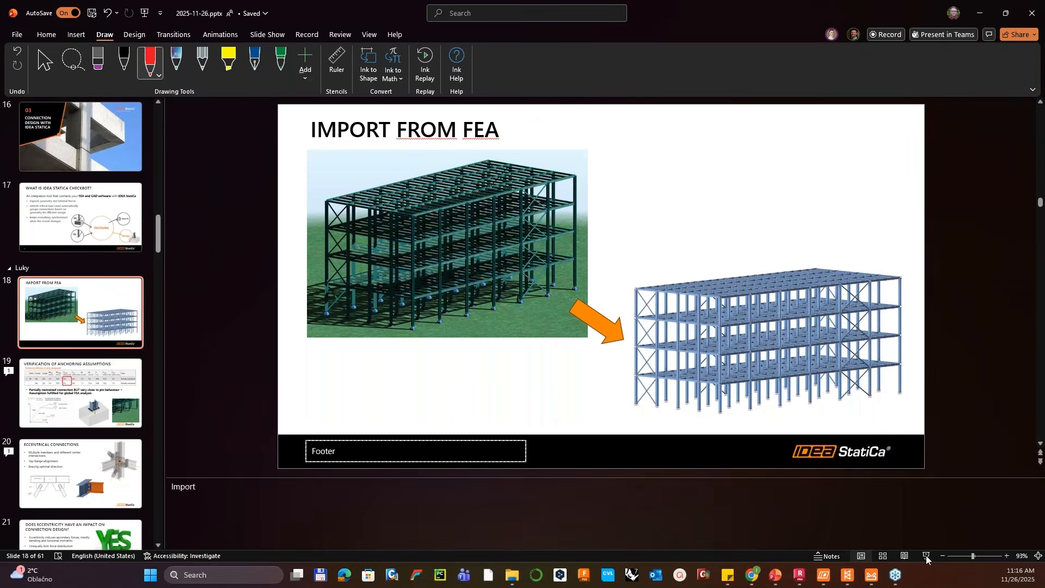
- Present the Import from FEA slide full screen, glance at the following slide, and end the slide show
click(926, 556)
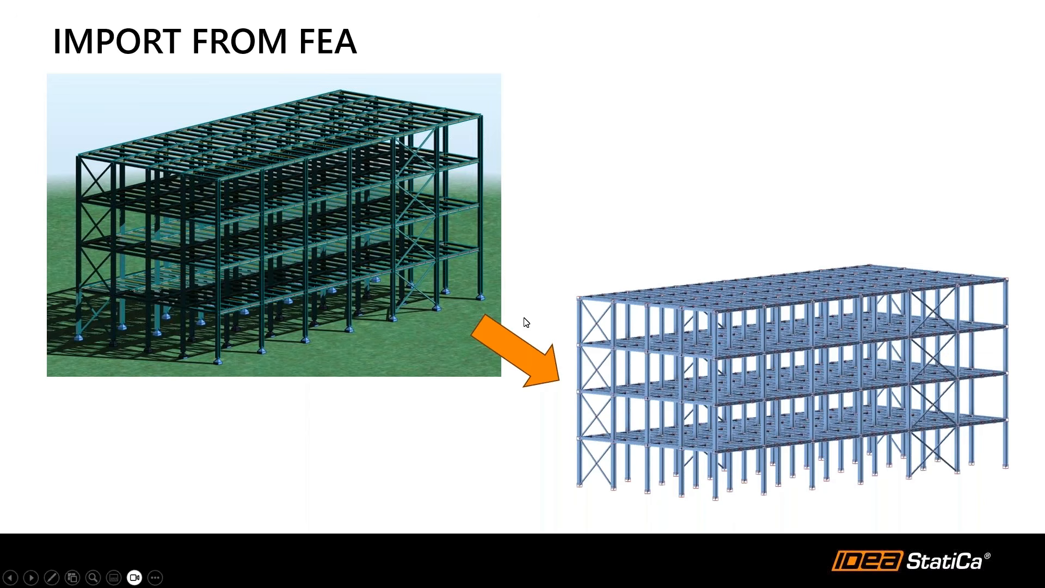
key(Right)
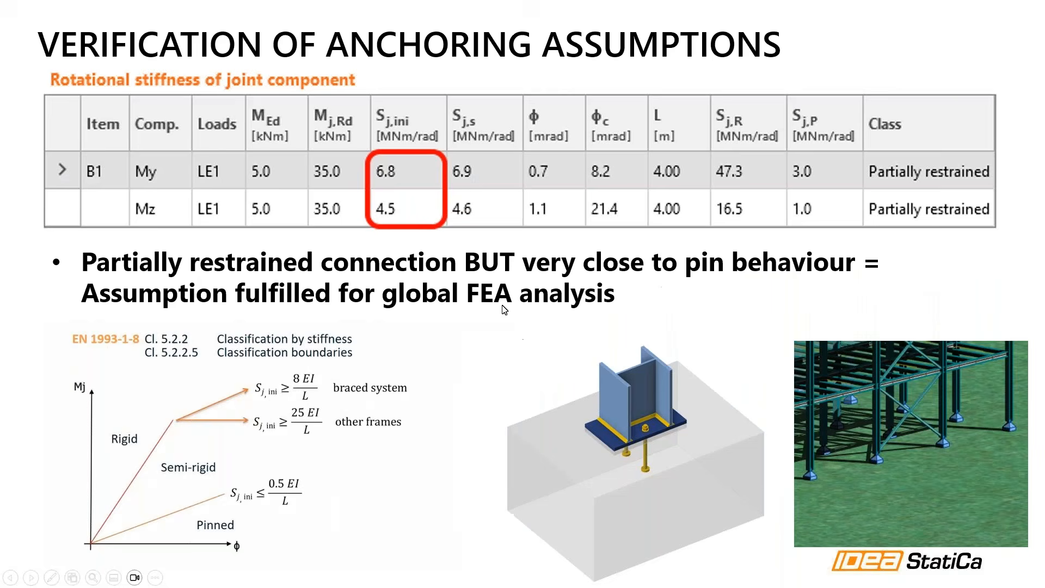
key(Left)
key(Escape)
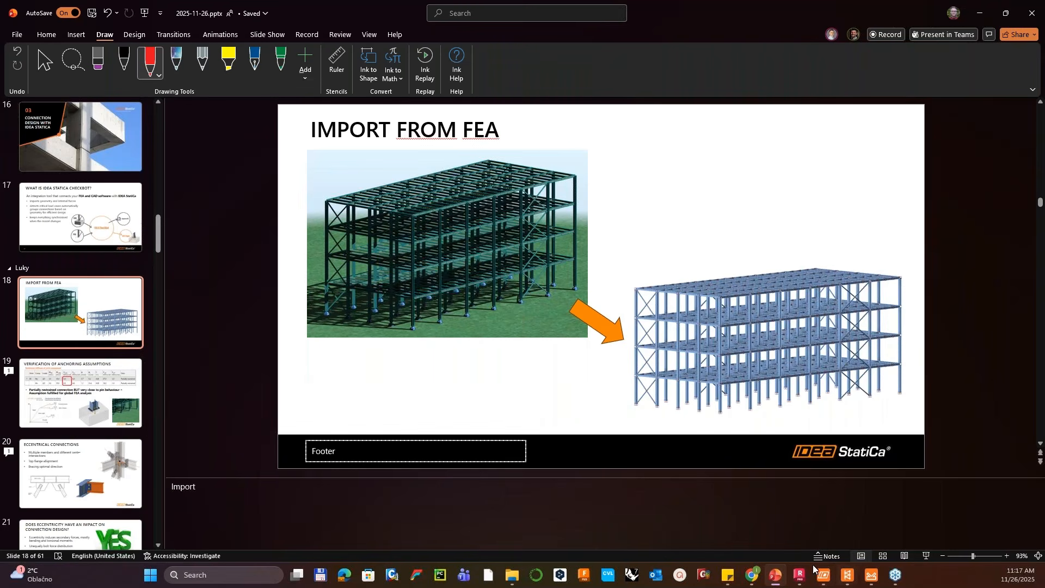
- Switch to Robot Structural Analysis, run the calculation of the parking garage model and close the calculation messages
click(799, 575)
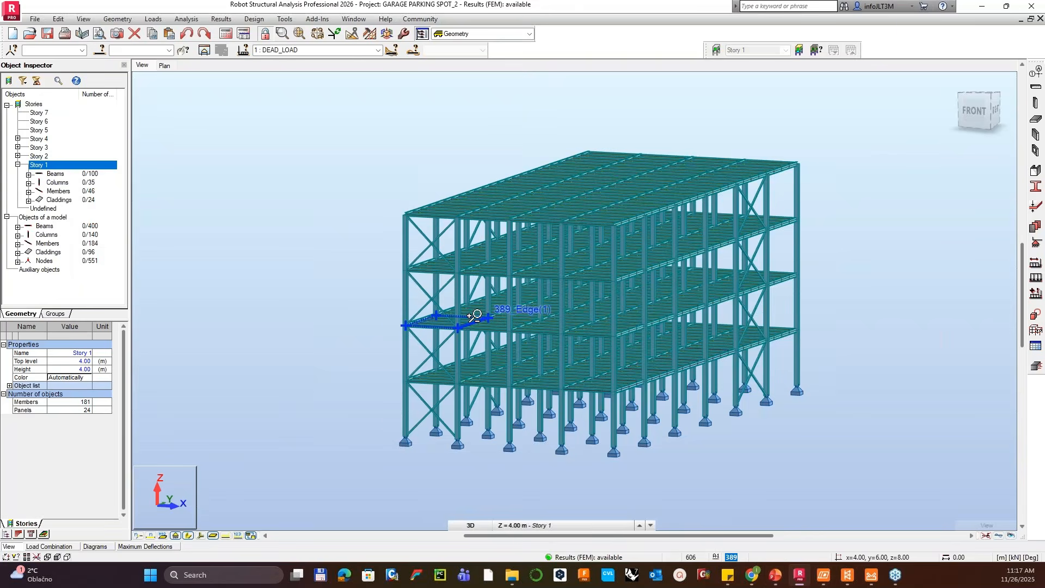
scroll(475, 315, up, 1)
shift+middle_drag(875, 584, 726, 312)
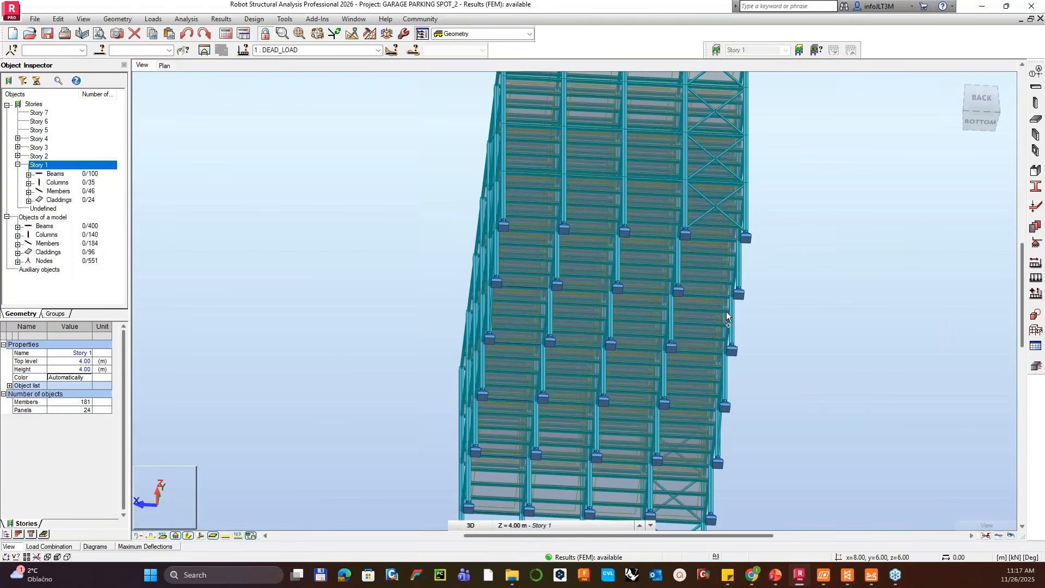
shift+middle_drag(635, 203, 596, 305)
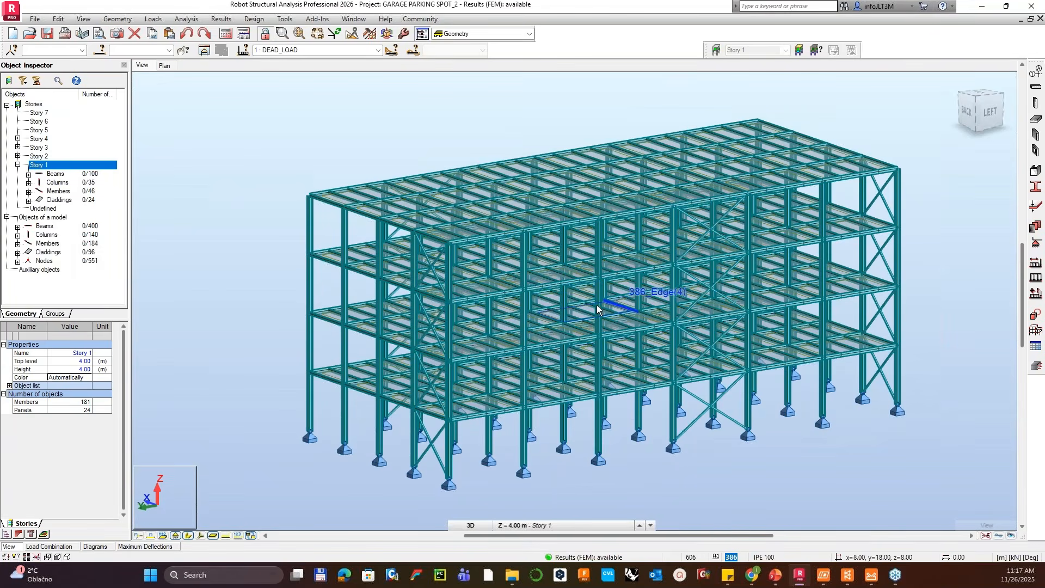
shift+middle_drag(525, 321, 462, 357)
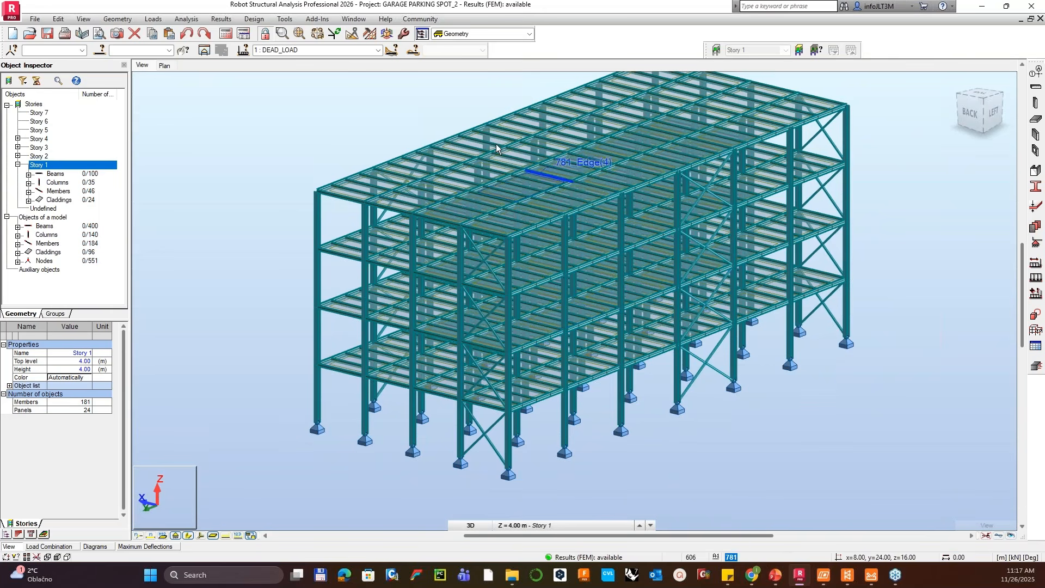
click(224, 37)
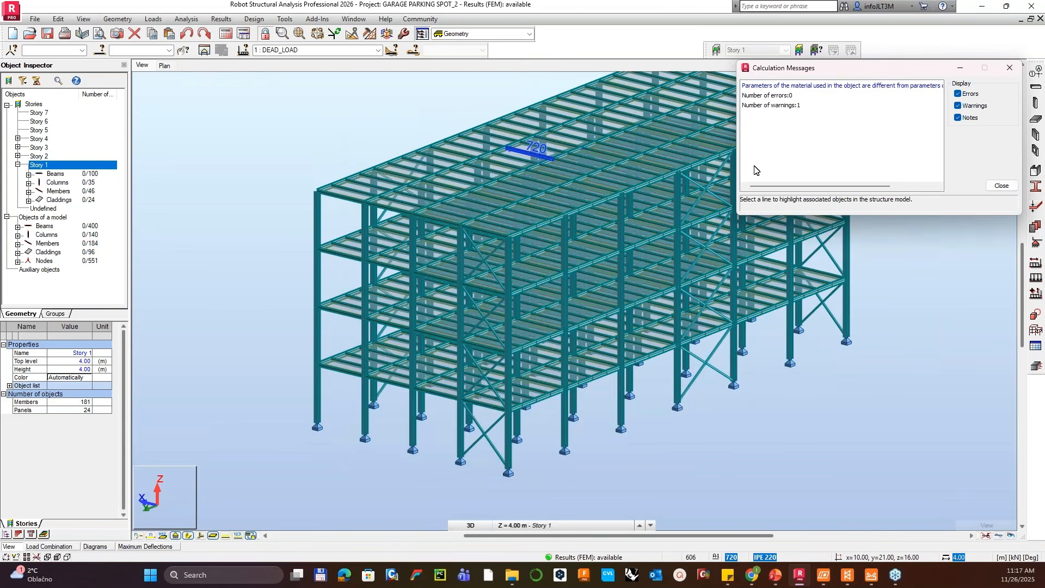
click(1007, 59)
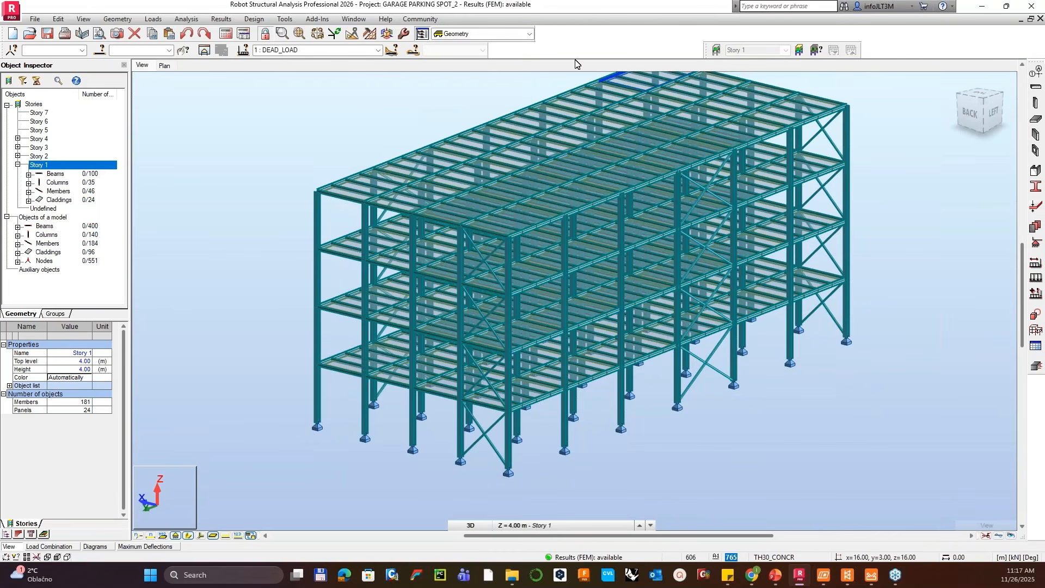
click(317, 19)
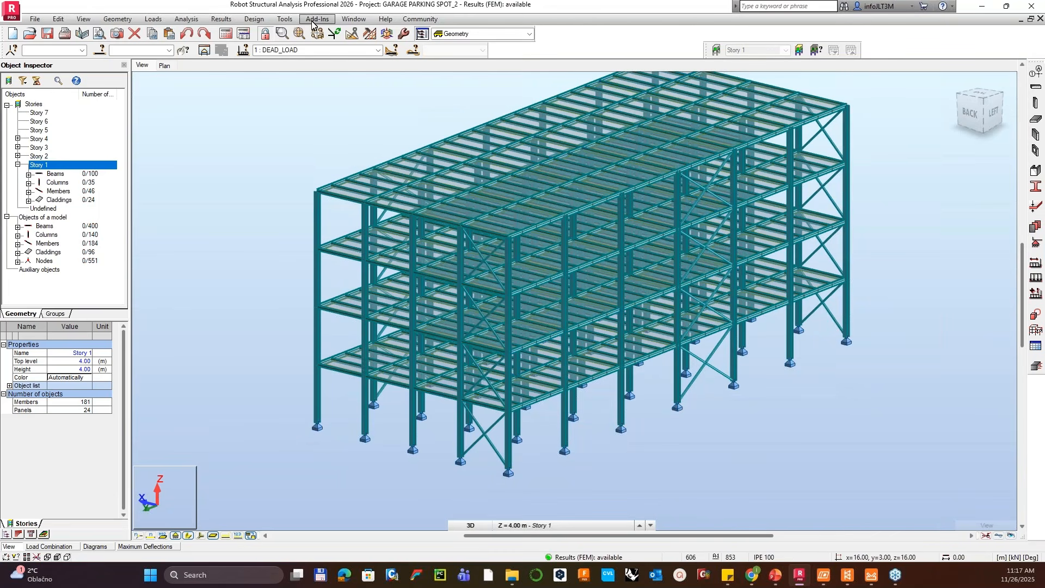
mouse_move(336, 109)
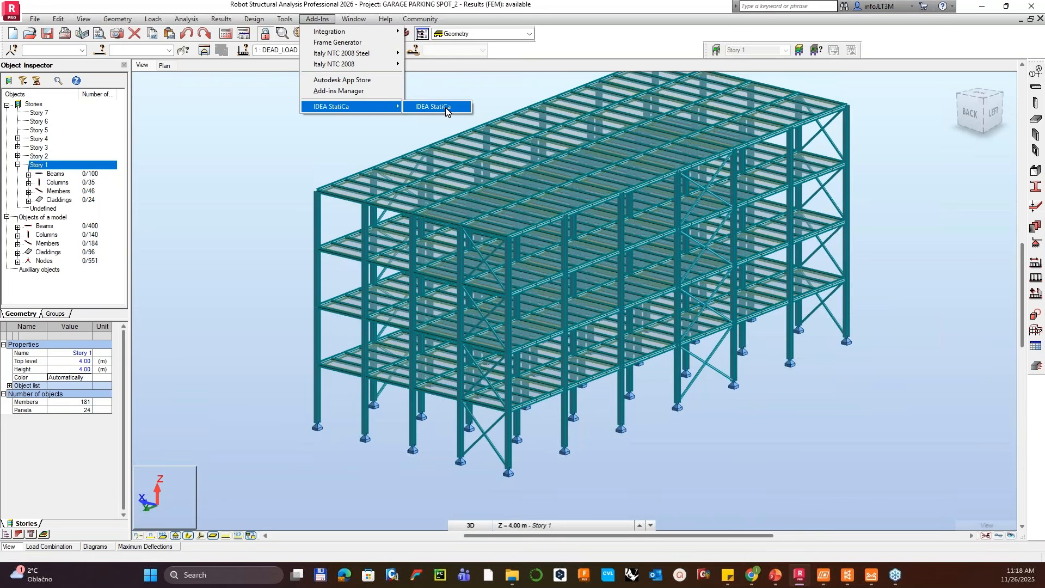
click(489, 94)
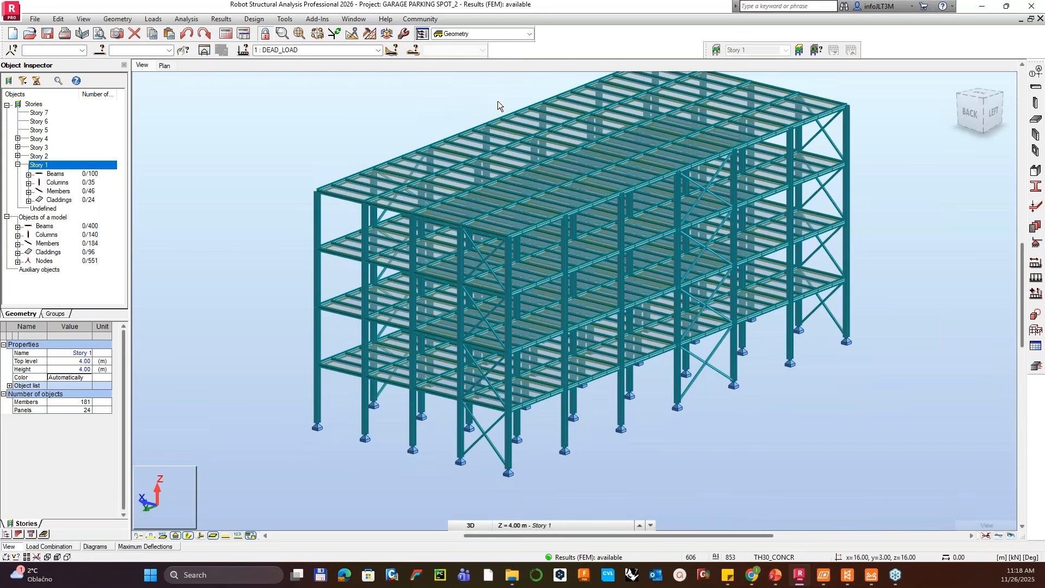
- Show the garage structure from the back and filter the structure stories to Story 1
click(974, 109)
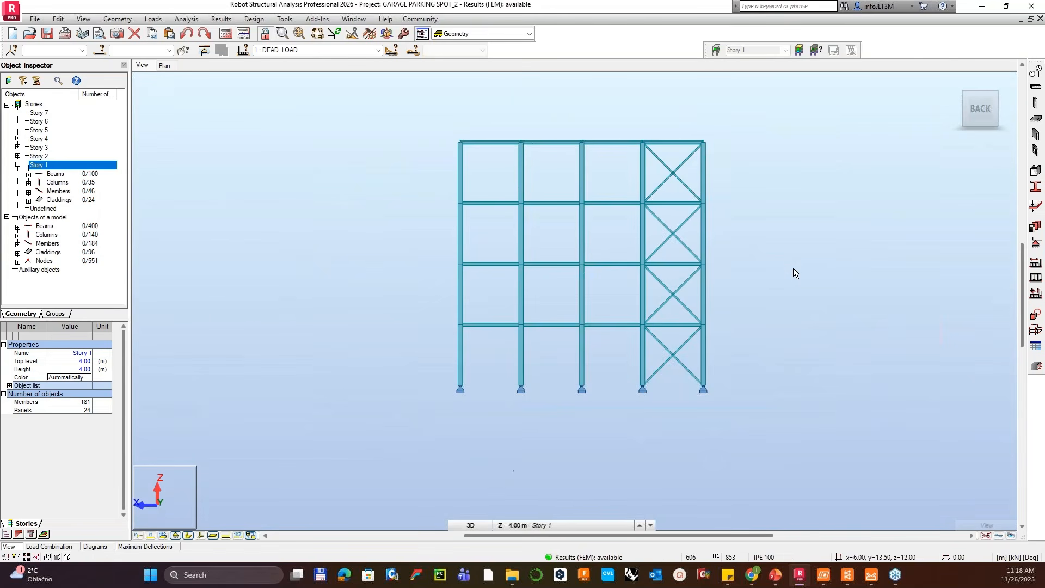
right_click(52, 169)
mouse_move(78, 175)
click(158, 185)
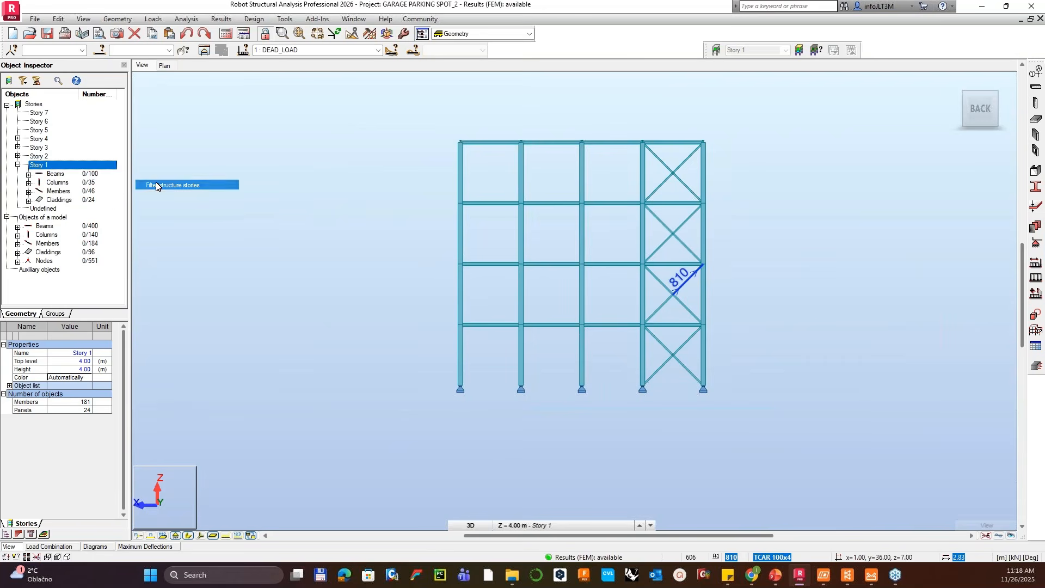
click(716, 50)
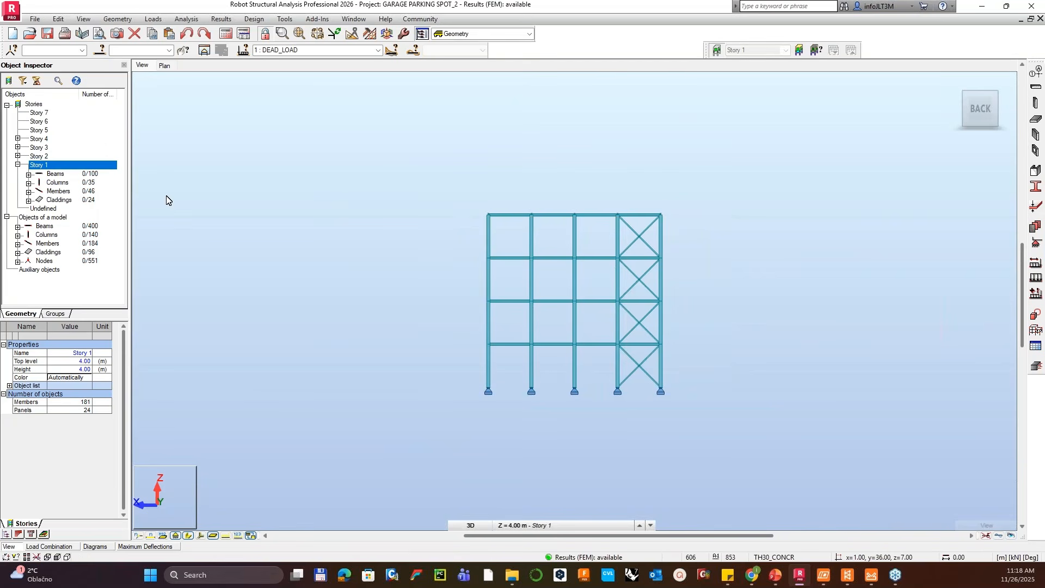
right_click(45, 166)
mouse_move(61, 172)
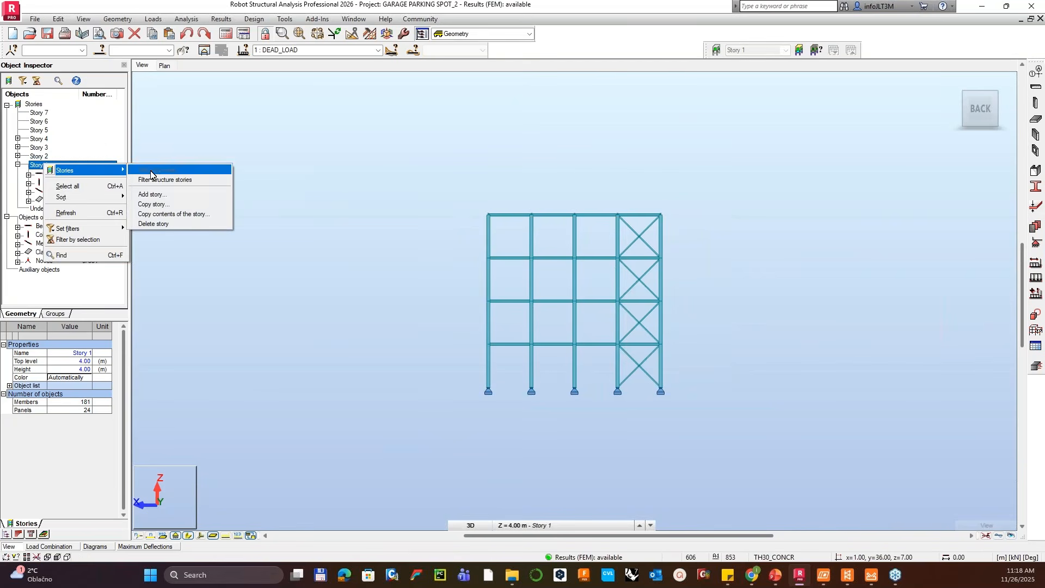
click(170, 179)
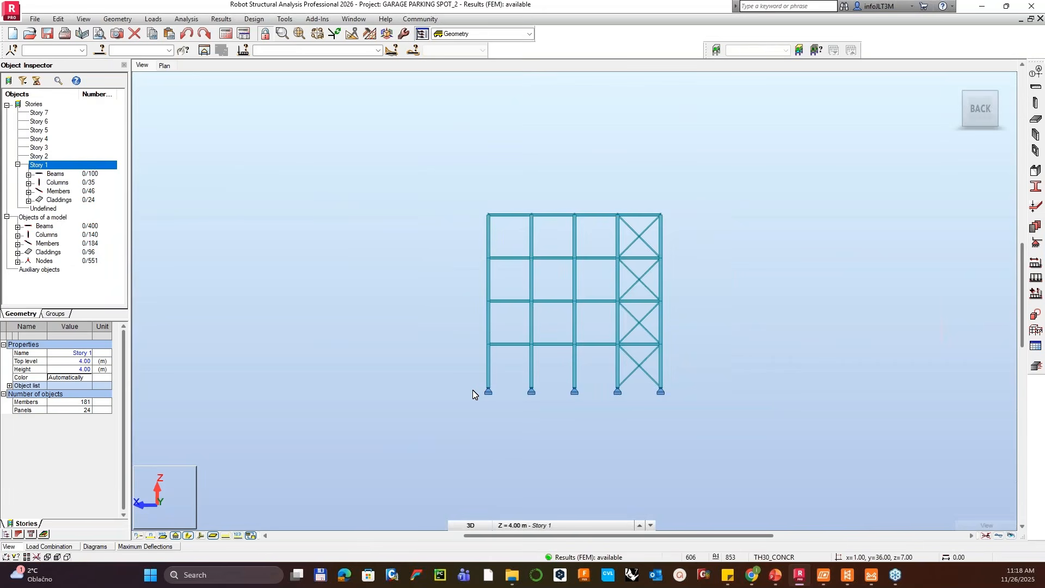
- Select all members of Story 1 and launch the IDEA StatiCa add-in to export them
drag(460, 343, 703, 420)
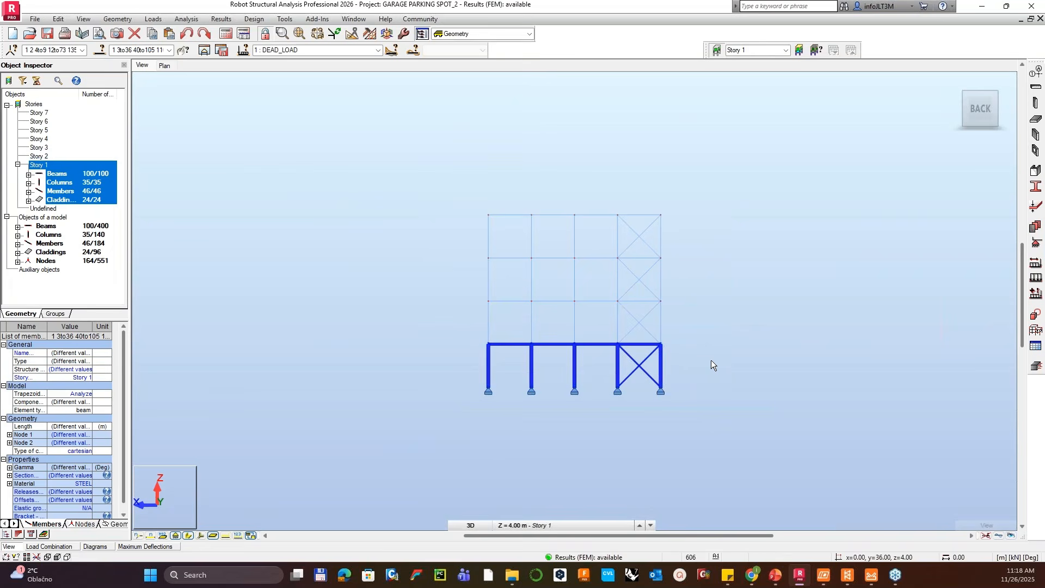
click(308, 19)
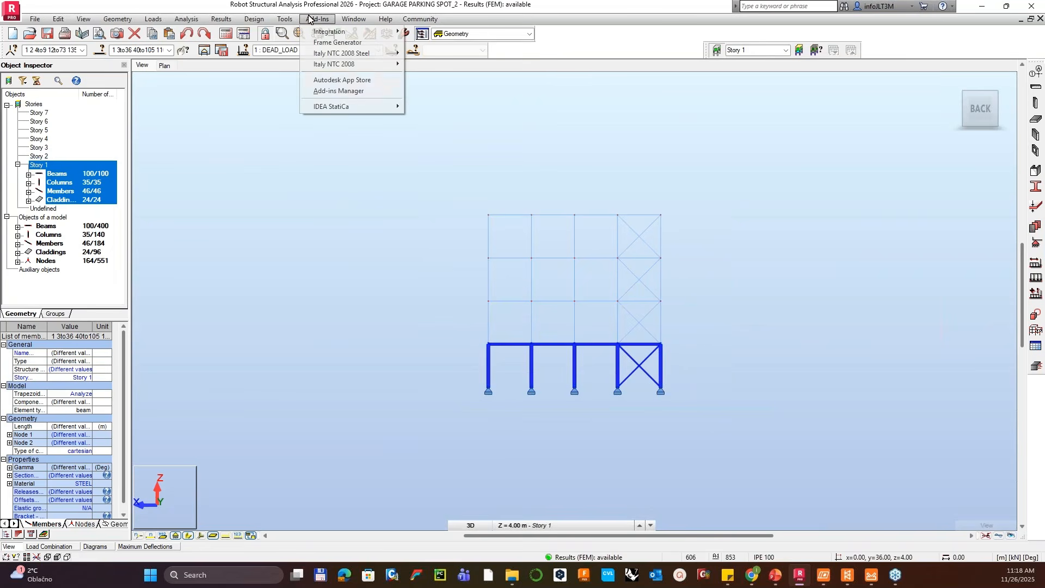
click(413, 99)
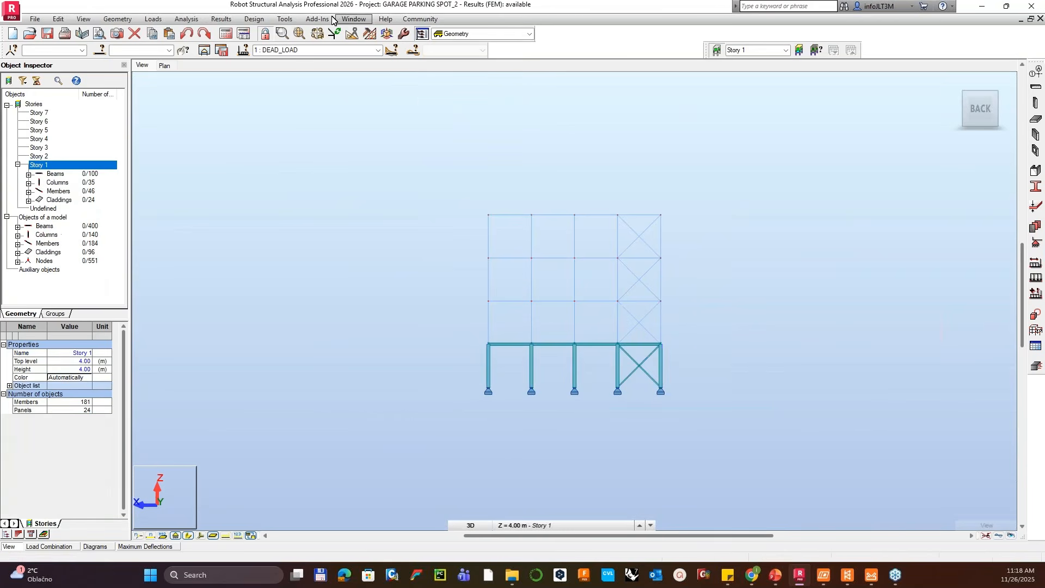
click(317, 19)
click(423, 105)
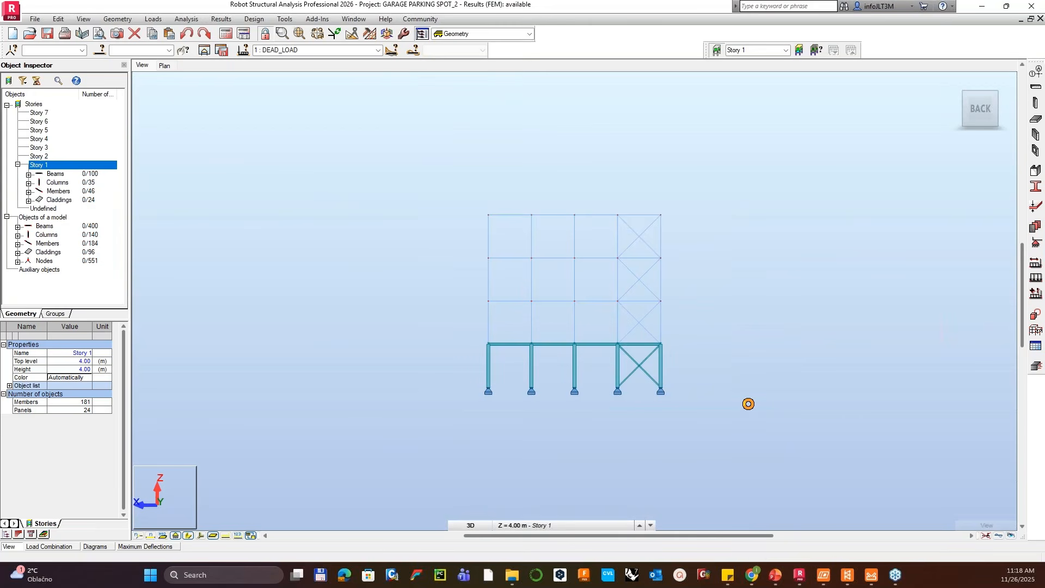
- Switch to the imported GARAGE PARKING SPOT project in IDEA StatiCa Checkbot and close the newly launched project window
click(848, 575)
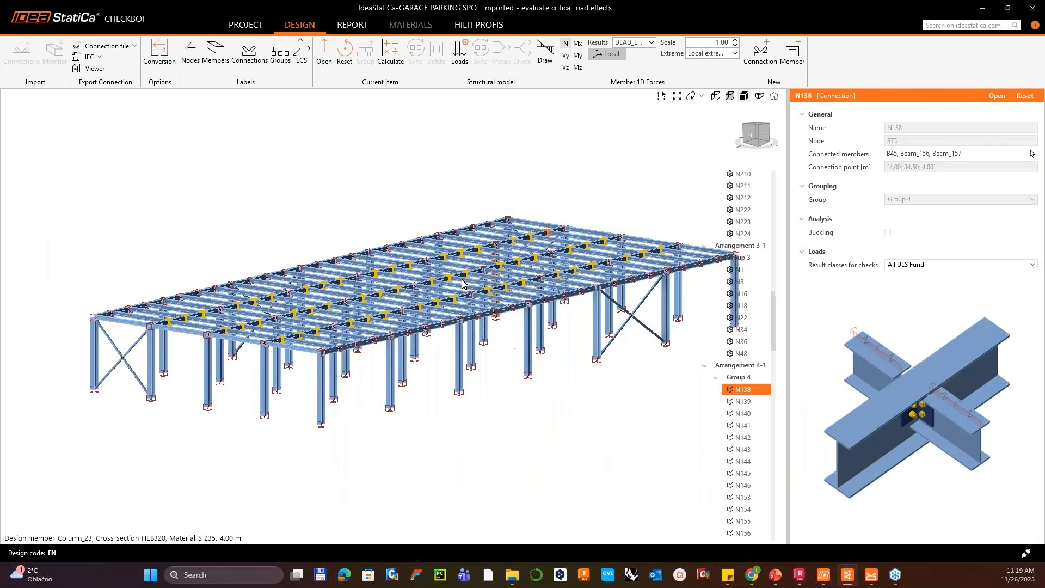
mouse_move(394, 325)
middle_down()
mouse_move(409, 377)
mouse_move(387, 321)
middle_up()
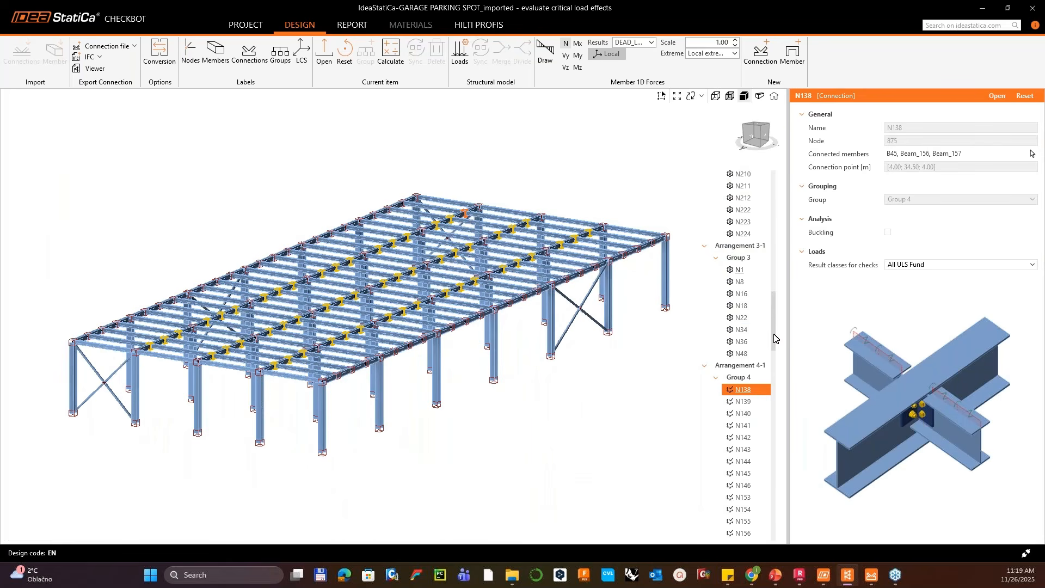
scroll(775, 333, up, 1)
drag(773, 327, 763, 188)
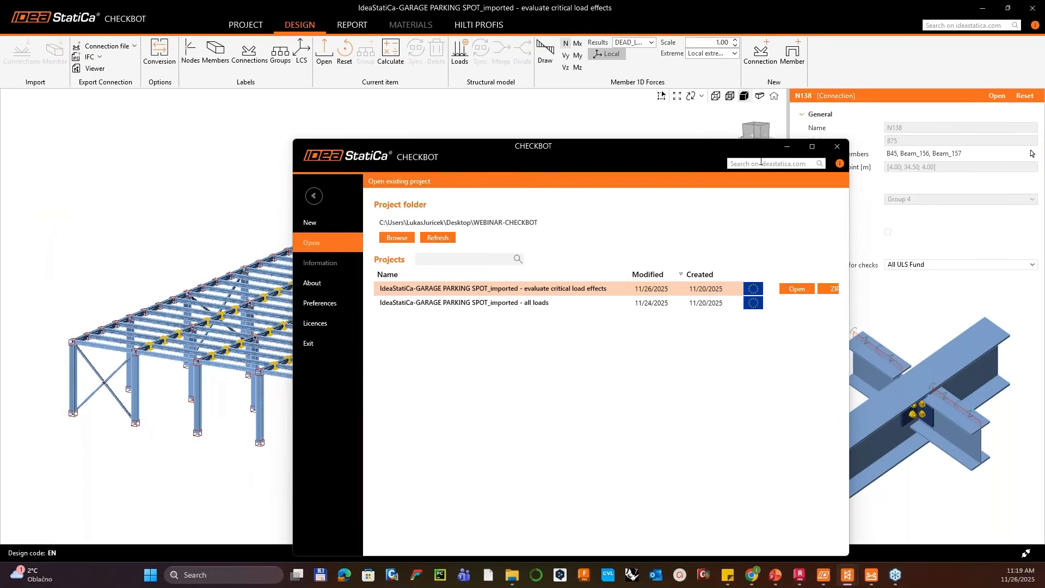
click(837, 146)
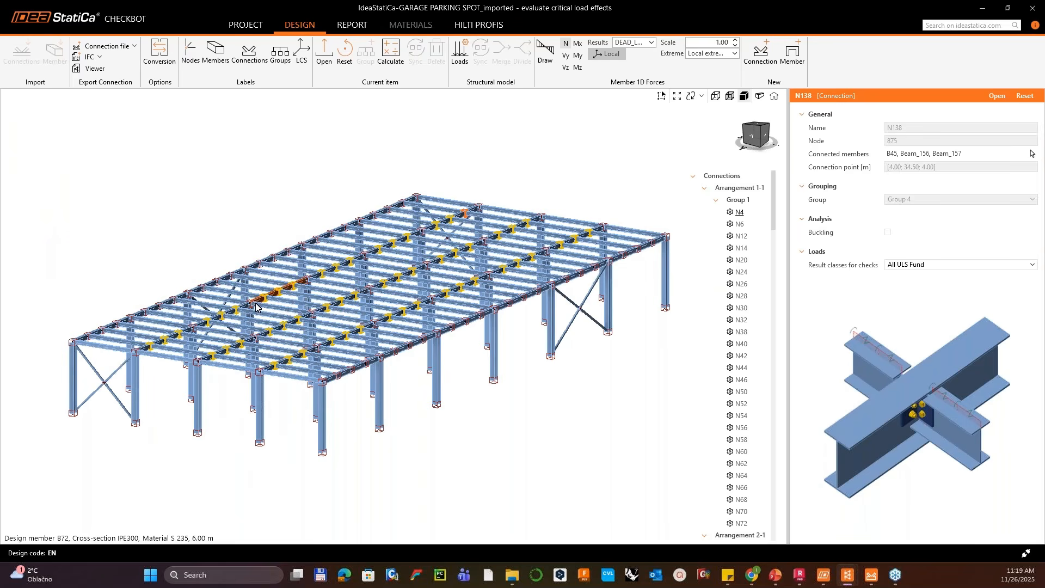
- Examine the beams, columns and grouped connections of the imported storey model up close and as a whole
scroll(351, 229, up, 10)
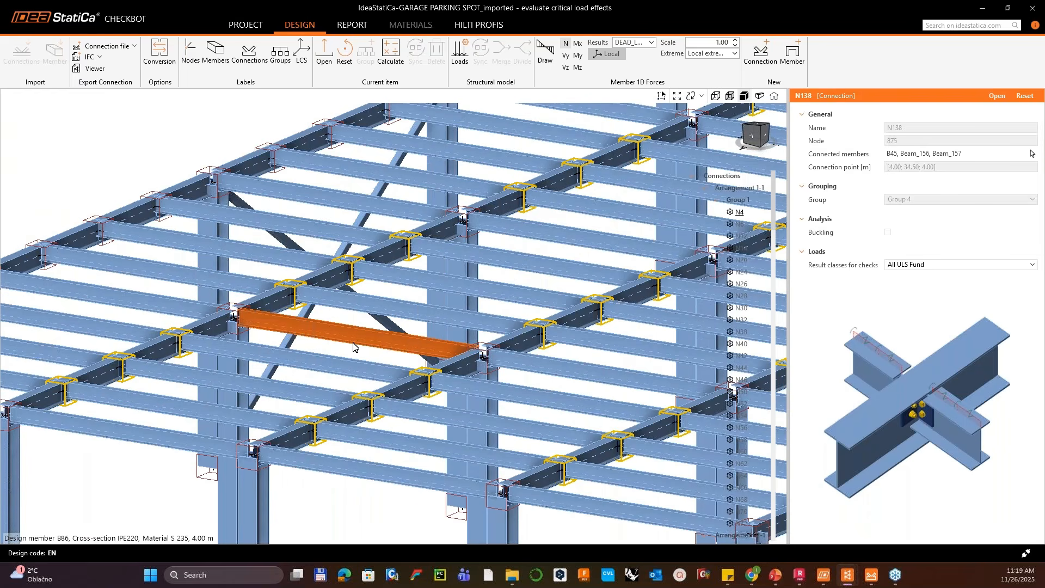
scroll(354, 346, down, 4)
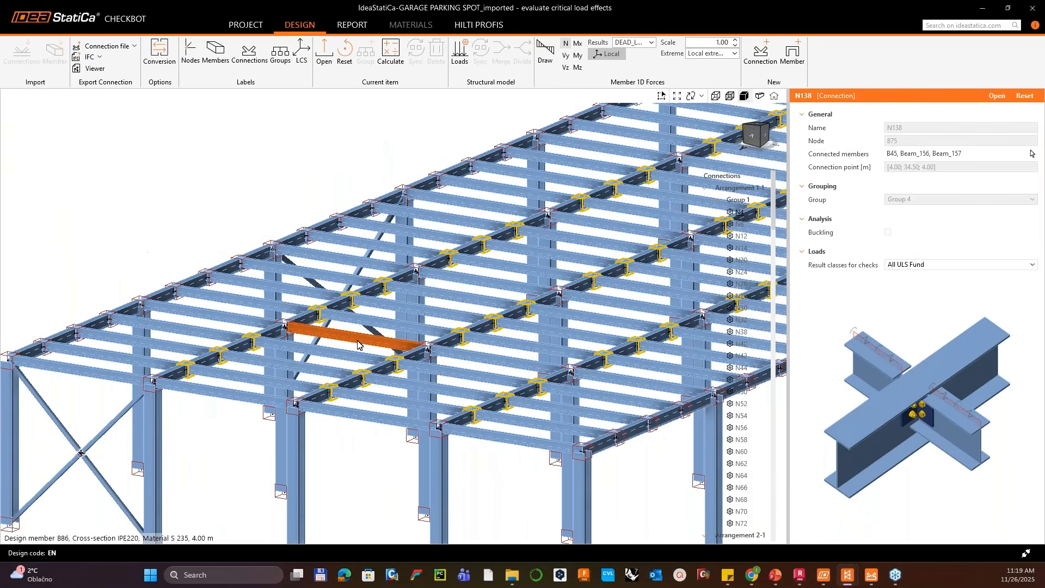
scroll(357, 344, down, 2)
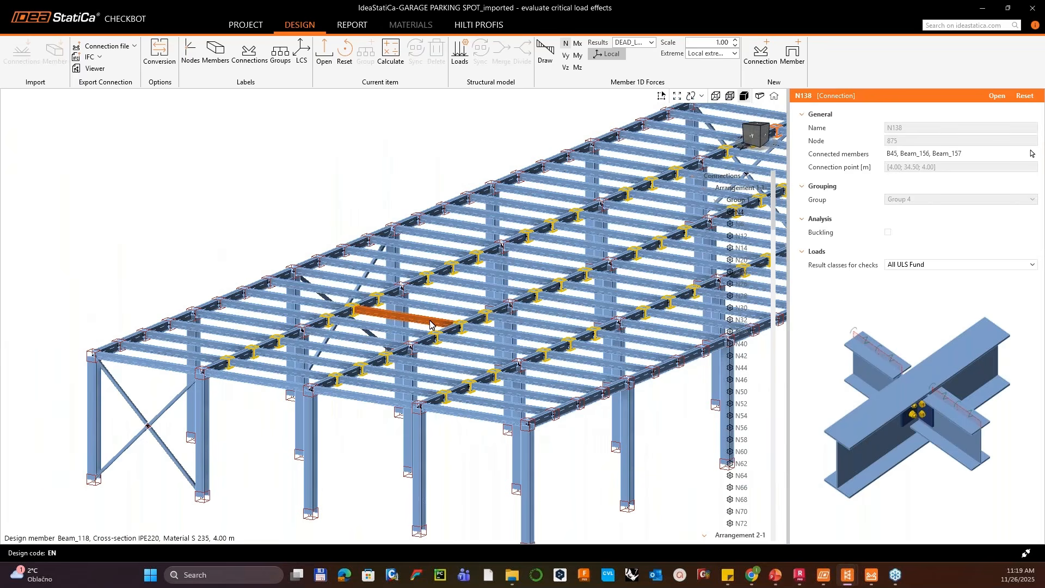
scroll(473, 303, down, 3)
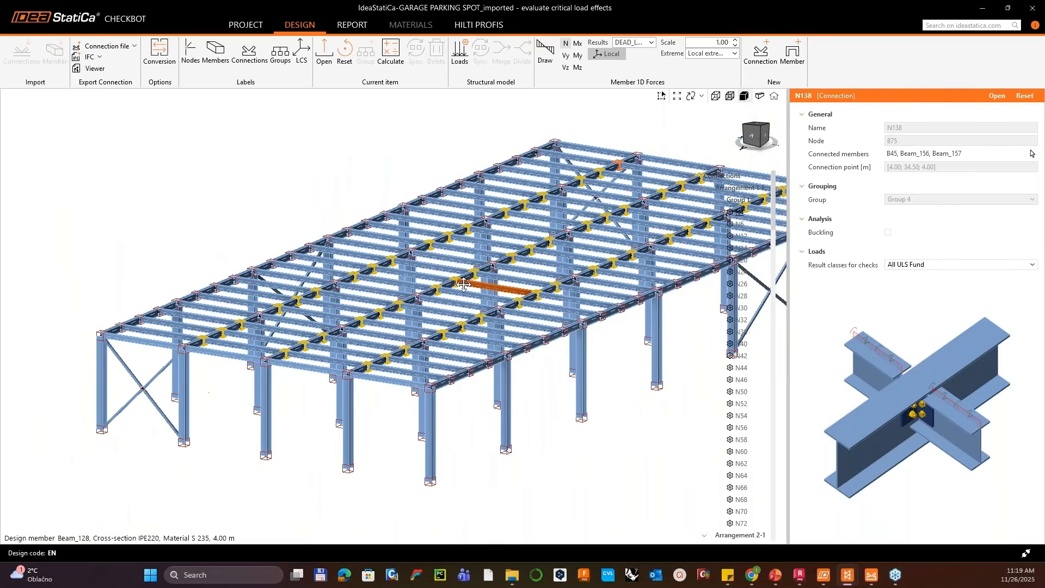
middle_drag(476, 302, 438, 294)
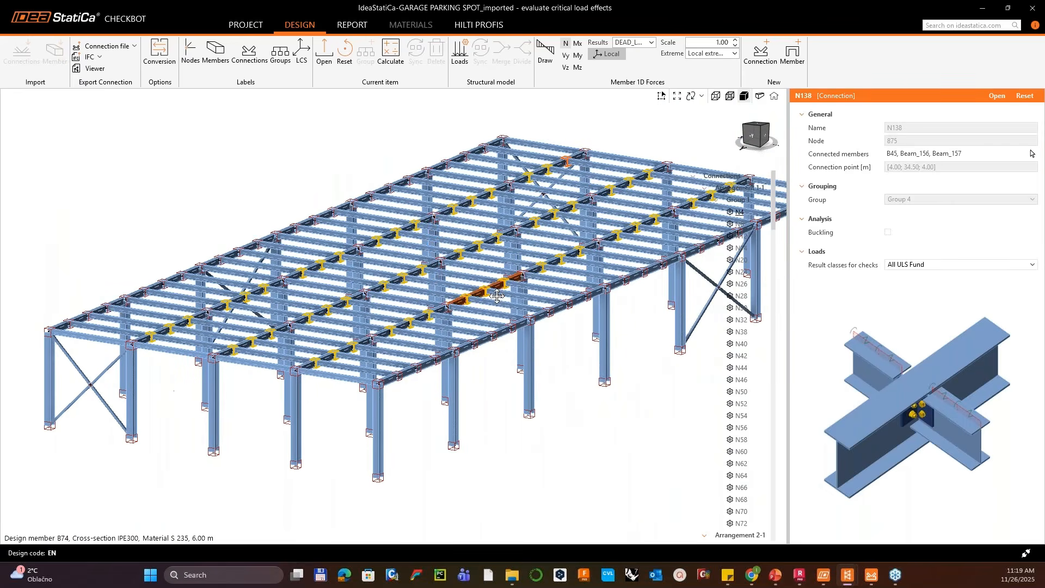
middle_drag(486, 306, 455, 308)
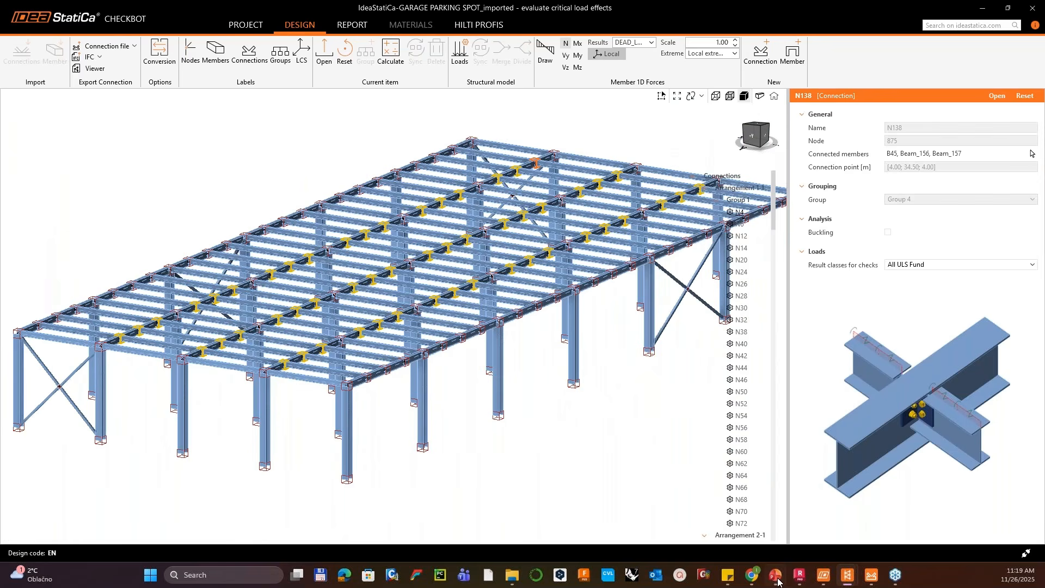
- Switch to PowerPoint, start the slide show at Import from FEA and advance to the Verification of Anchoring Assumptions slide
mouse_move(775, 575)
click(798, 536)
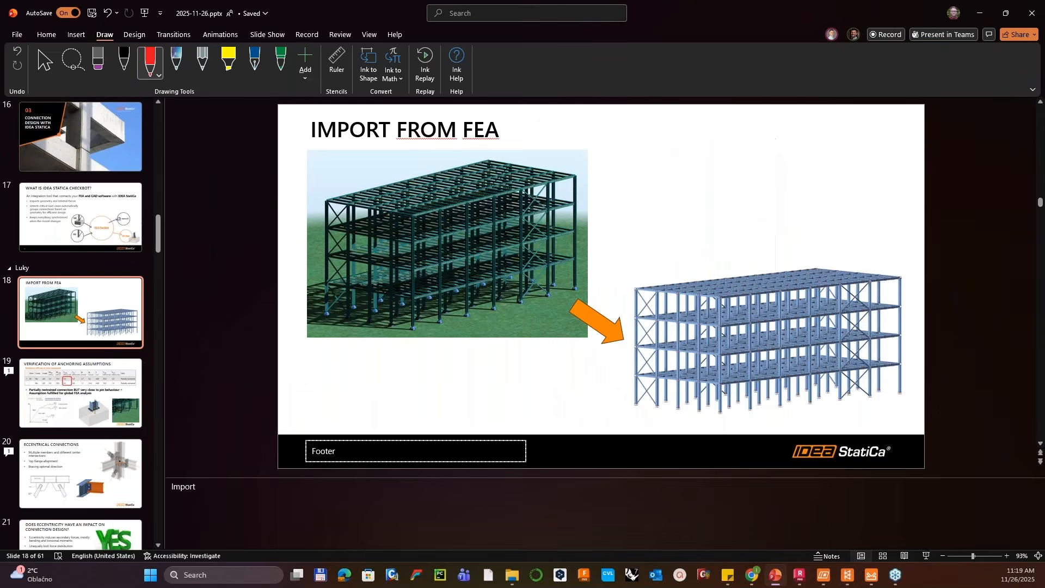
click(928, 556)
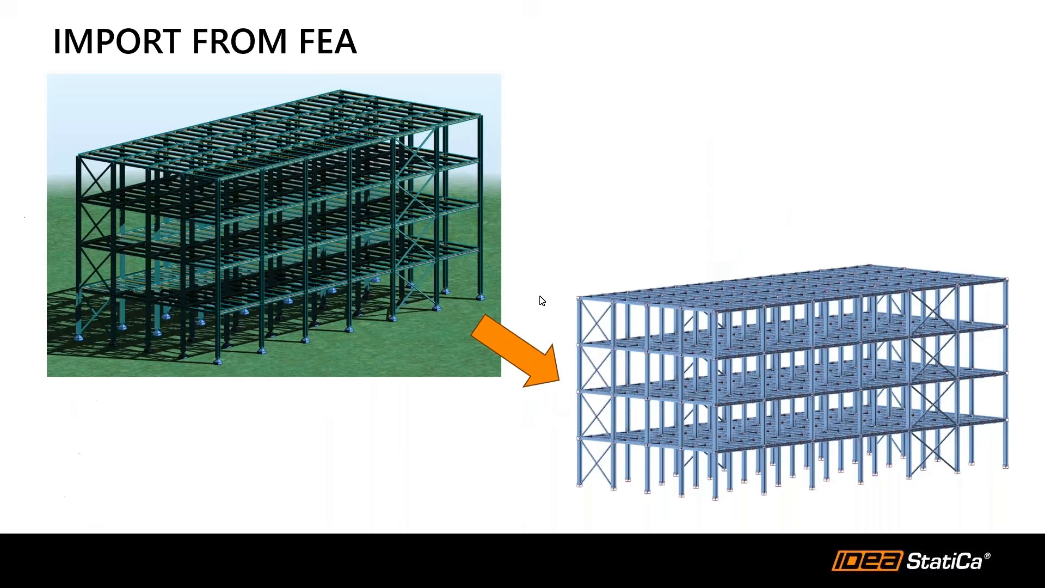
click(540, 299)
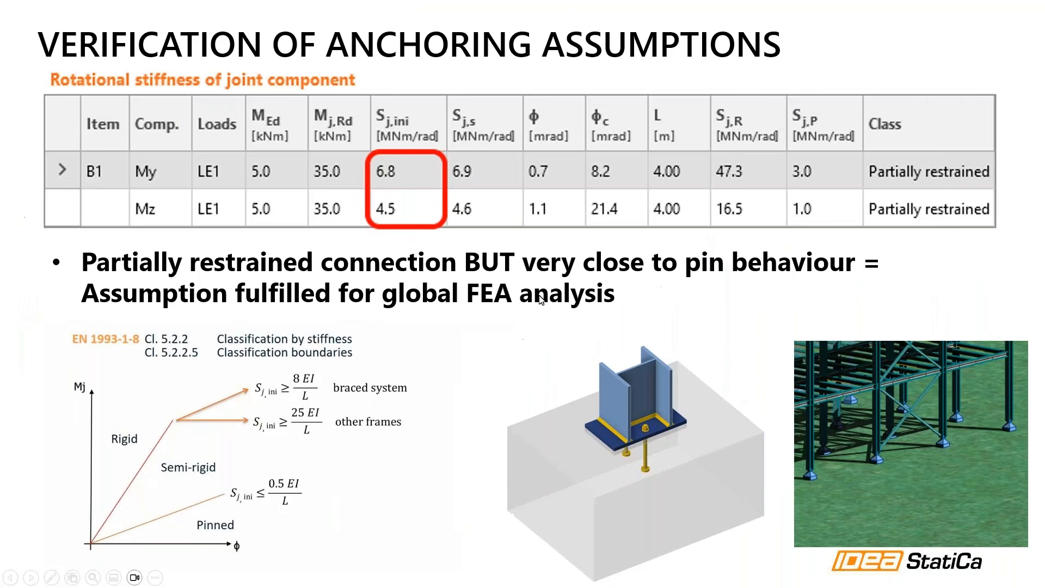
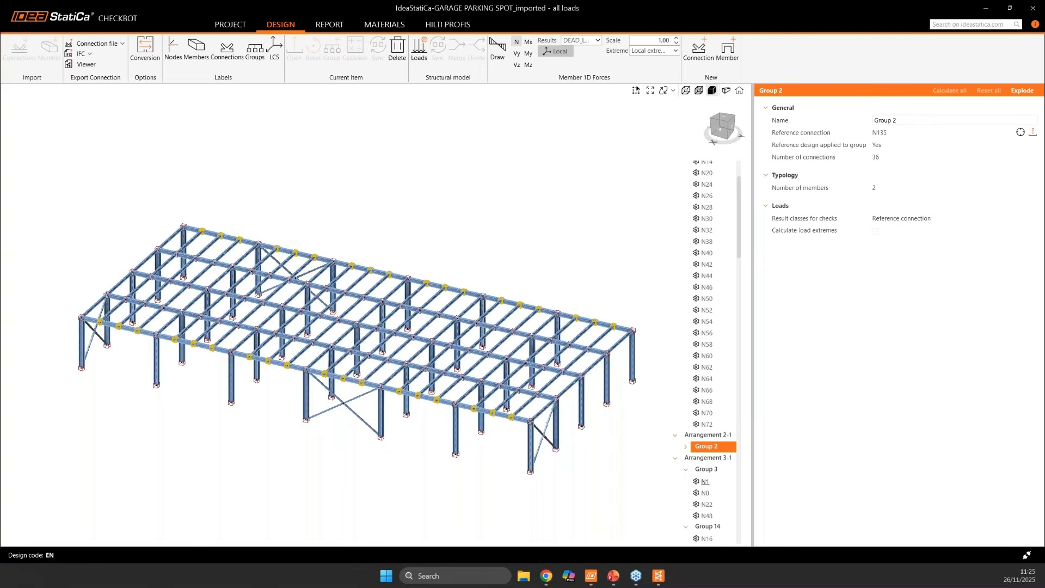
- Examine the whole storey model and the member typology of connection Arrangement 1-1
middle_drag(357, 348, 358, 280)
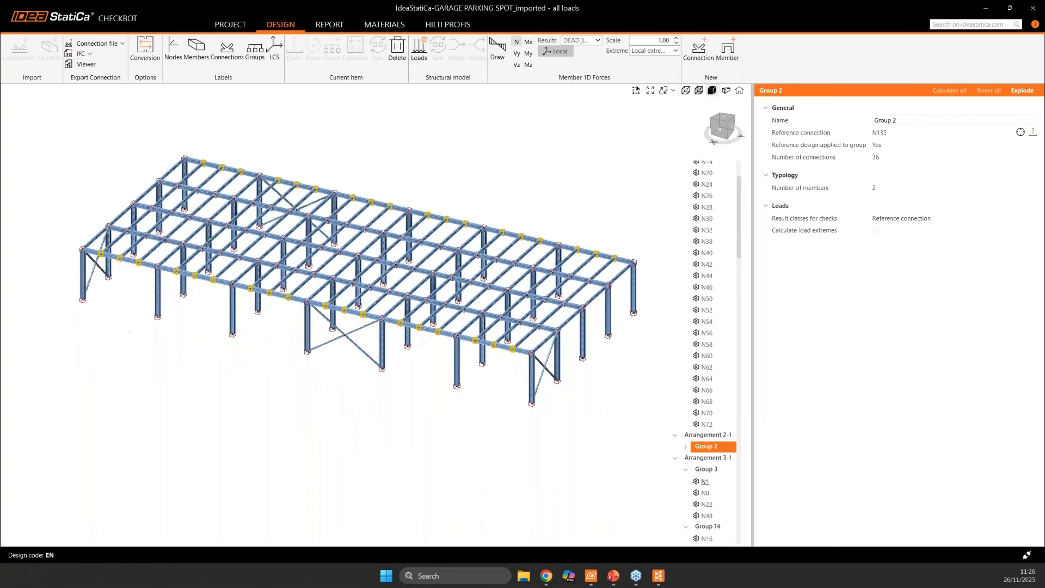
scroll(705, 349, up, 2)
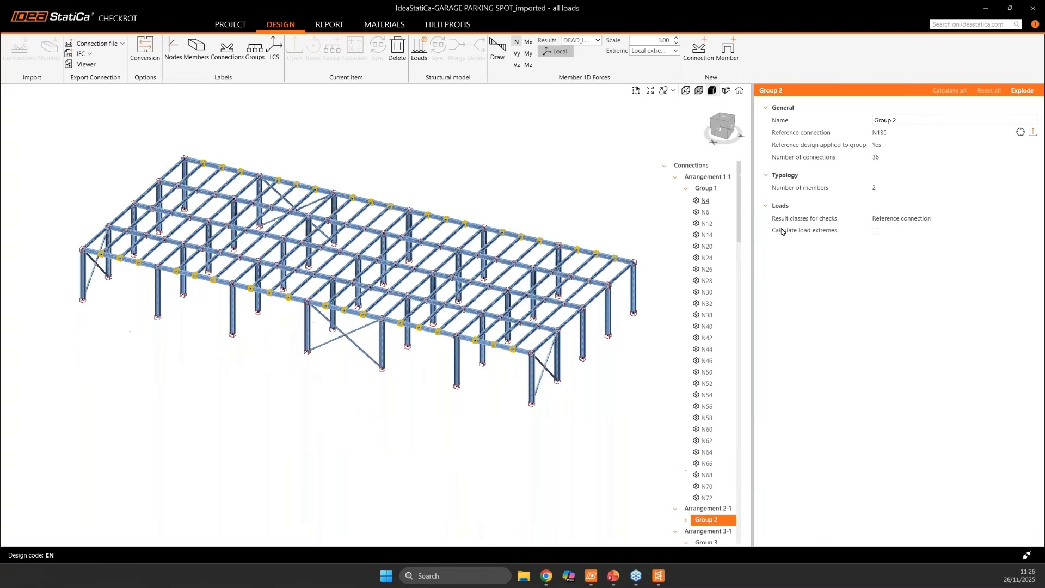
middle_drag(532, 191, 535, 202)
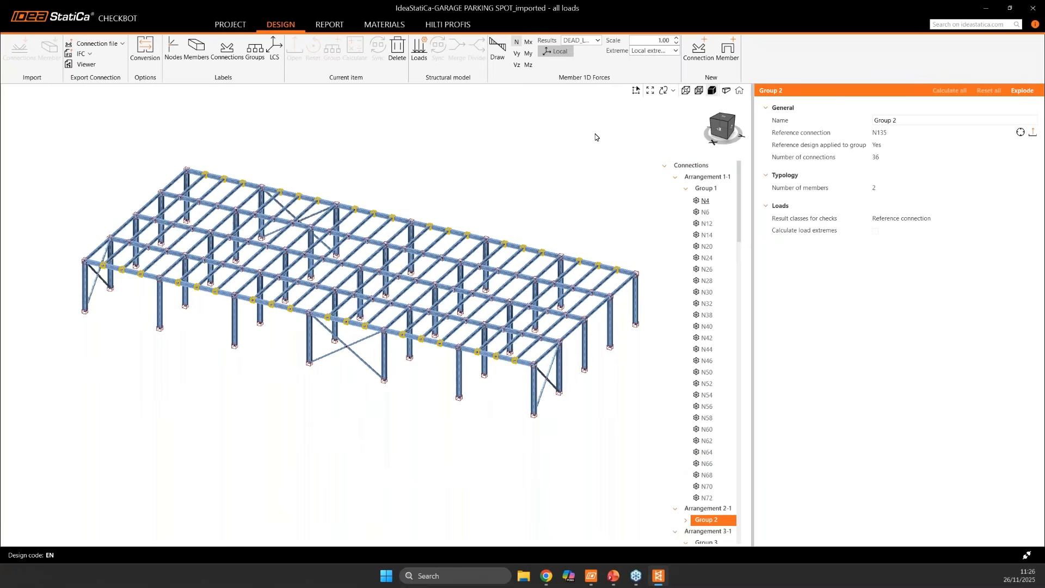
click(402, 223)
click(717, 181)
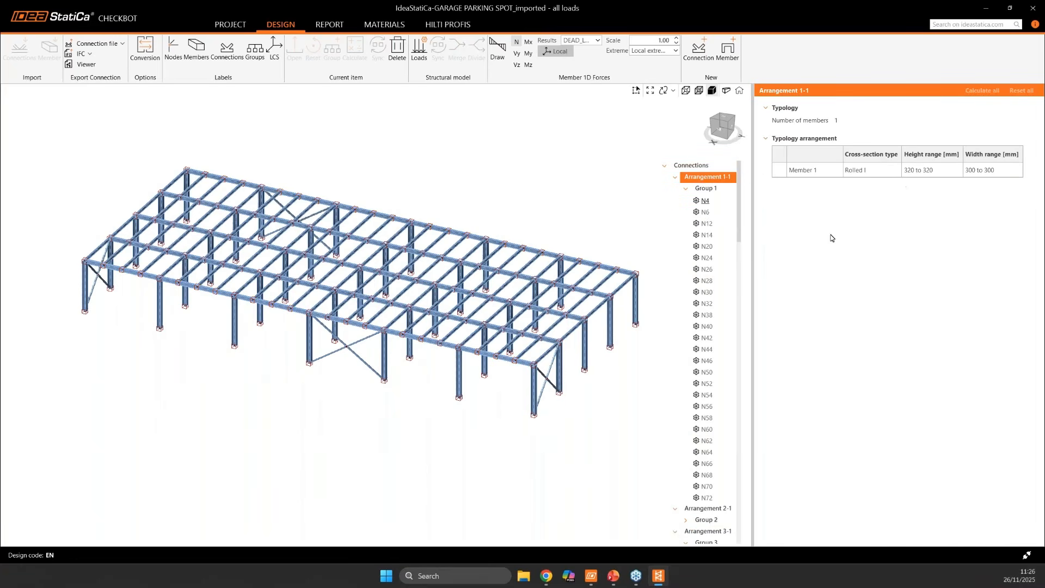
- Select connection N4, review the ULS combinations under All ULS Fund in the load configurator, and close it
click(607, 304)
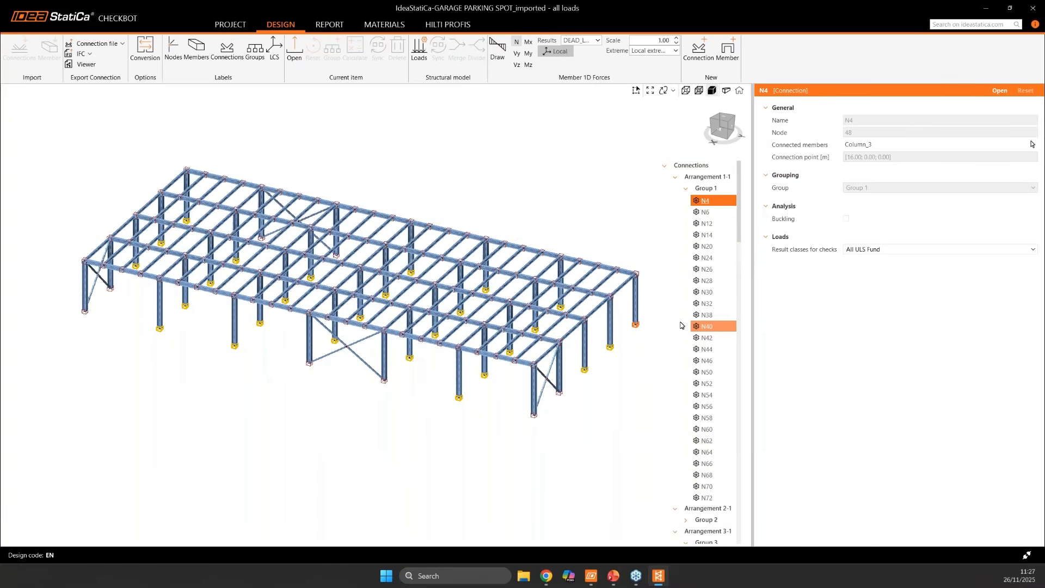
click(419, 52)
scroll(405, 272, down, 5)
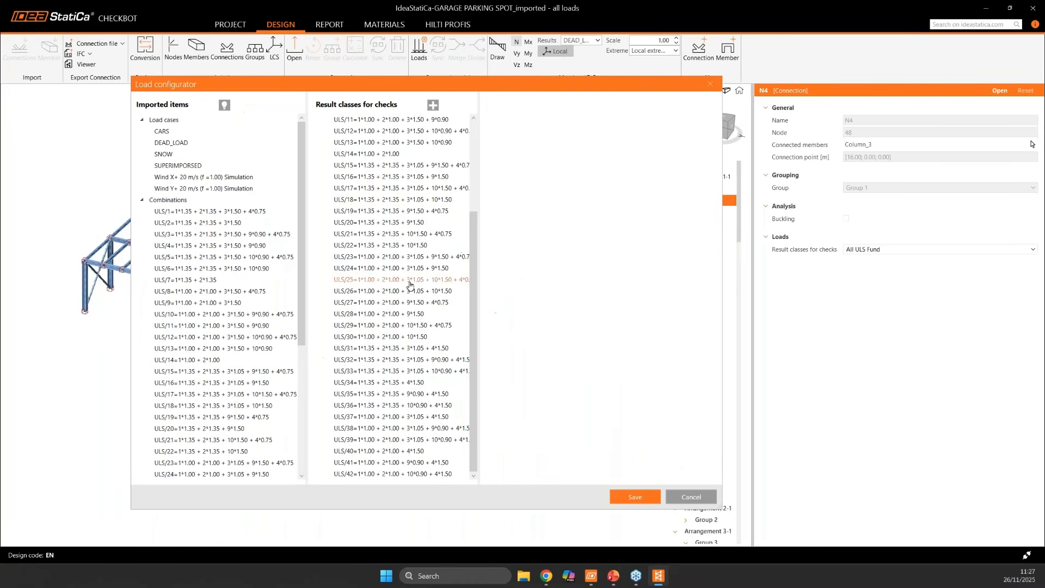
scroll(429, 249, up, 5)
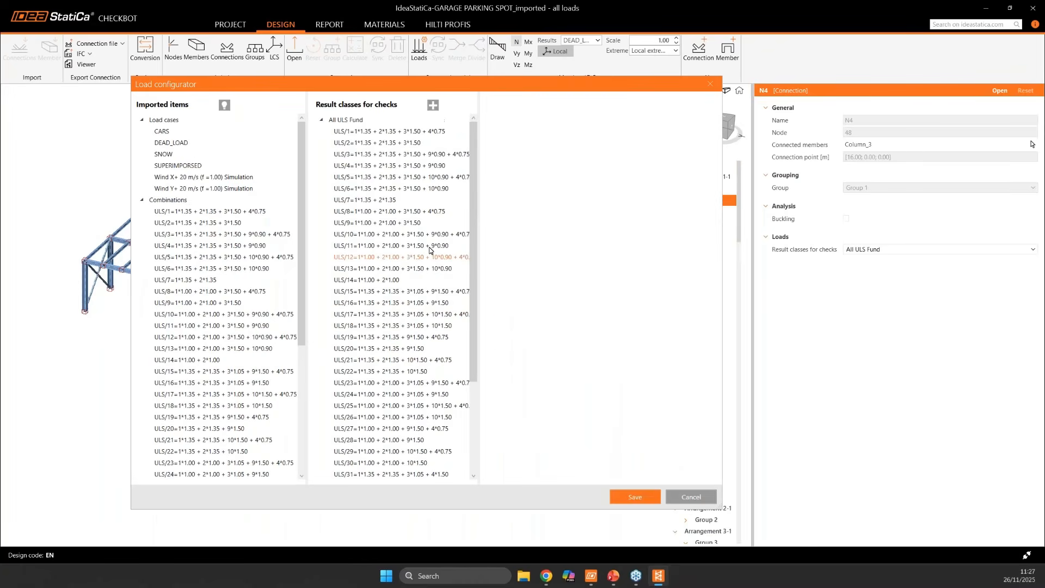
click(709, 85)
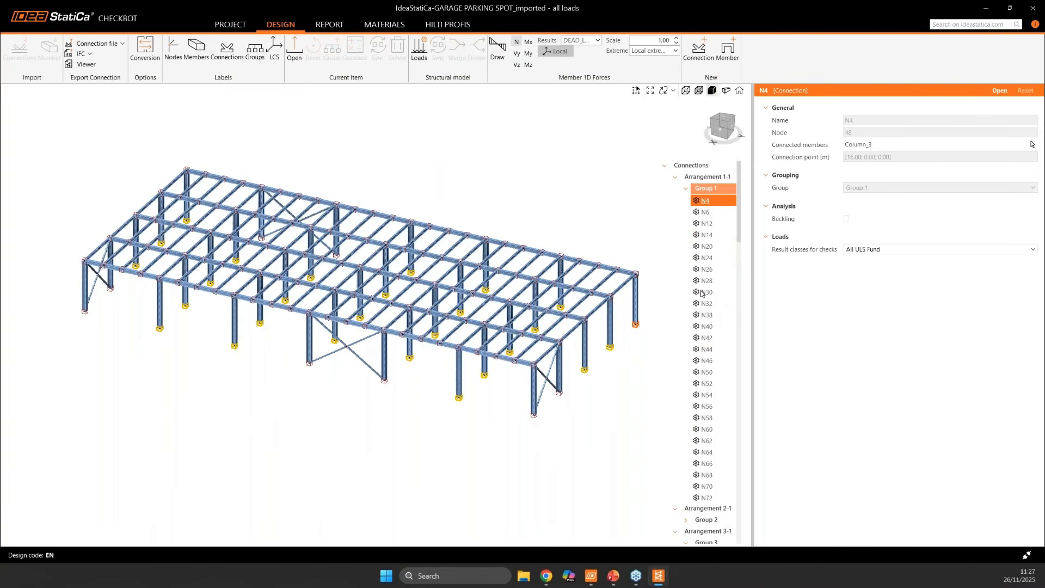
- Enable the calculation of load extremes for Group 1
click(707, 188)
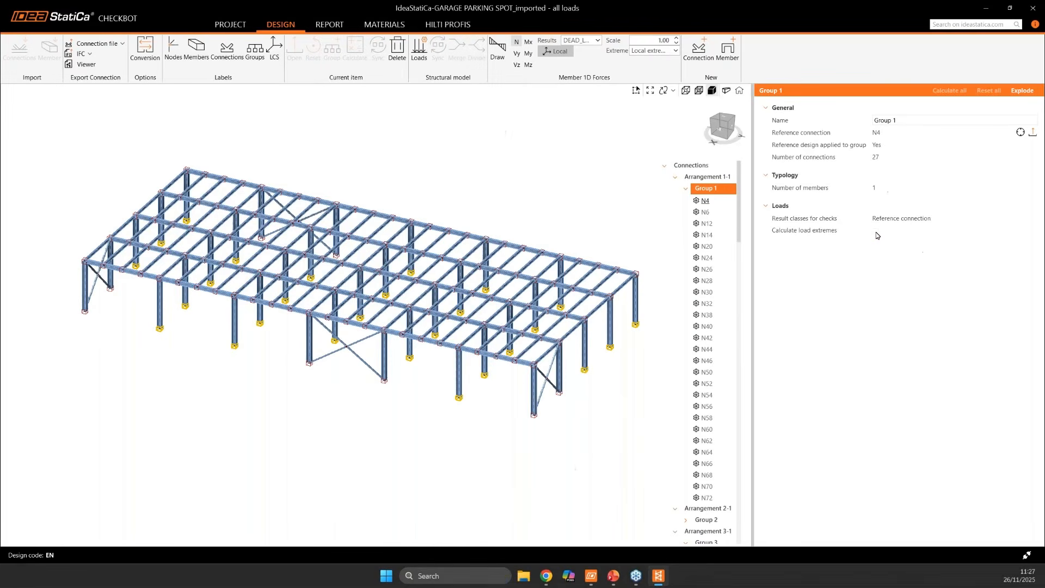
click(875, 231)
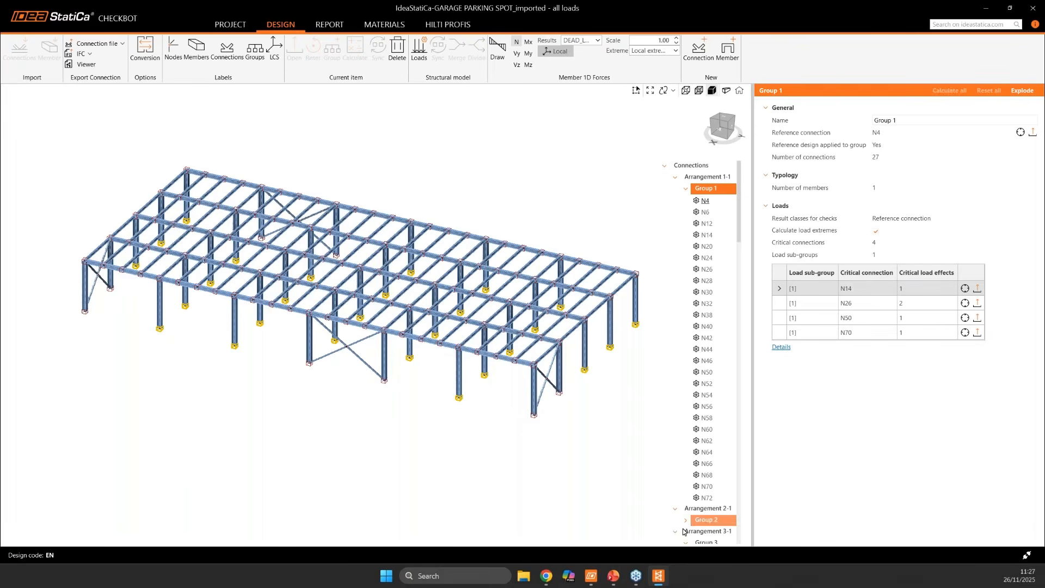
- Switch to the PowerPoint slide show and bring up the Calculate Load Extremes slide listing the selection criteria
mouse_move(613, 576)
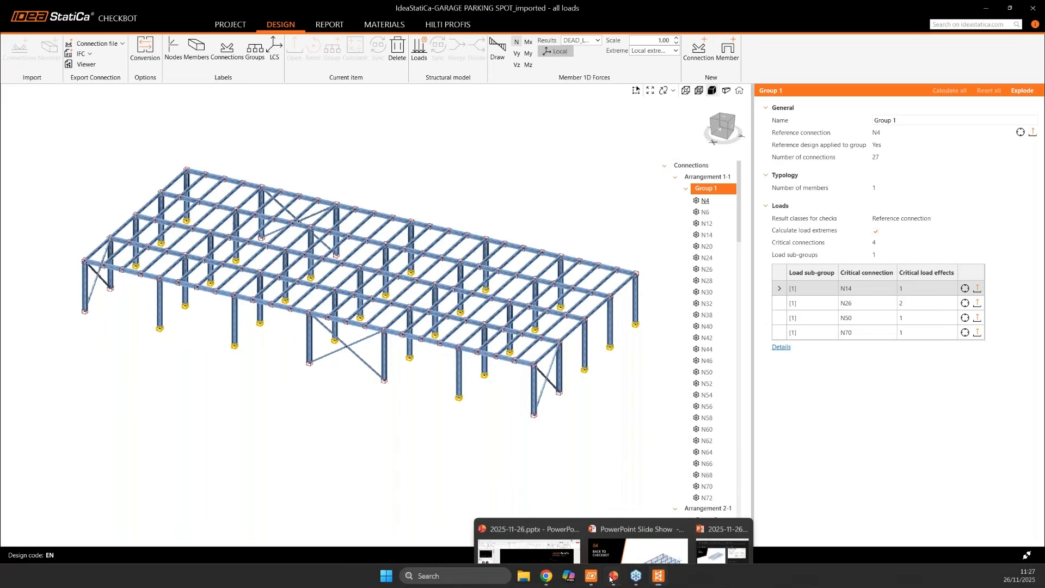
click(628, 549)
click(638, 509)
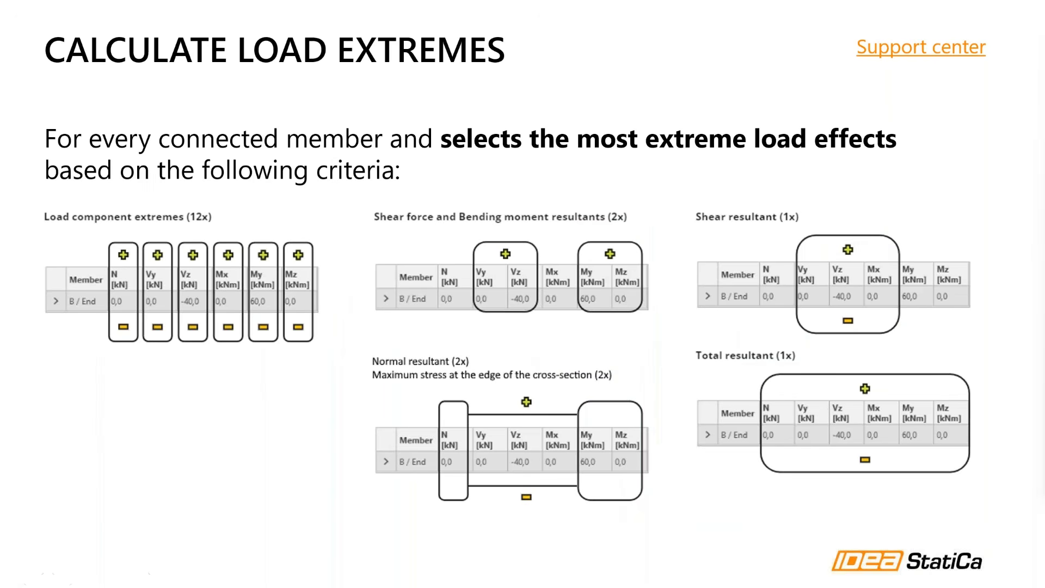
- Open the linked Support center article on Load Extreme Selection and read through the extreme load criteria
drag(1044, 109, 420, 2)
drag(436, 419, 479, 419)
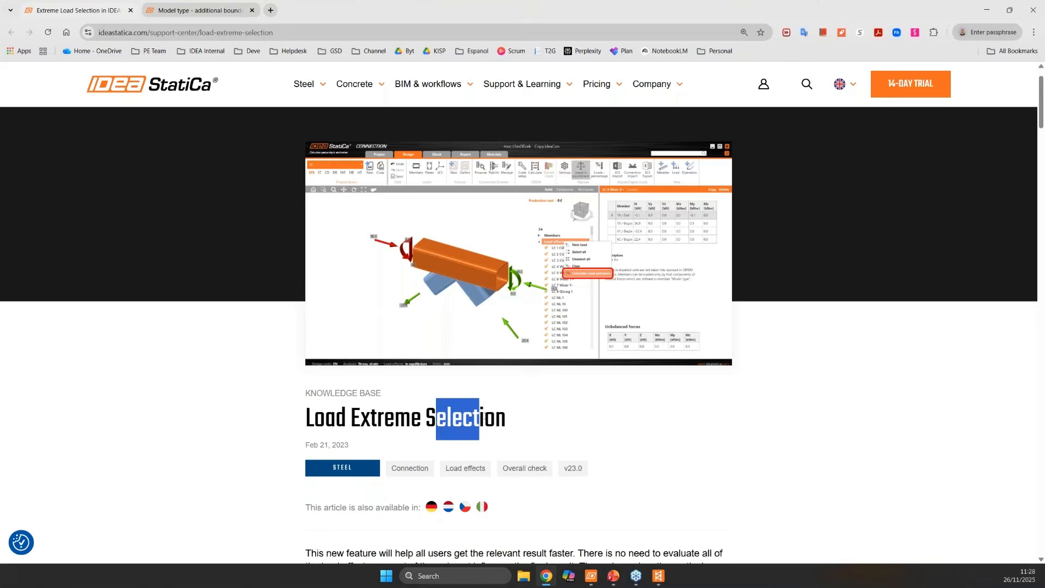
scroll(488, 362, down, 10)
scroll(488, 362, up, 6)
scroll(488, 362, down, 11)
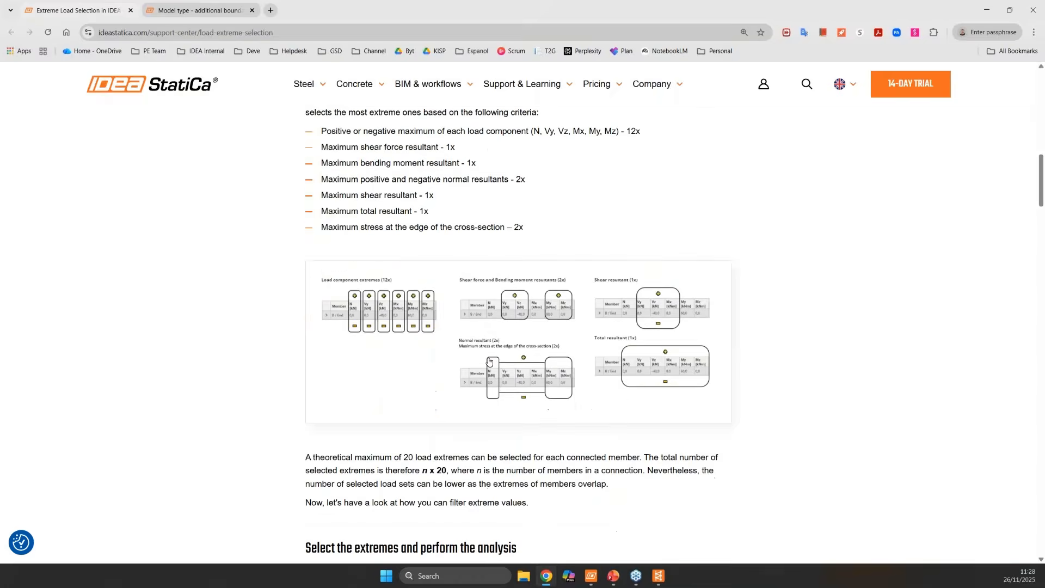
scroll(489, 362, down, 14)
scroll(436, 276, up, 10)
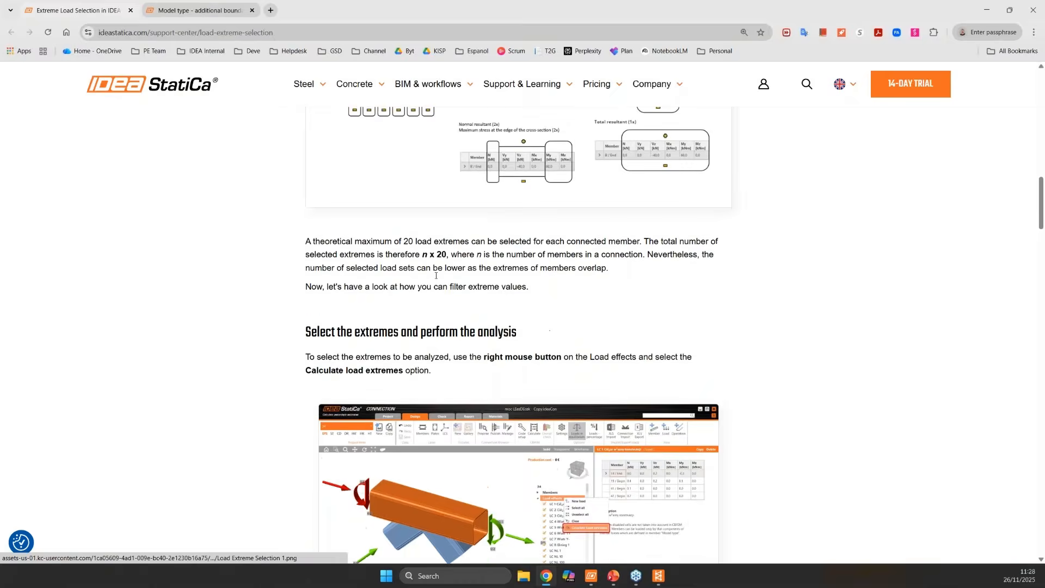
scroll(436, 276, up, 9)
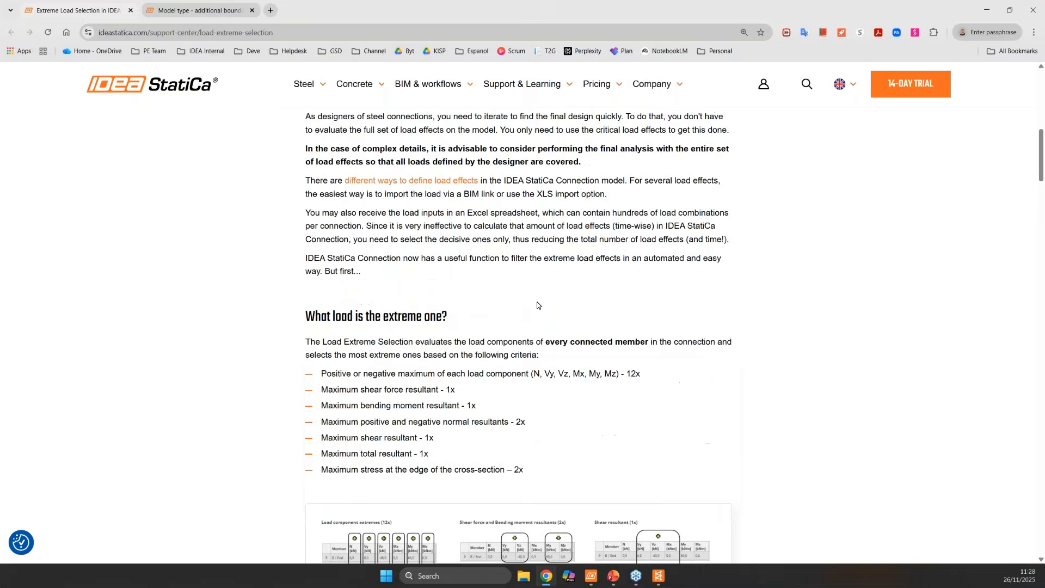
scroll(537, 305, up, 9)
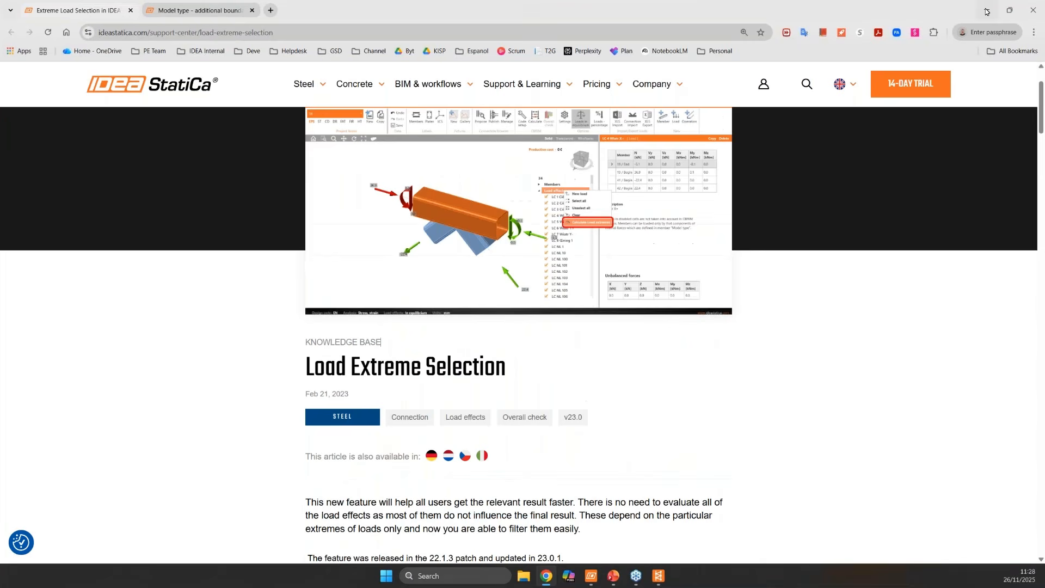
- Minimize the browser and advance the slide show to the Calculate Load Extremes slide picturing connection N138
click(986, 11)
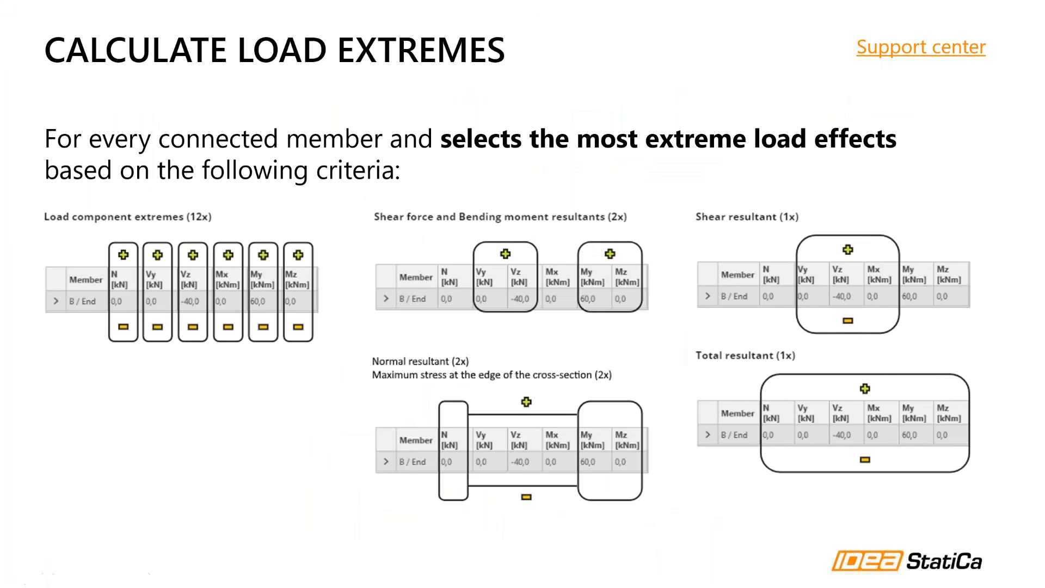
key(Right)
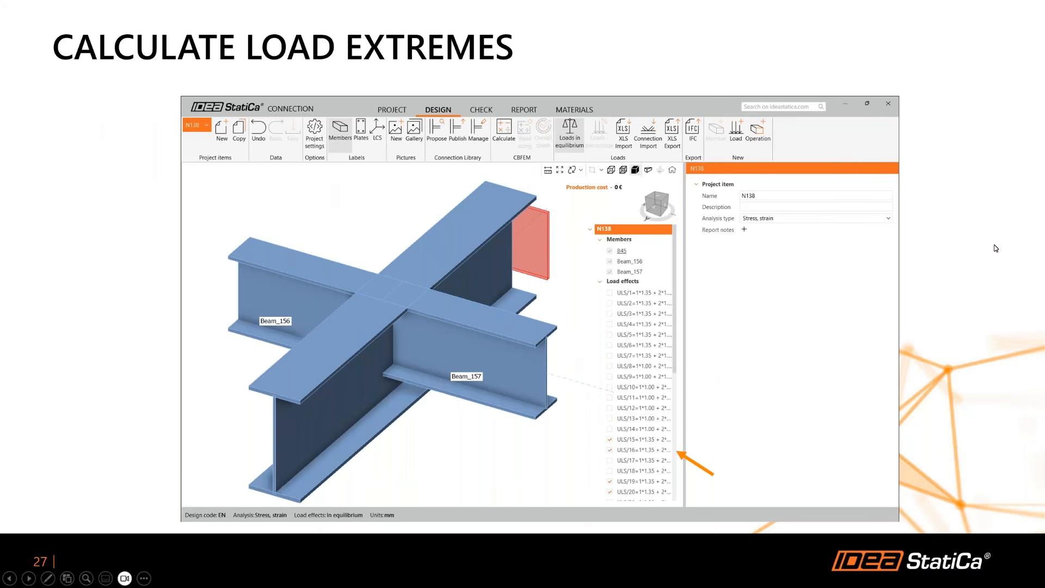
- Switch to IDEA StatiCa Checkbot, review the load aggregation details of Group 1 in an enlarged window, and close them
key(alt+Tab)
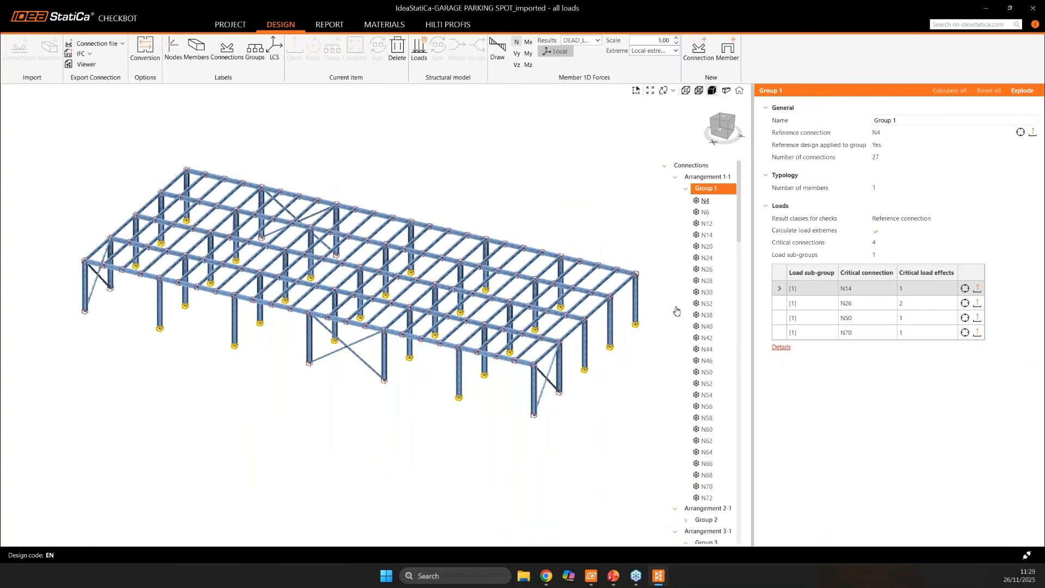
click(781, 346)
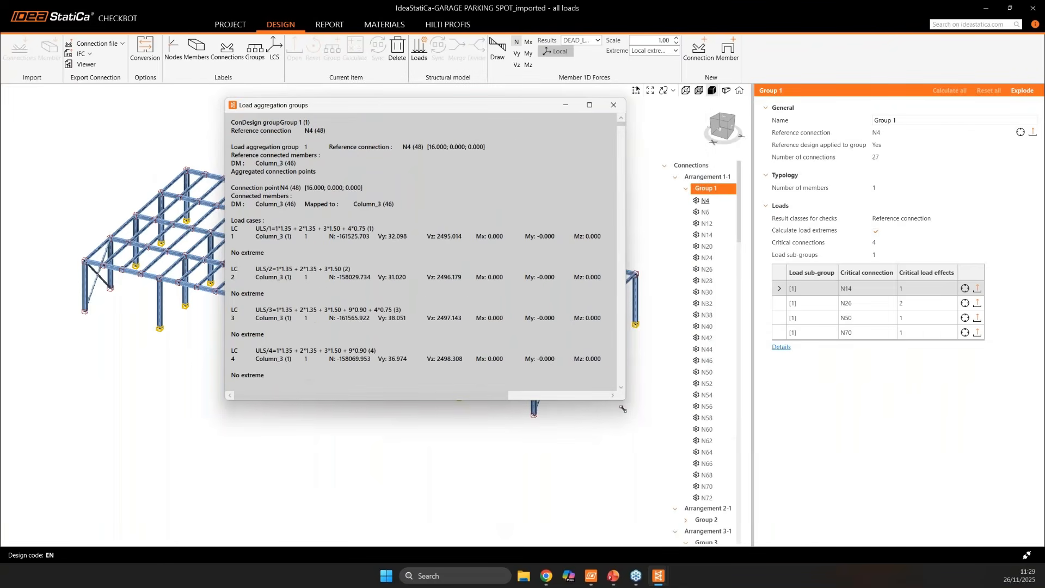
drag(617, 398, 724, 477)
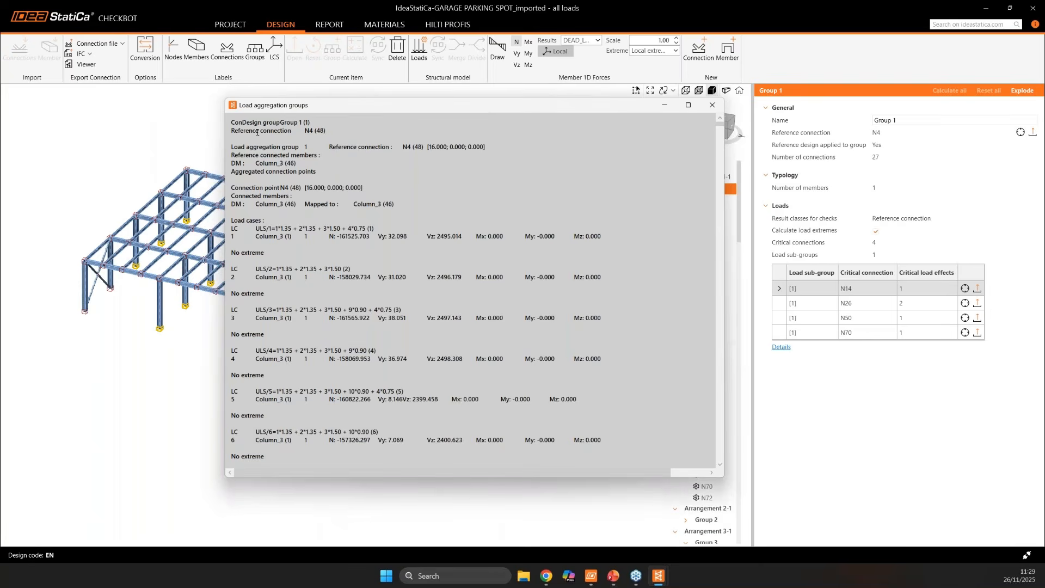
drag(232, 123, 497, 426)
click(500, 437)
scroll(284, 306, down, 20)
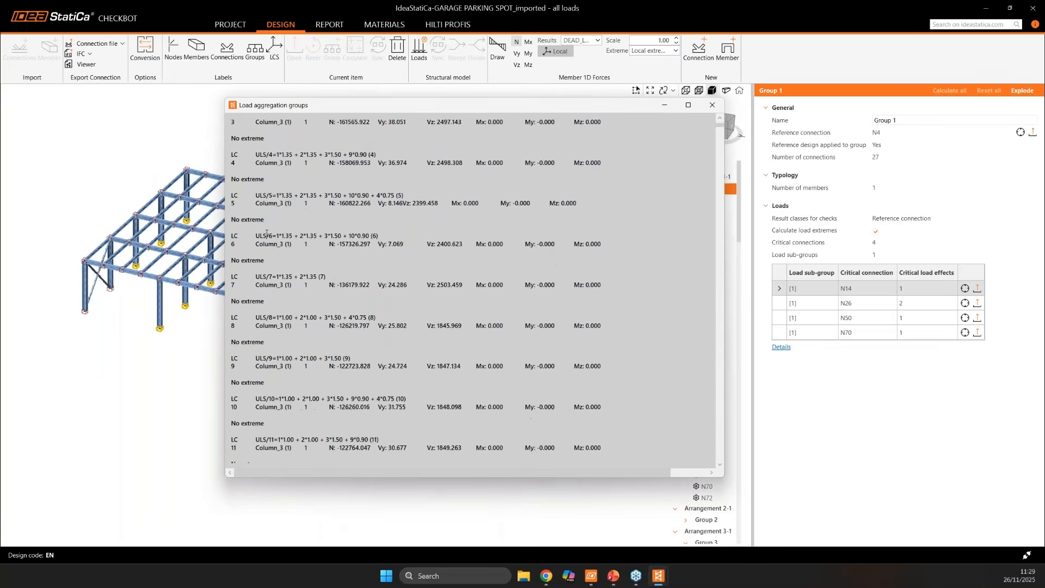
scroll(284, 306, down, 20)
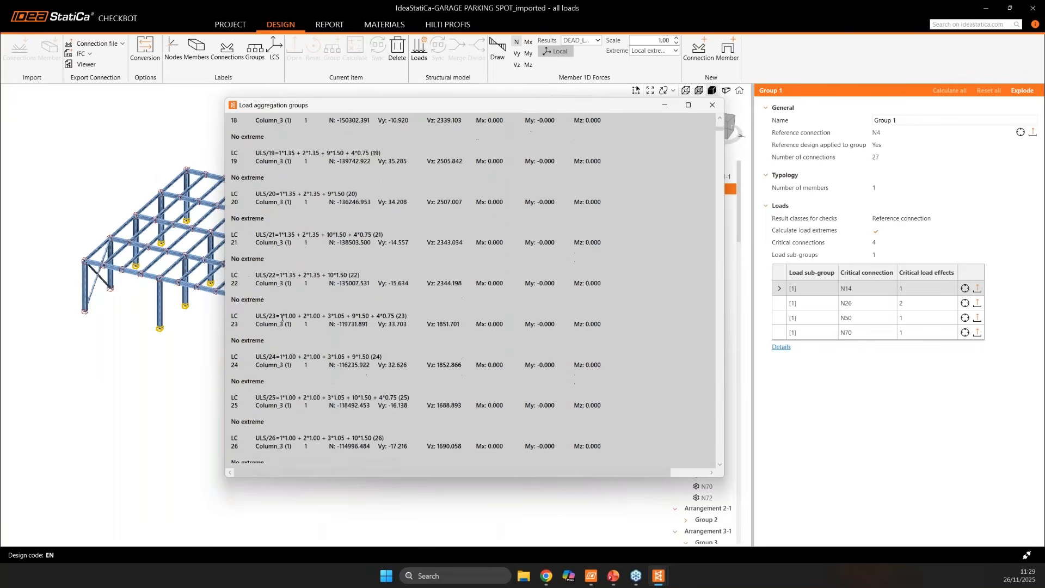
scroll(284, 372, down, 20)
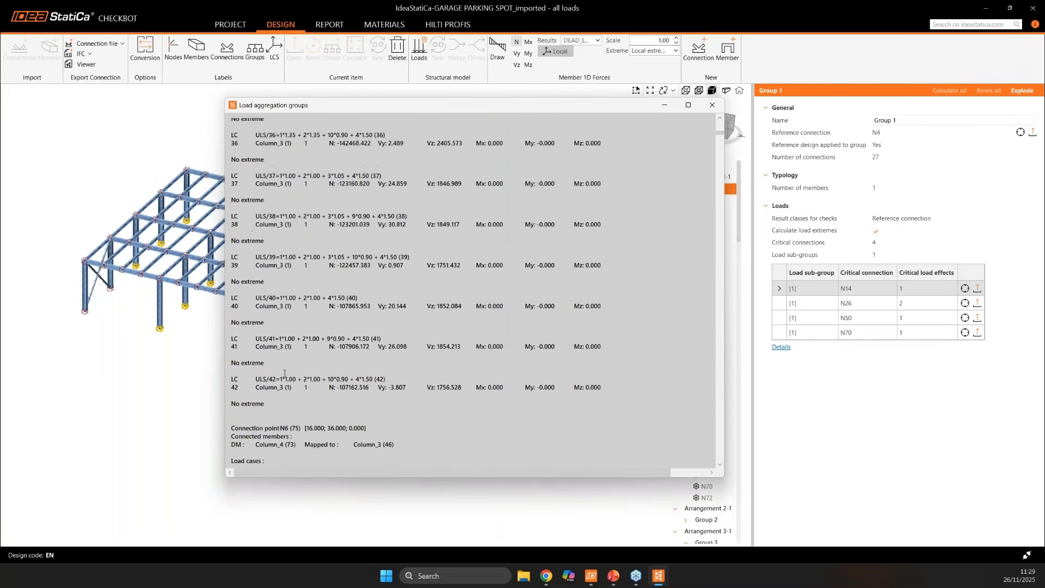
drag(243, 338, 264, 346)
scroll(315, 361, down, 8)
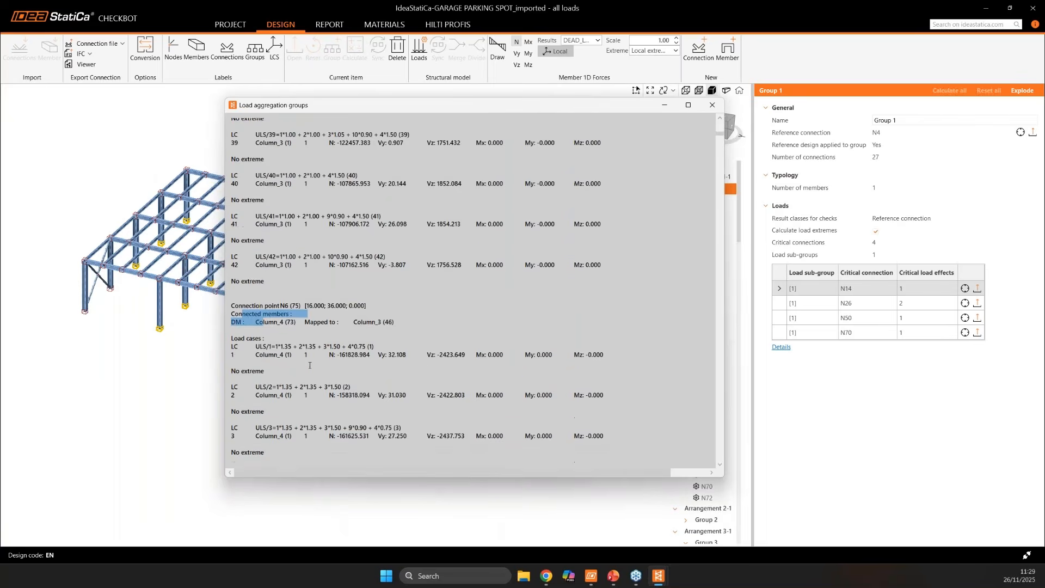
scroll(315, 361, down, 8)
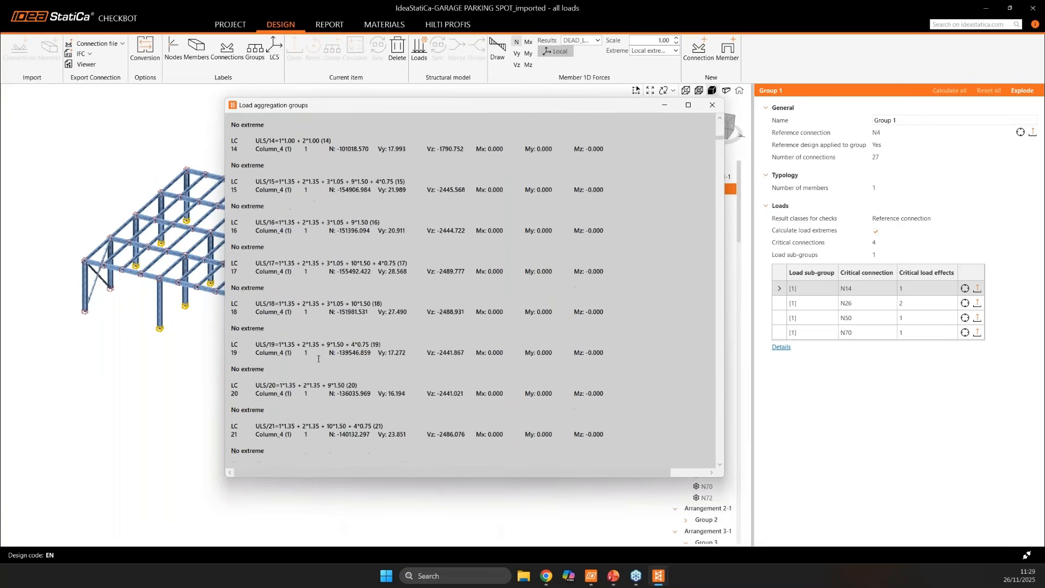
click(712, 105)
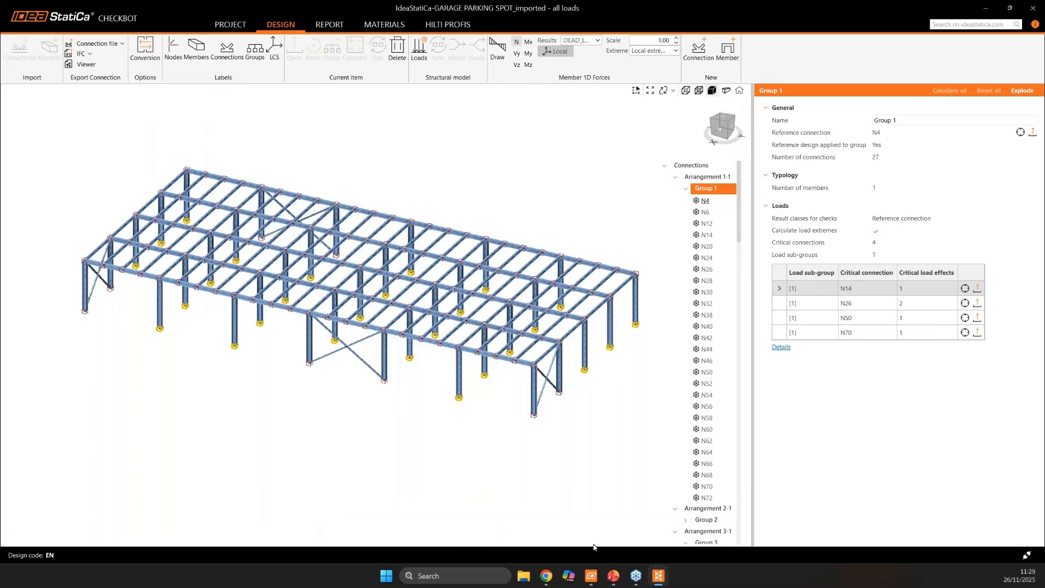
- Switch back to the PowerPoint slide show, advance to the load aggregation groups slide and end the show
mouse_move(614, 575)
click(625, 546)
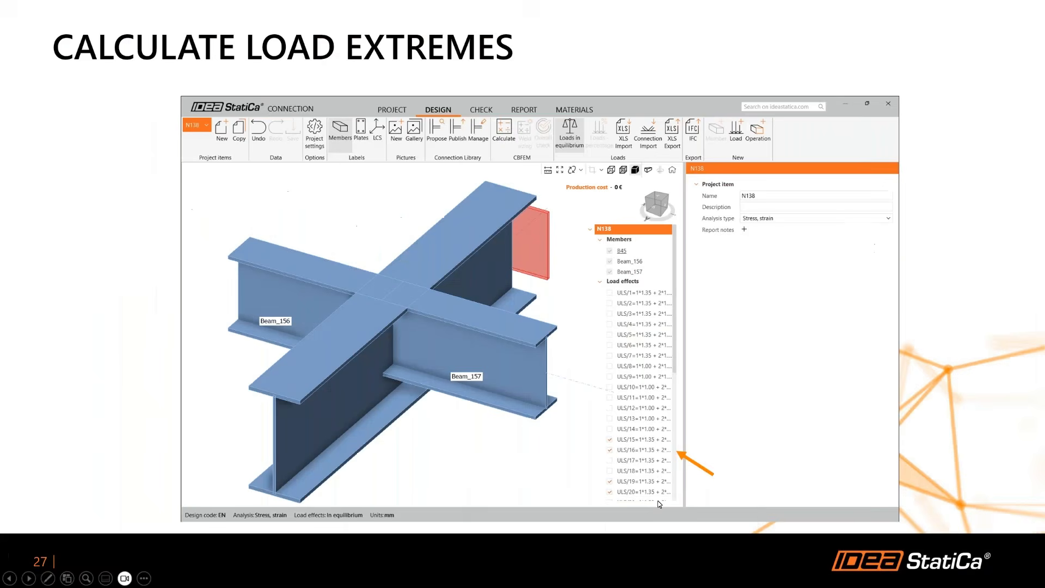
click(657, 501)
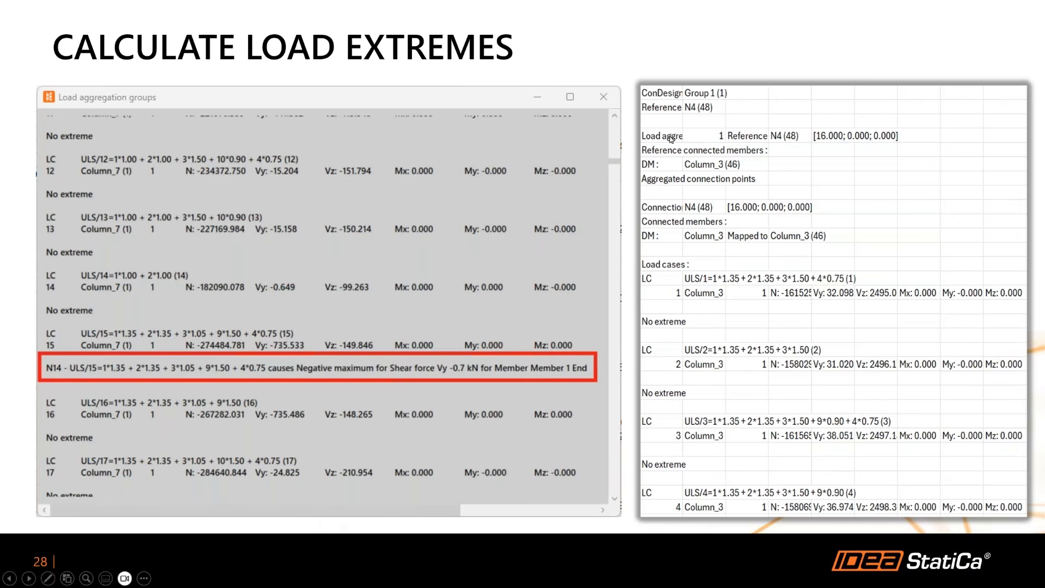
key(Escape)
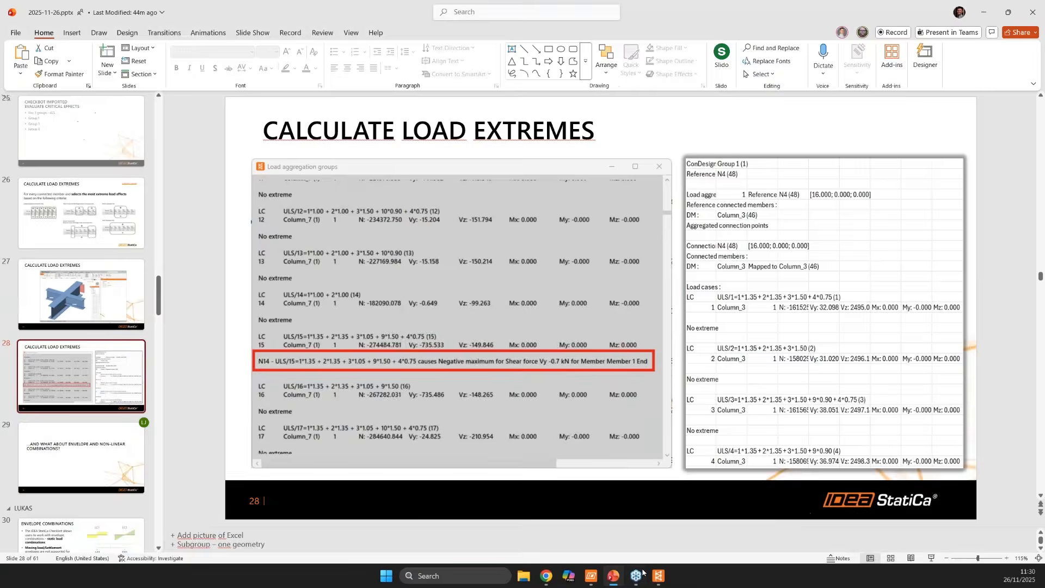
- Switch to IDEA StatiCa Checkbot, collapse Group 1 and enable the calculation of load extremes for Group 3
key(alt+Tab)
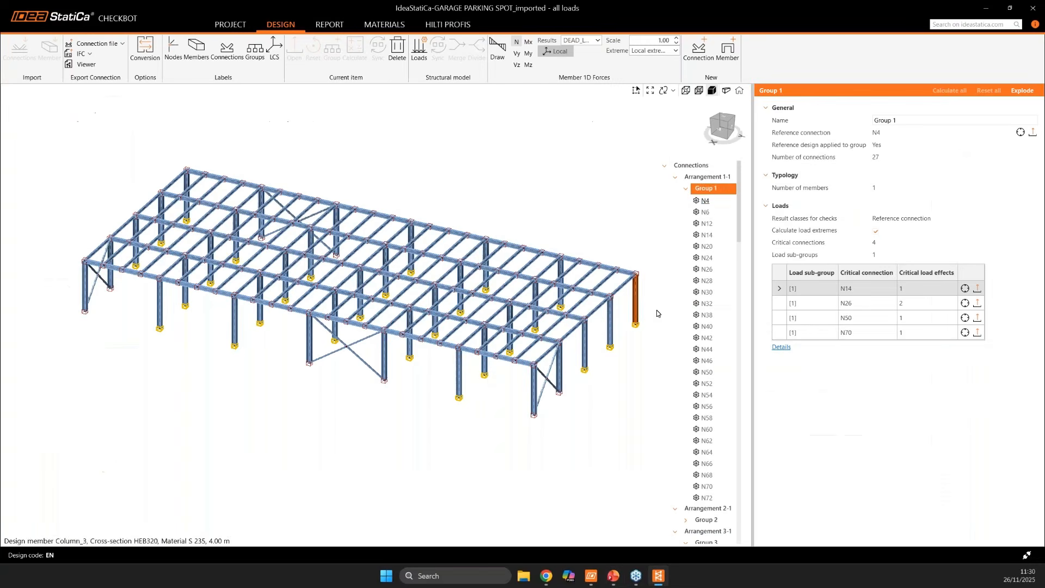
click(685, 188)
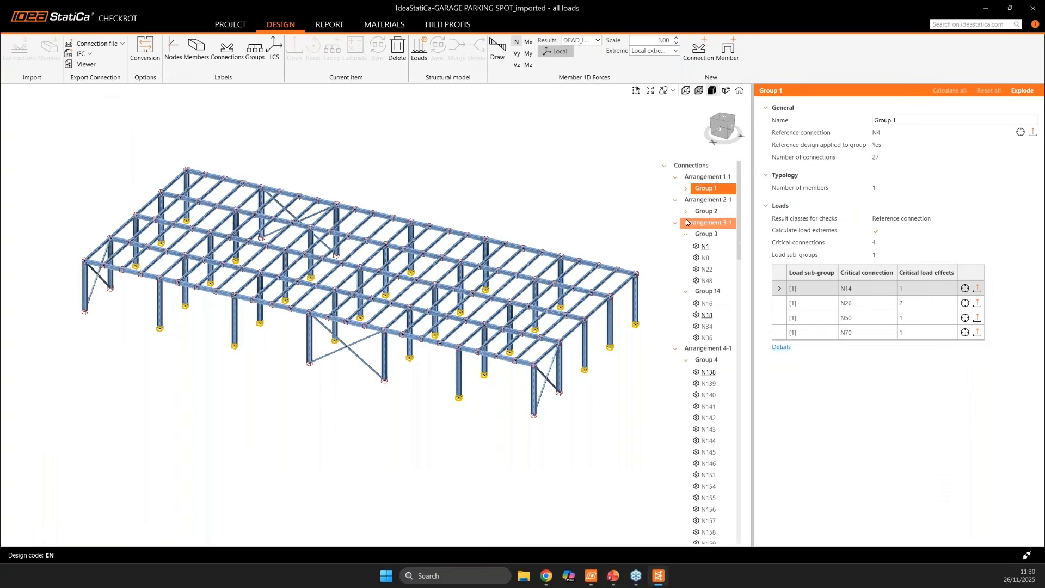
click(716, 235)
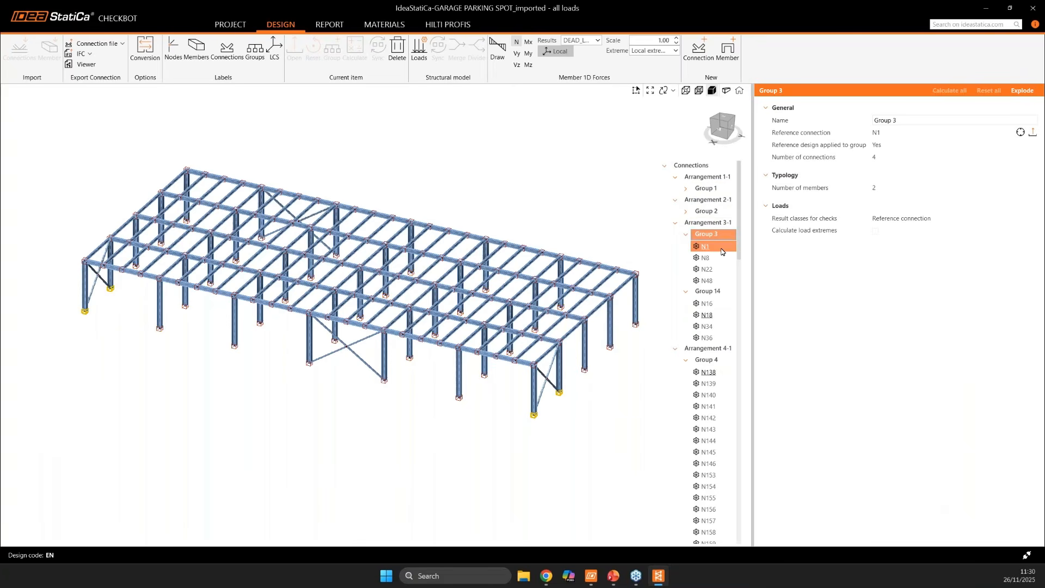
click(875, 231)
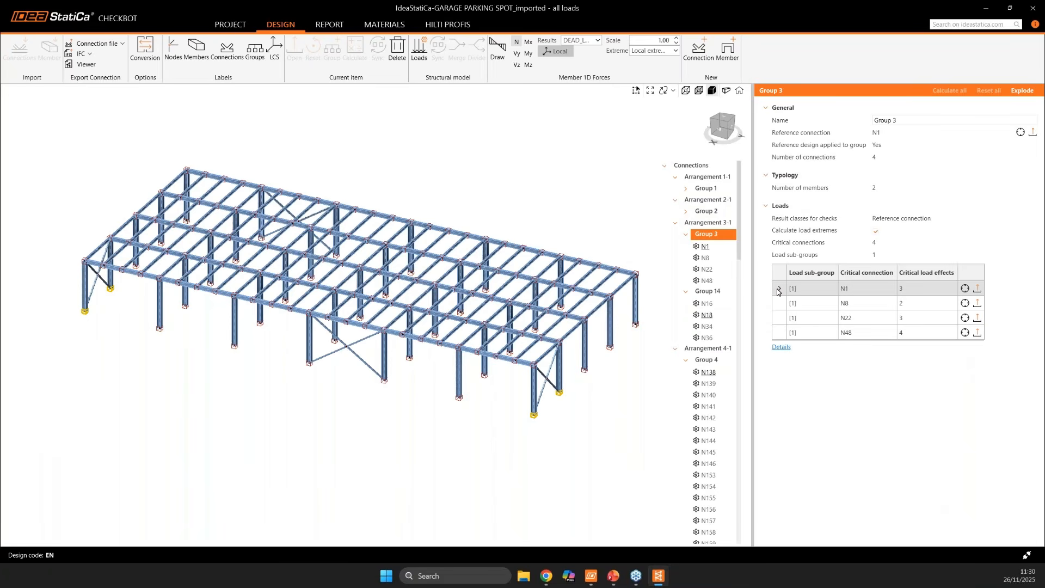
- Calculate the load extremes for Group 4, and switch to PowerPoint to resume the slide show on the load aggregation groups slide
click(708, 303)
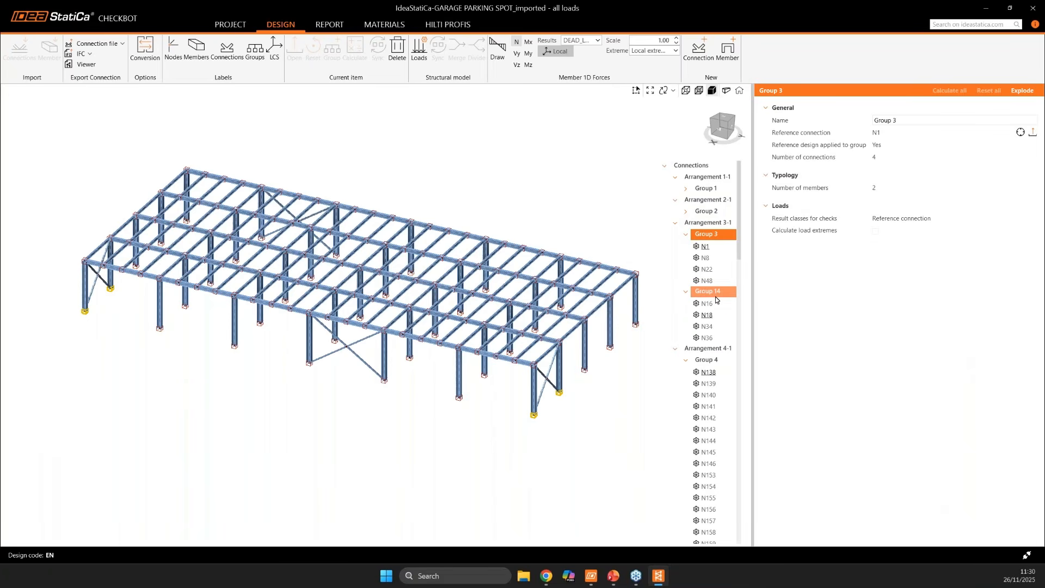
click(719, 362)
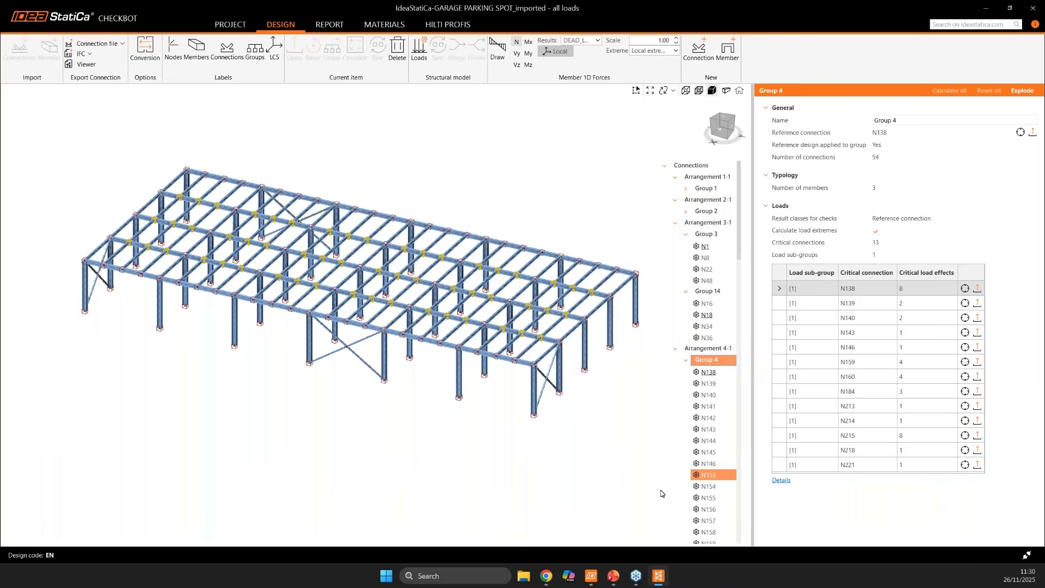
click(613, 576)
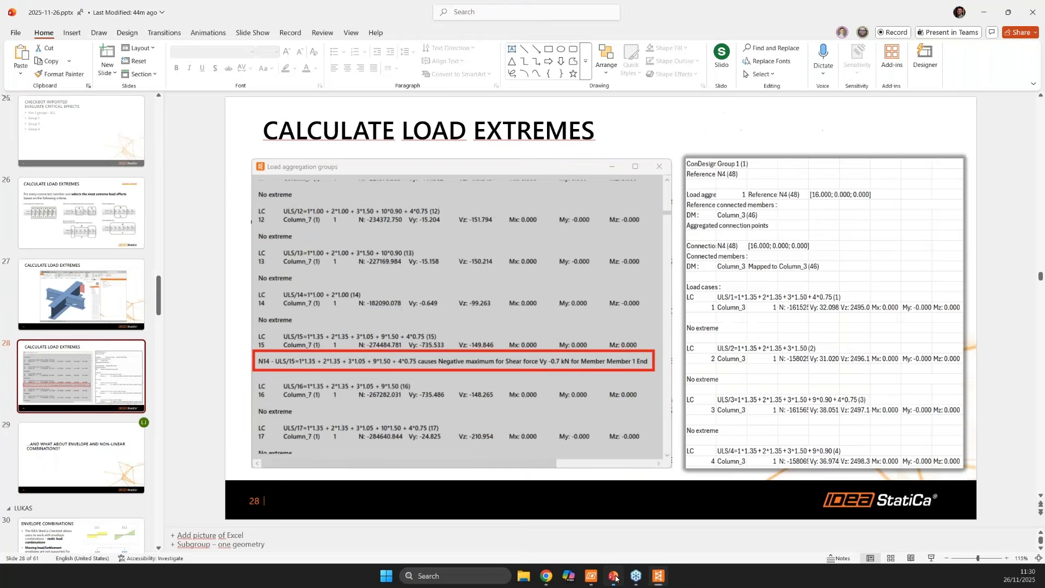
click(930, 557)
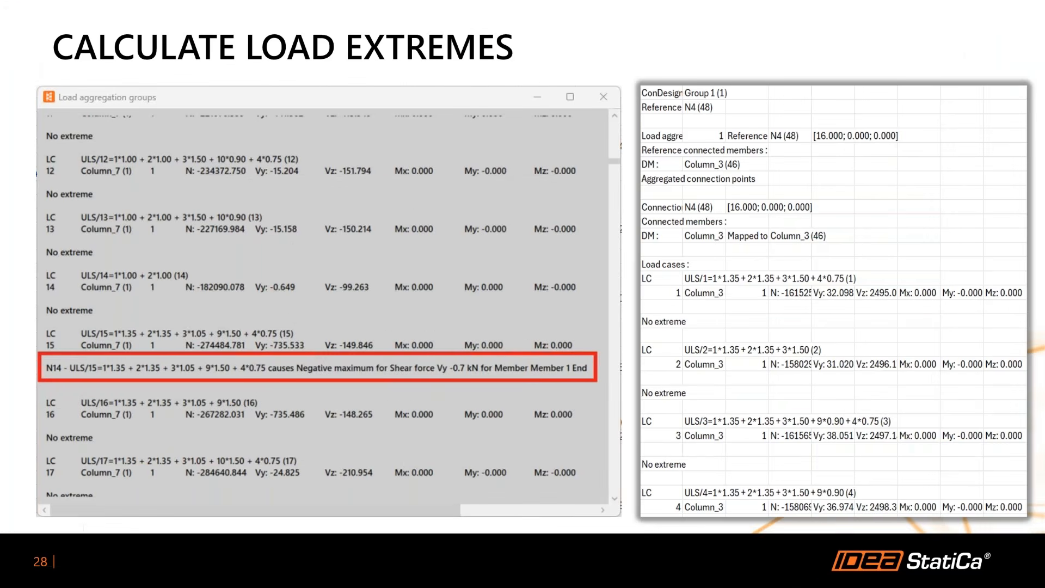
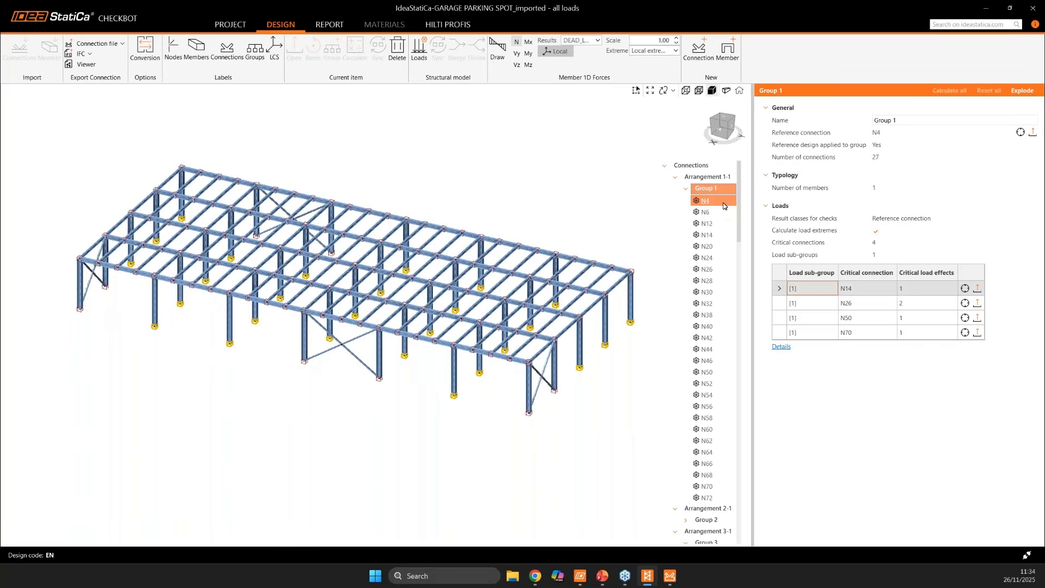
- Open connection N4 of Group 1 in IDEA StatiCa Connection and maximize its window
click(712, 205)
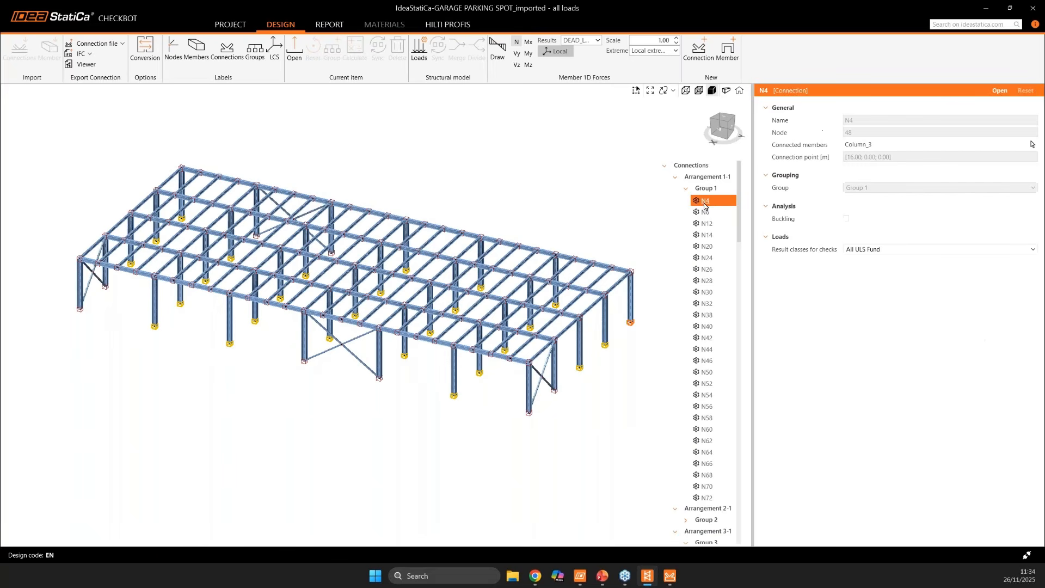
click(1004, 94)
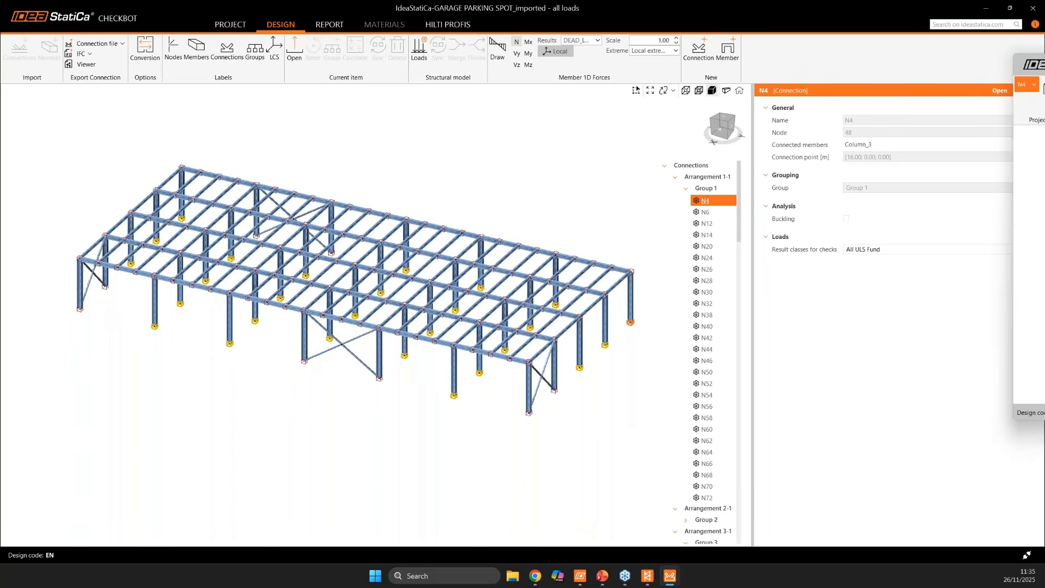
drag(968, 105, 790, 99)
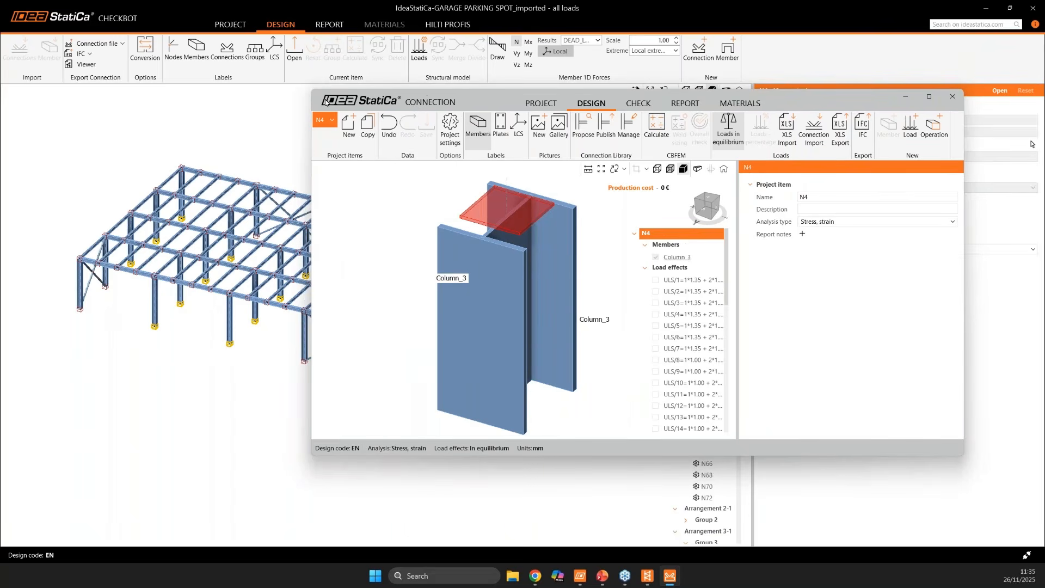
double_click(807, 103)
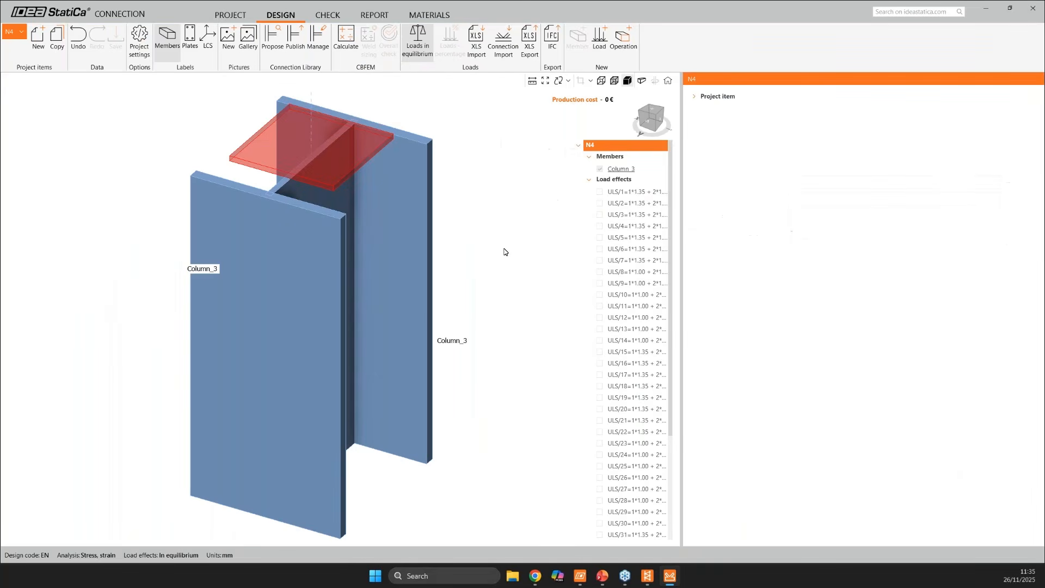
- Look through the load effects of N4, activate only the ULS/1 combination and collapse the load effects list
scroll(503, 251, down, 5)
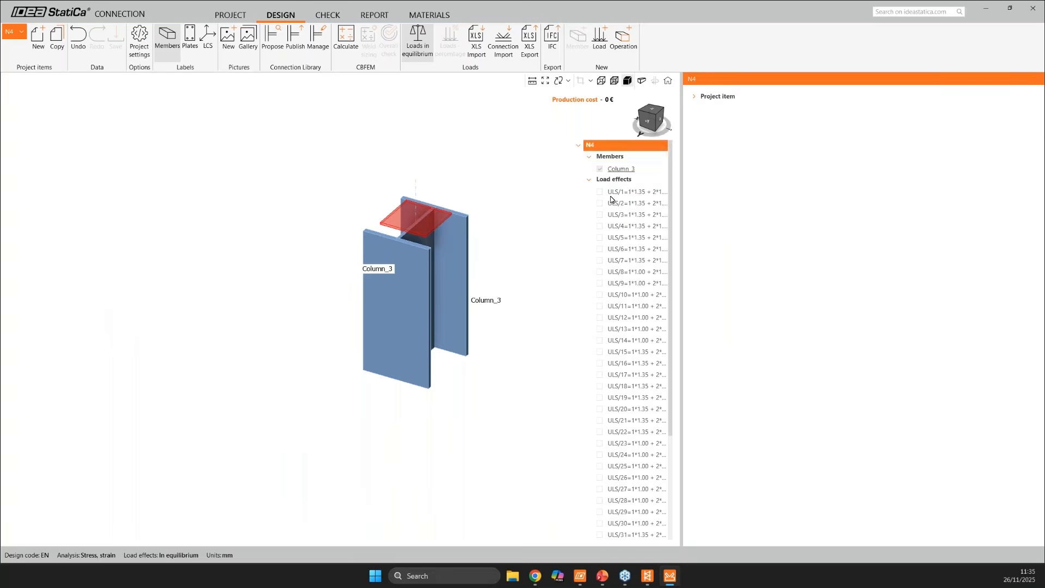
scroll(626, 217, down, 5)
scroll(638, 328, up, 4)
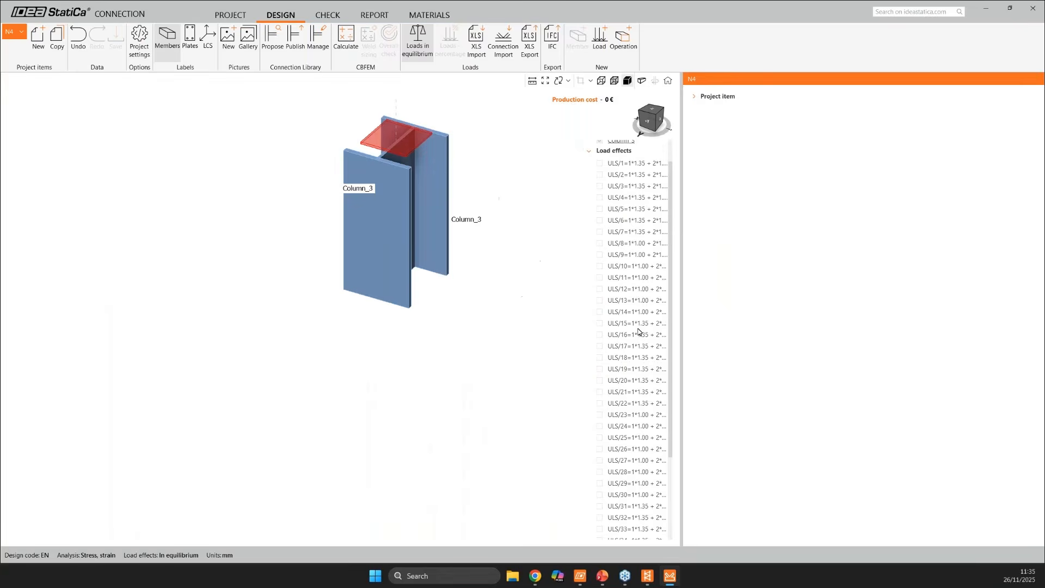
scroll(638, 331, up, 3)
scroll(633, 329, down, 3)
middle_drag(492, 303, 534, 406)
scroll(621, 270, up, 3)
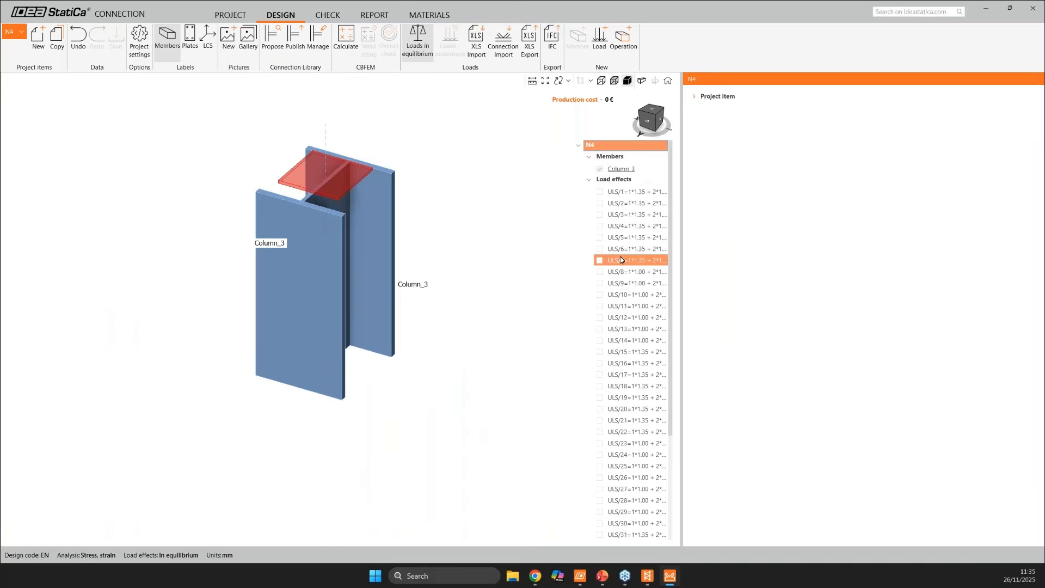
click(599, 192)
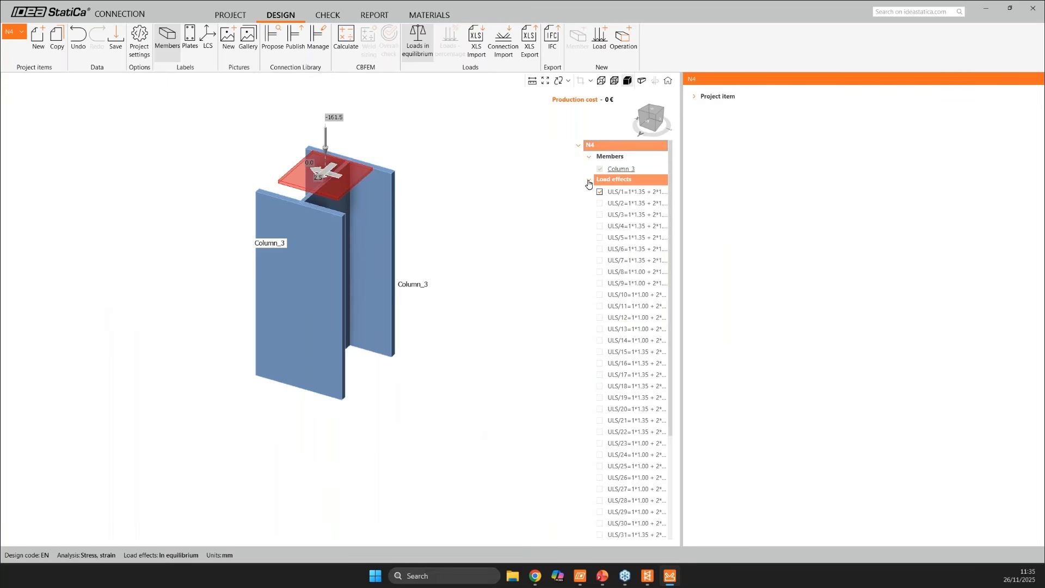
click(588, 183)
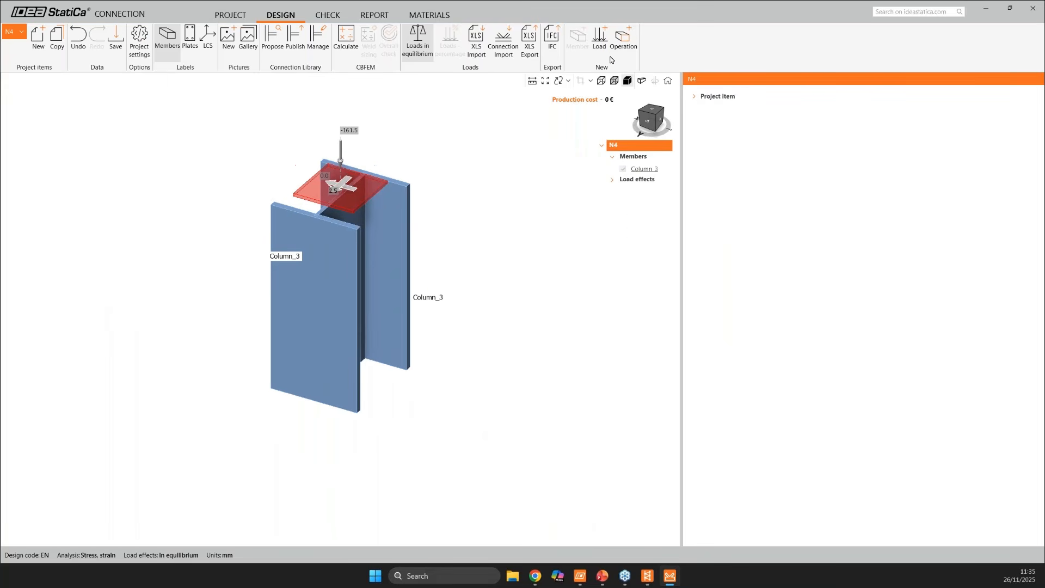
- Add a base plate operation to Column_3 and set the plate thickness to 25 mm
click(622, 40)
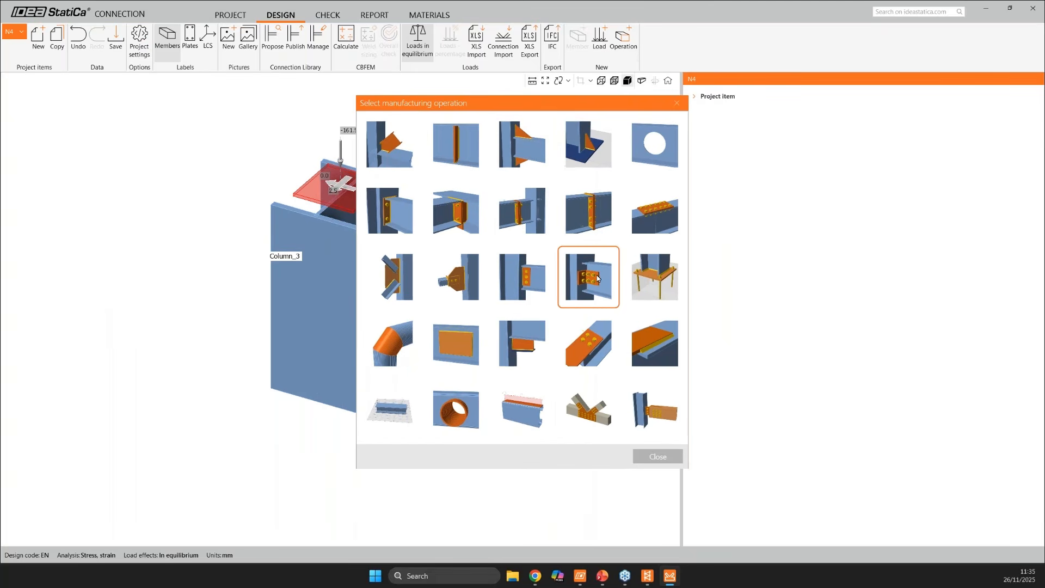
click(655, 273)
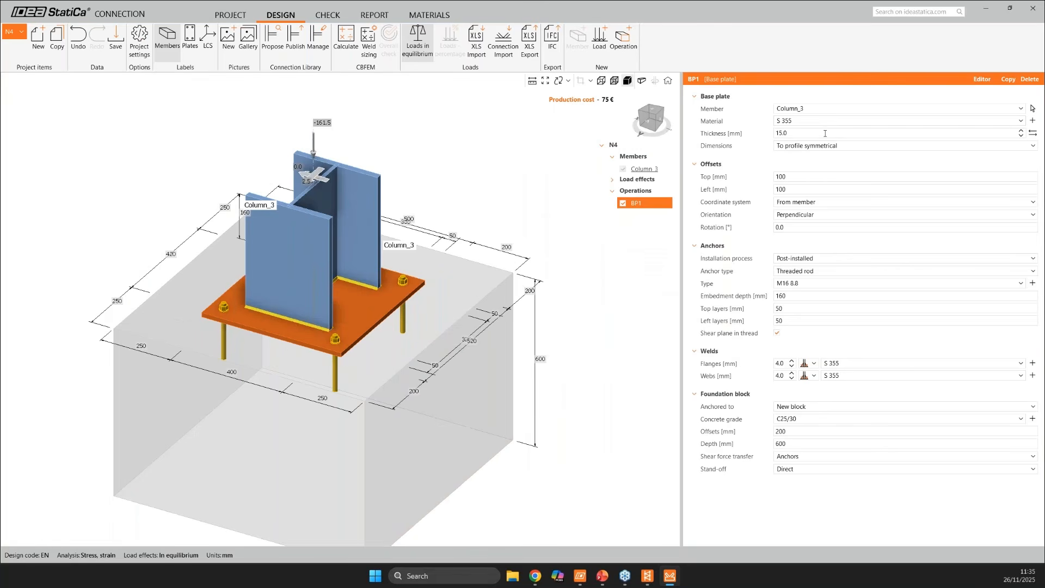
click(825, 133)
text(2)
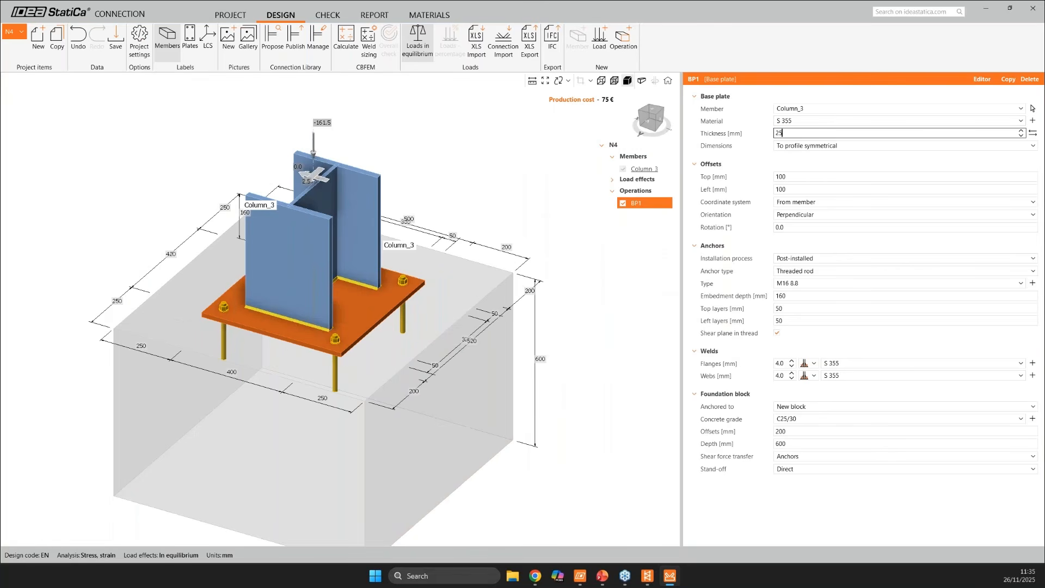
text(5)
key(Tab)
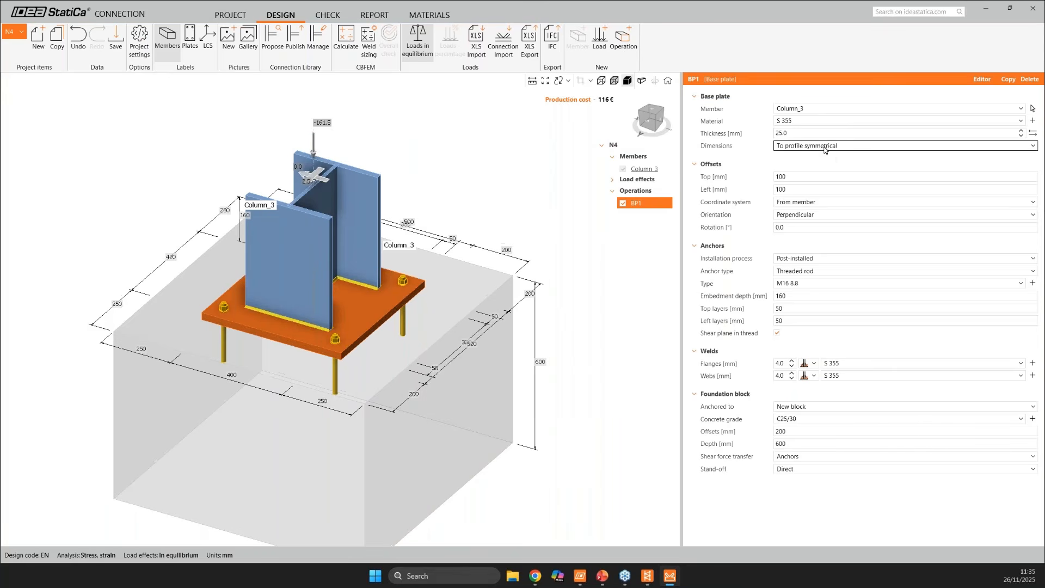
- Set the base plate dimensions to Rectangle symmetrical with a left offset of 3 mm
click(827, 145)
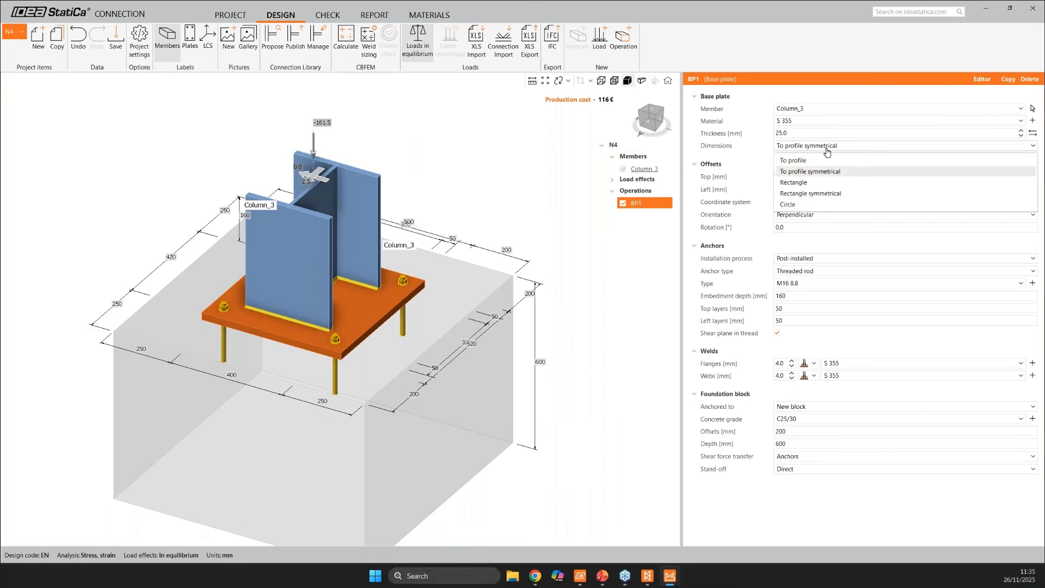
click(826, 197)
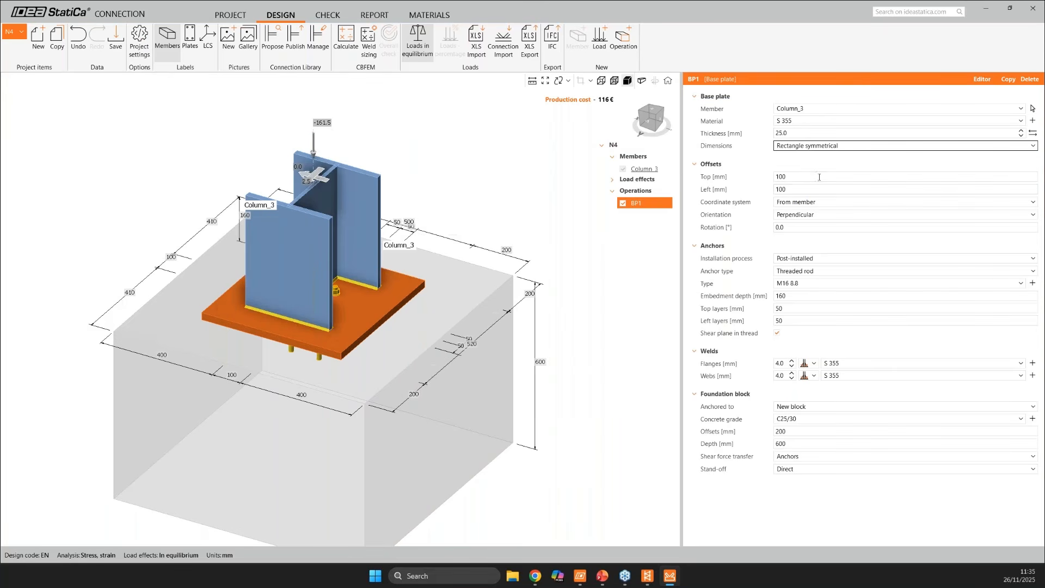
click(819, 177)
click(822, 189)
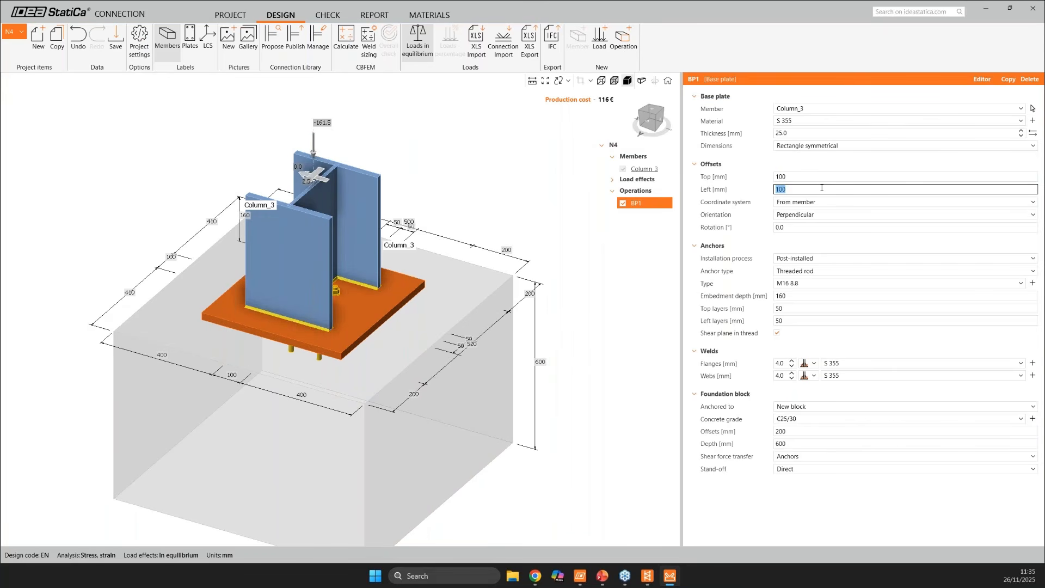
text(3)
key(Tab)
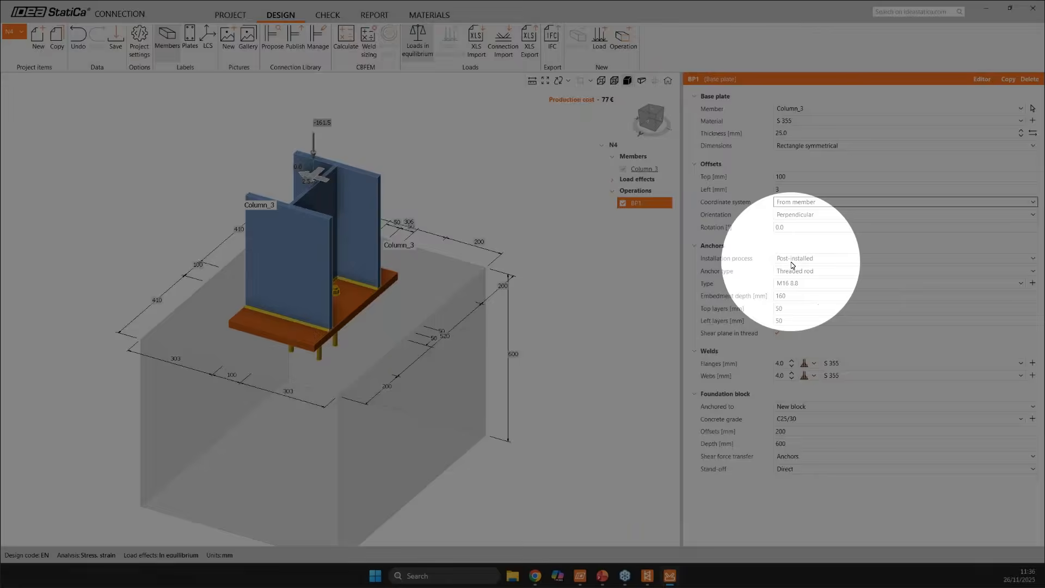
- Change the anchors to Cast-in-place and assign the M22 10.9 bolt assembly as their type
click(792, 259)
click(792, 271)
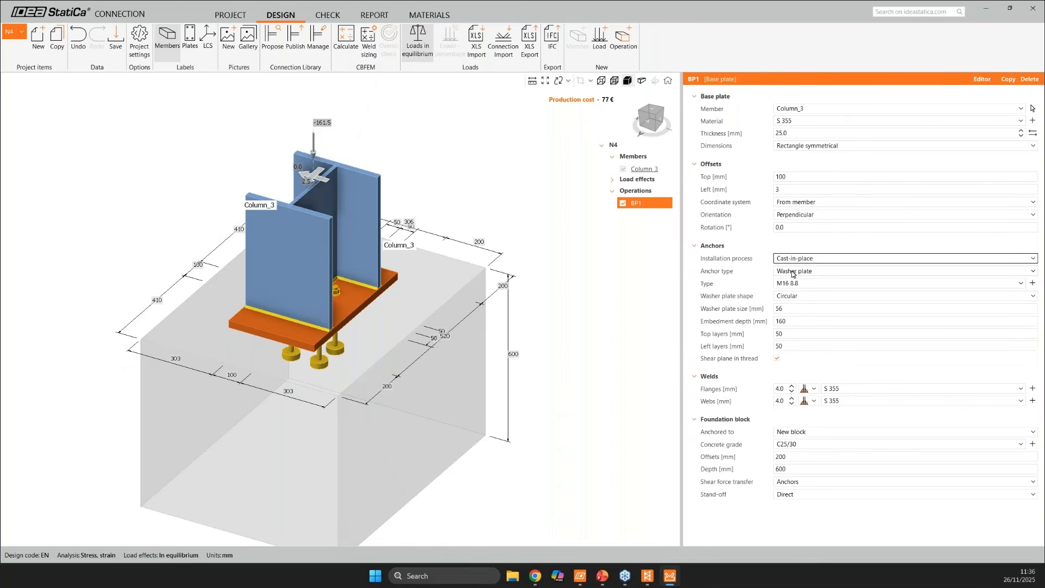
click(645, 120)
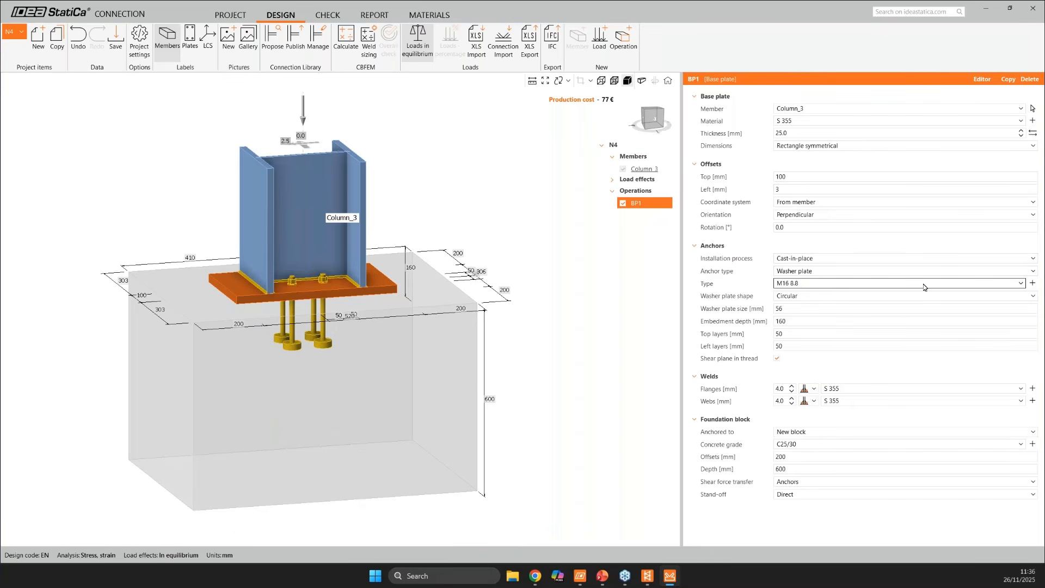
click(1033, 283)
click(449, 213)
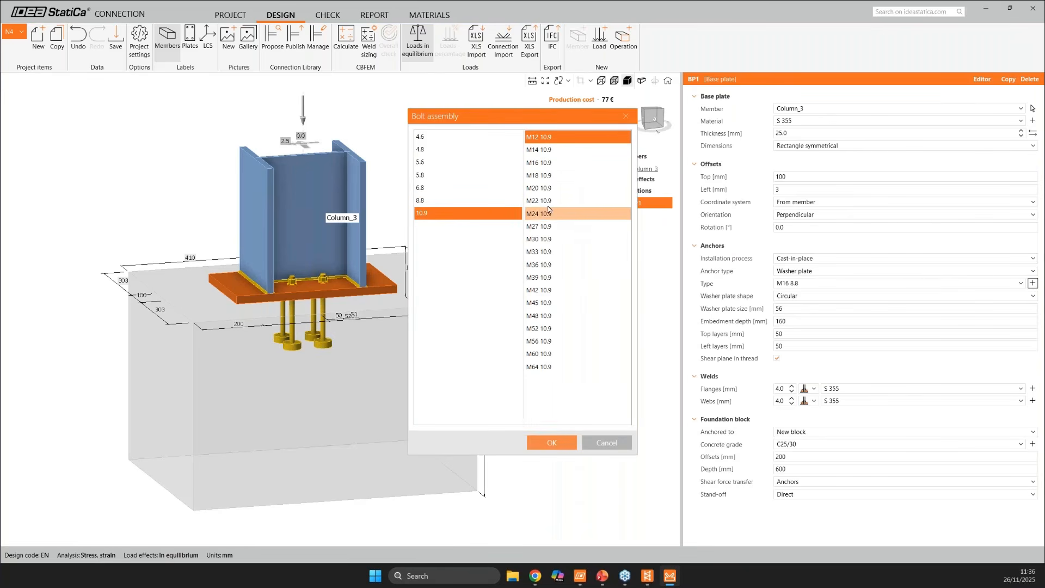
click(548, 202)
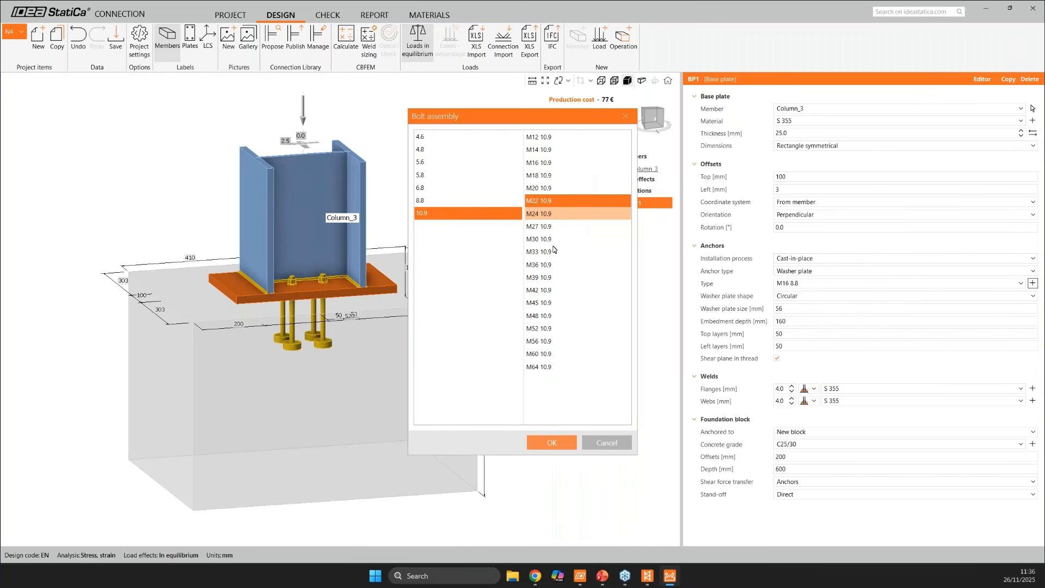
click(561, 436)
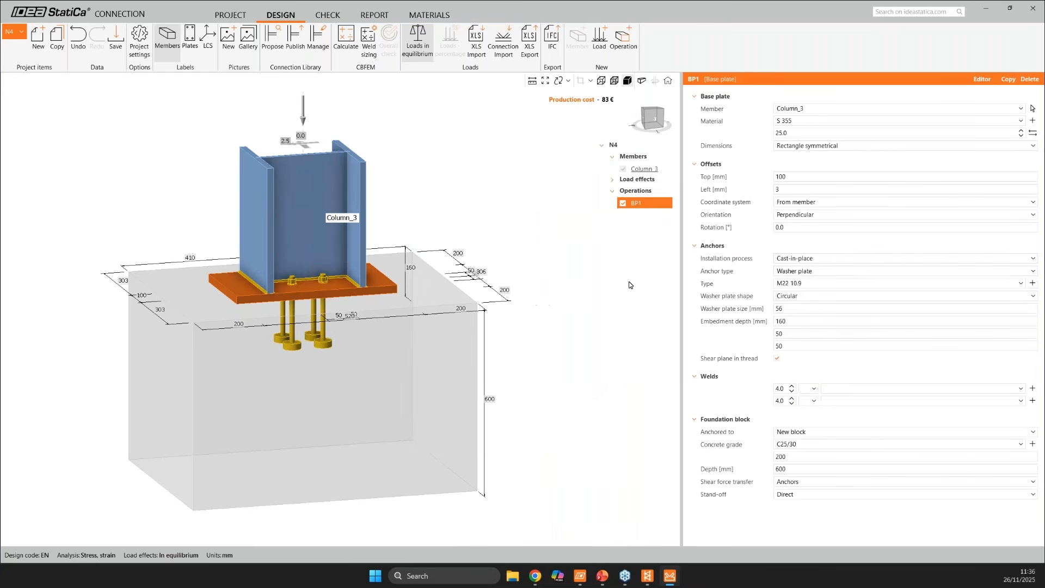
- Set the anchors' washer plate size to 50 mm and their embedment depth to 220 mm
click(653, 126)
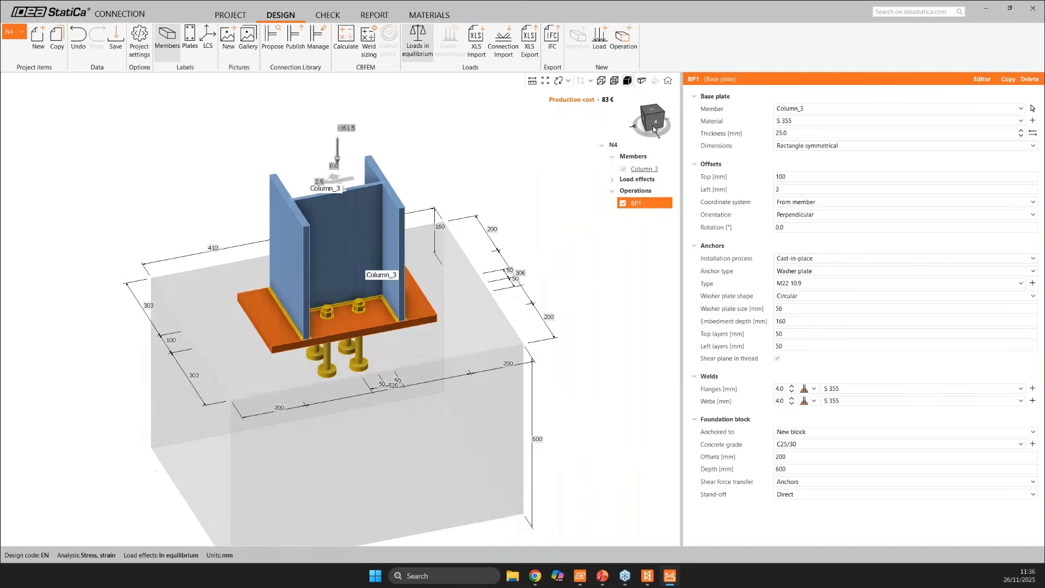
click(806, 309)
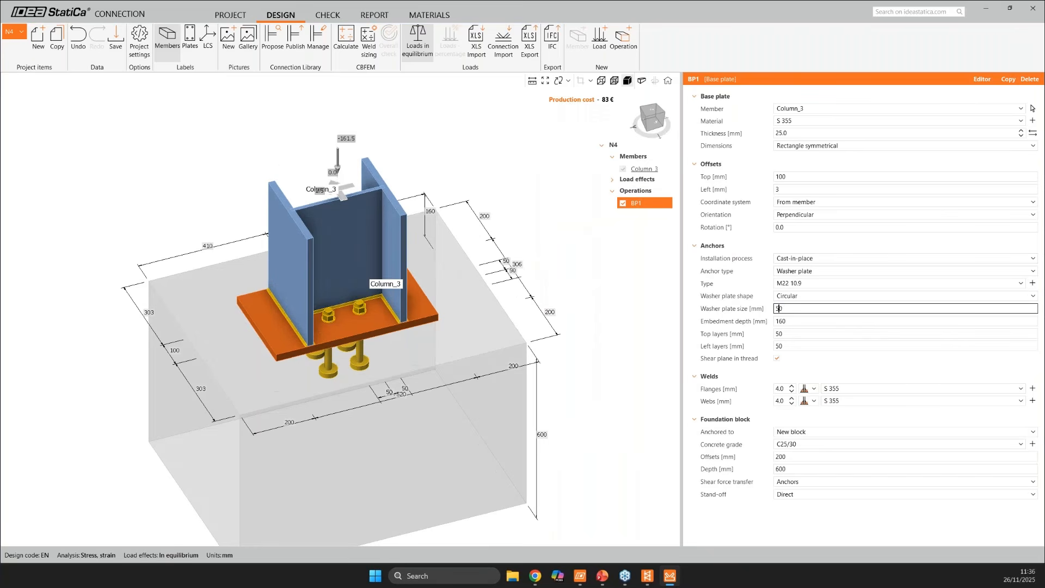
text(50)
key(Tab)
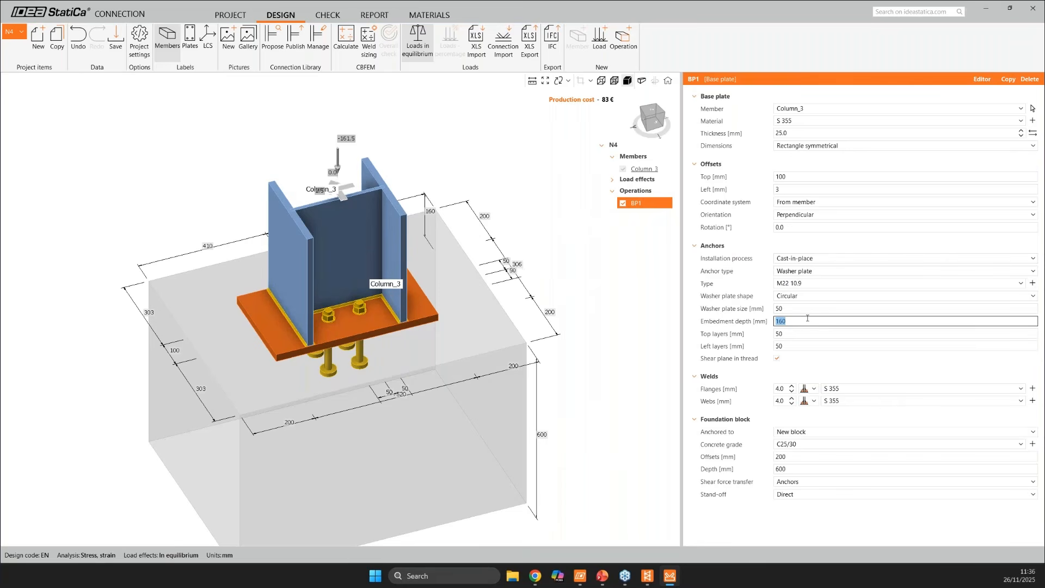
text(220)
key(Tab)
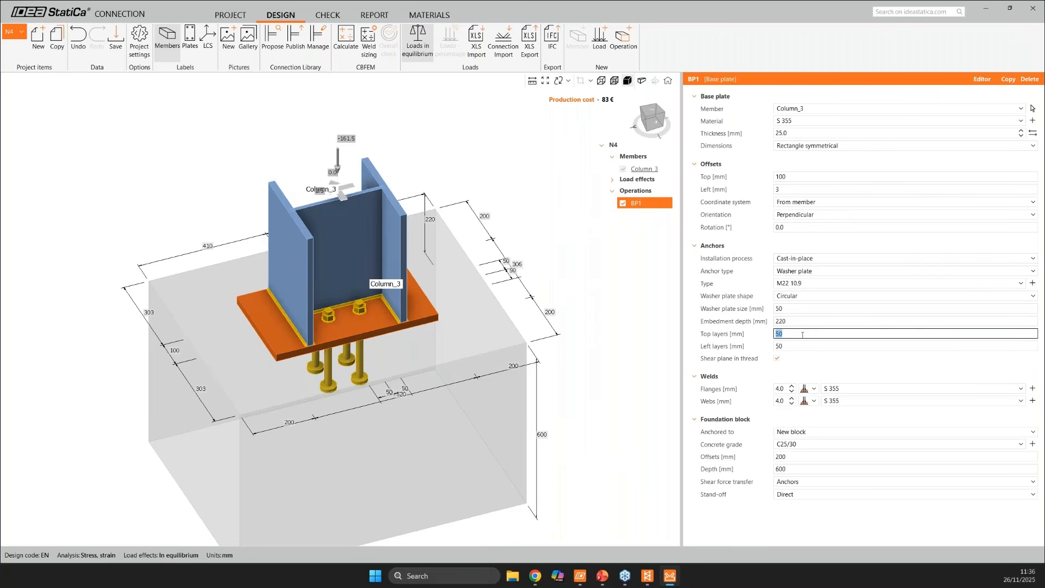
- Set the anchor positions to 100 mm for the left layers and 0 mm for the top layers
key(Tab)
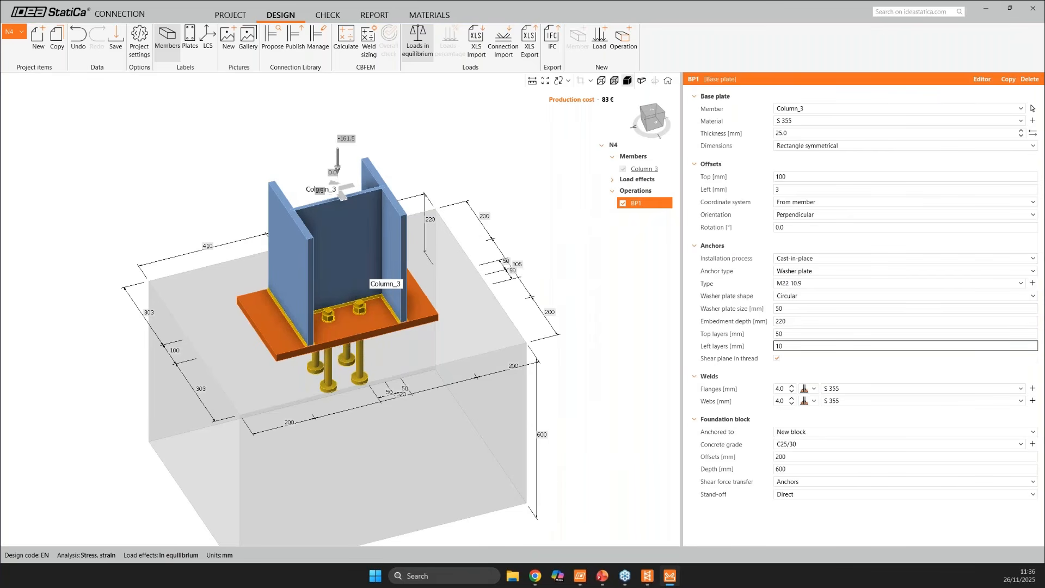
text(100)
key(Return)
click(794, 335)
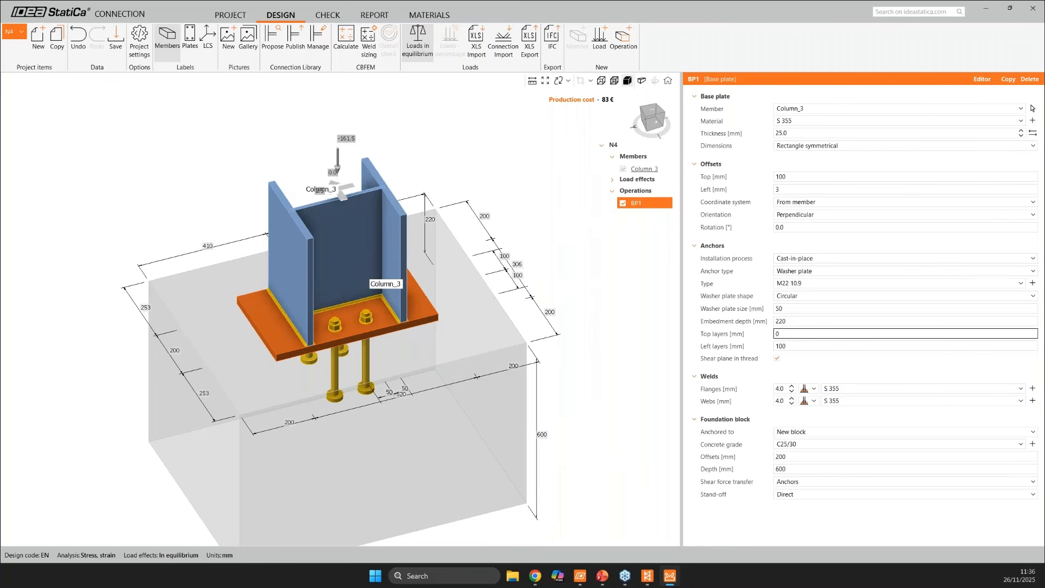
key(Return)
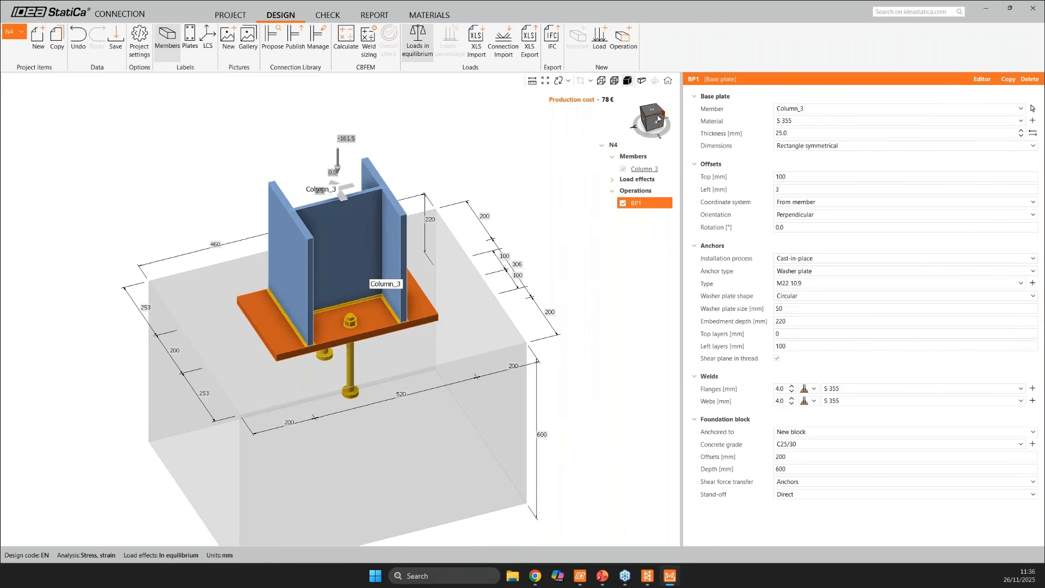
click(659, 116)
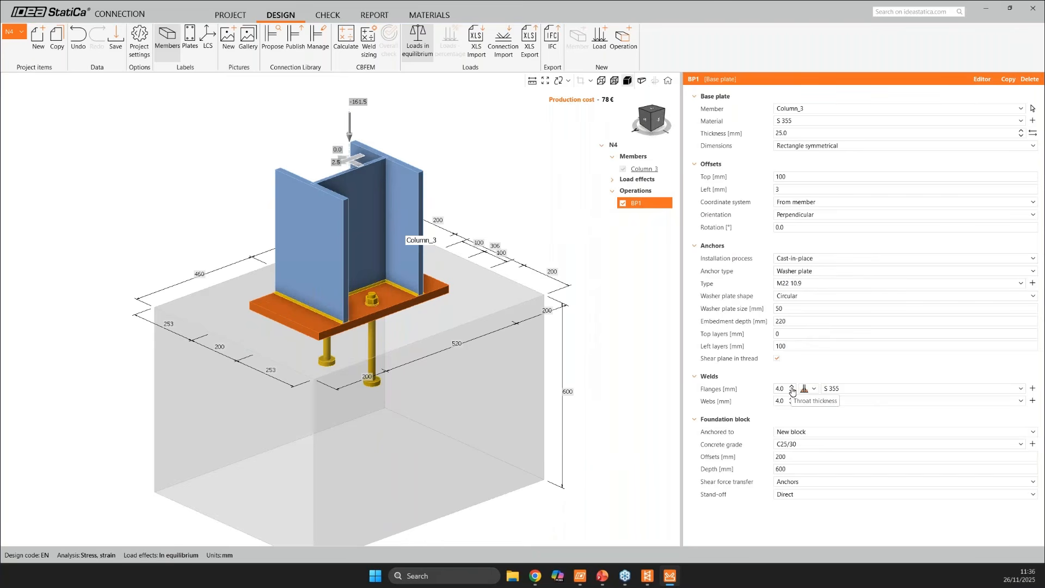
- Set the throat thickness of the base plate's flange and web welds to 10 mm
click(784, 390)
text(10)
key(Tab)
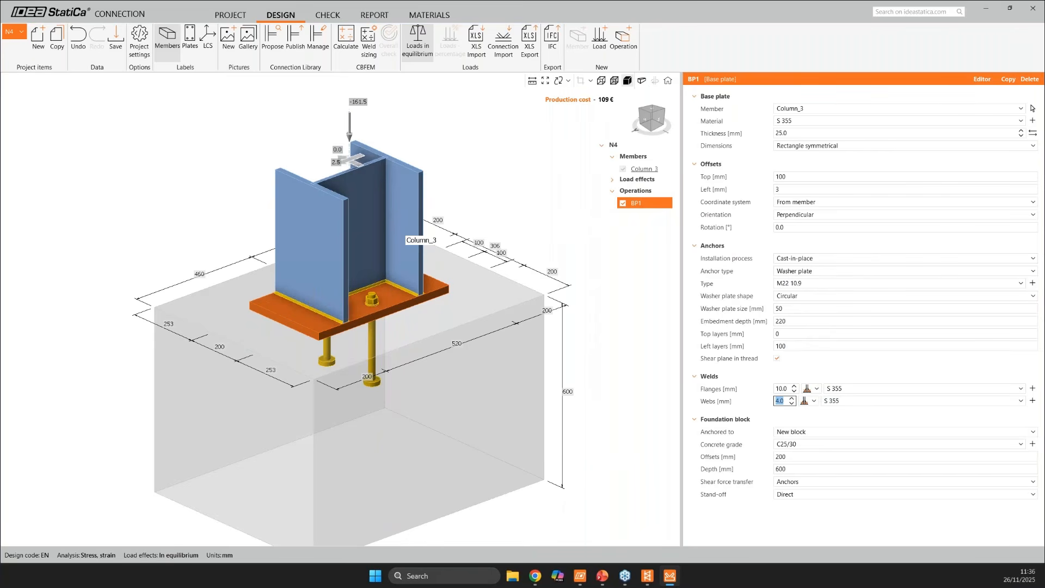
key(Tab)
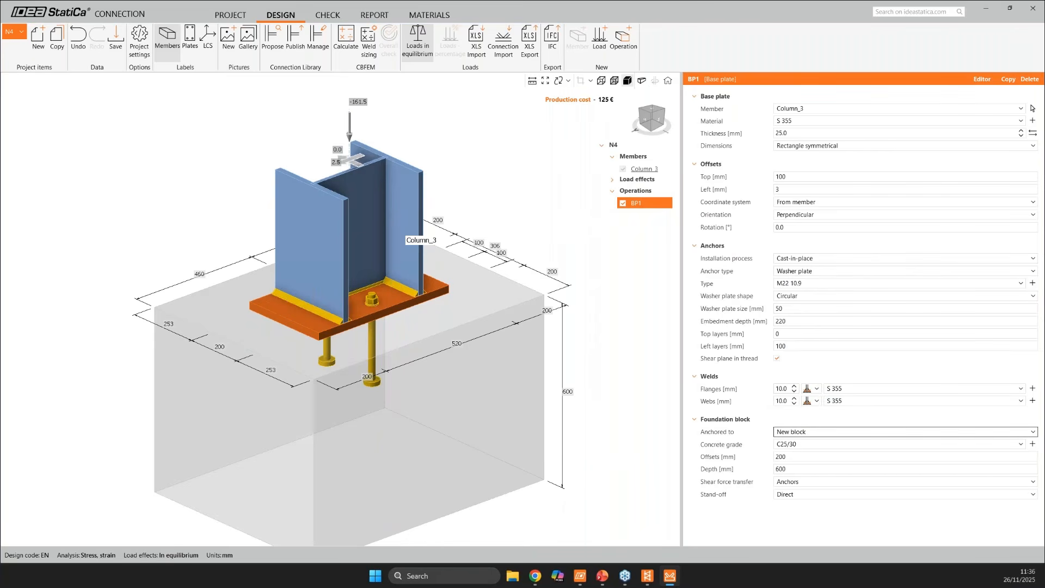
- Add the S 235 material and assign it to both the flange and web welds of the base plate
click(853, 390)
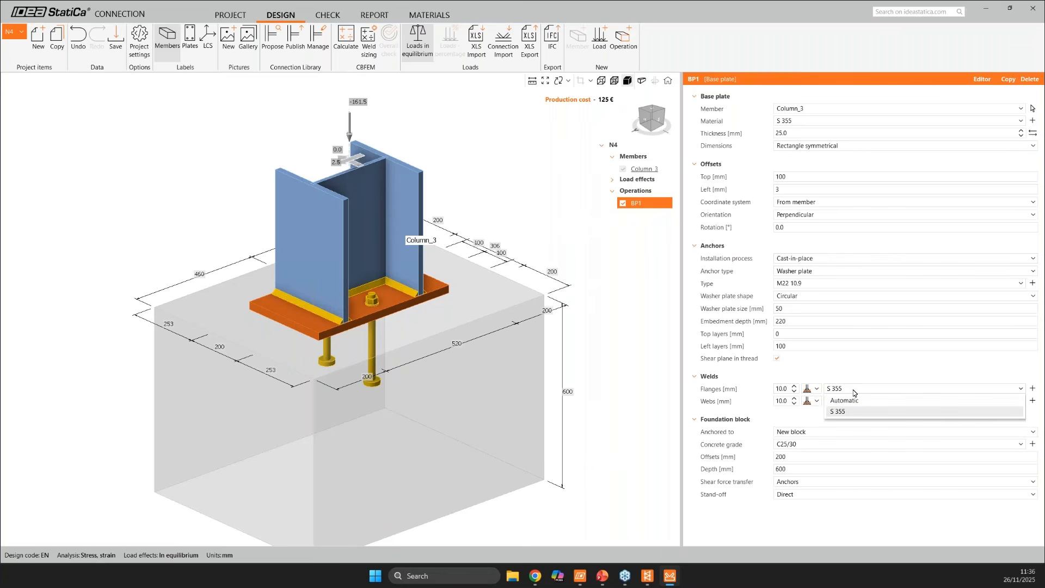
click(948, 394)
click(1032, 388)
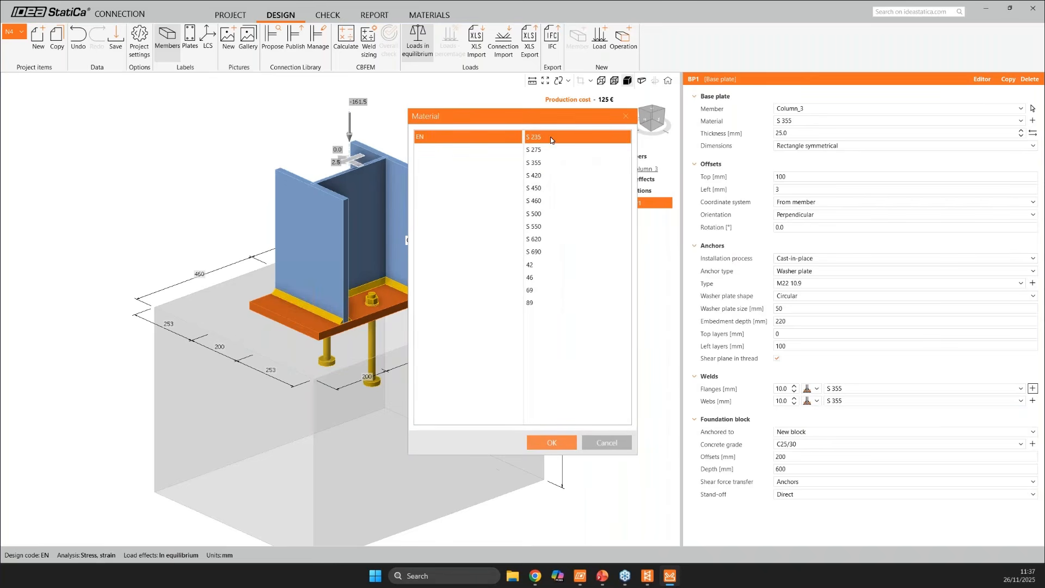
click(551, 442)
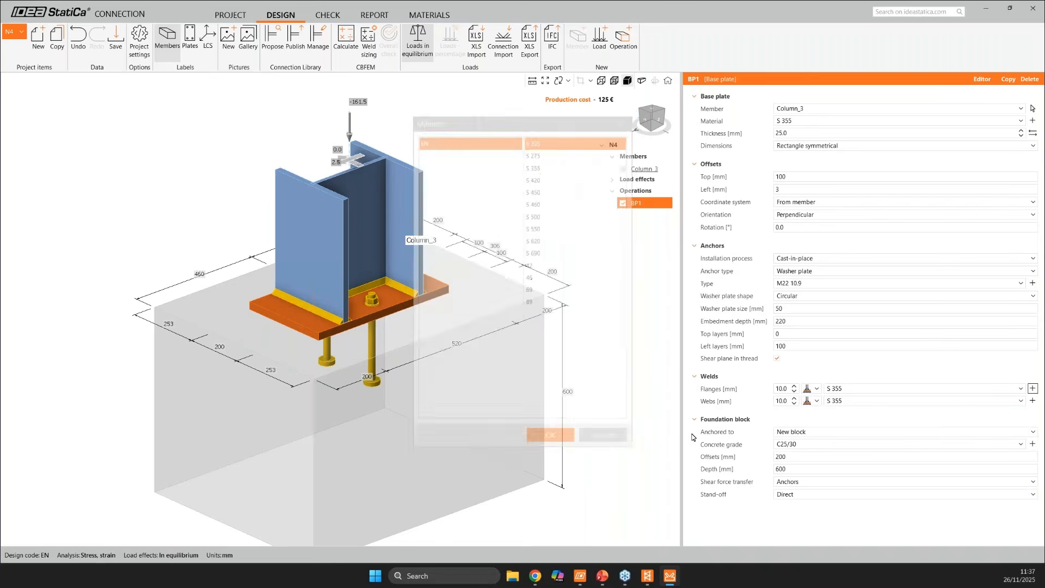
click(867, 400)
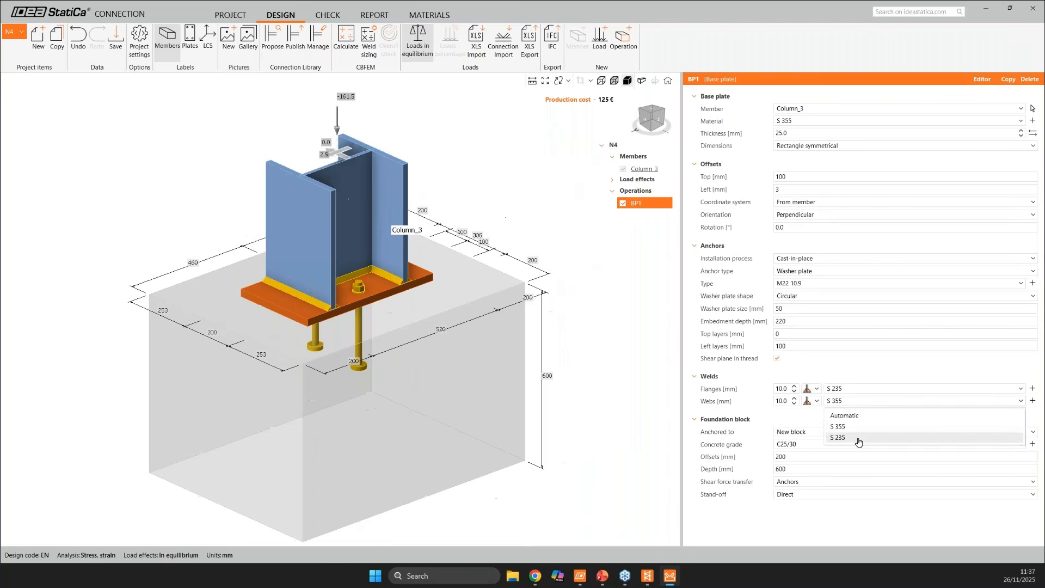
click(858, 427)
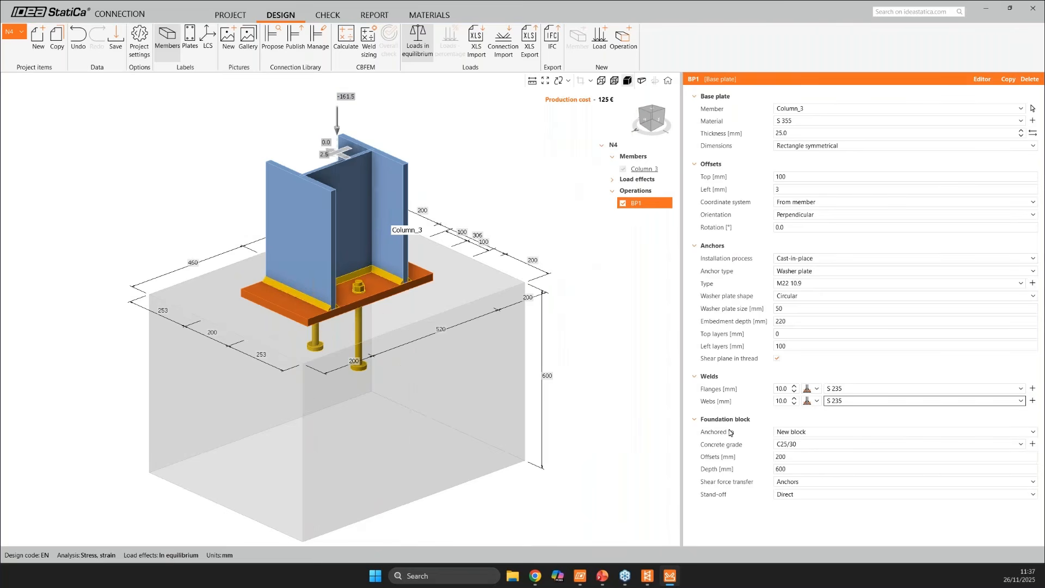
- Change the foundation block's stand-off to Mortar joint with a thickness of 30 mm
click(785, 495)
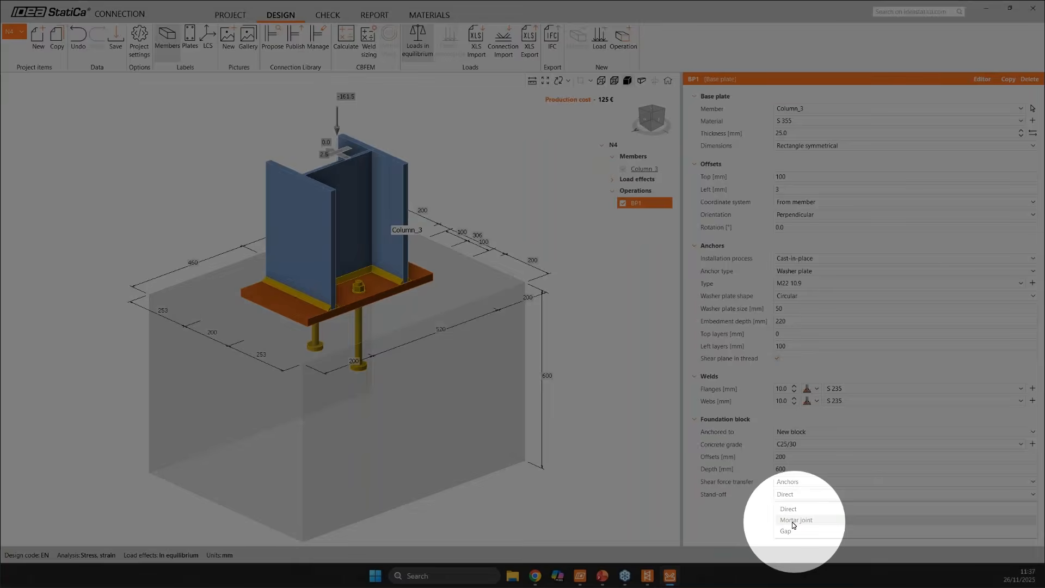
click(793, 520)
double_click(781, 507)
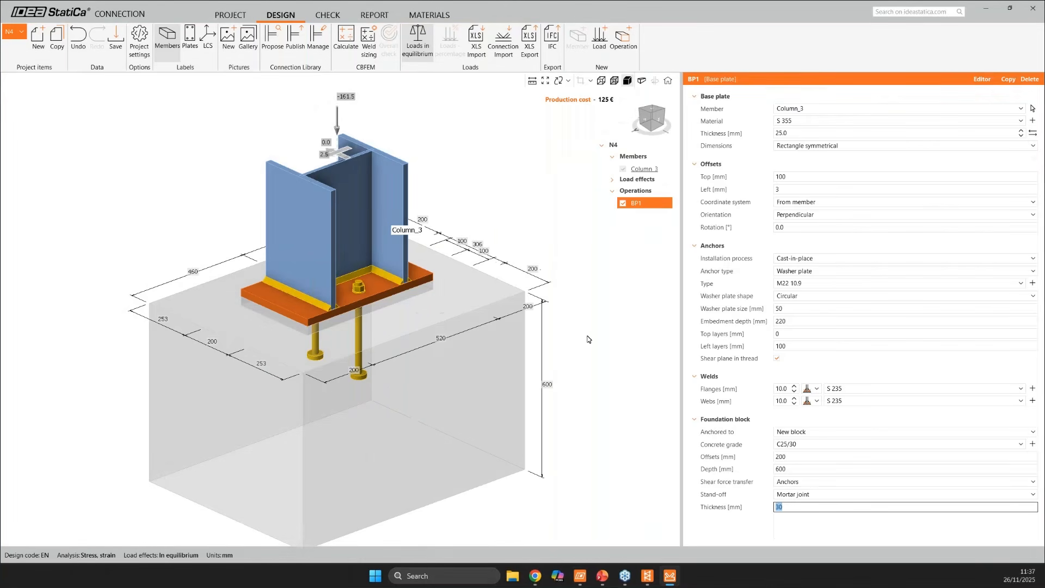
- Check the list of load effects and calculate connection N4
click(654, 120)
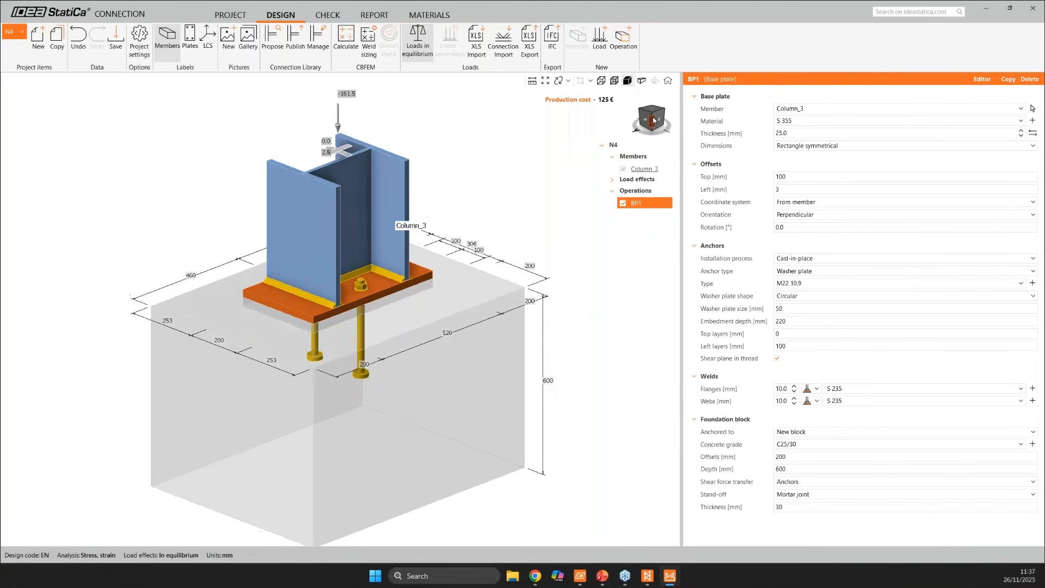
drag(653, 120, 554, 137)
click(613, 180)
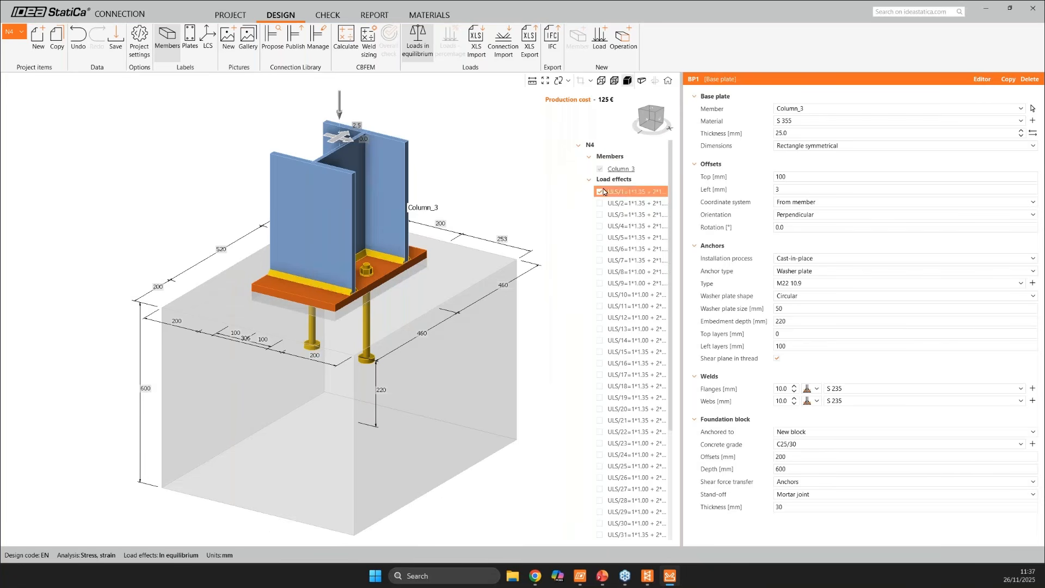
click(588, 179)
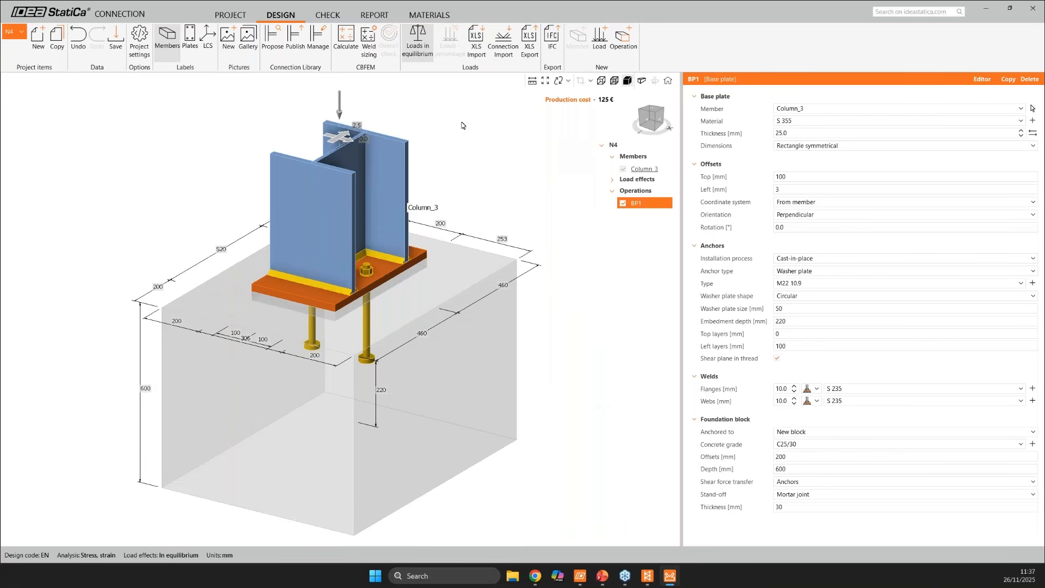
click(346, 38)
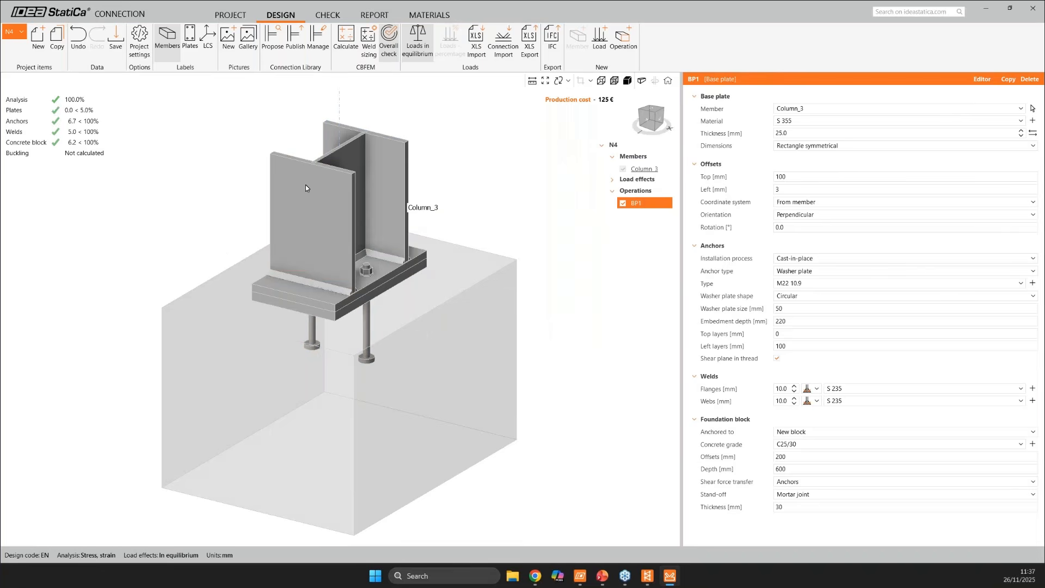
- Publish the connection design as "N4 - webinar" to the Personal set of the Connection Library
click(294, 43)
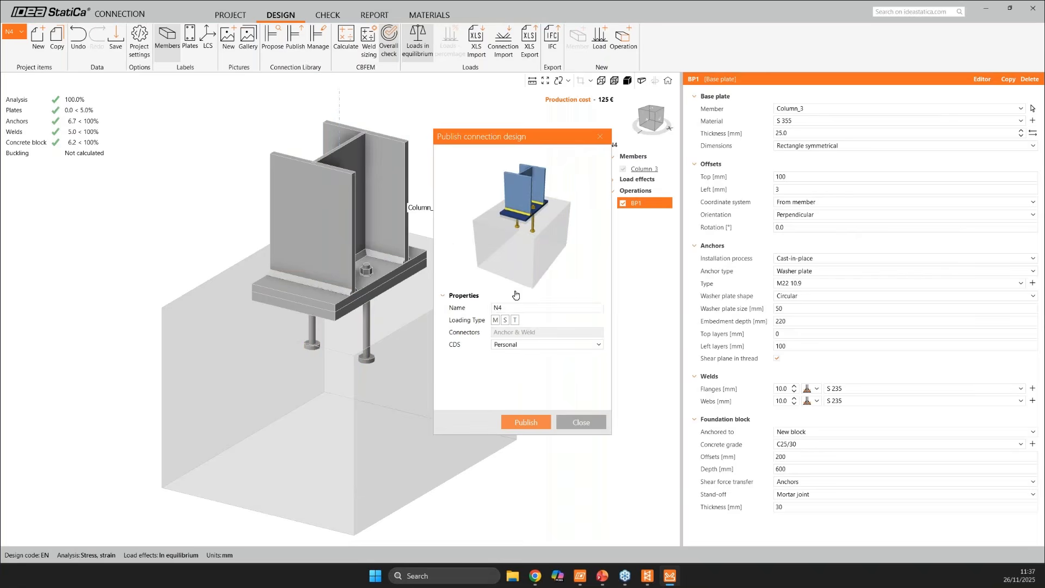
double_click(509, 310)
click(508, 310)
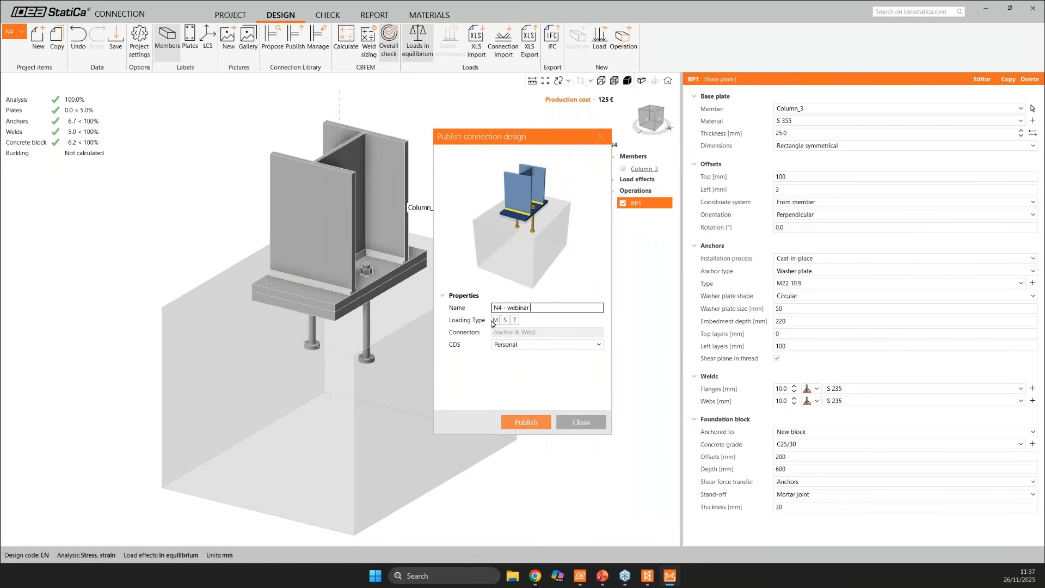
click(507, 349)
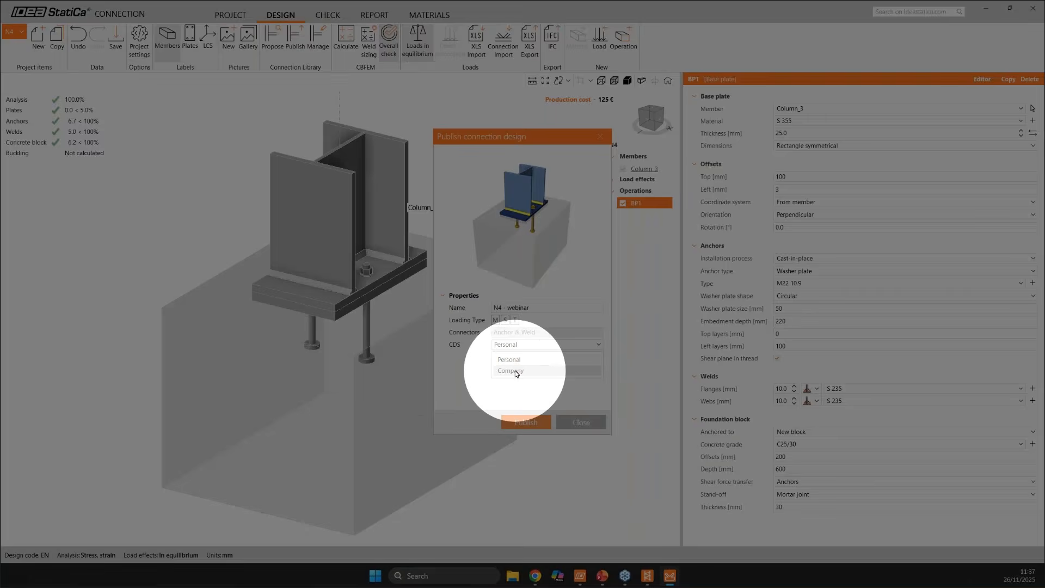
click(516, 371)
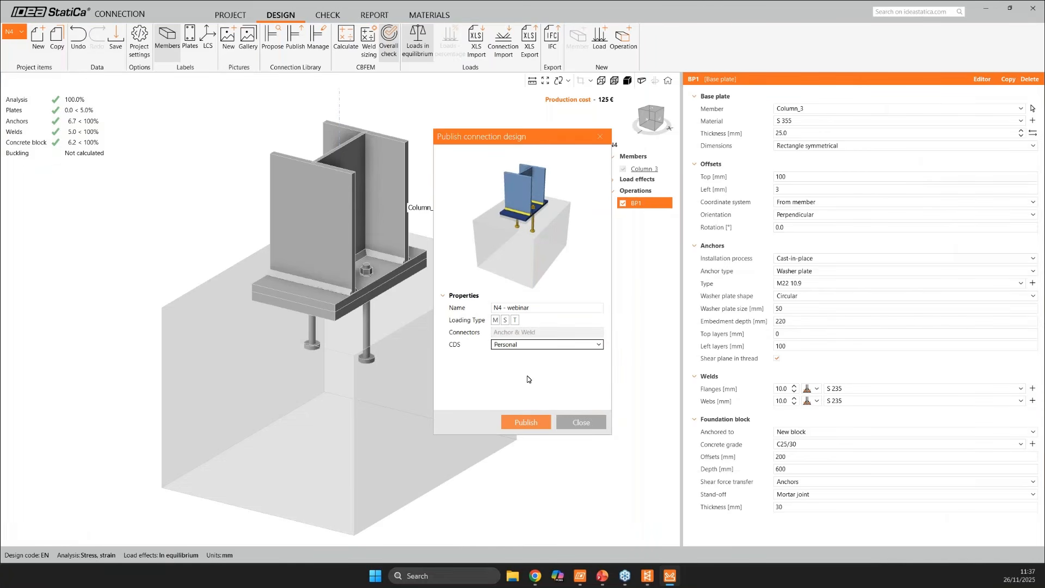
click(535, 421)
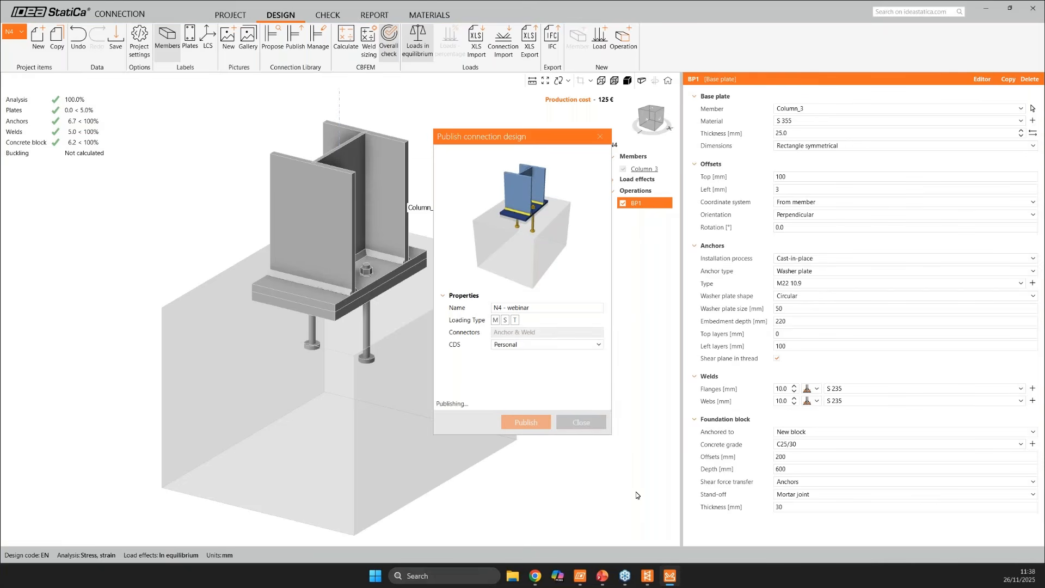
- Close the publishing dialog, save the N4 project and switch to Checkbot
click(647, 578)
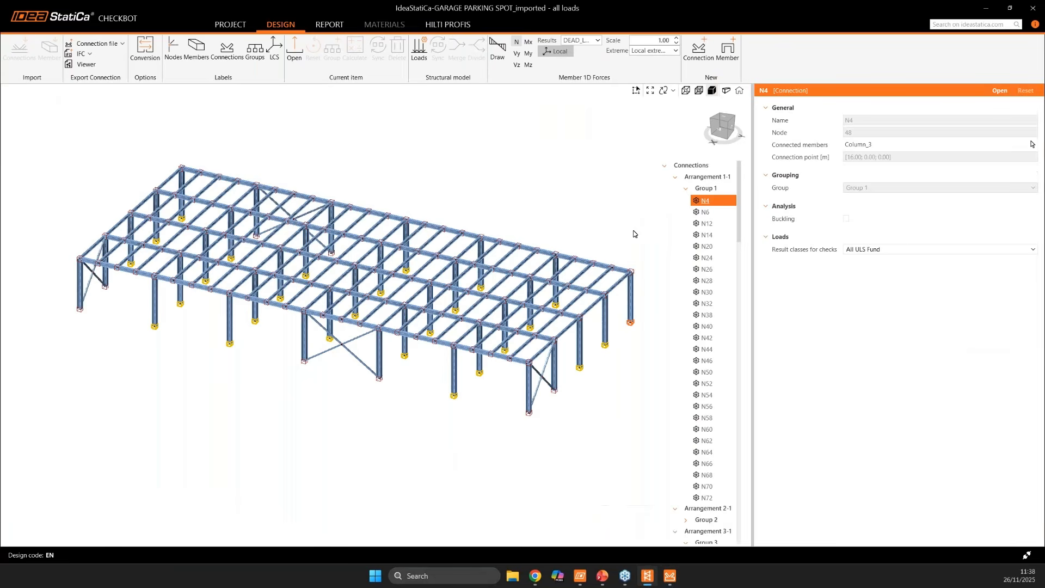
click(669, 582)
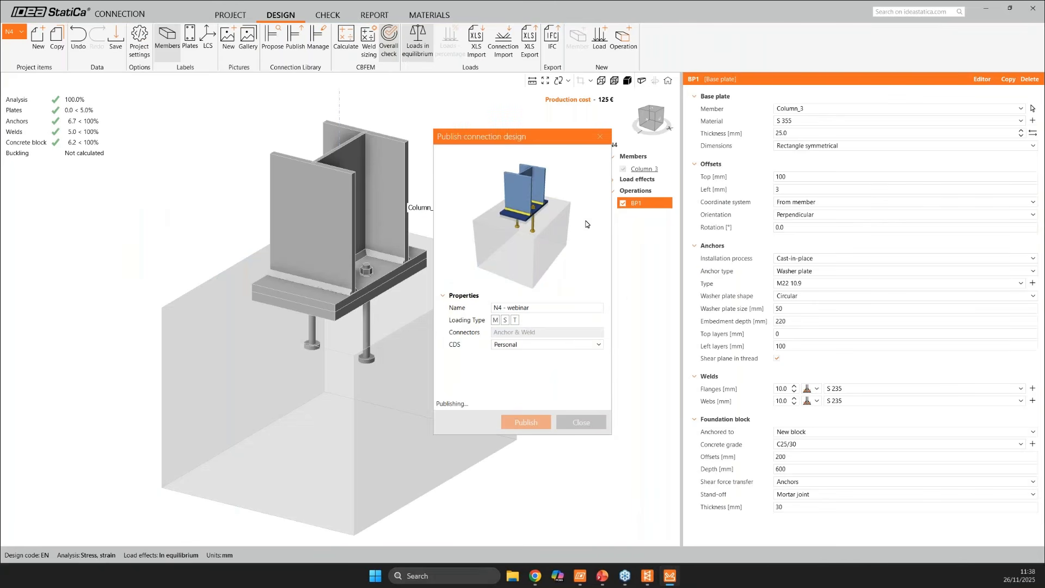
click(600, 136)
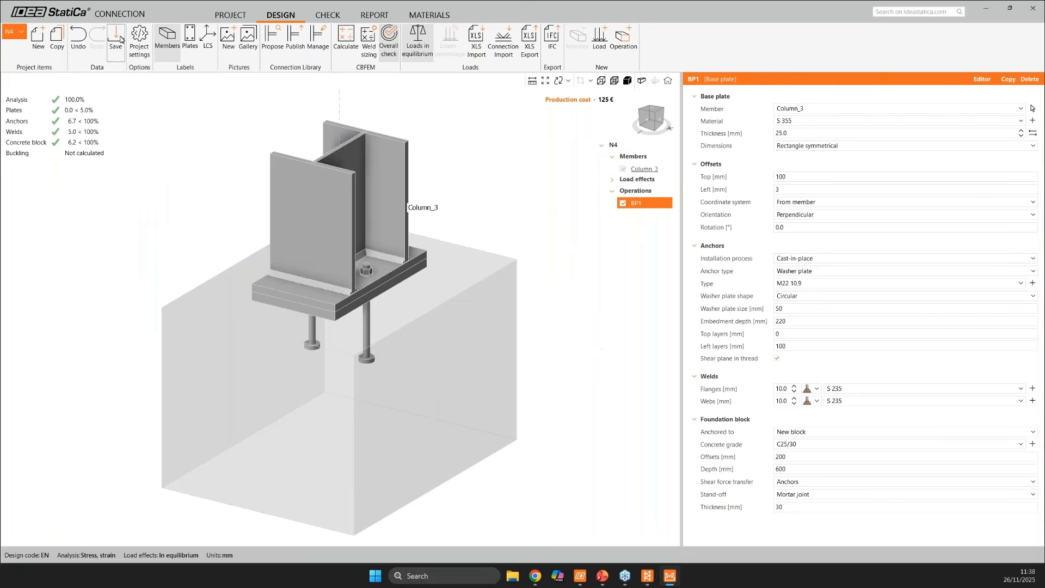
click(117, 40)
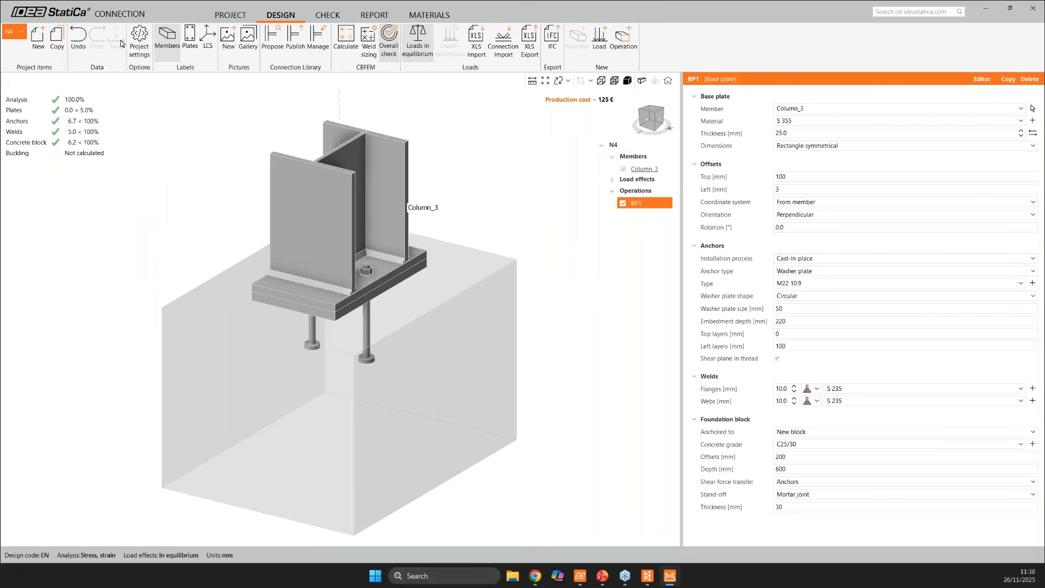
click(647, 575)
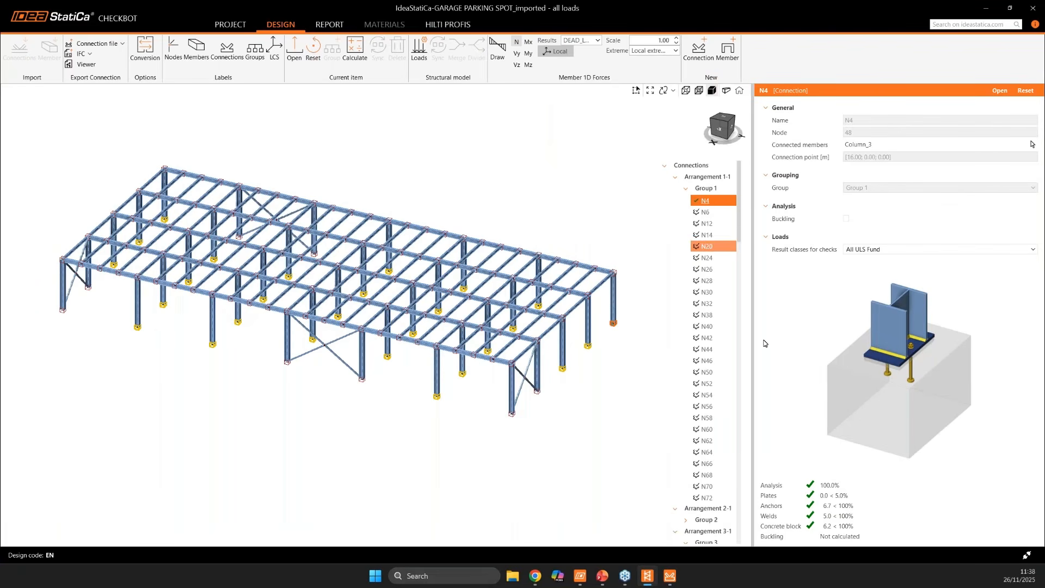
- Open connection N12 to inspect the design applied from N4, and review Group 1's properties and available commands in Checkbot
click(706, 227)
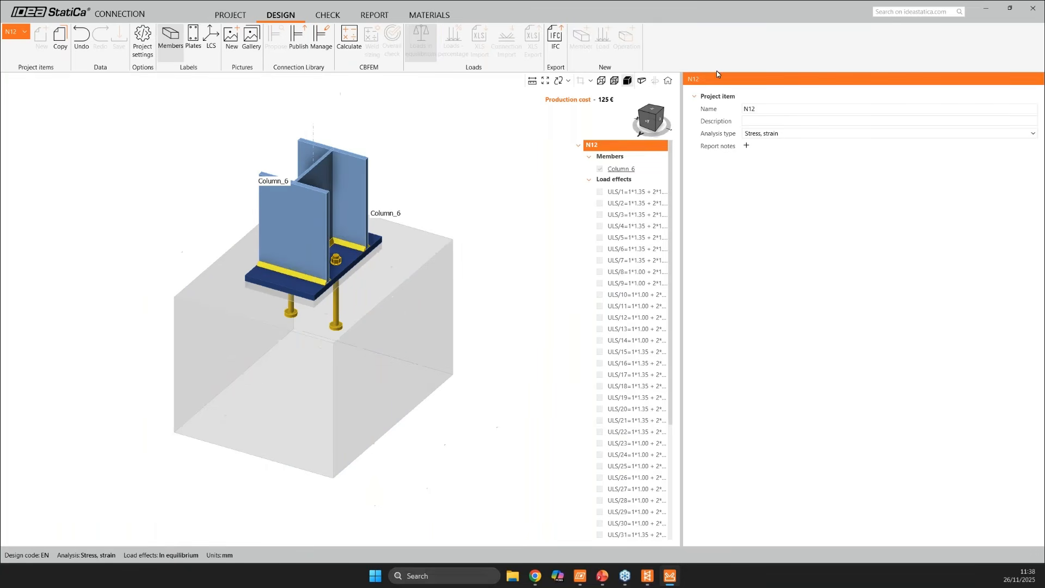
click(984, 9)
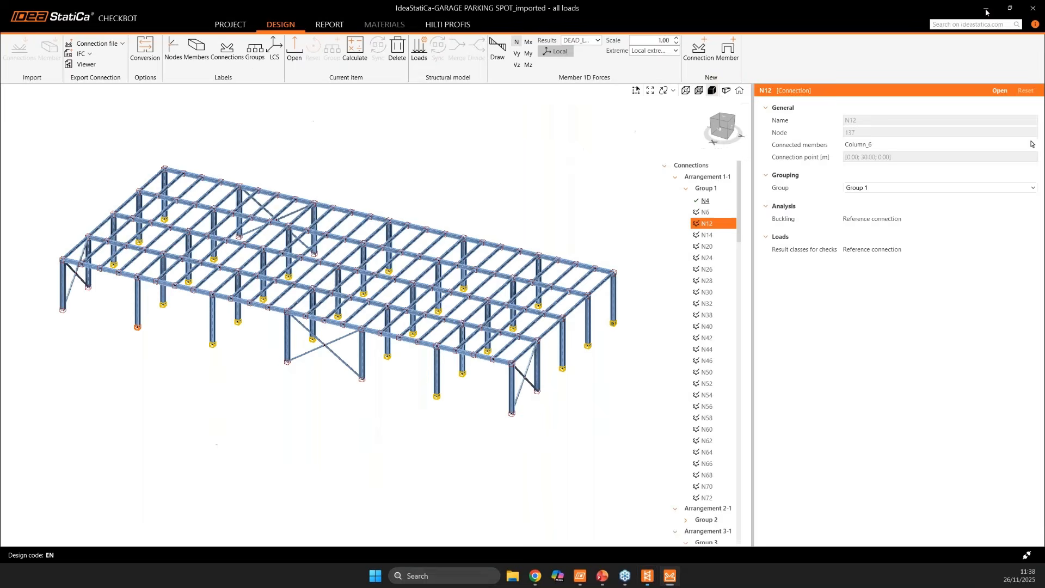
click(715, 193)
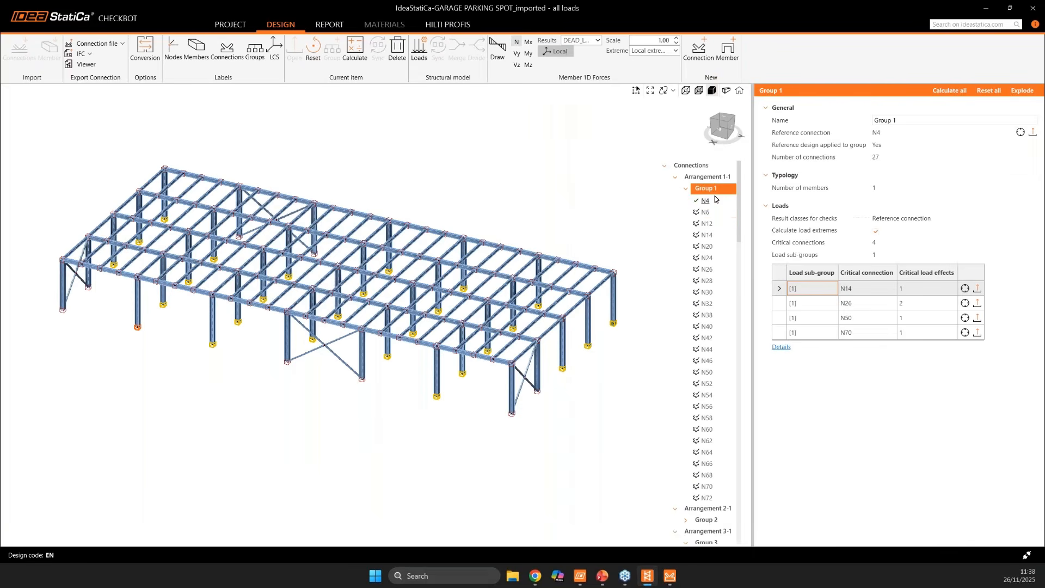
right_click(717, 194)
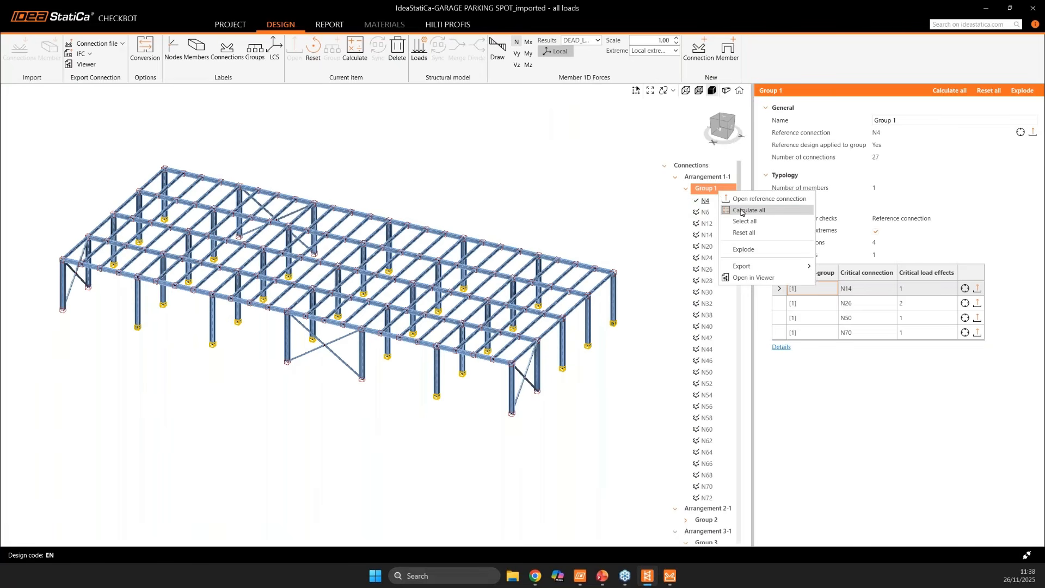
click(604, 188)
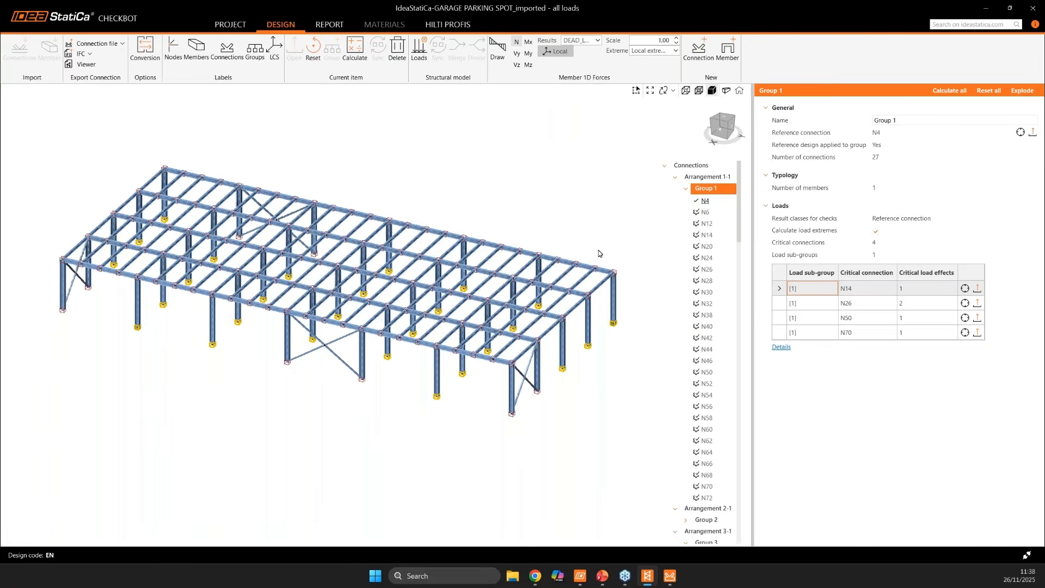
- Collapse Group 1 and open Group 3's reference connection N1 to examine its members and ULS load effects
click(685, 191)
click(685, 190)
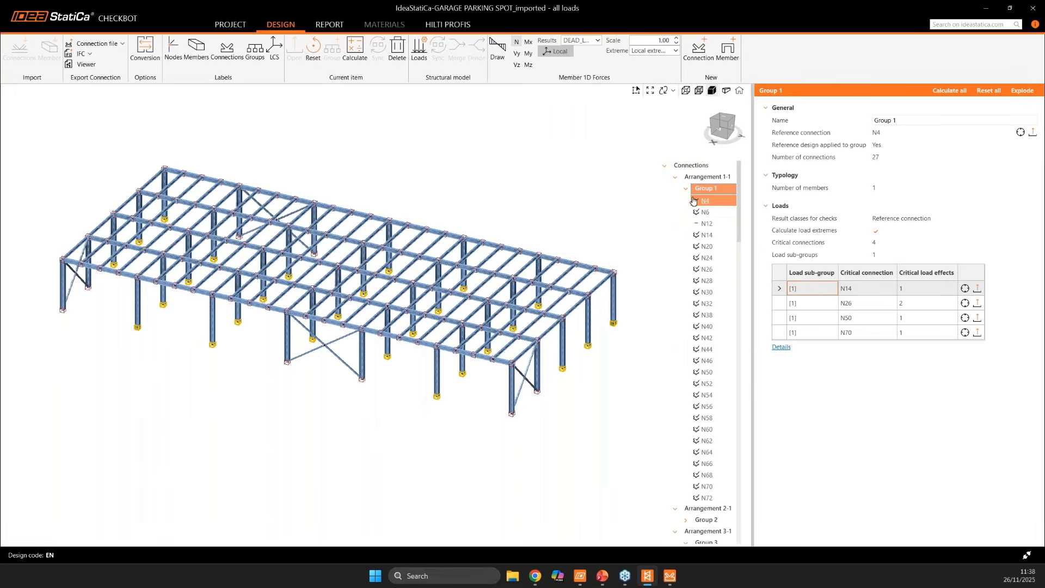
click(685, 189)
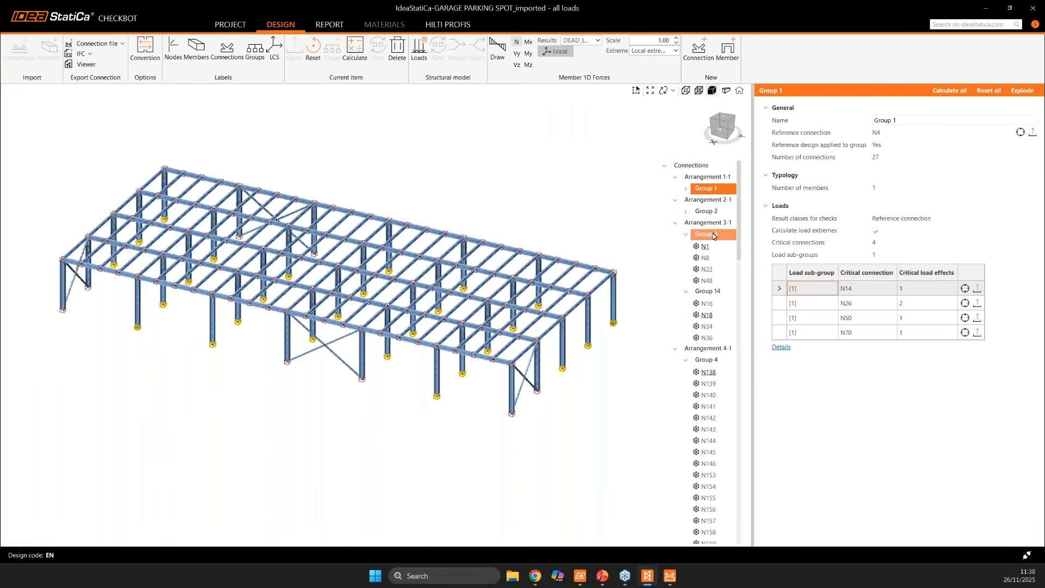
click(713, 246)
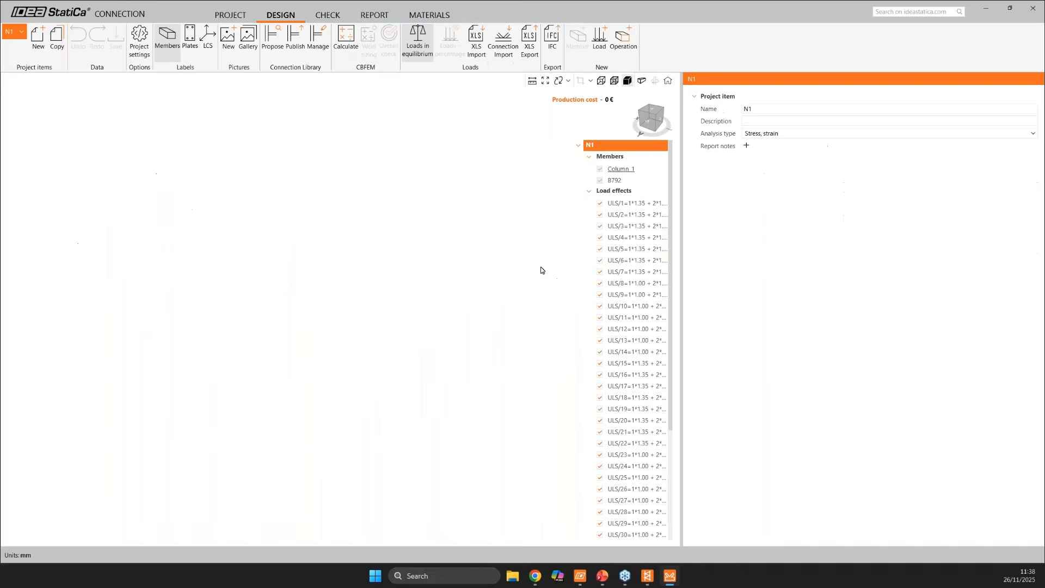
scroll(622, 391, down, 2)
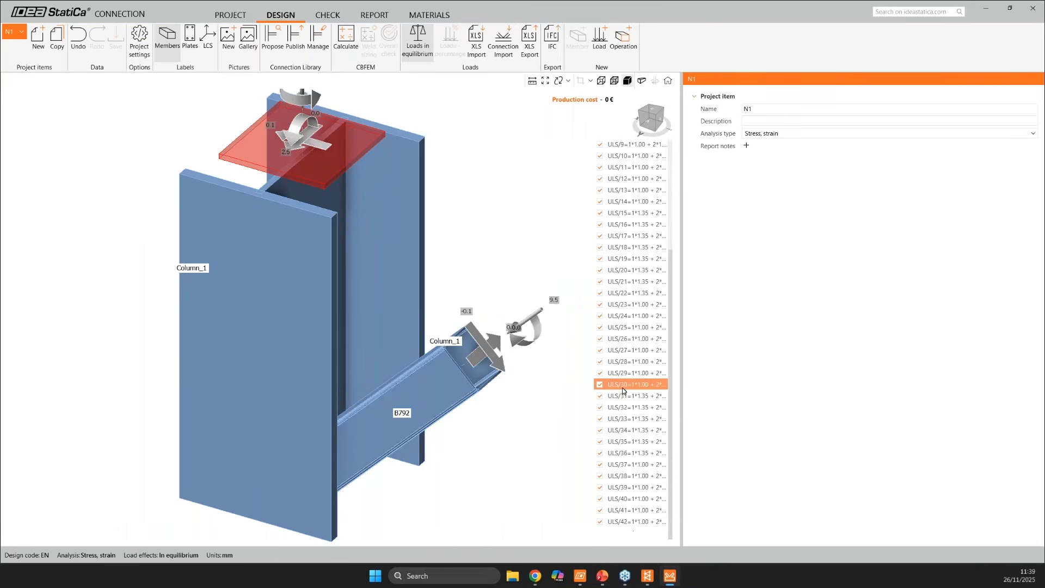
scroll(623, 392, up, 1)
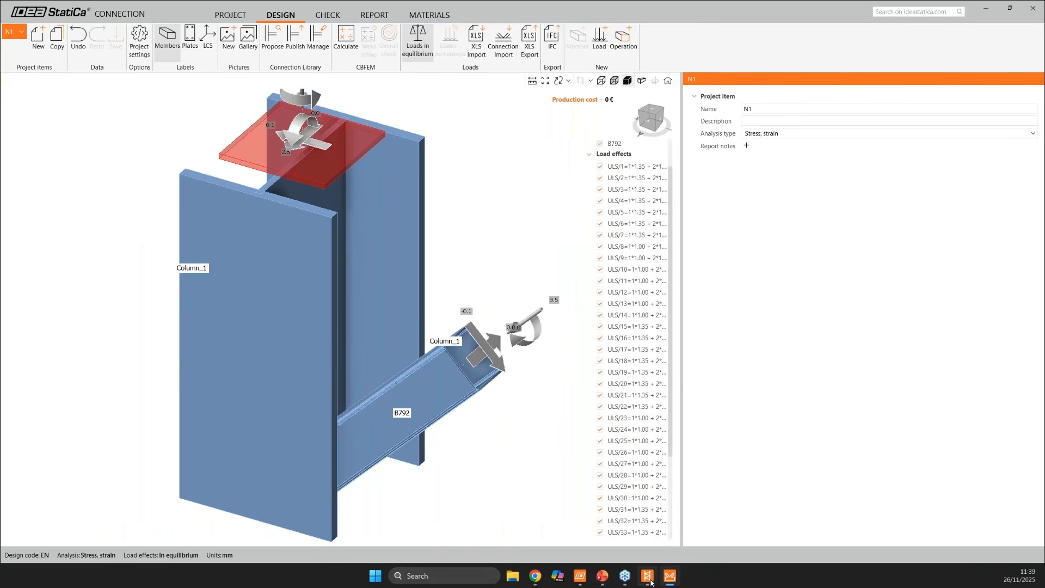
- Switch back to Checkbot, select Group 3 and close the opened connection N1
click(649, 579)
click(723, 236)
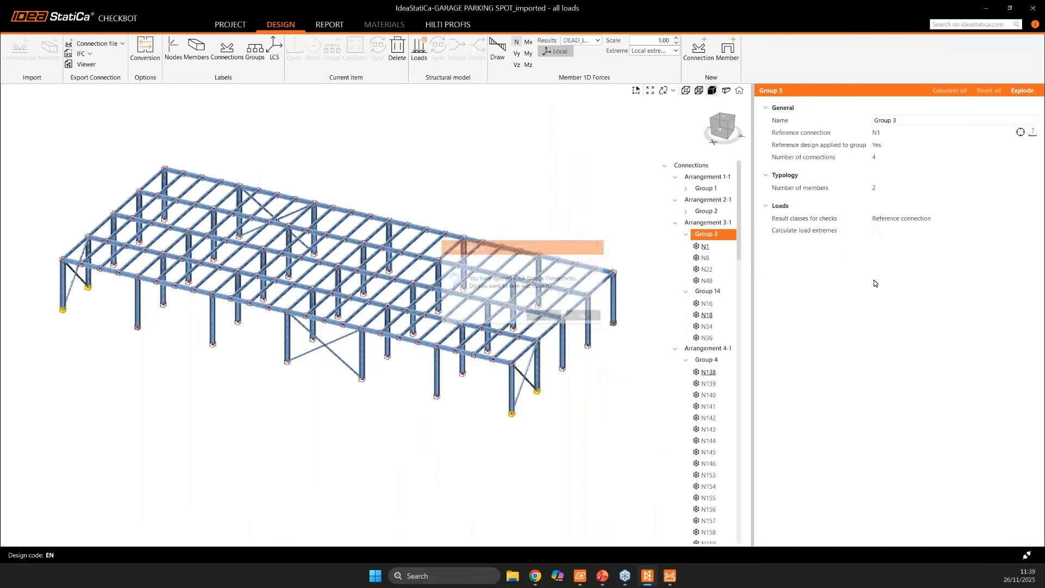
click(544, 320)
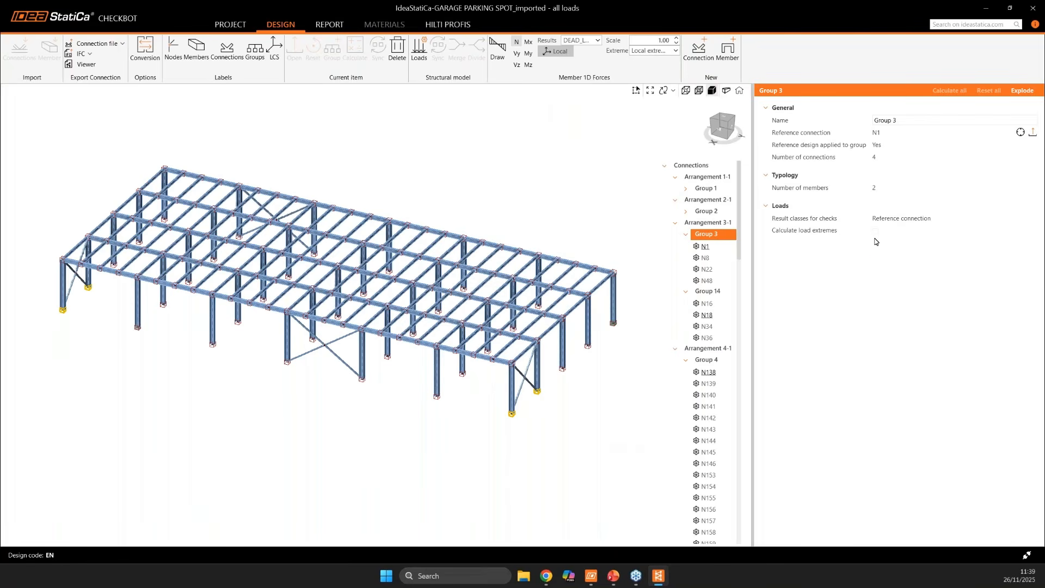
- Enable load extremes calculation for Group 3 and open its reference connection N1 in a maximized window
click(877, 232)
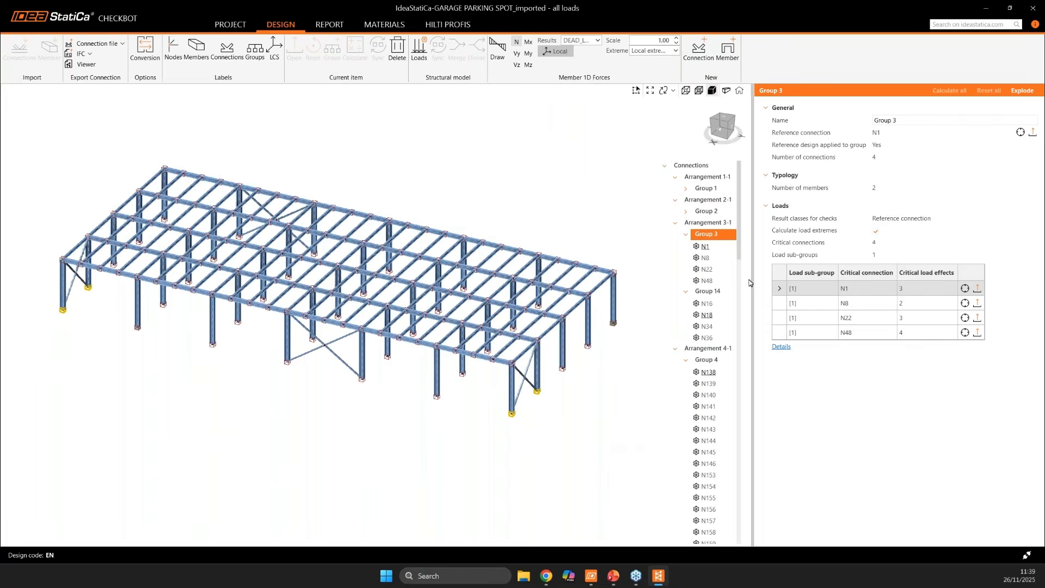
click(725, 247)
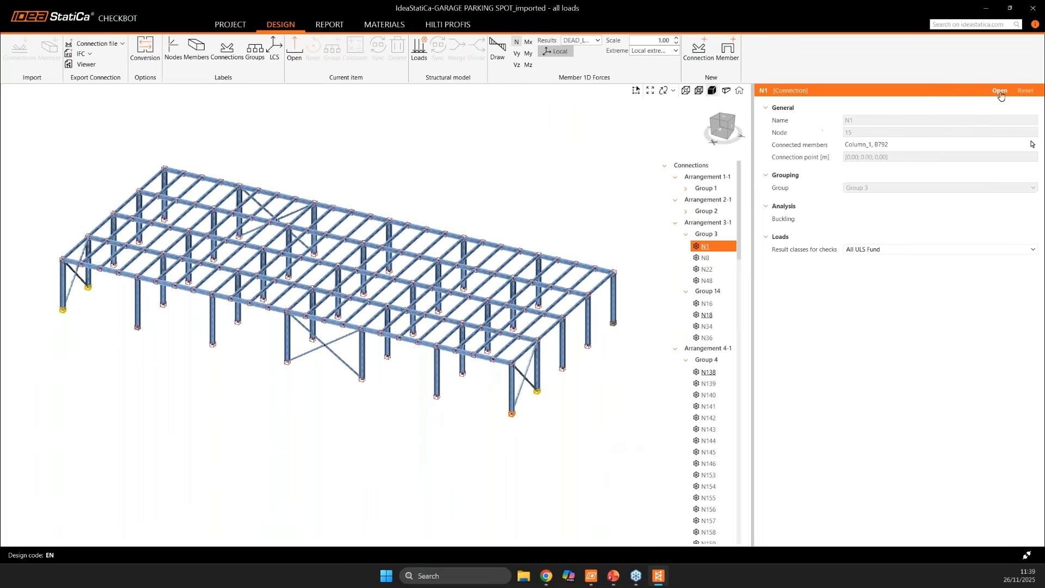
click(941, 189)
click(831, 207)
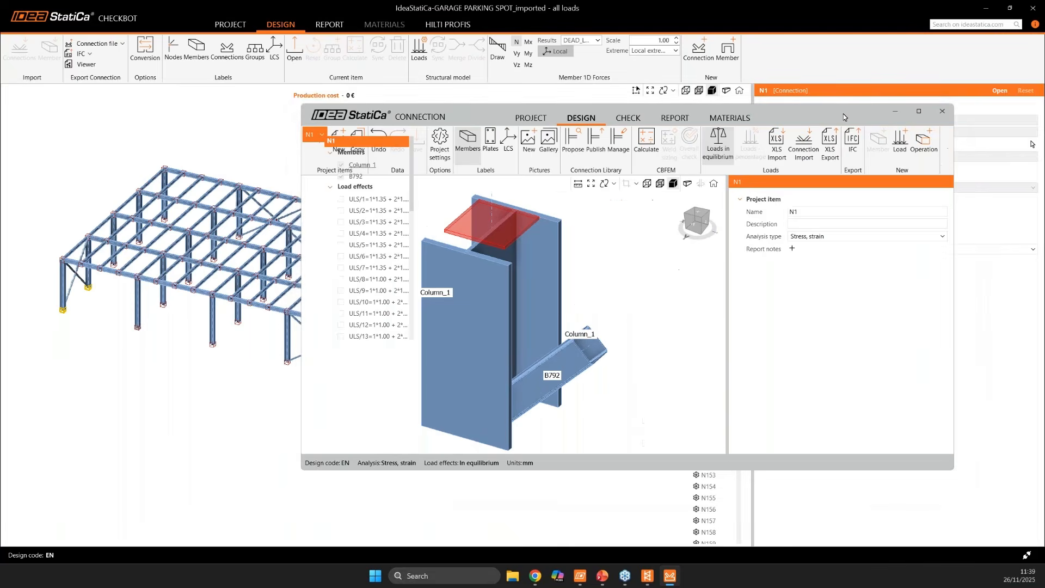
double_click(844, 113)
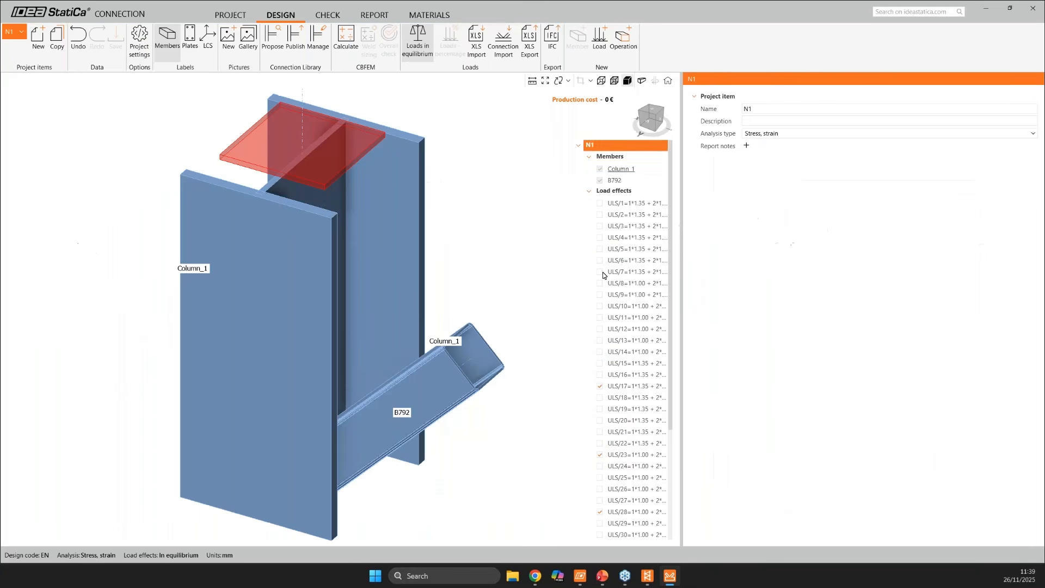
- Examine which ULS load effects are active in connection N1 and collapse the load effects list
scroll(626, 364, down, 3)
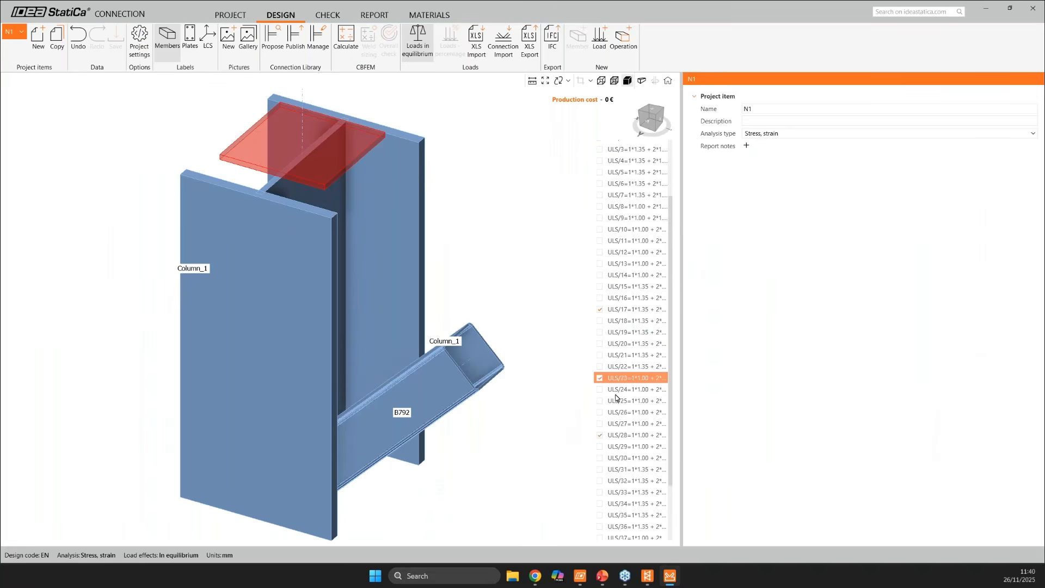
scroll(623, 376, up, 3)
click(588, 191)
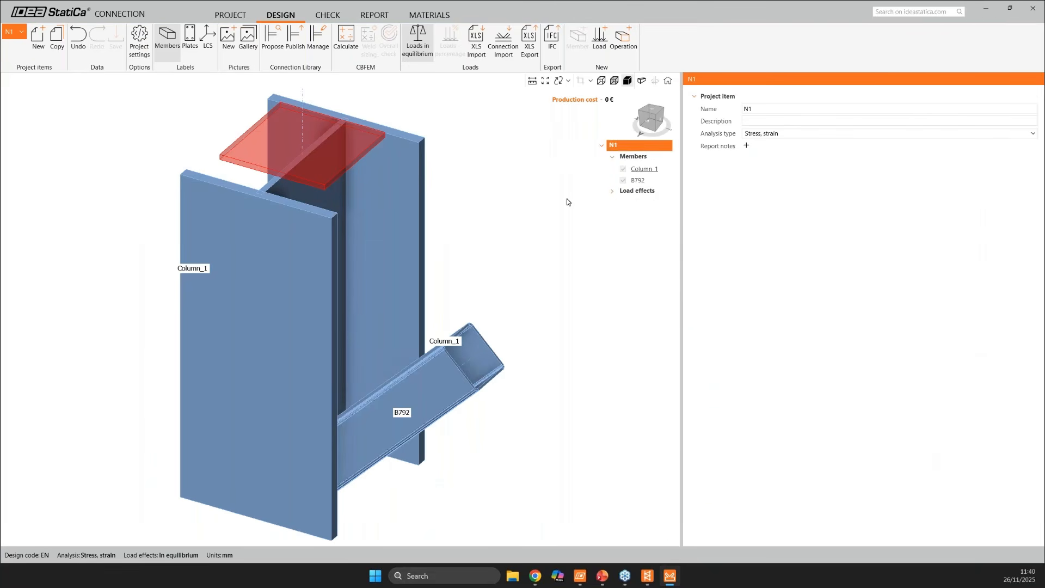
- Propose library designs for connection N1 using only the selected member Column_1 as the geometry filter
click(646, 124)
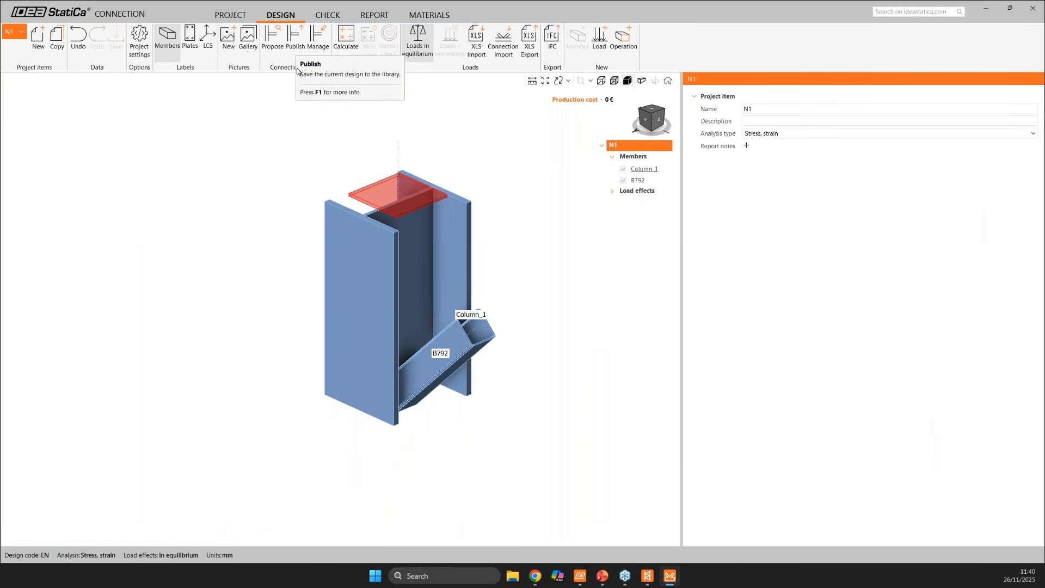
click(273, 39)
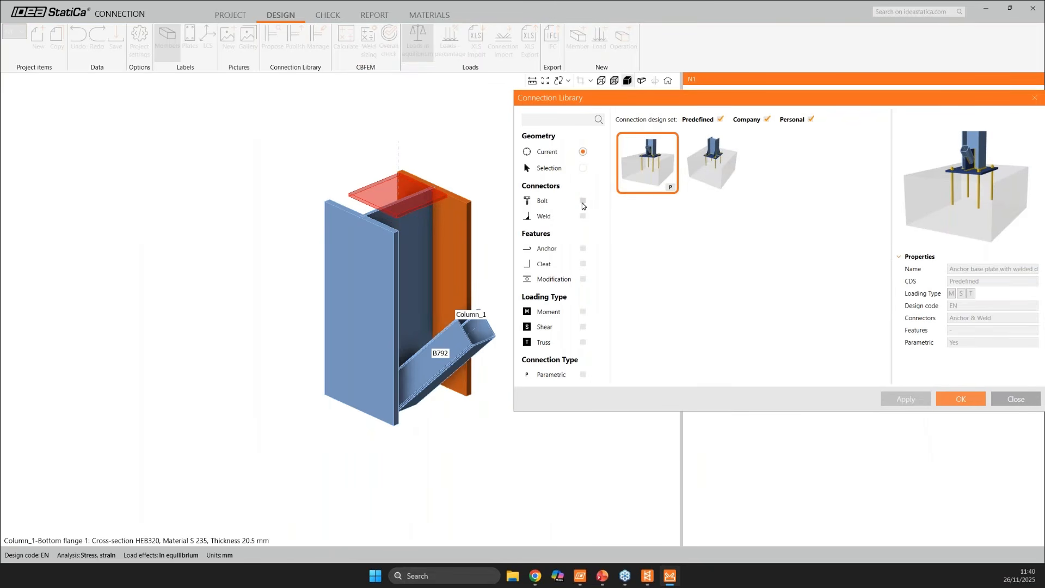
click(583, 169)
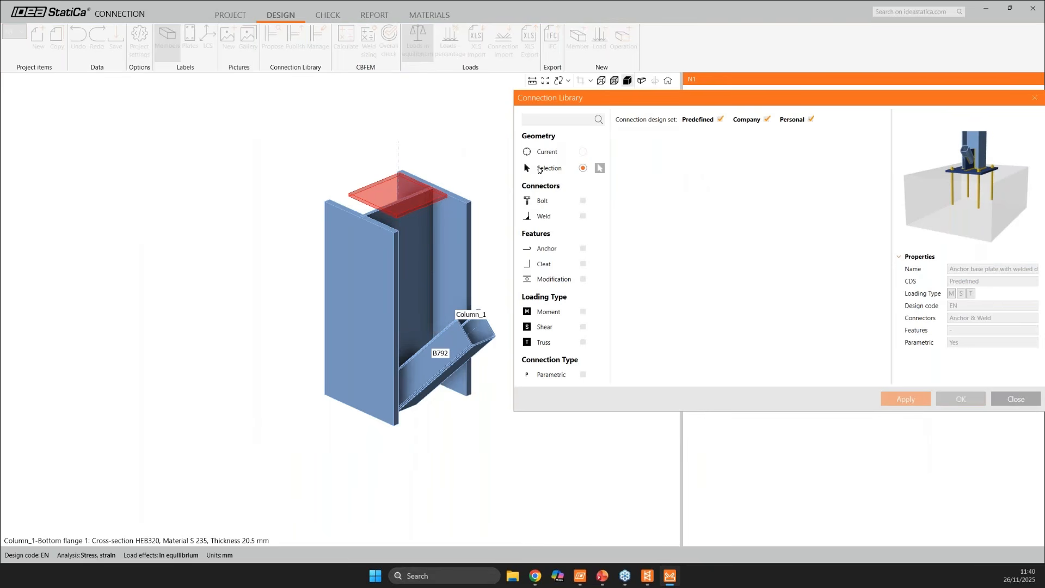
click(599, 168)
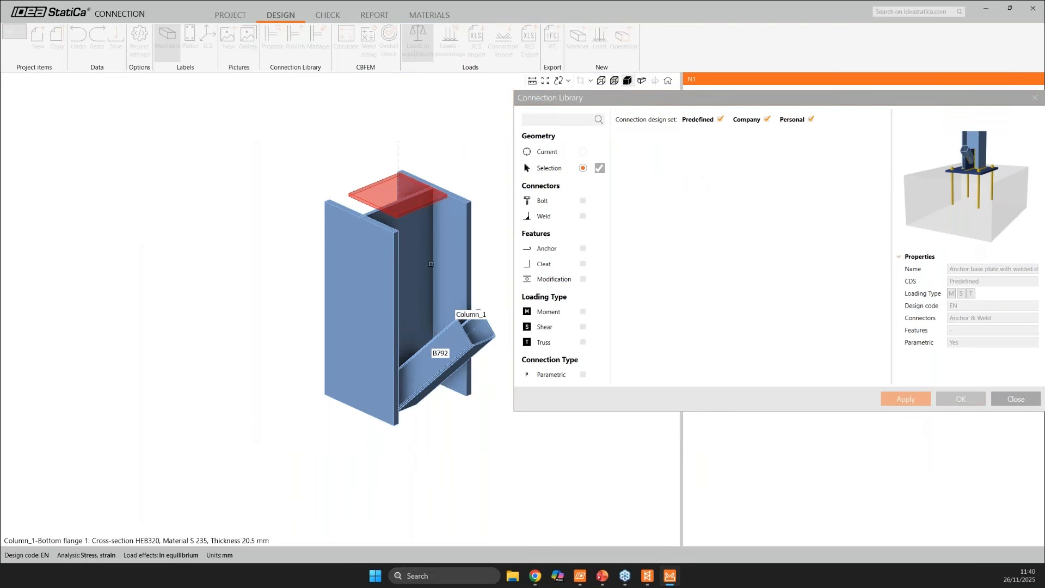
click(398, 282)
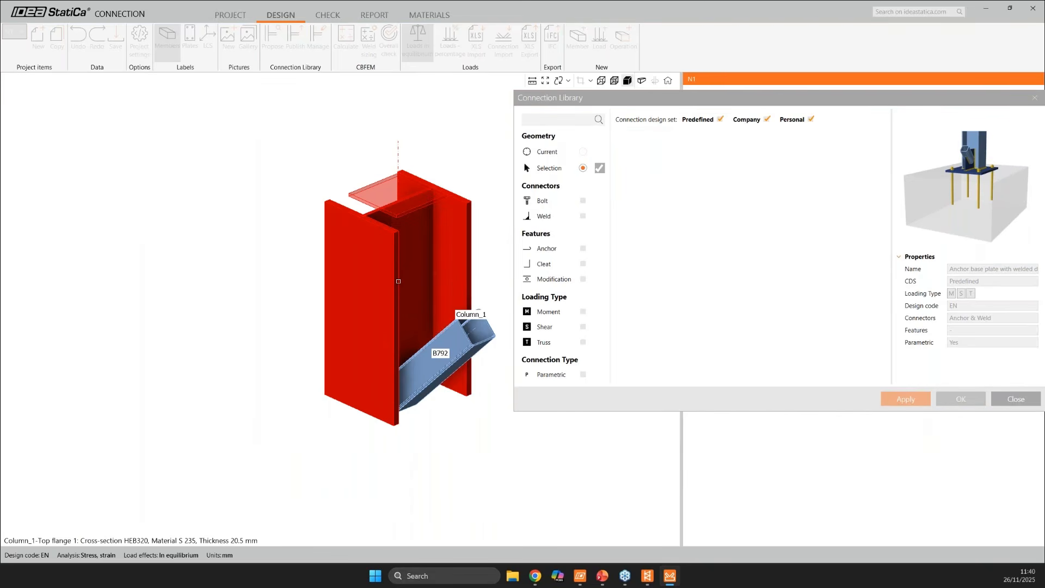
click(600, 168)
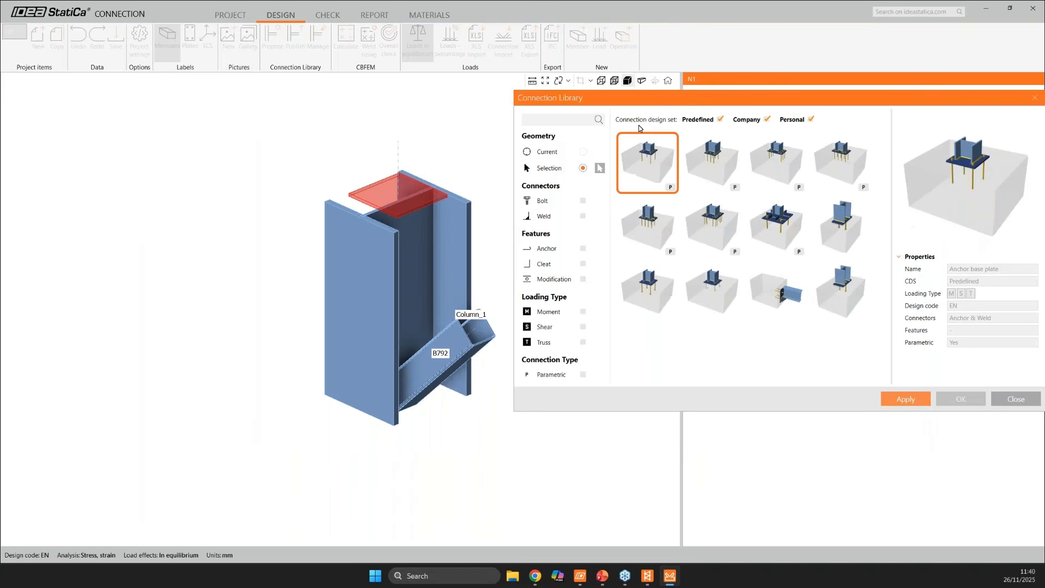
- Limit the proposed designs to the Personal set, apply the N4 - webinar design to the column base and close the library
drag(677, 96, 548, 95)
click(724, 310)
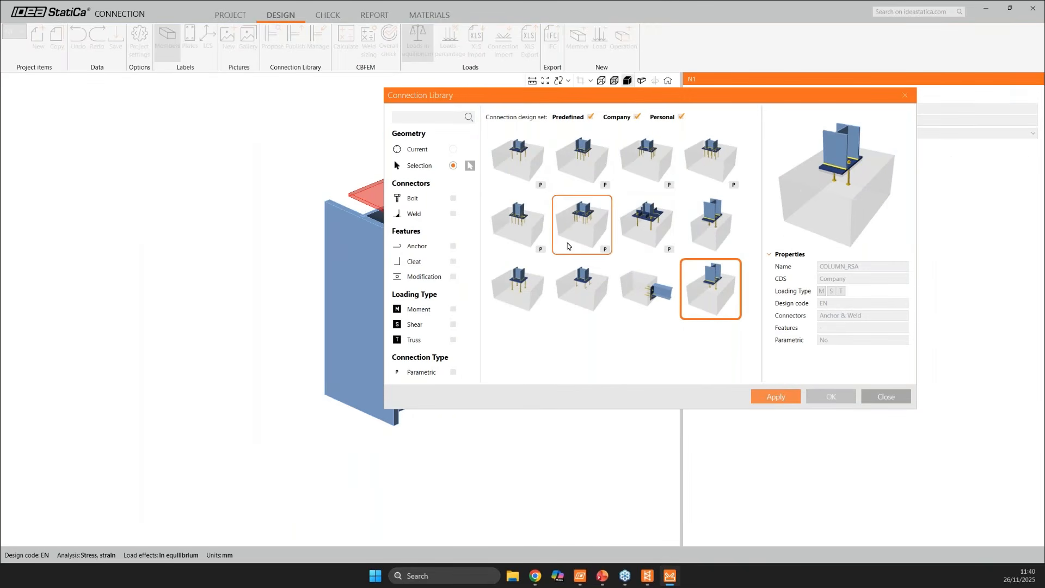
click(590, 116)
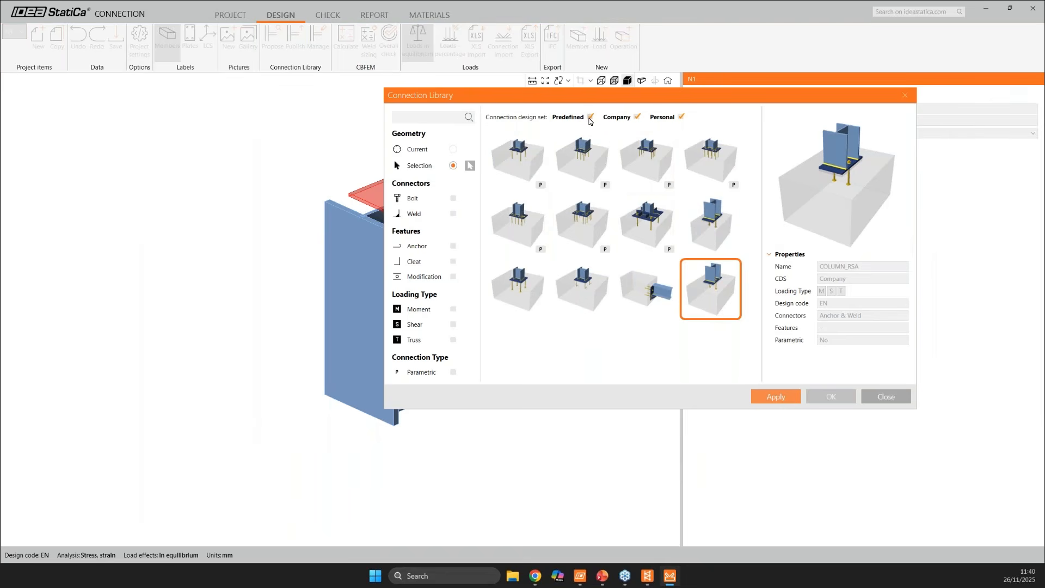
click(635, 118)
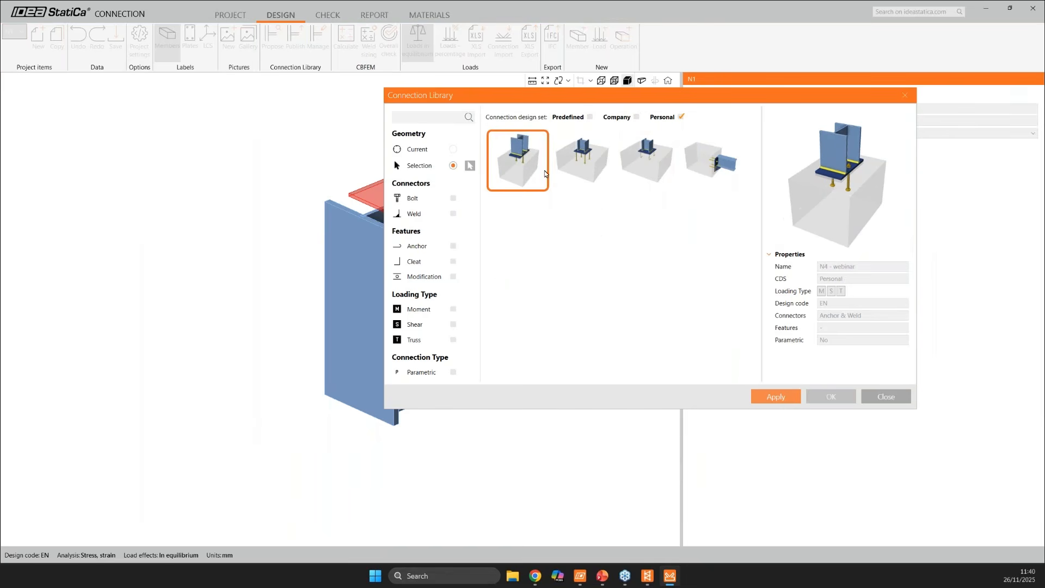
click(782, 400)
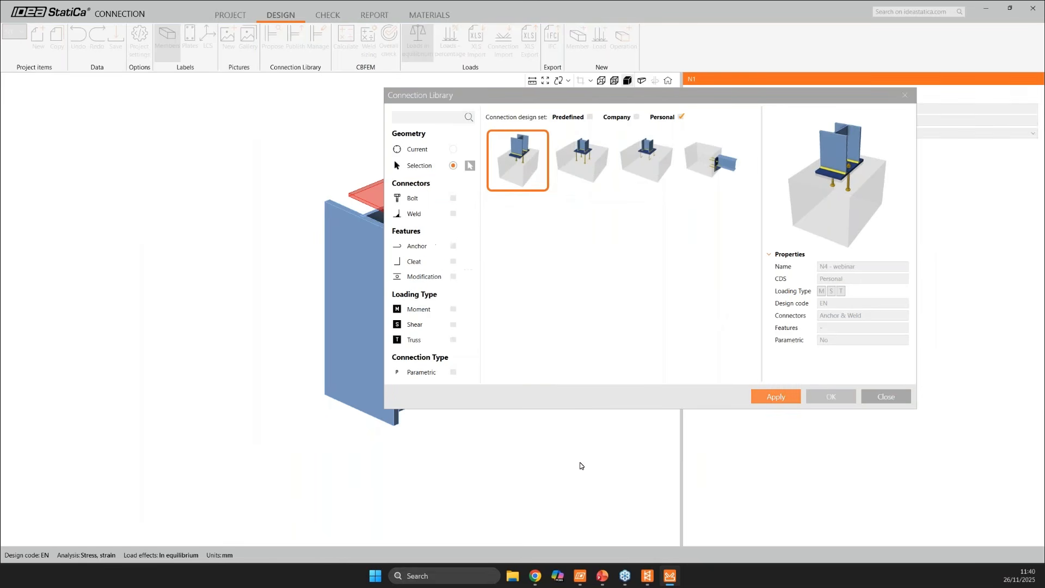
click(578, 378)
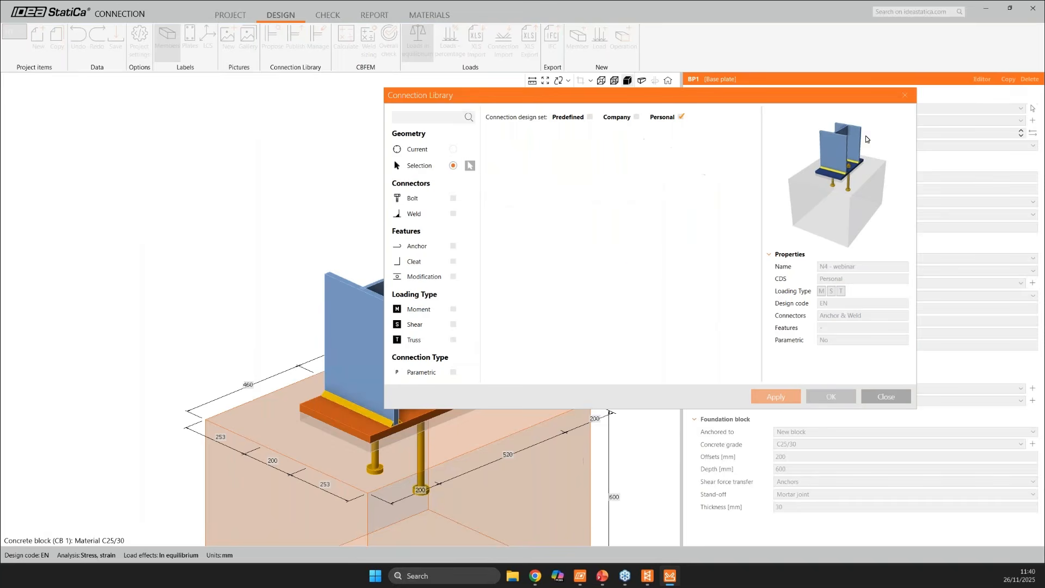
click(905, 96)
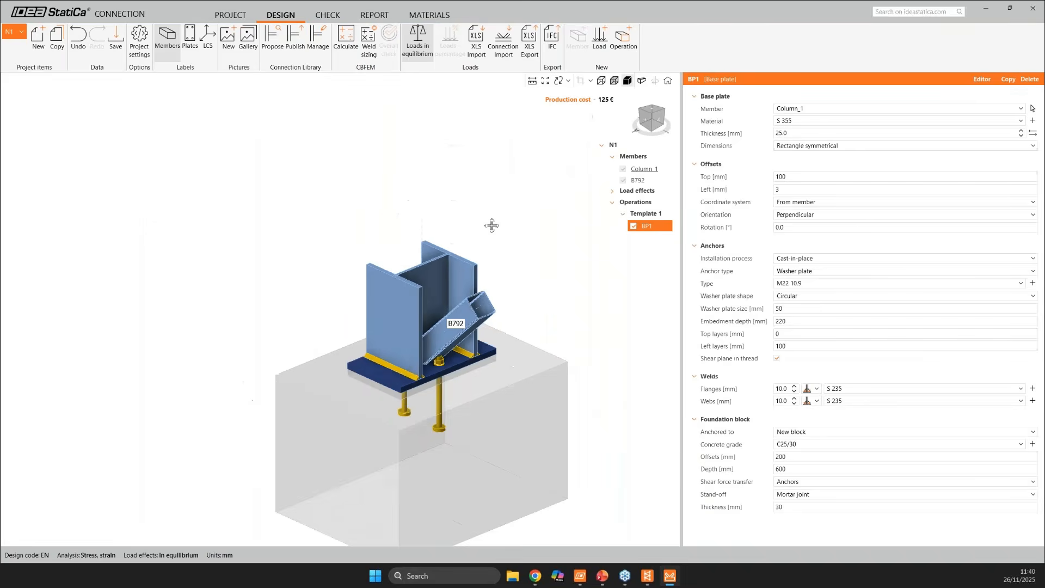
- Add a connecting plate operation to N1 and set its connected member to B792
click(644, 120)
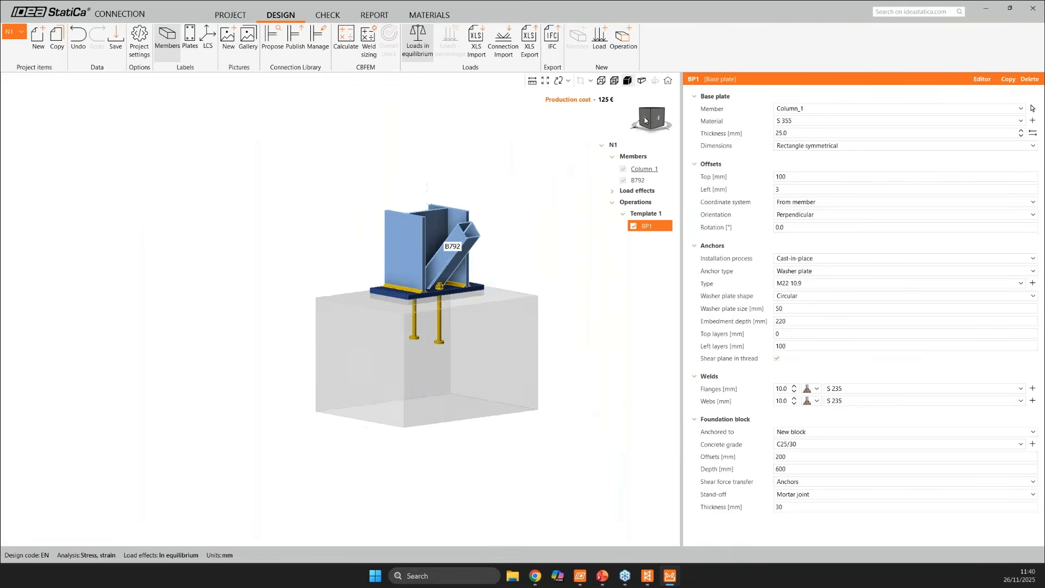
scroll(482, 252, up, 3)
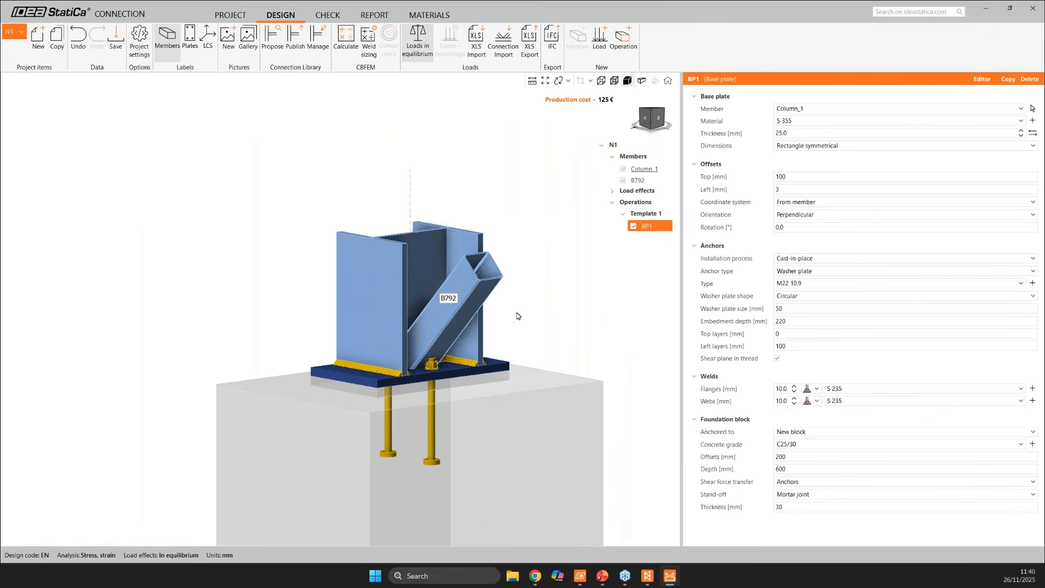
click(625, 40)
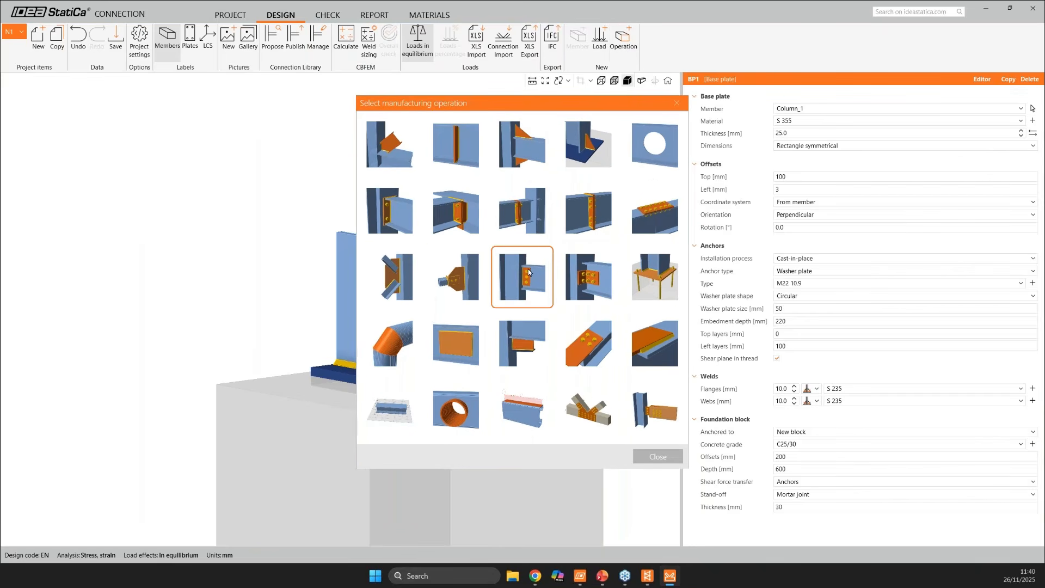
click(473, 281)
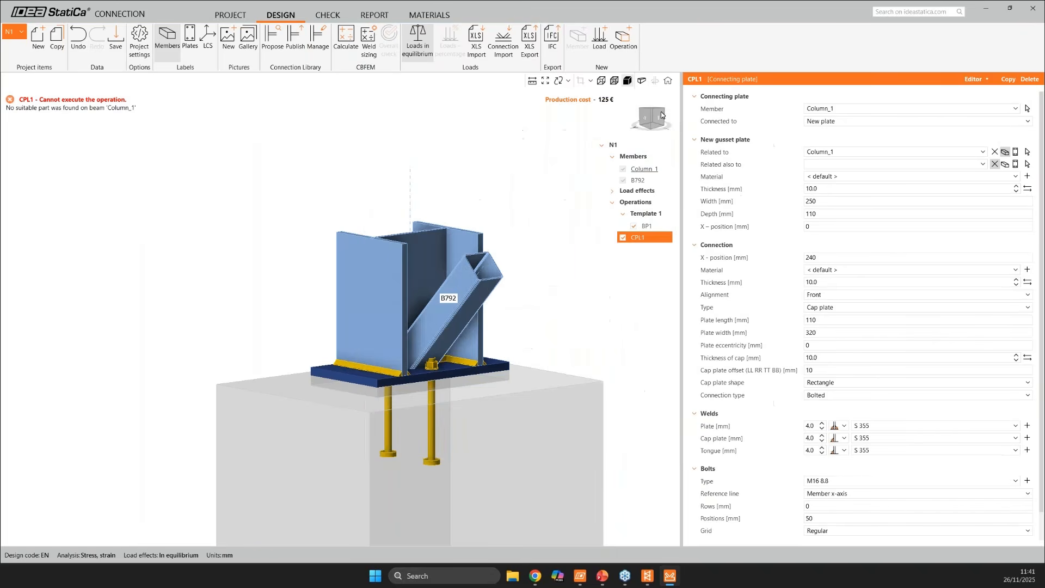
click(613, 81)
click(614, 83)
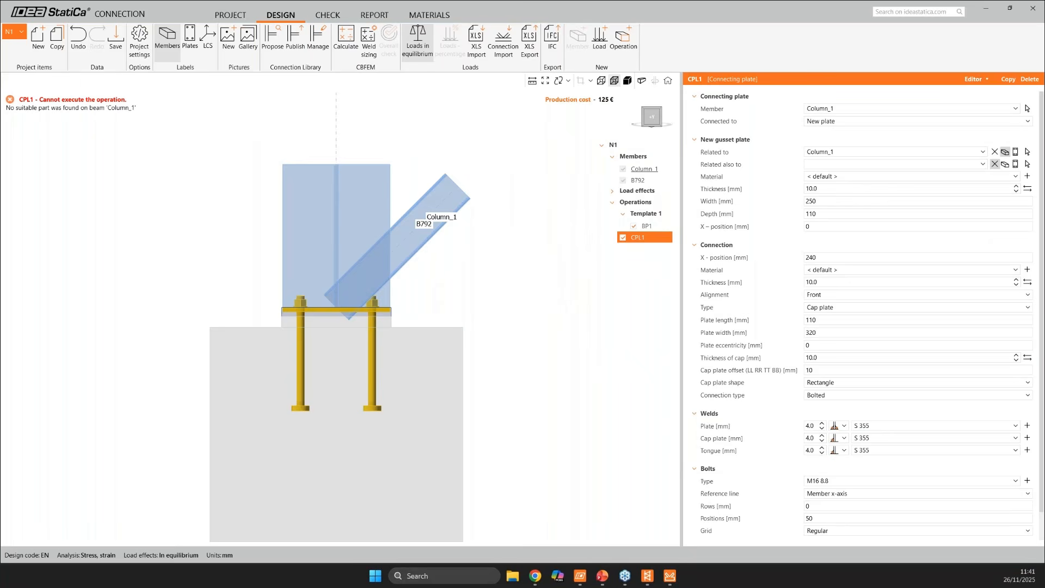
click(863, 110)
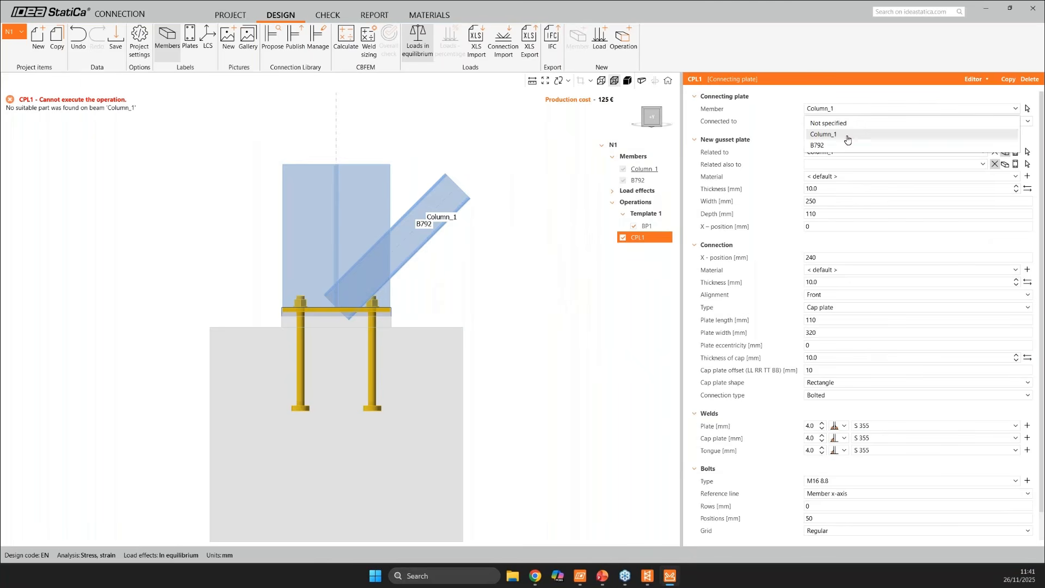
click(842, 146)
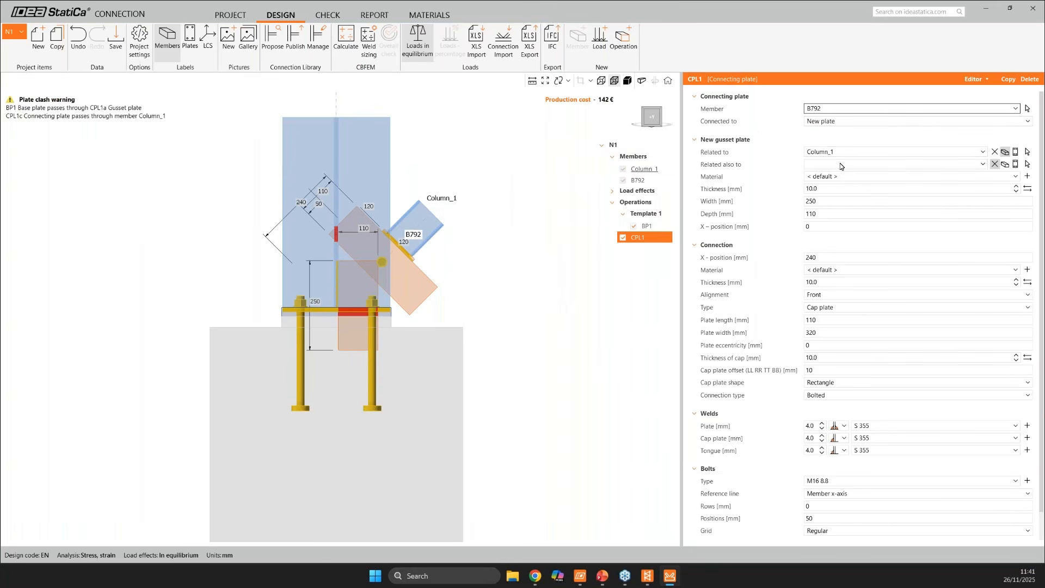
- Set the new gusset plate's width to 180 mm, depth to 210 mm and X-position to -150 mm
click(825, 190)
key(Tab)
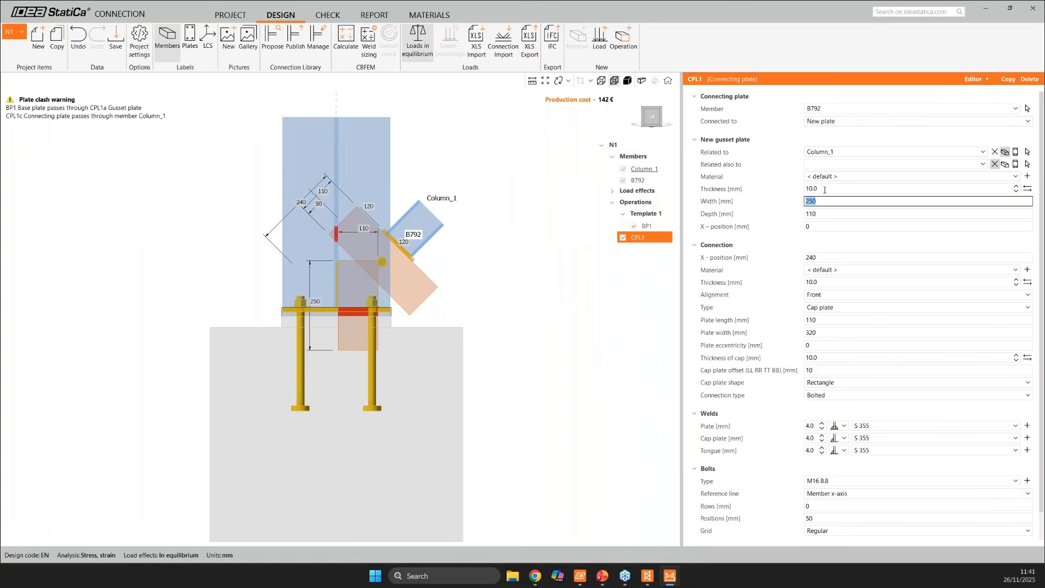
text(180)
key(Tab)
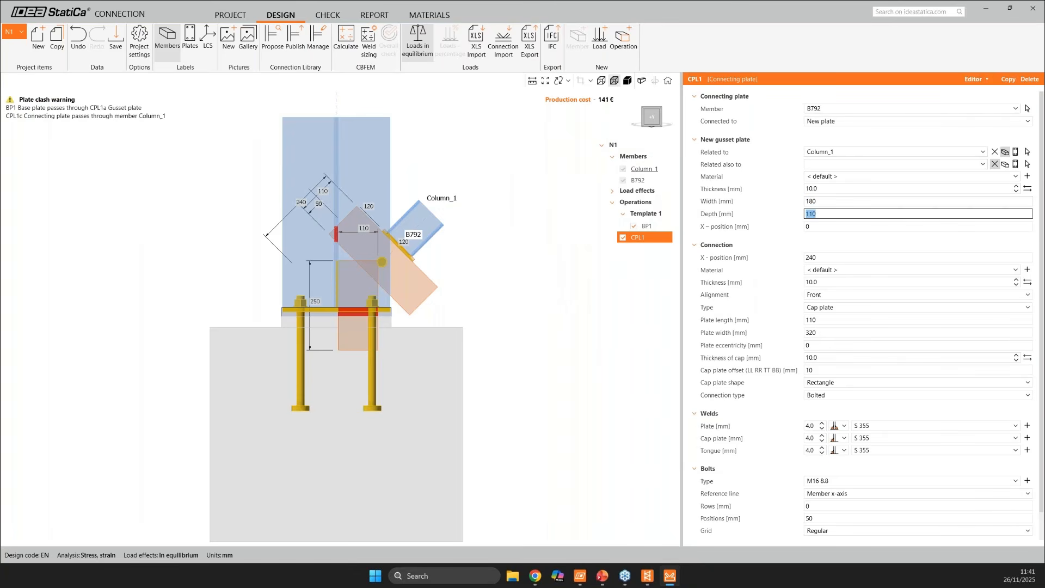
text(21)
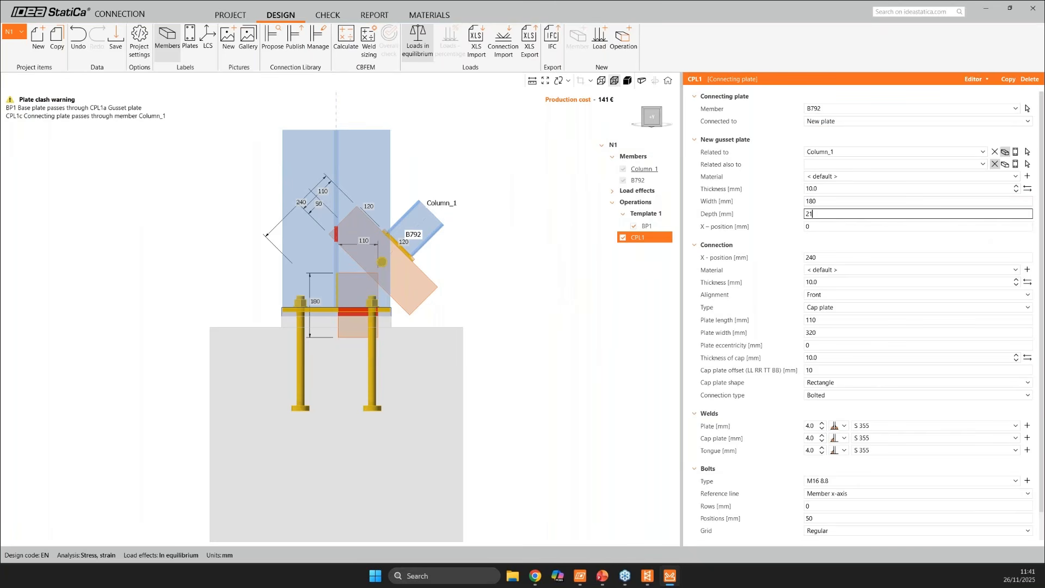
key(Tab)
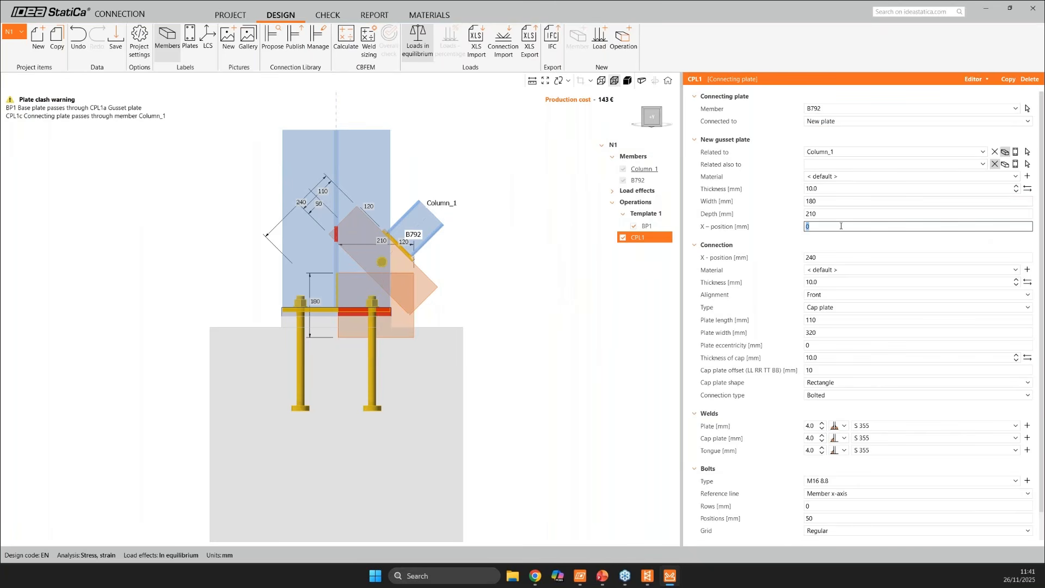
text(-15)
key(Tab)
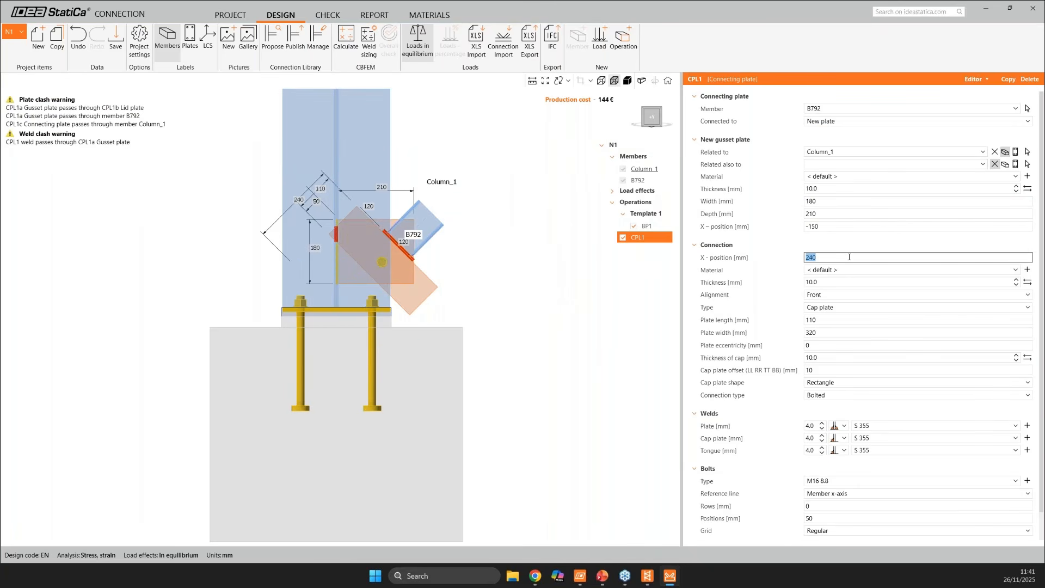
- Set the brace connection's X-position to 300 mm and type to Cap plate 2x, and display the model as solid
text(300)
key(Tab)
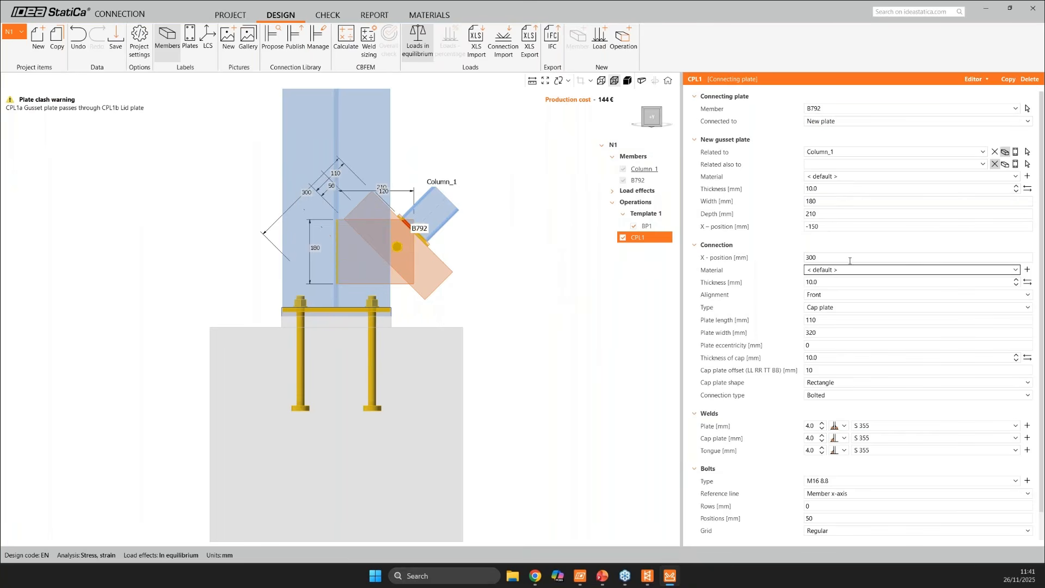
click(839, 306)
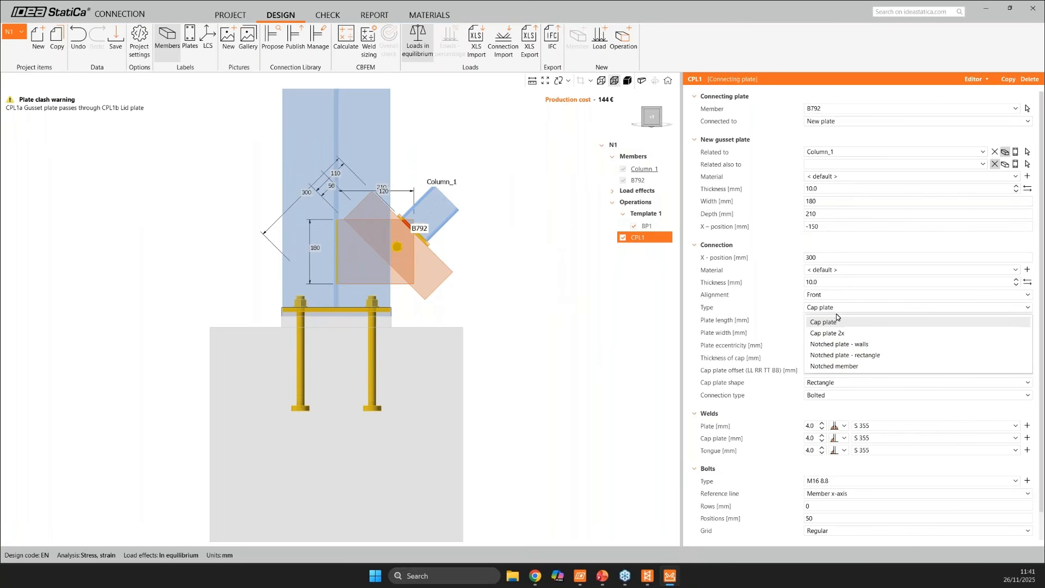
click(827, 333)
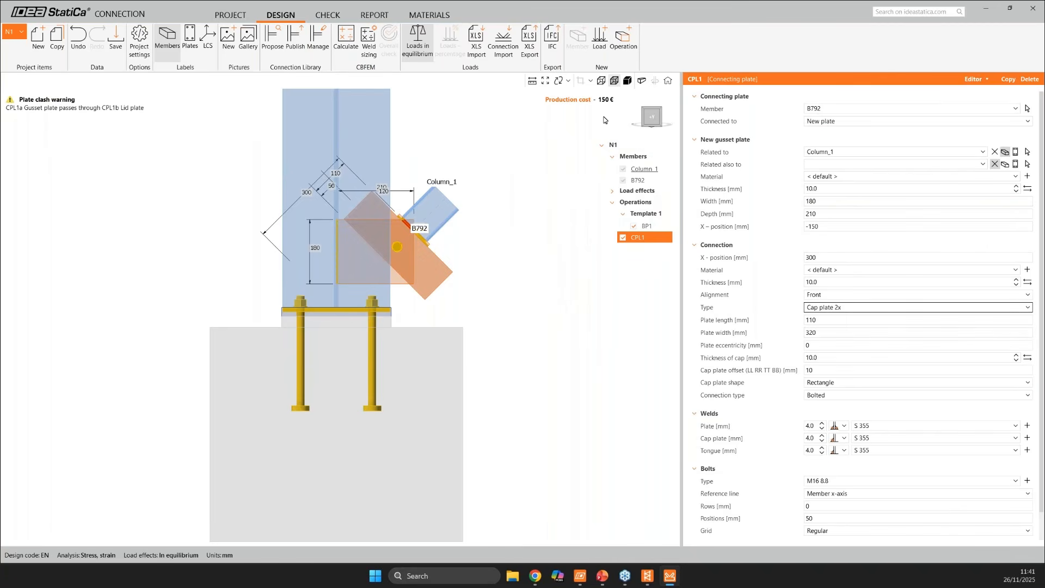
click(649, 120)
middle_drag(550, 258, 456, 276)
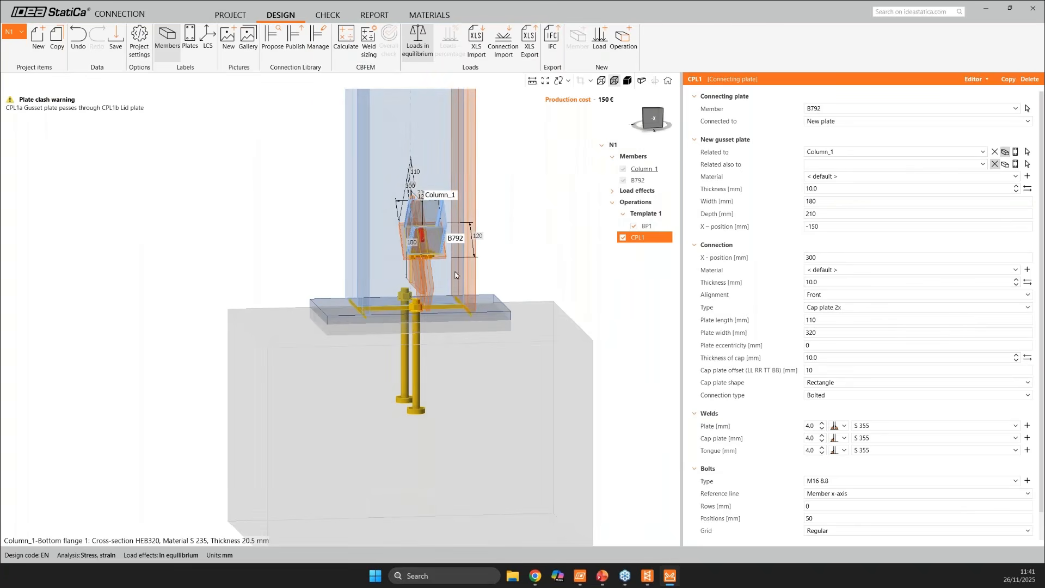
click(627, 80)
scroll(427, 257, up, 2)
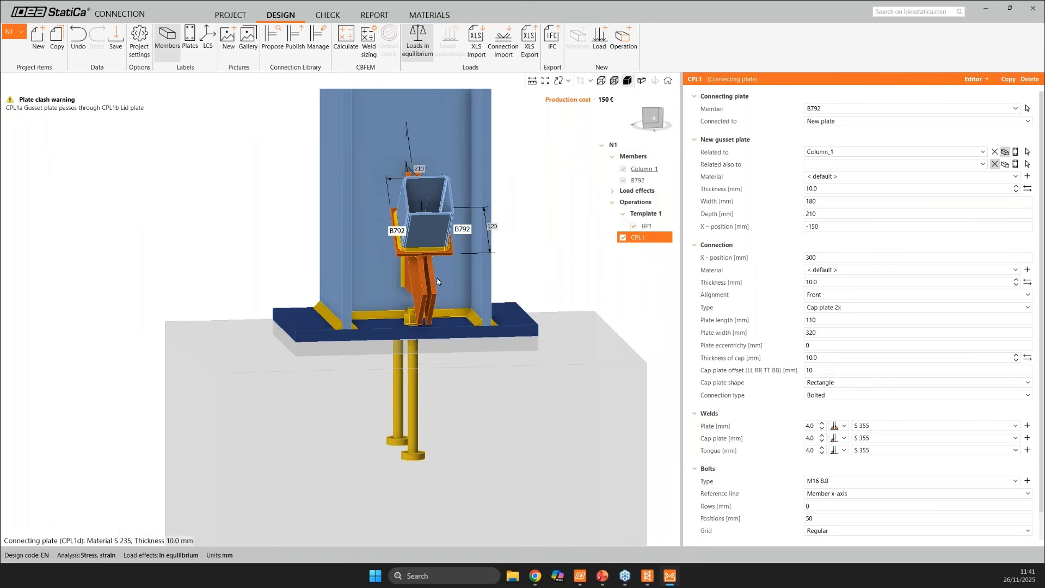
- Set the brace connection's plate length to 120 mm and plate width to 120 mm
click(838, 319)
text(120)
key(Tab)
text(12)
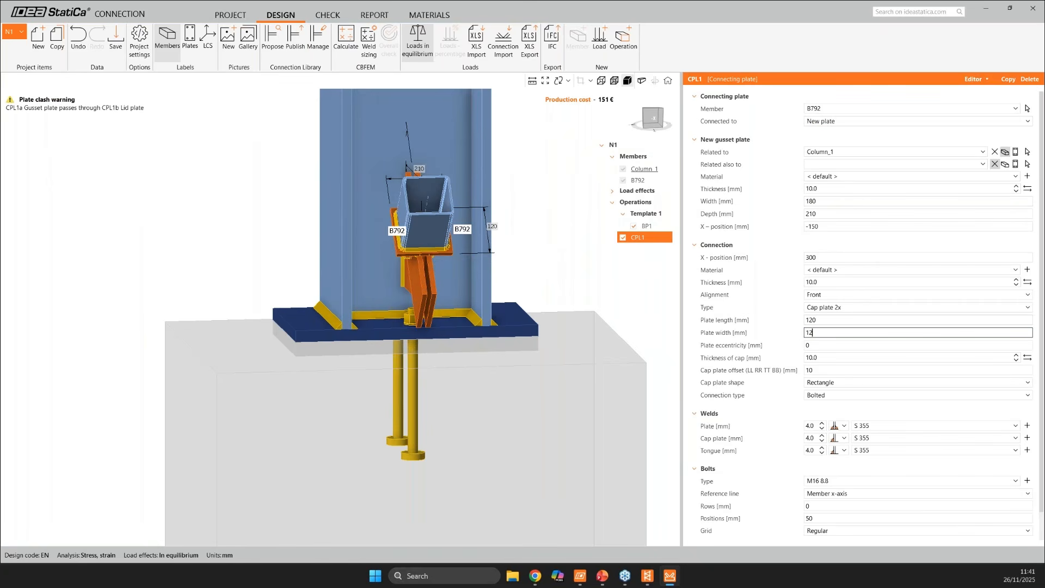
text(0)
key(Return)
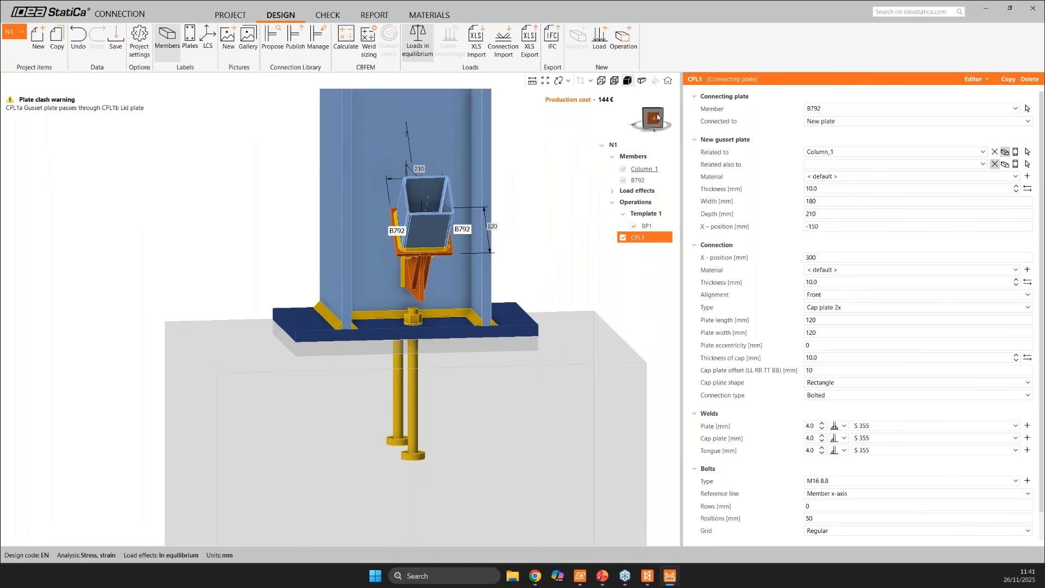
- Display the model as transparent and open the gusset plate of CPL1 in the plate editor
click(666, 118)
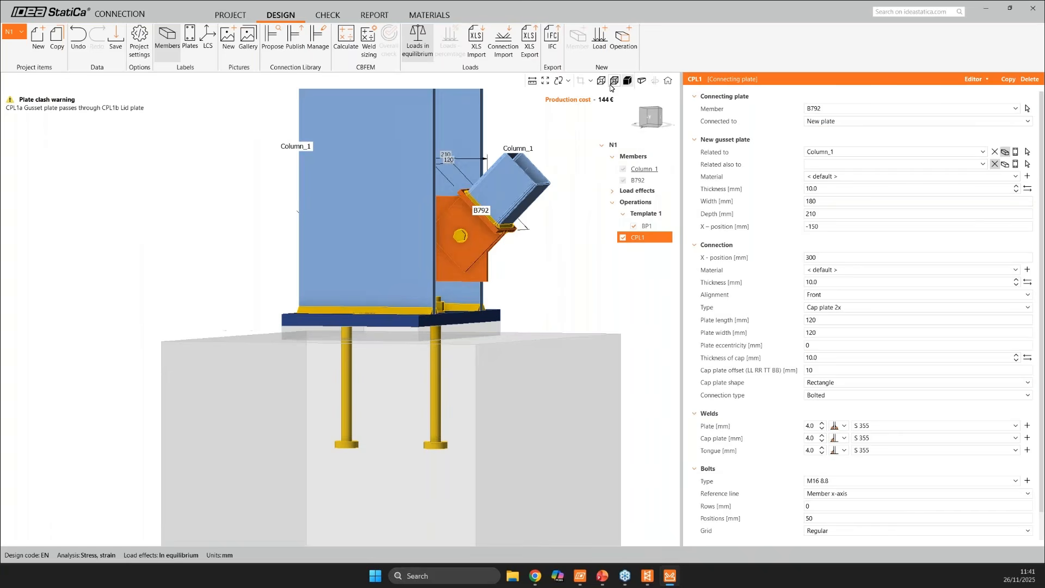
click(613, 81)
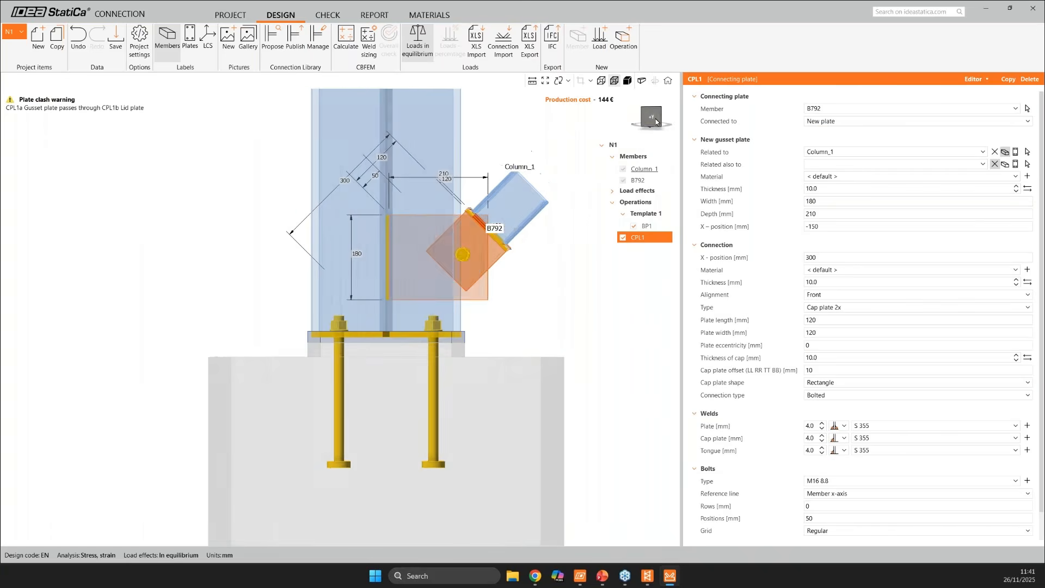
scroll(487, 250, up, 5)
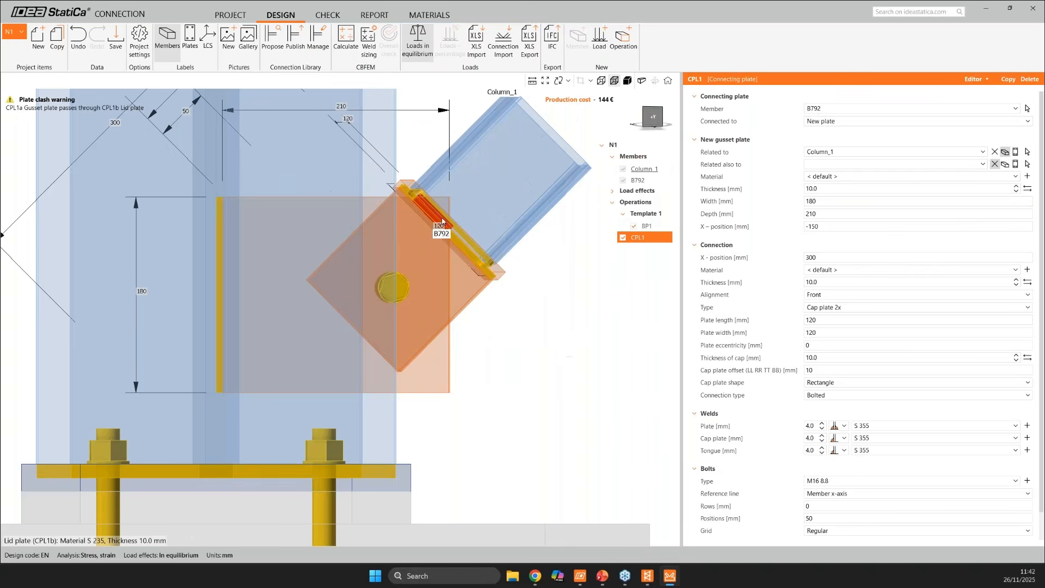
click(653, 120)
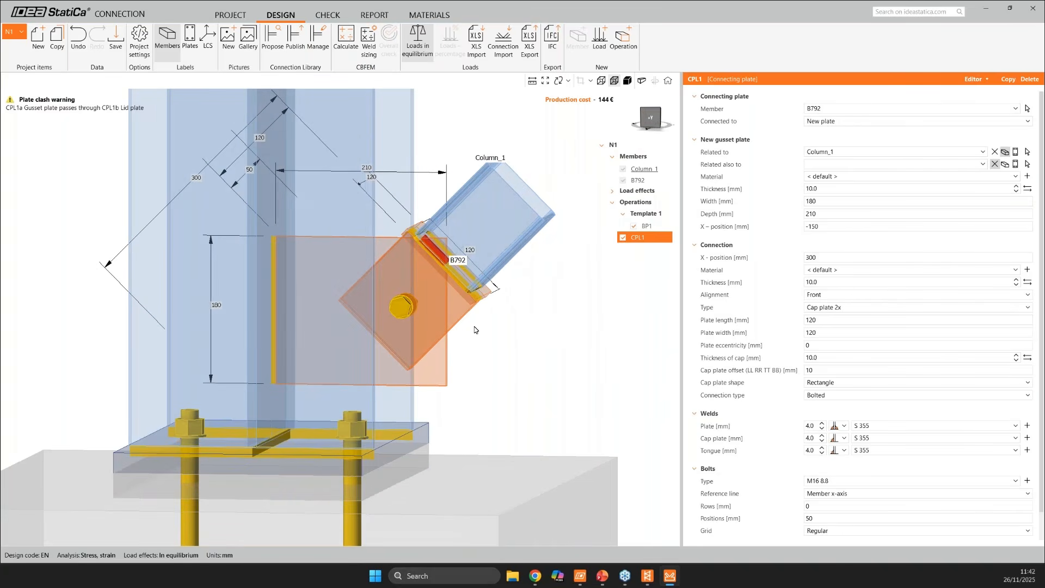
right_click(440, 366)
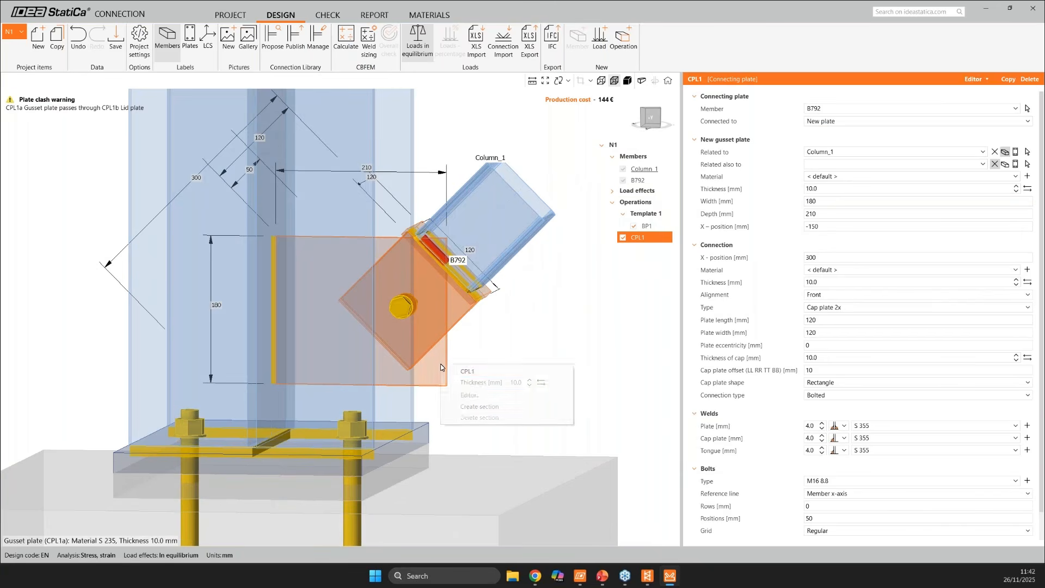
click(473, 397)
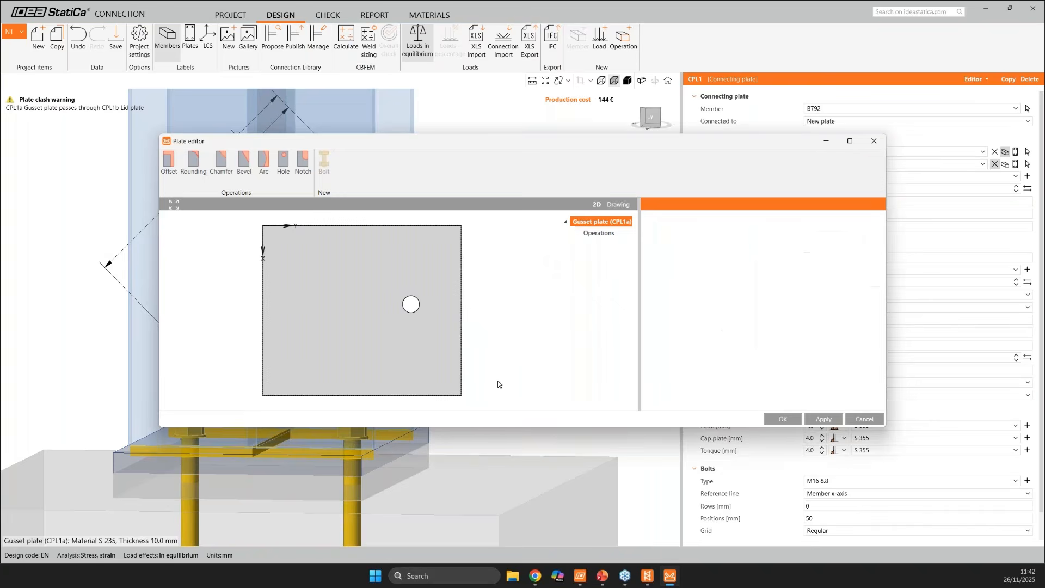
- Add a 50 mm chamfer to corner 3 of the gusset plate and accept the plate edit
click(229, 170)
click(719, 256)
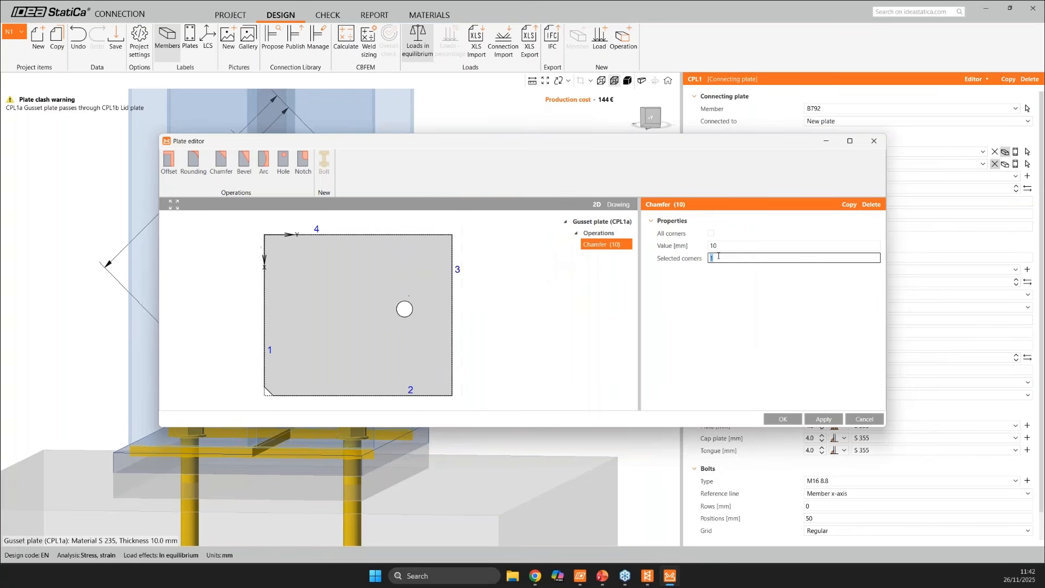
key(Return)
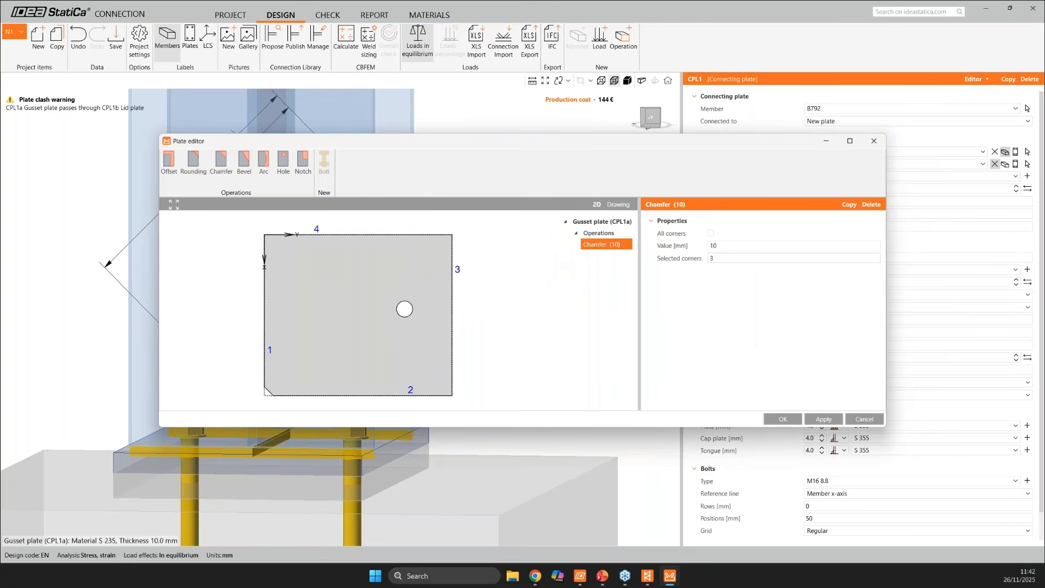
double_click(718, 246)
text(50)
key(Tab)
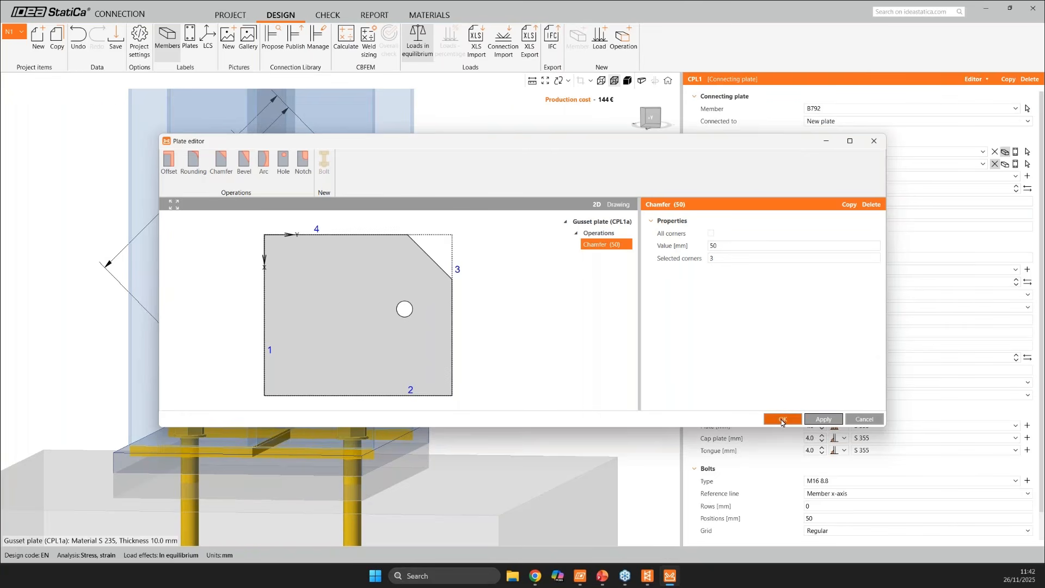
click(782, 419)
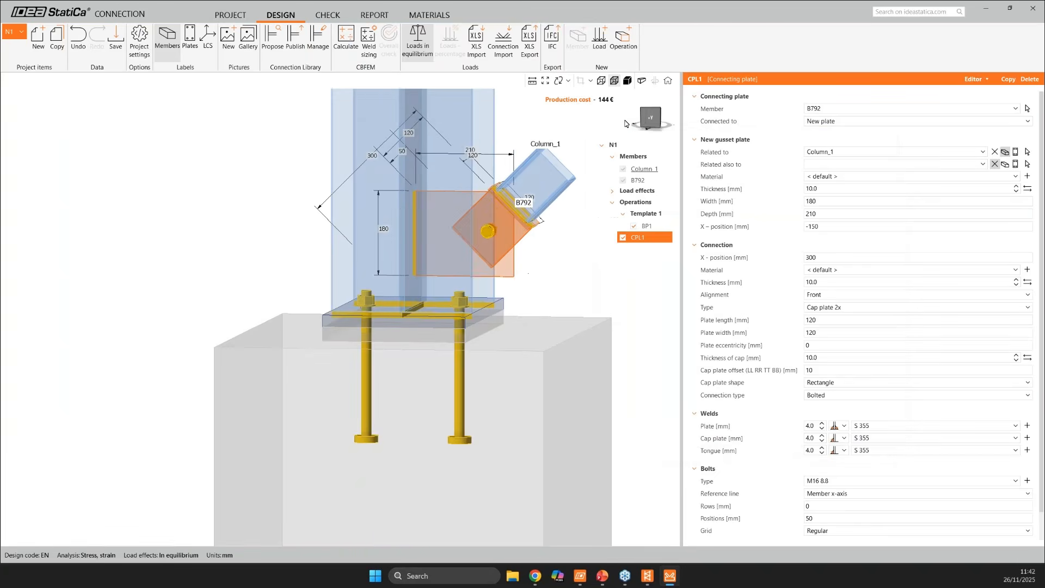
- Display the model as solid and set CPL1's plate, cap plate and tongue welds to 6 mm
click(645, 126)
click(627, 80)
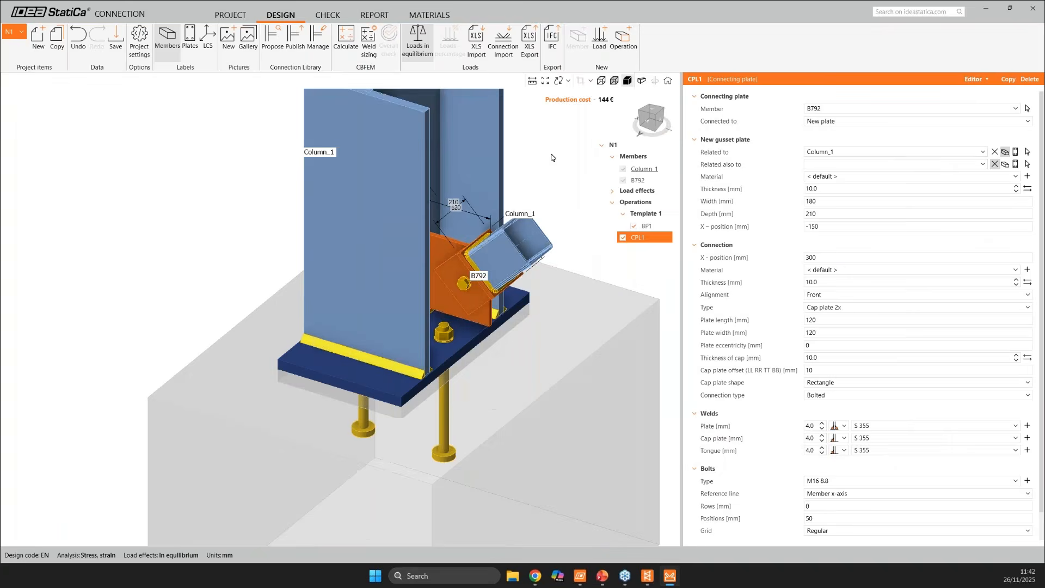
click(655, 118)
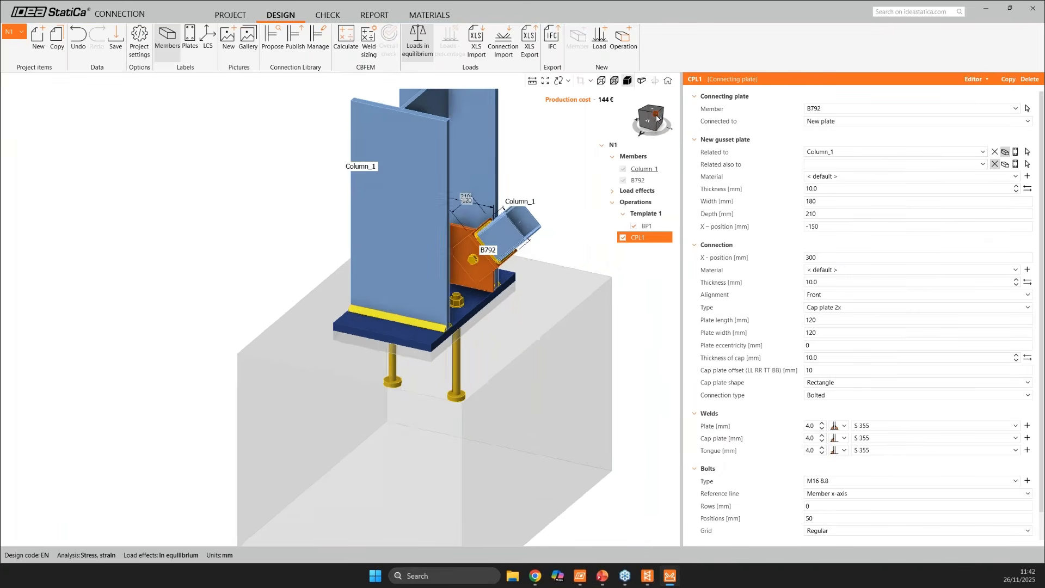
click(809, 425)
key(Tab)
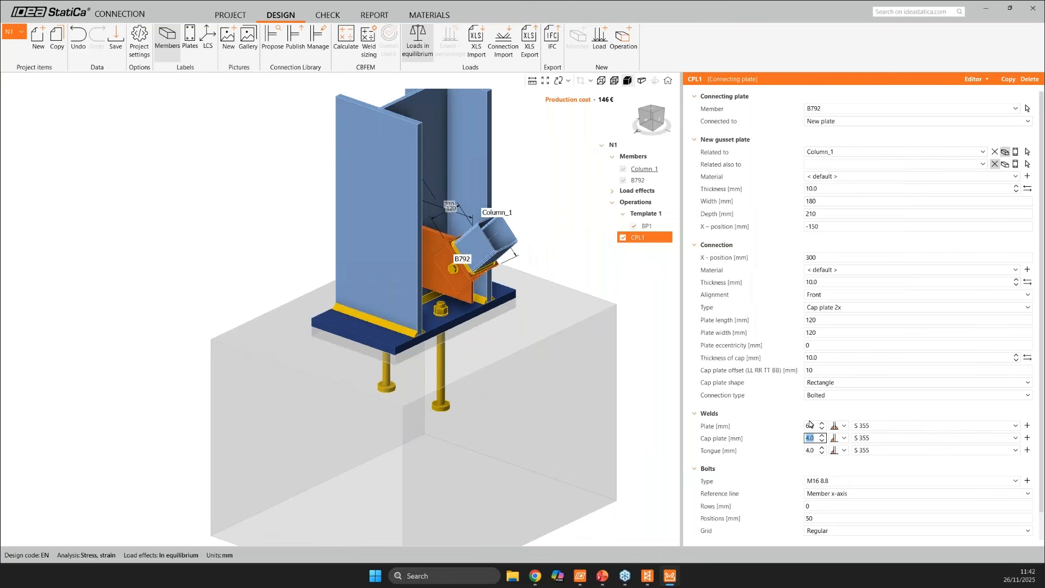
text(6)
key(Tab)
text(6)
key(Tab)
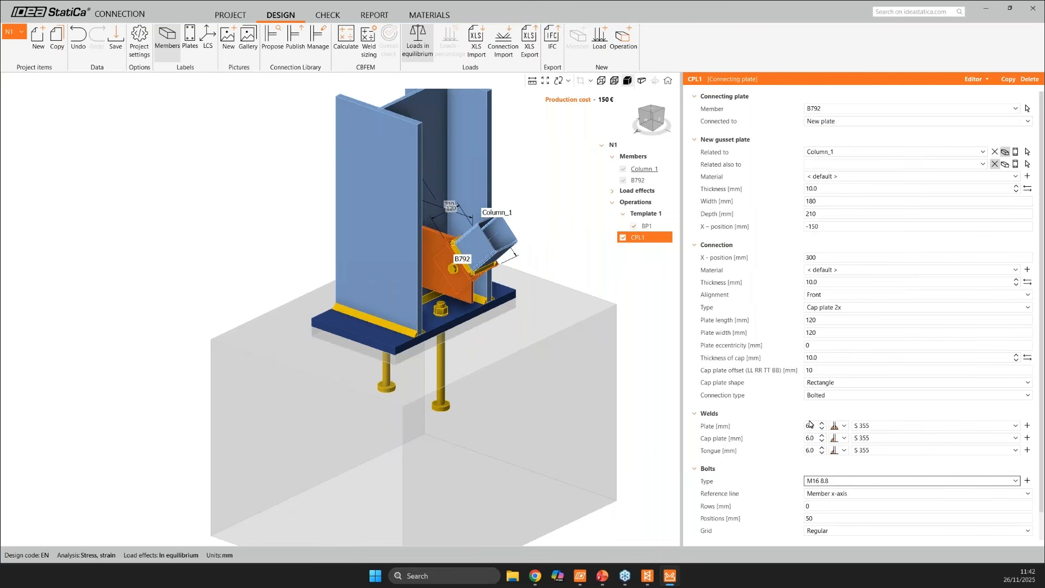
- Set the weld material of CPL1's plate, cap plate and tongue welds to S 235
click(879, 426)
click(880, 462)
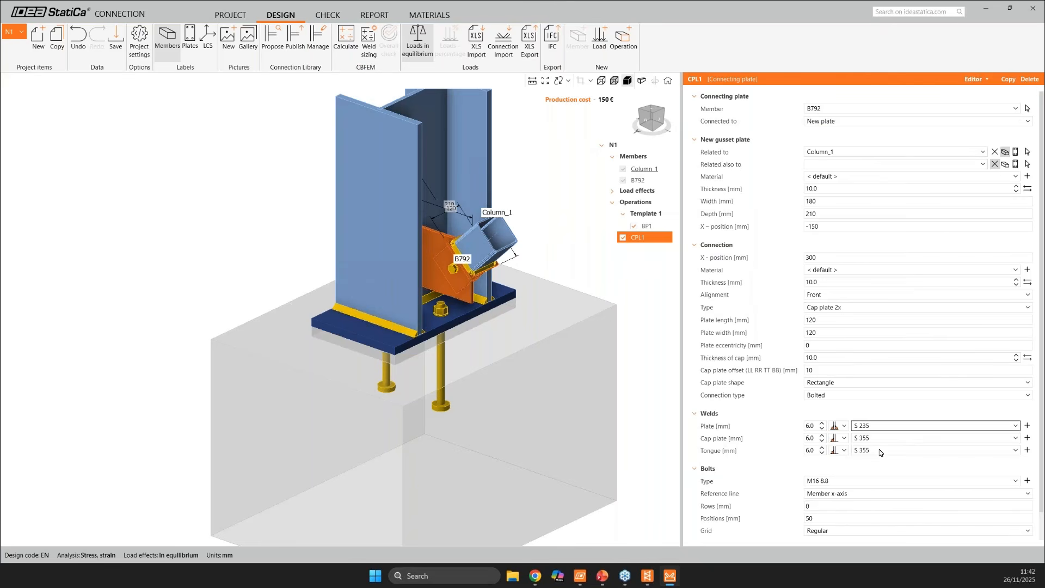
click(878, 438)
click(882, 475)
click(877, 451)
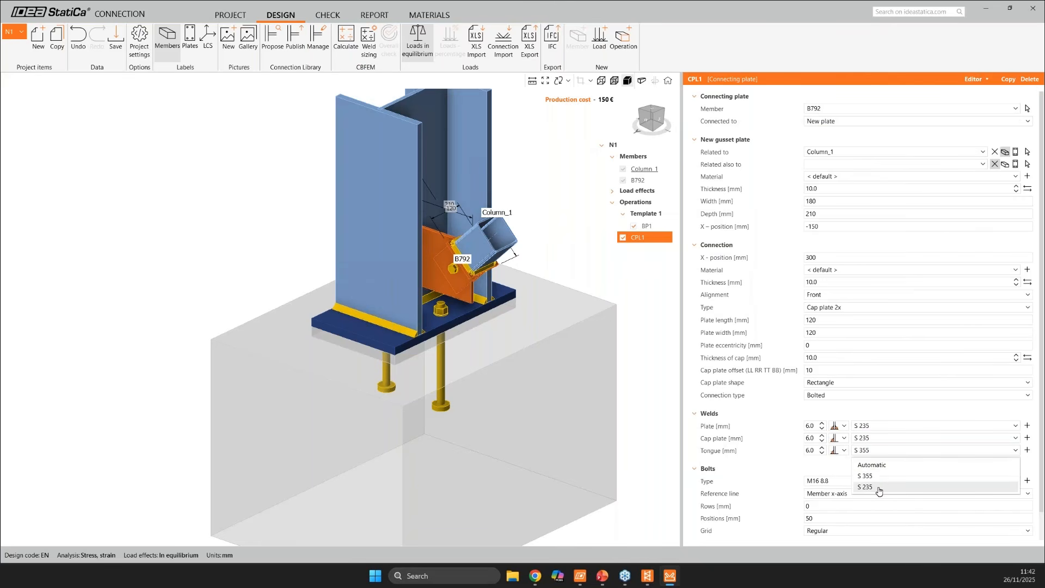
click(878, 487)
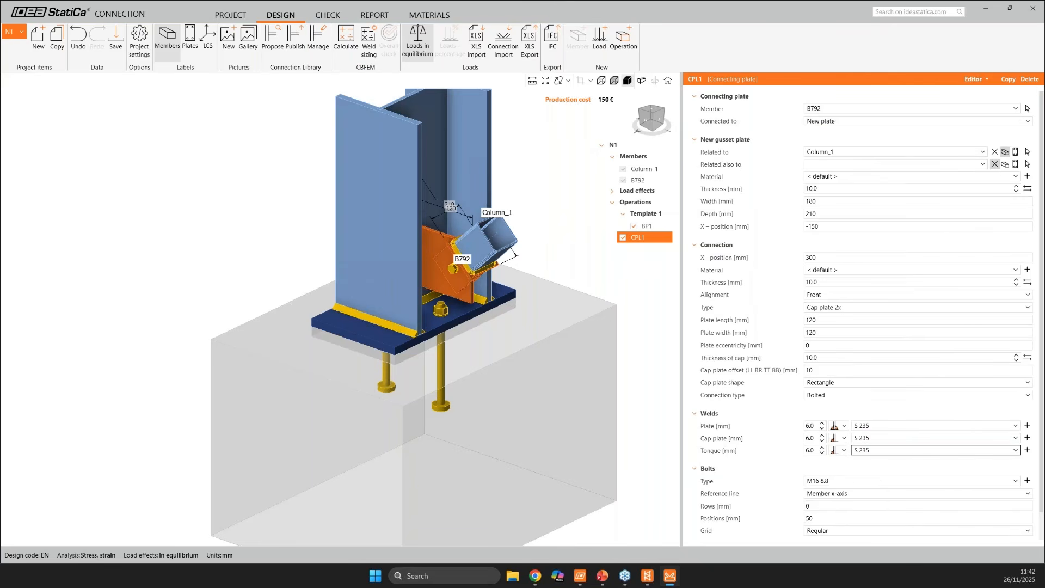
- Select brace member B792 and set its model type to N-Vy-Vz
click(509, 229)
click(655, 122)
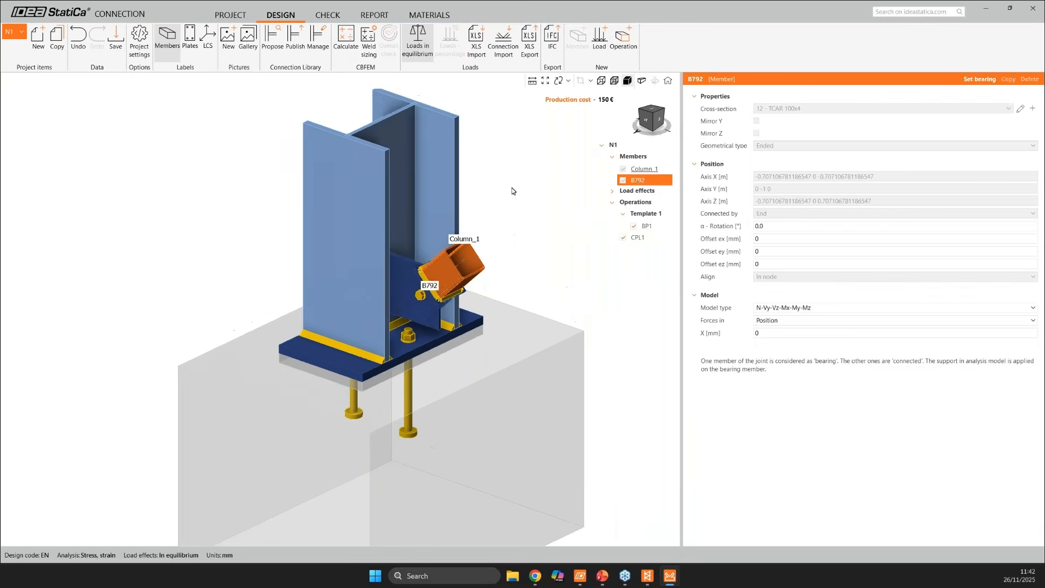
drag(655, 122, 647, 124)
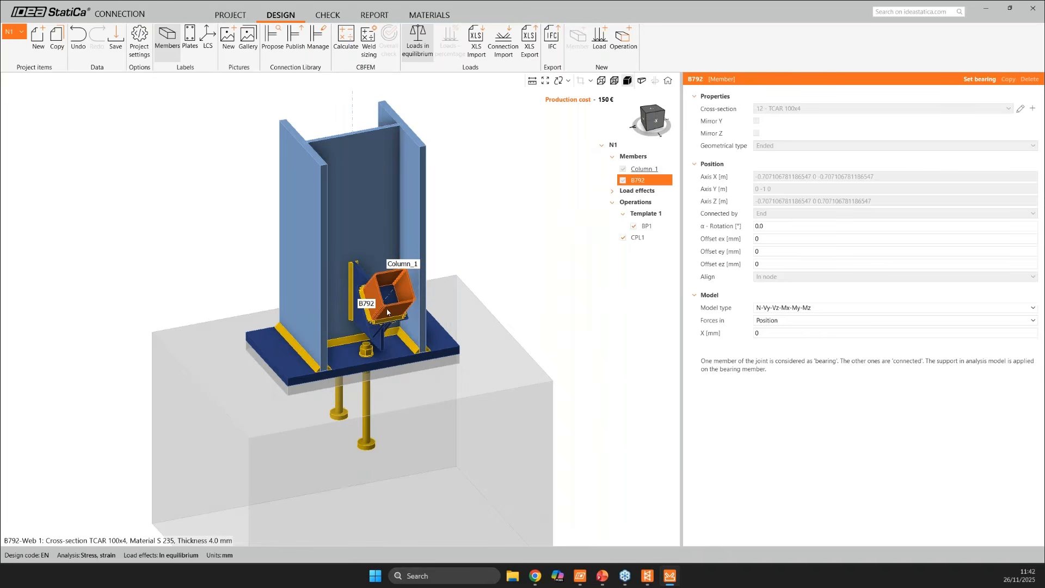
drag(655, 118, 661, 118)
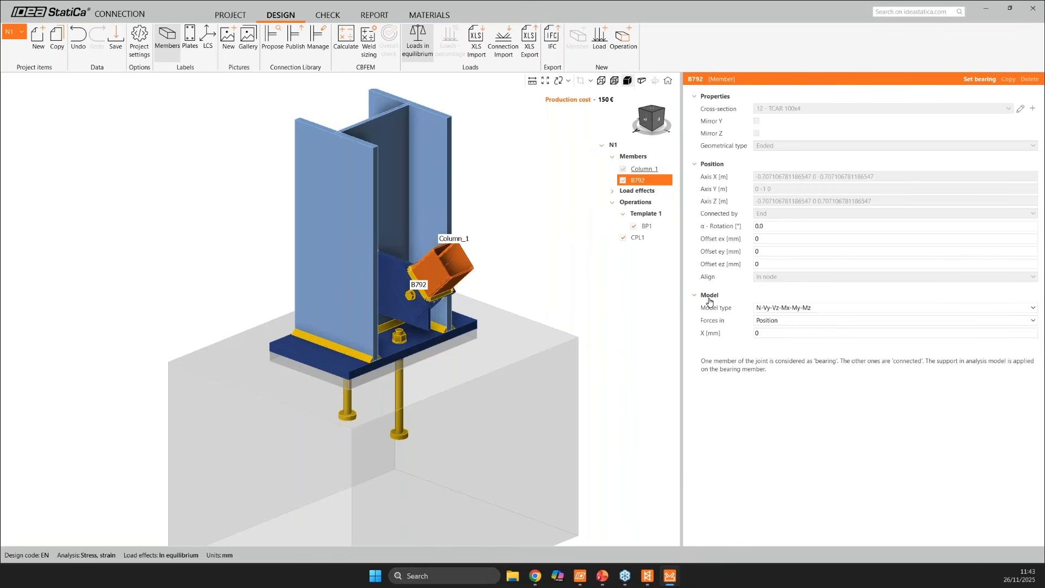
click(808, 308)
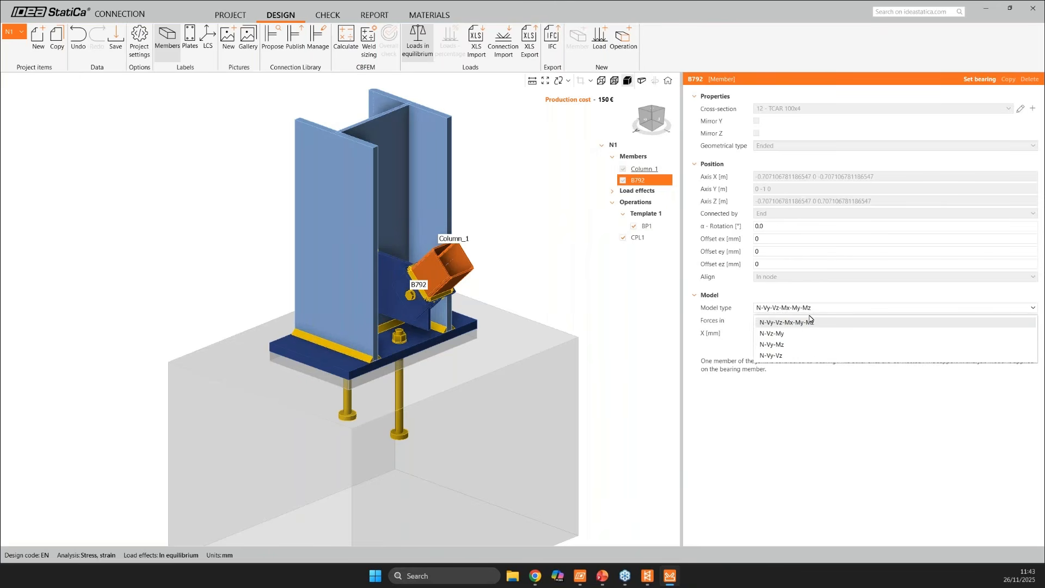
click(809, 355)
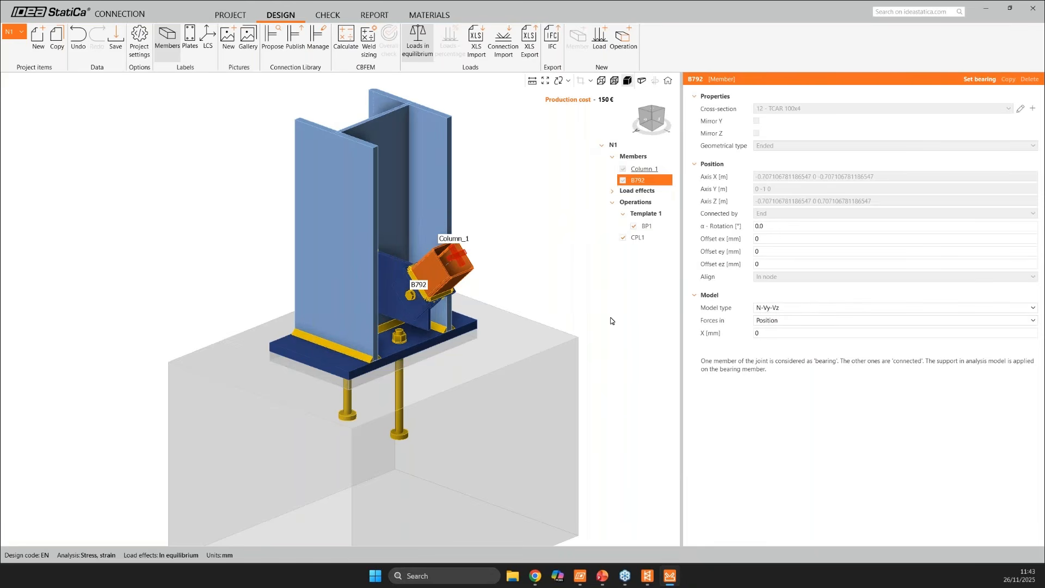
- Inspect the support on the end of brace B792 and calculate connection N1
scroll(481, 258, up, 5)
middle_drag(442, 250, 454, 289)
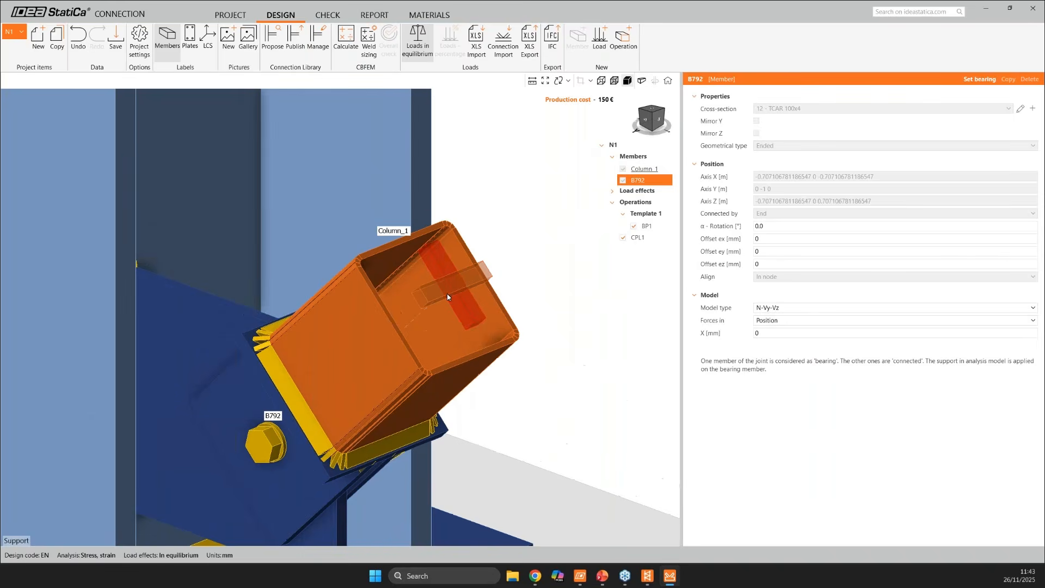
scroll(517, 266, down, 2)
middle_drag(515, 268, 504, 289)
scroll(489, 291, down, 3)
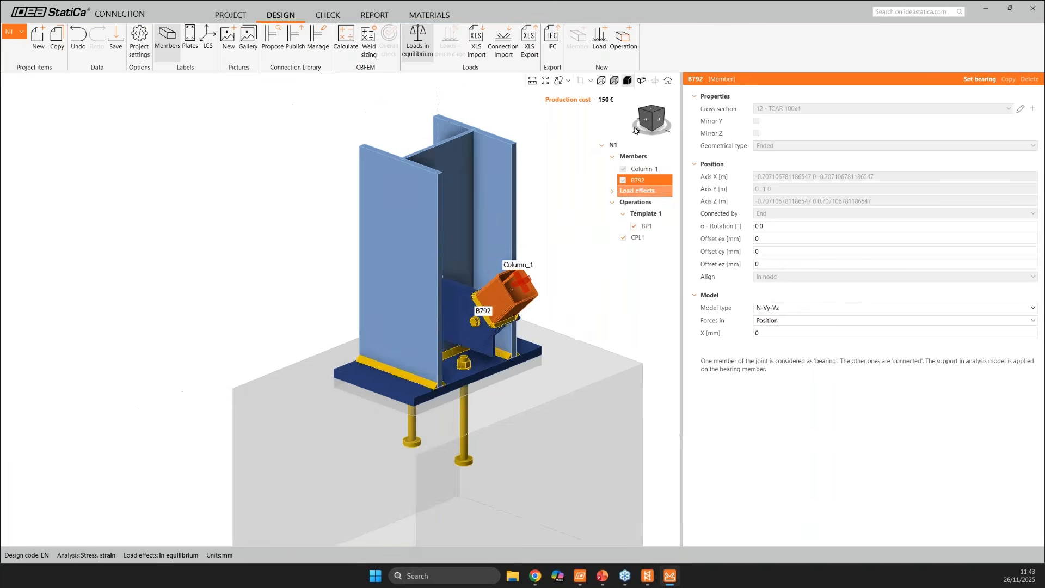
click(346, 37)
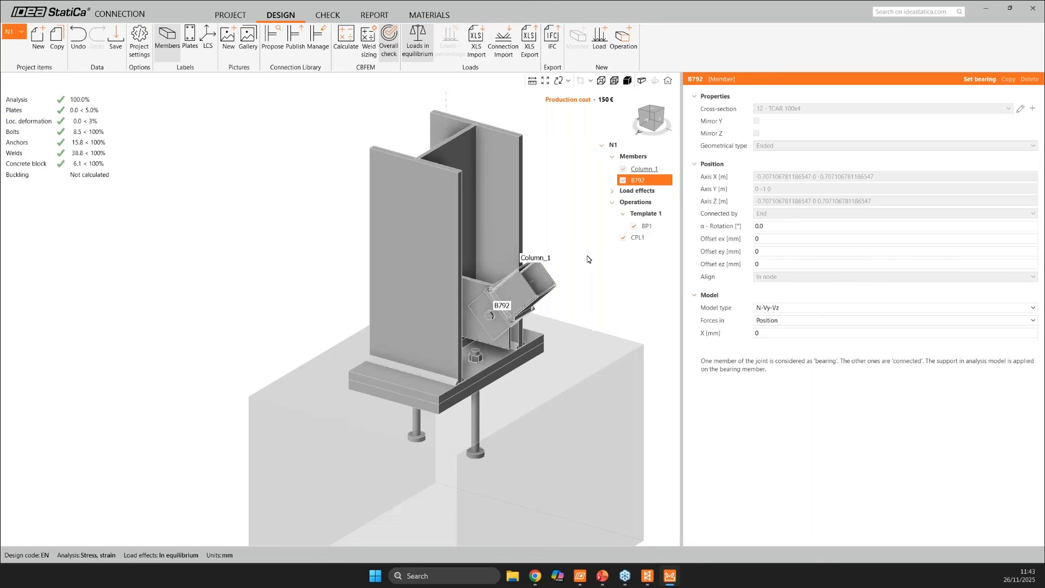
- Review N1's FE analysis check results, and save and close the connection to return to Checkbot
middle_drag(587, 259, 476, 350)
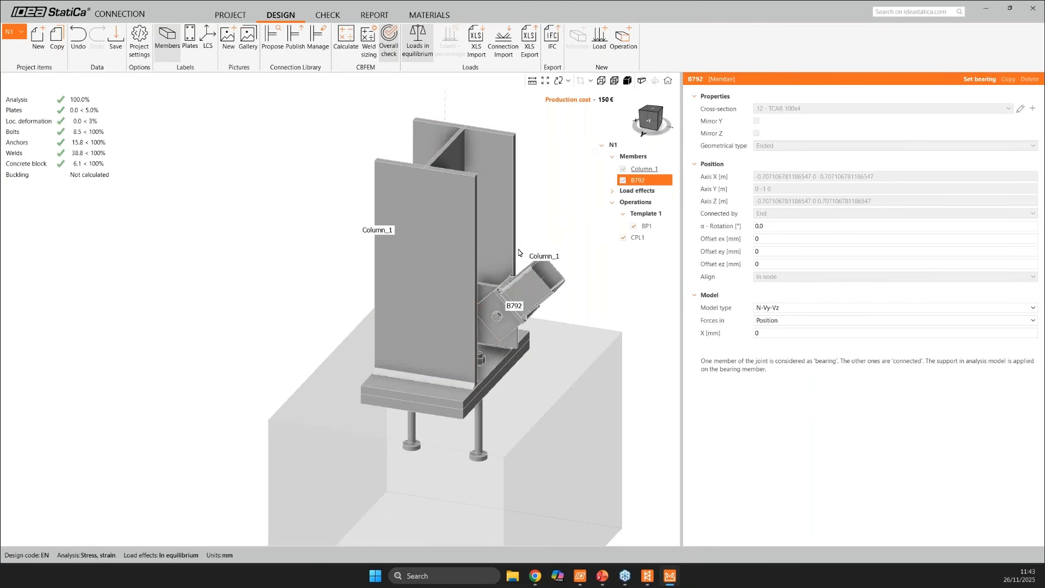
middle_drag(568, 190, 543, 214)
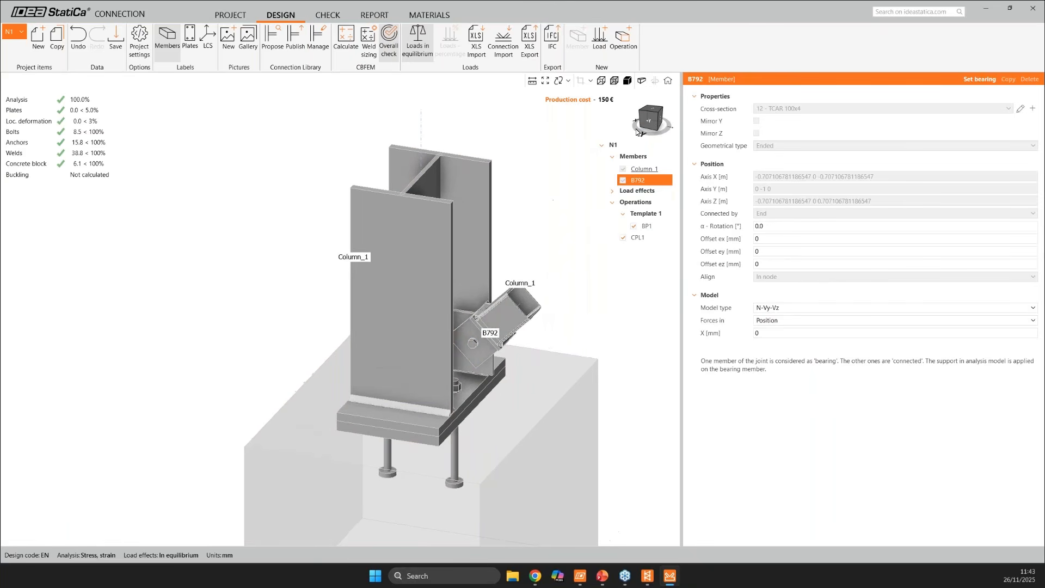
click(641, 126)
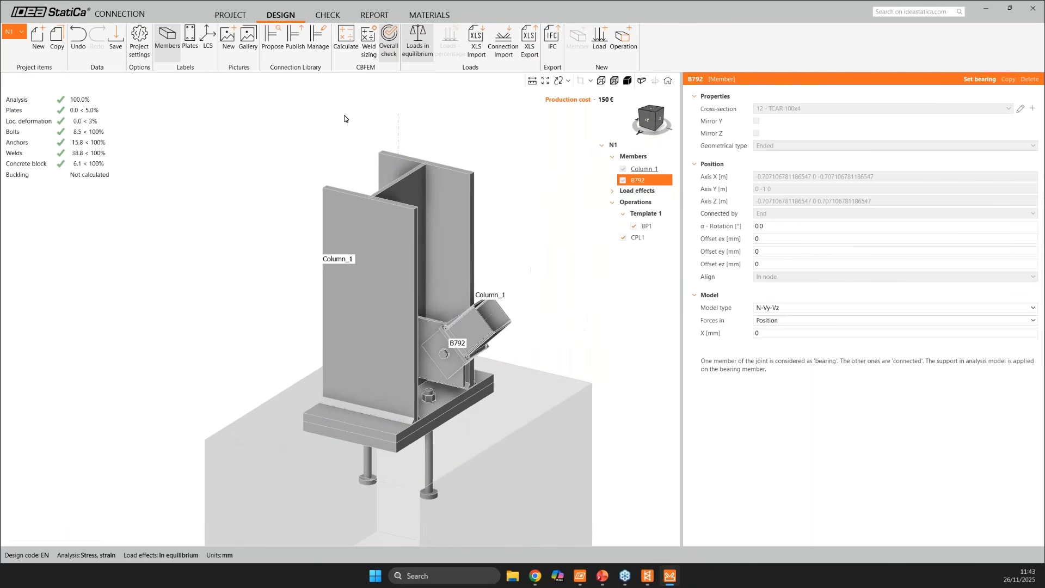
middle_drag(351, 123, 345, 126)
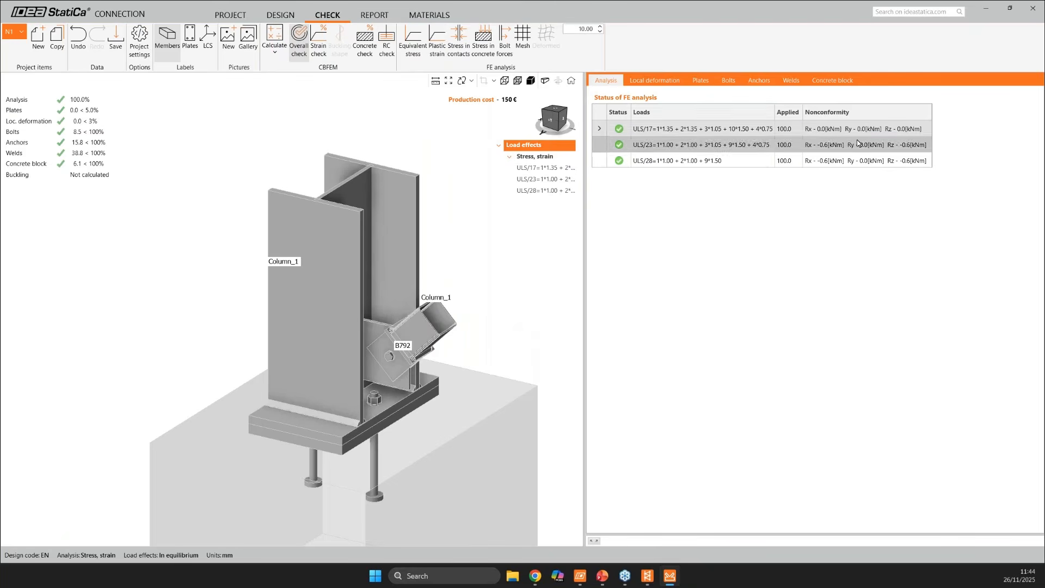
key(ctrl+s)
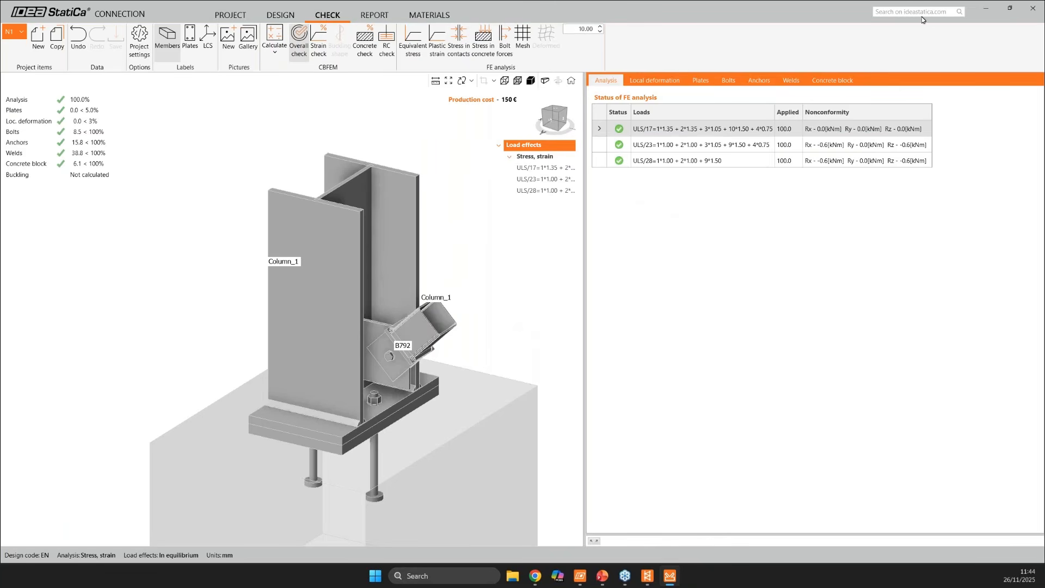
click(1031, 10)
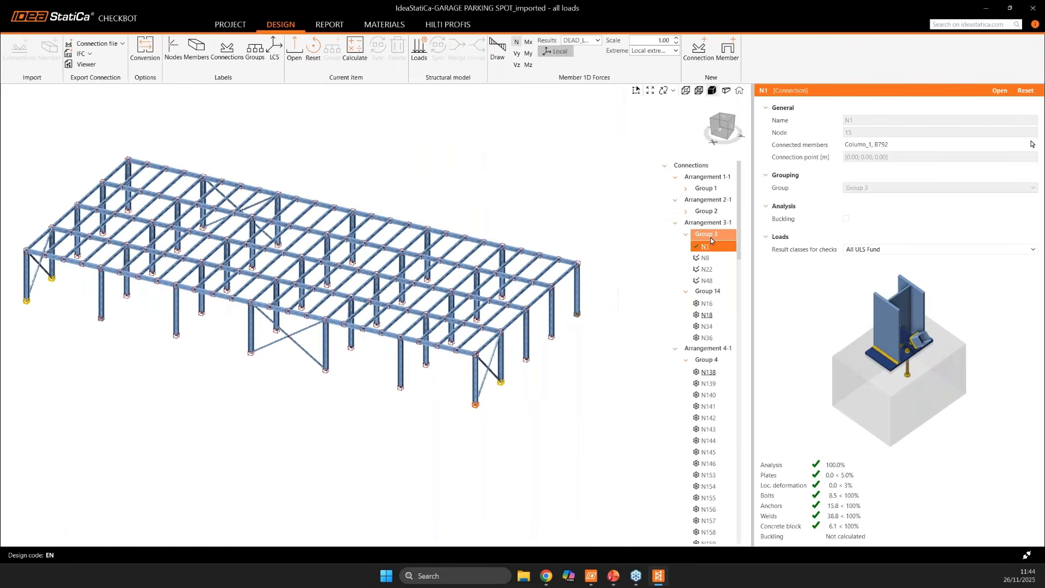
- Calculate all connections in Group 3 and switch to the PowerPoint presentation on model types
right_click(720, 235)
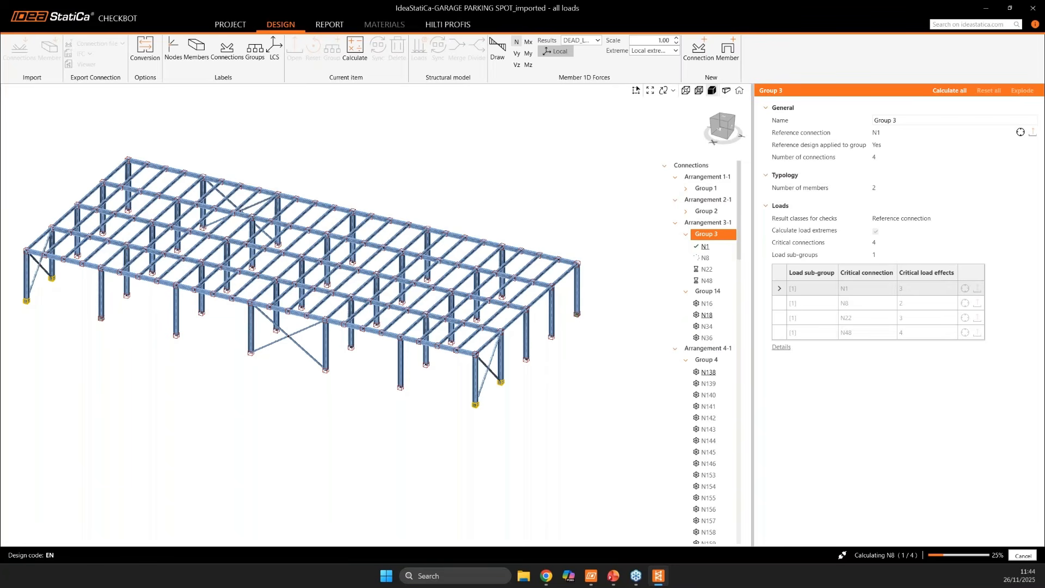
key(alt+Tab)
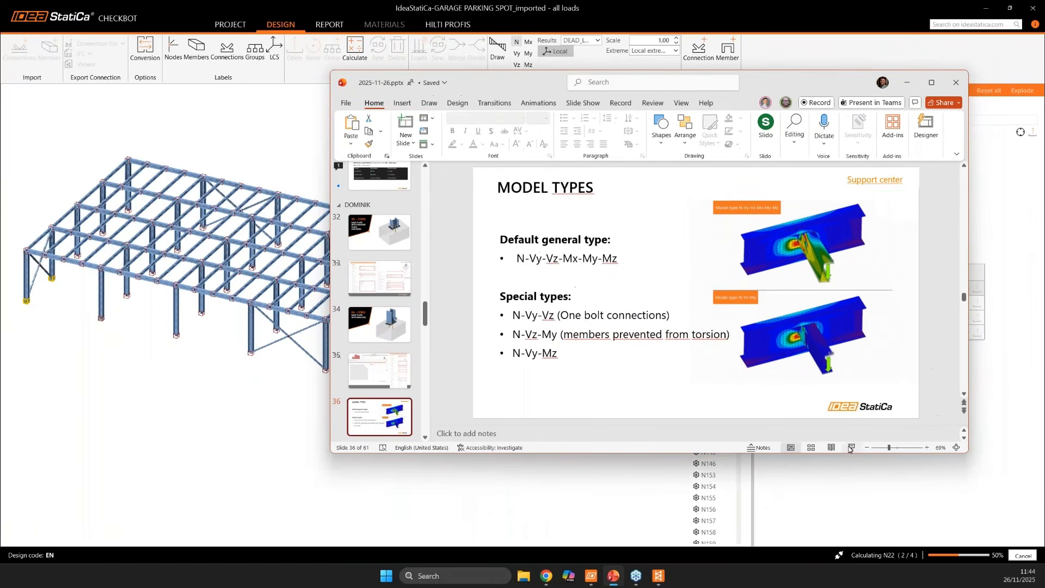
- Present the model types slide full screen, exit it, and switch to the Model type support article in Chrome
click(851, 447)
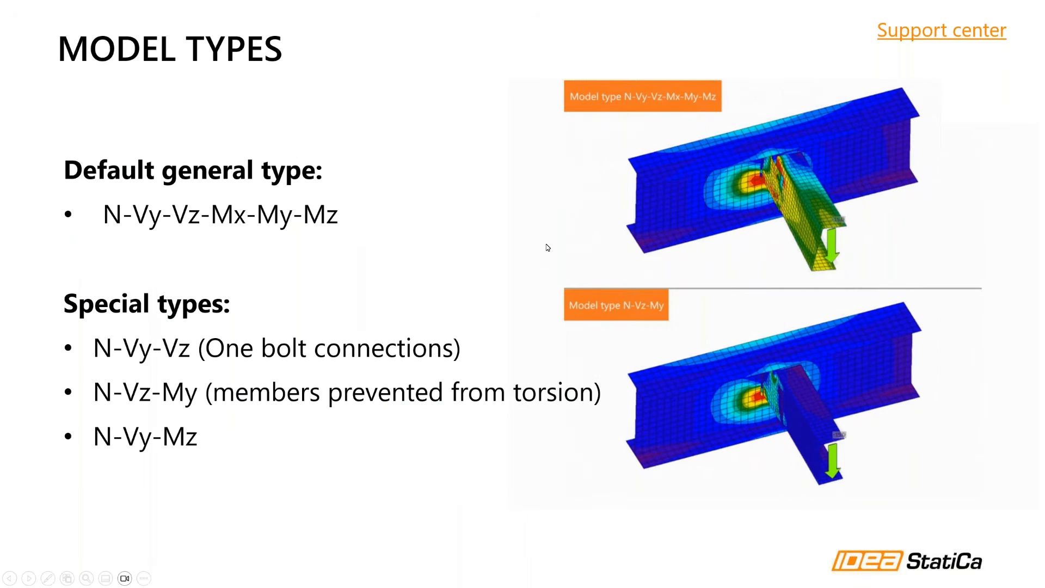
key(Escape)
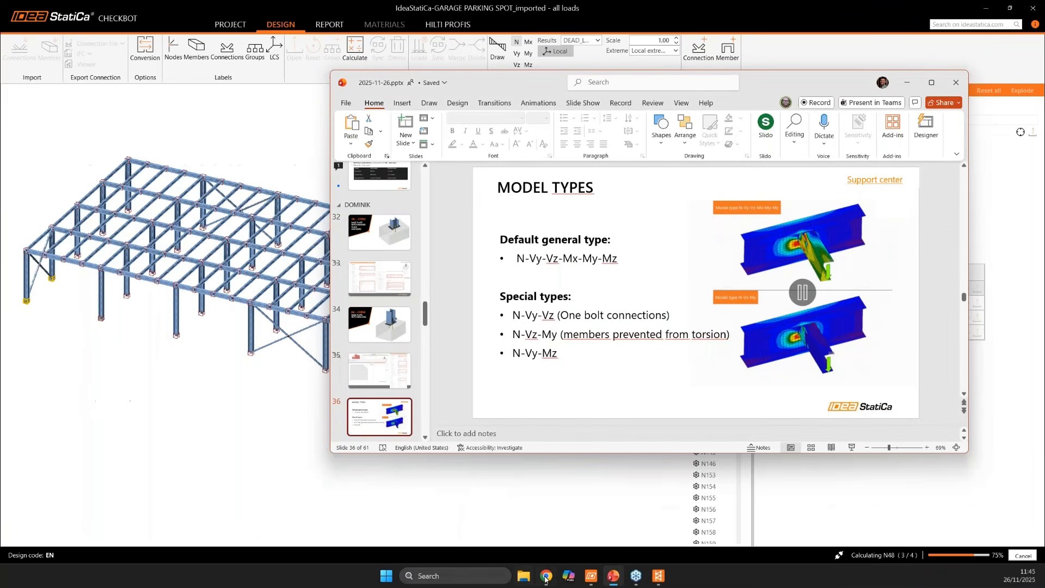
click(546, 576)
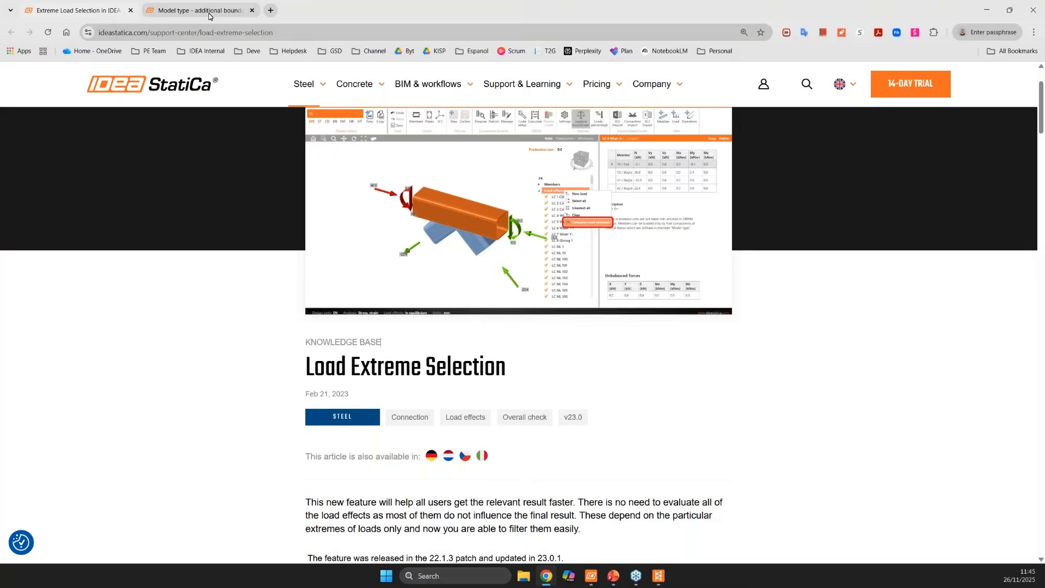
click(202, 10)
- Read through the Model type article's N-Vy-Vz and N-Vz-My examples, including the additional support against rotation, and minimize the browser
scroll(420, 240, down, 9)
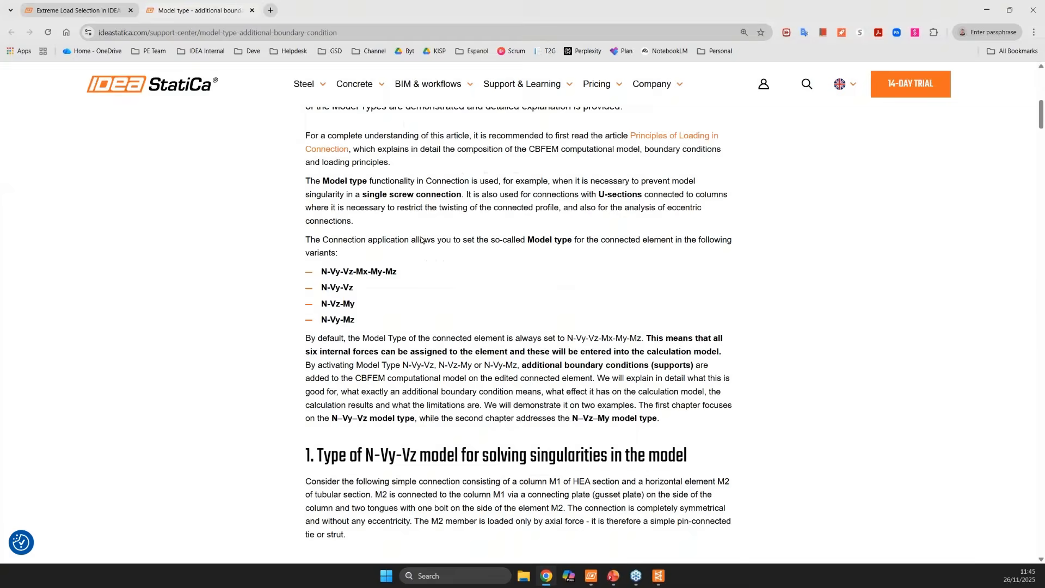
scroll(420, 239, down, 20)
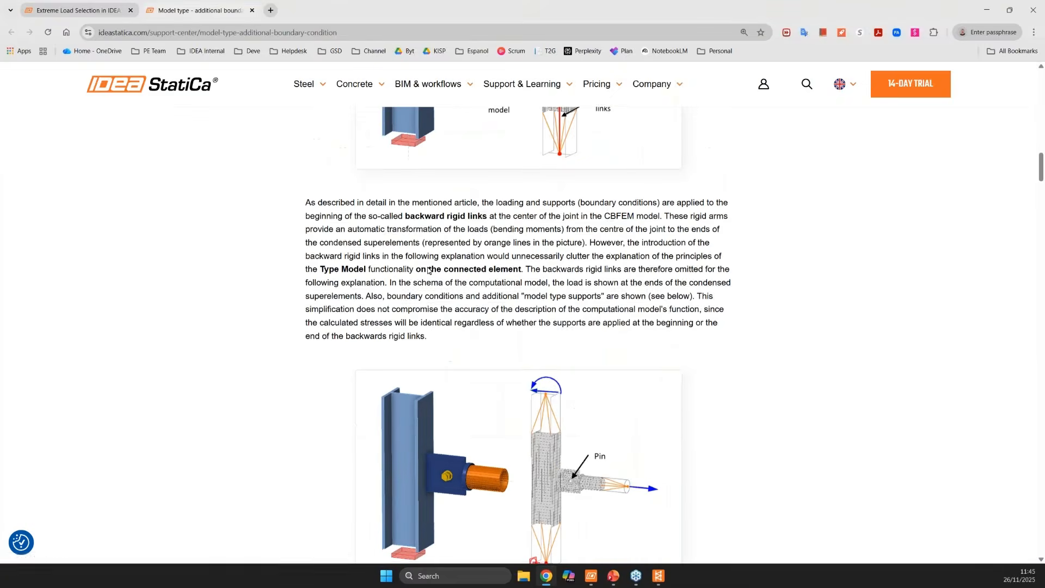
scroll(428, 270, down, 20)
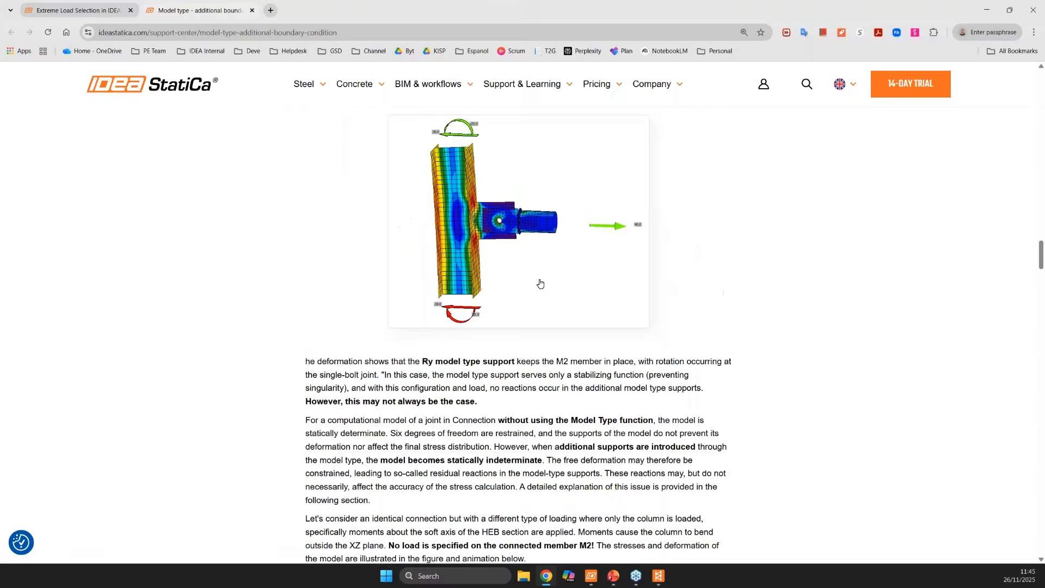
scroll(540, 284, down, 8)
drag(1040, 281, 1028, 382)
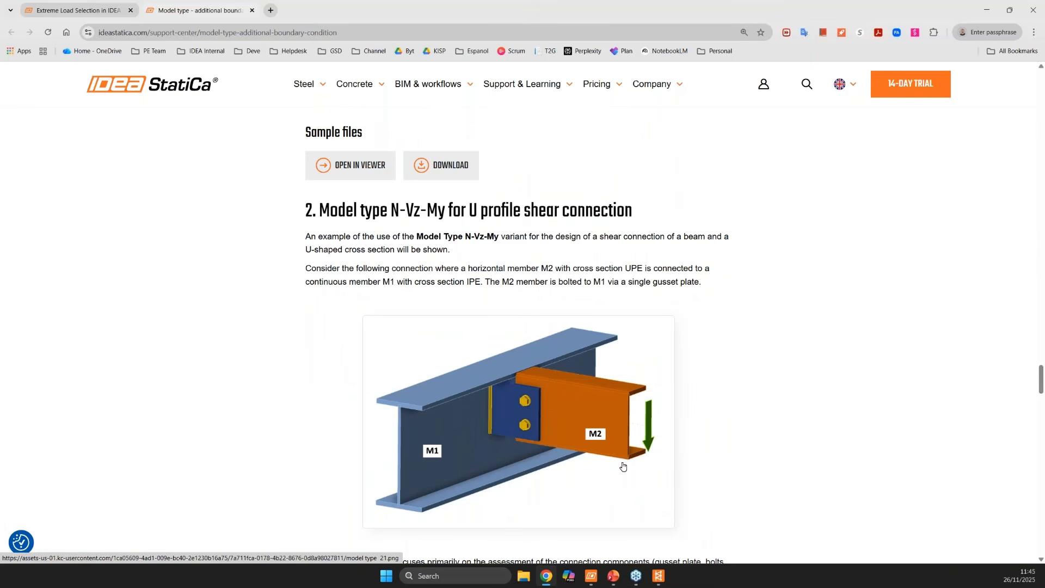
scroll(438, 266, down, 12)
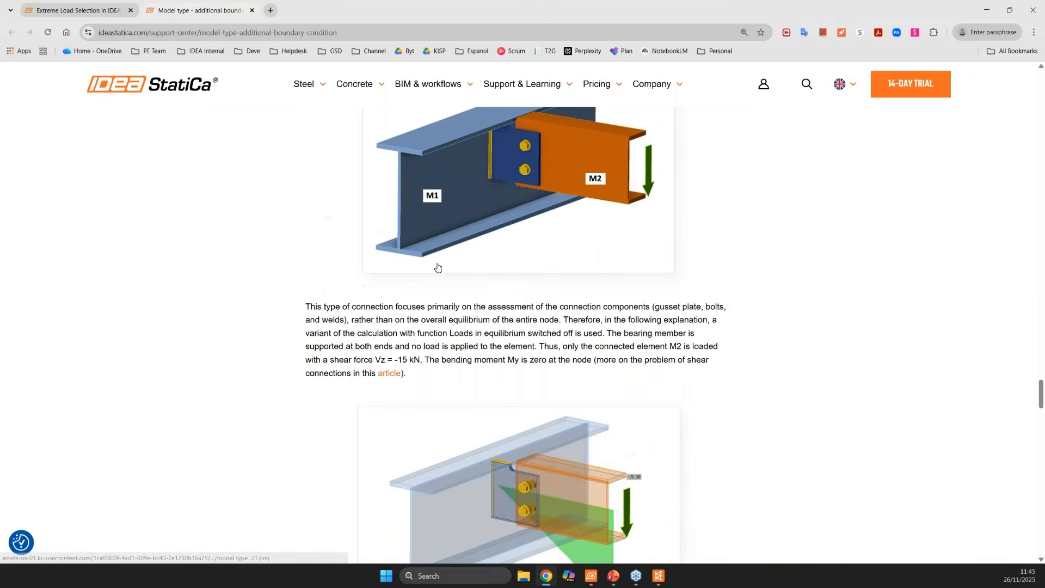
scroll(493, 283, down, 3)
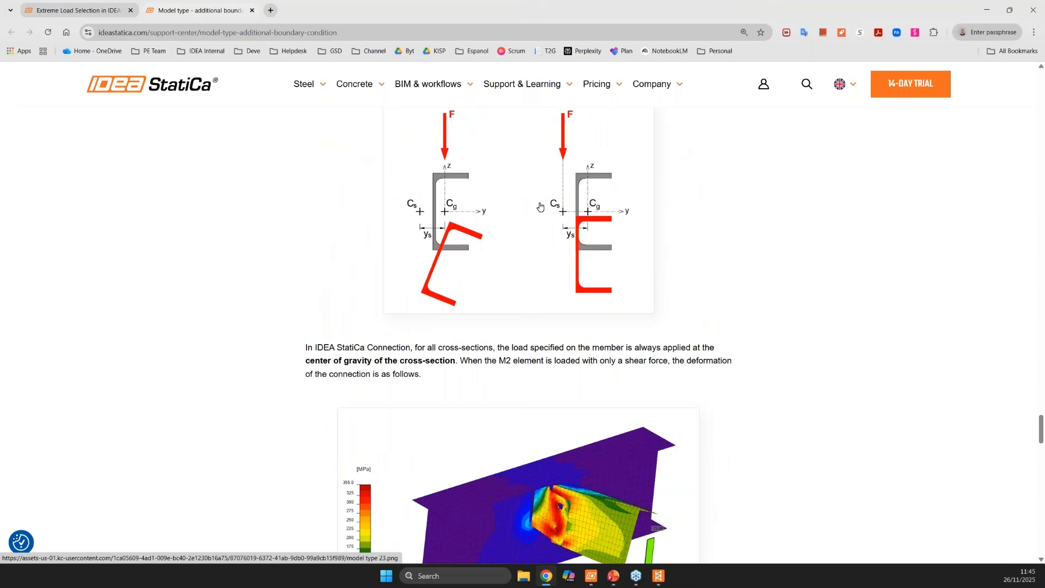
scroll(548, 245, down, 15)
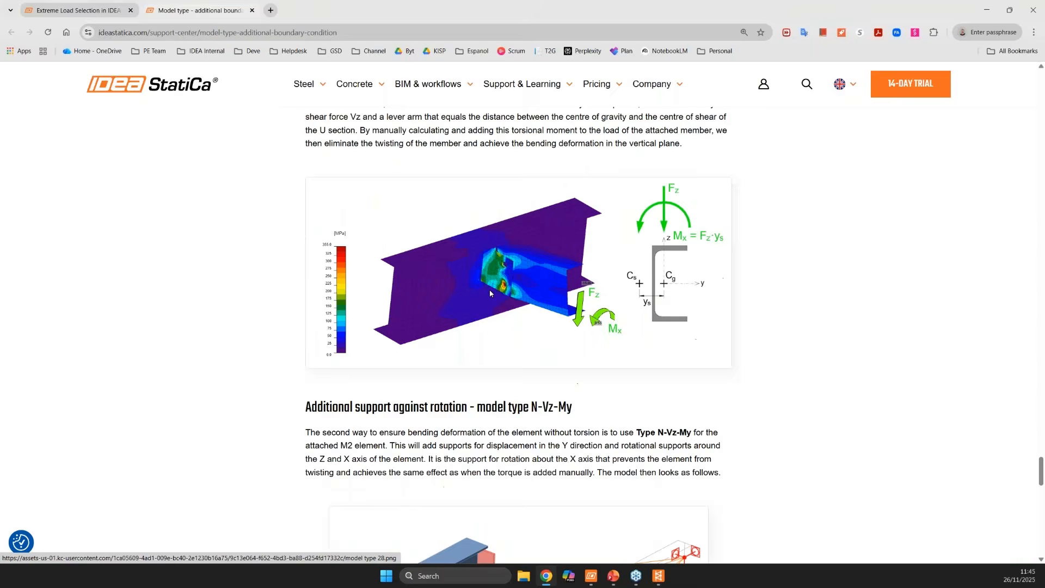
scroll(489, 293, down, 15)
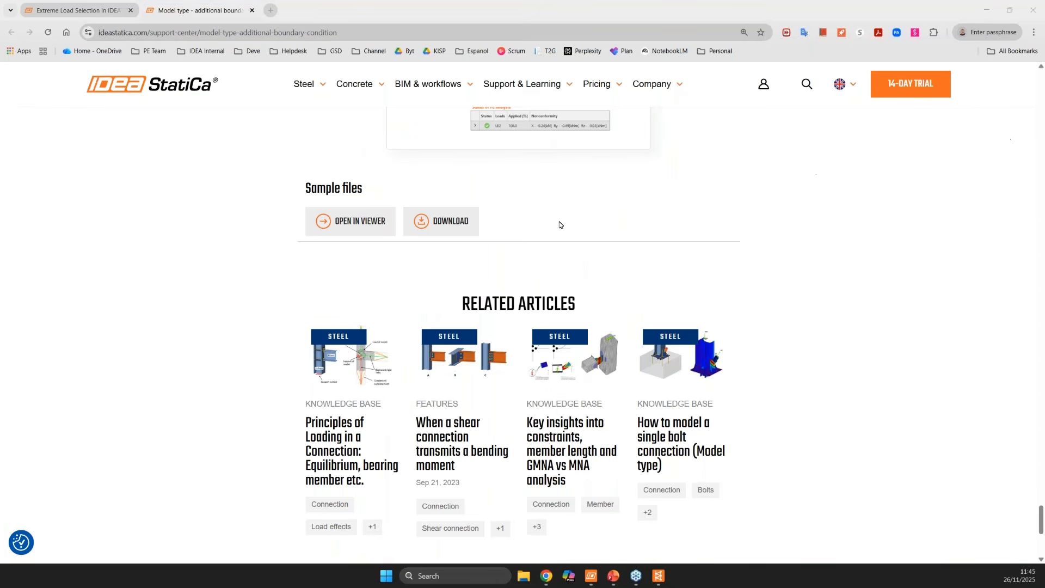
scroll(559, 225, up, 10)
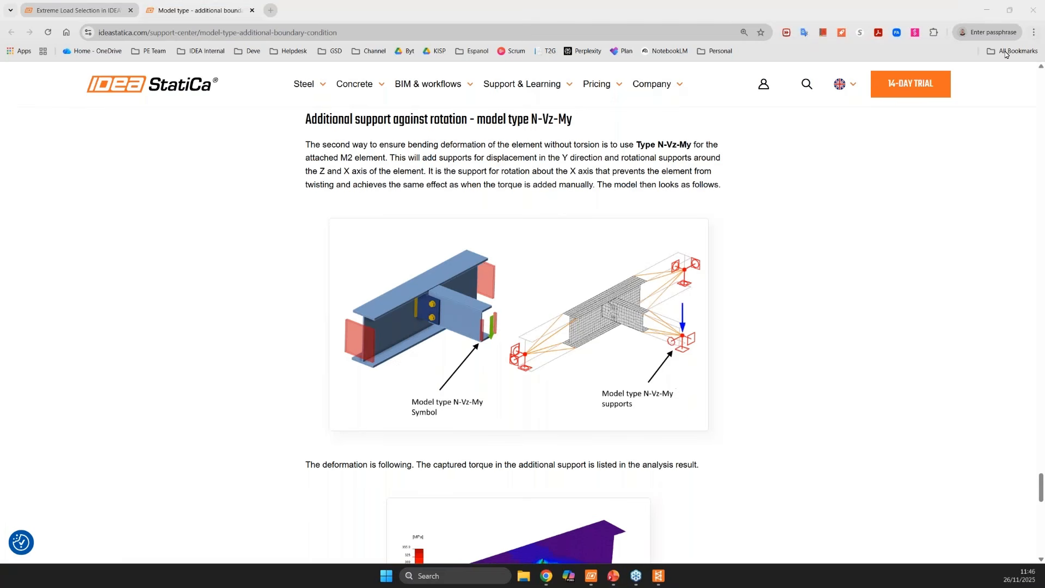
click(987, 11)
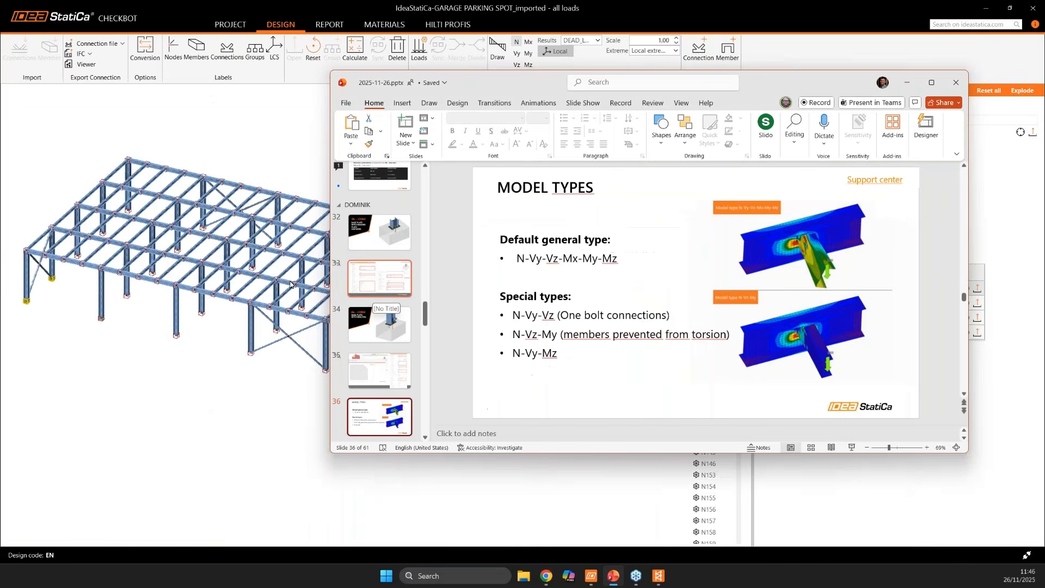
- Maximize PowerPoint and present section 11, the Summary slide, full screen
double_click(769, 85)
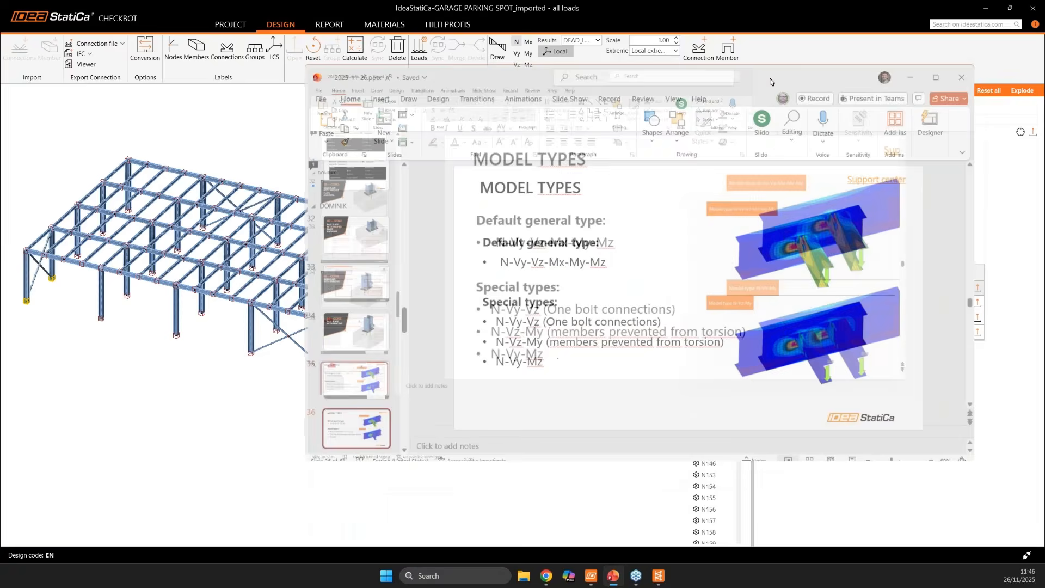
scroll(116, 439, down, 13)
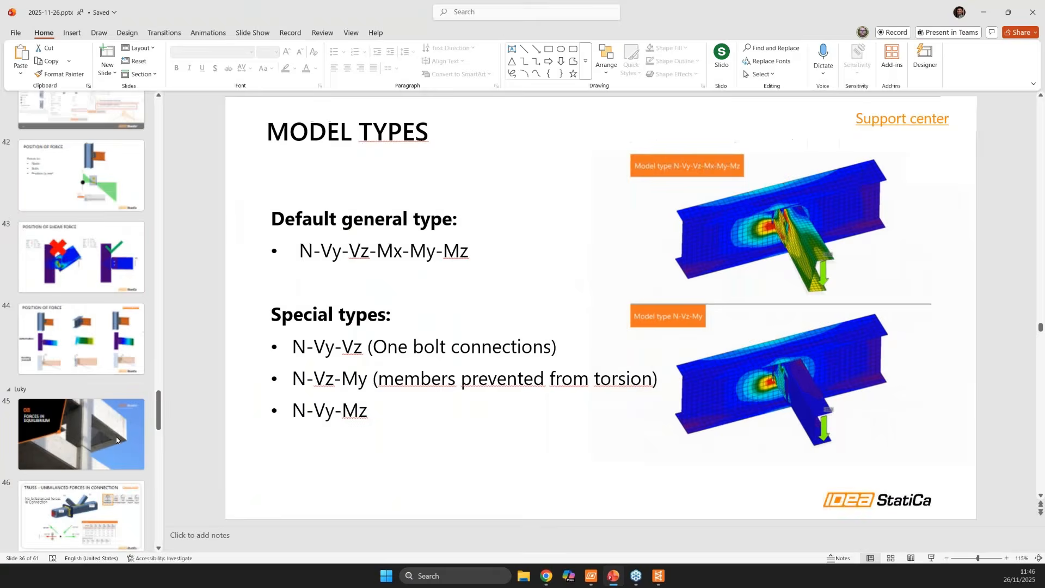
scroll(113, 440, down, 5)
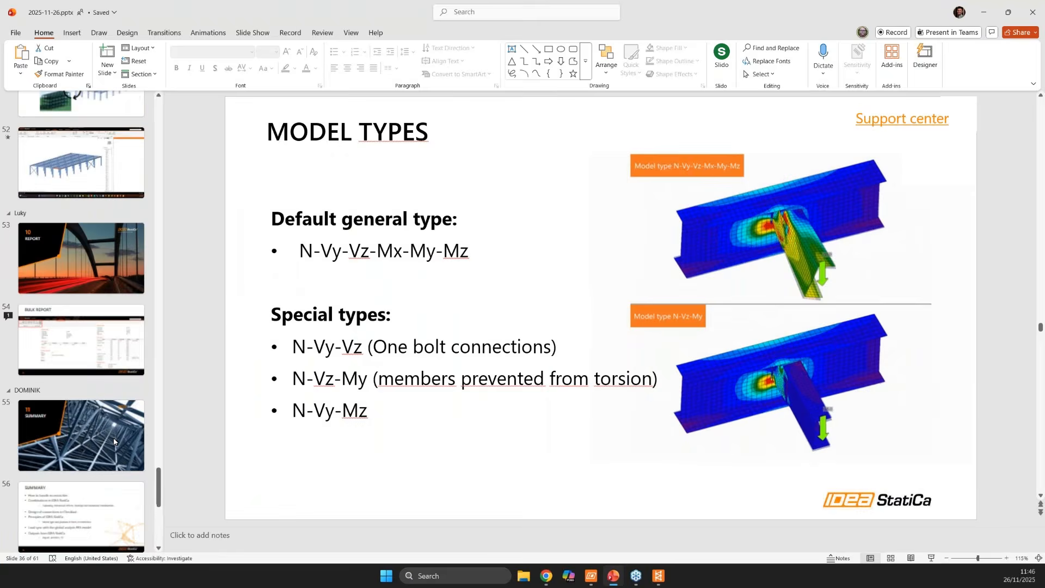
click(82, 310)
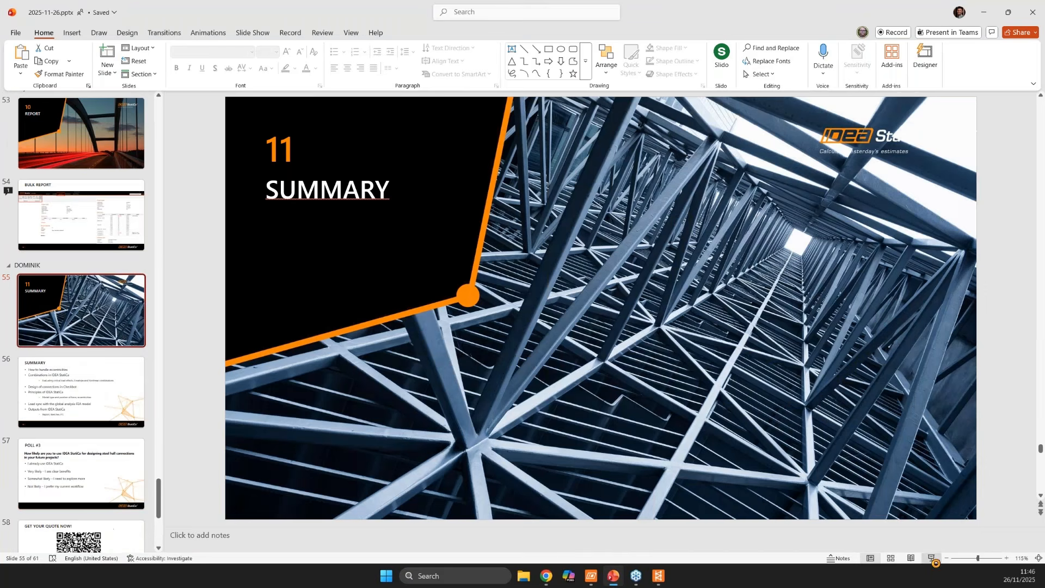
click(930, 558)
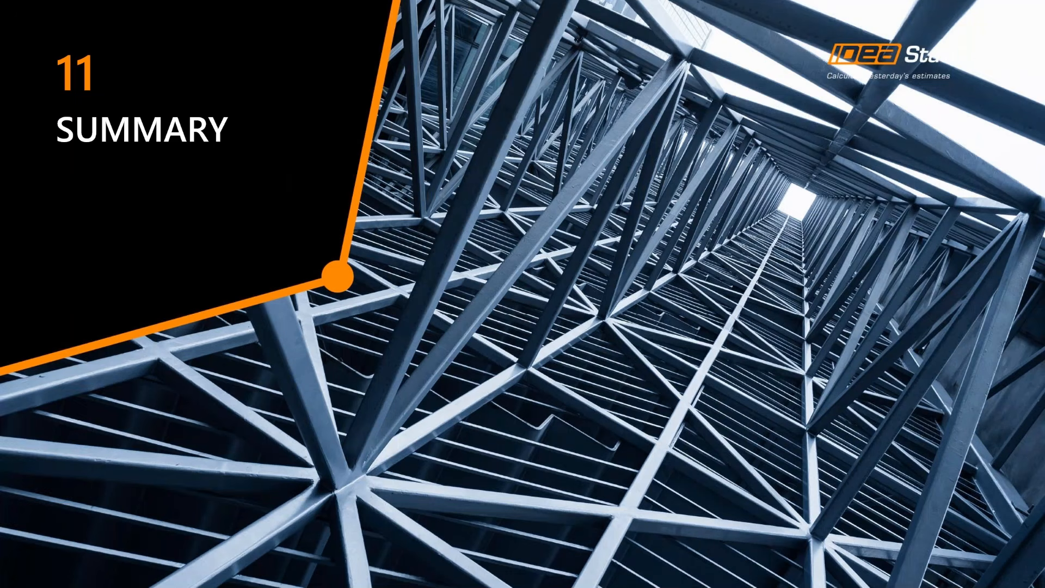
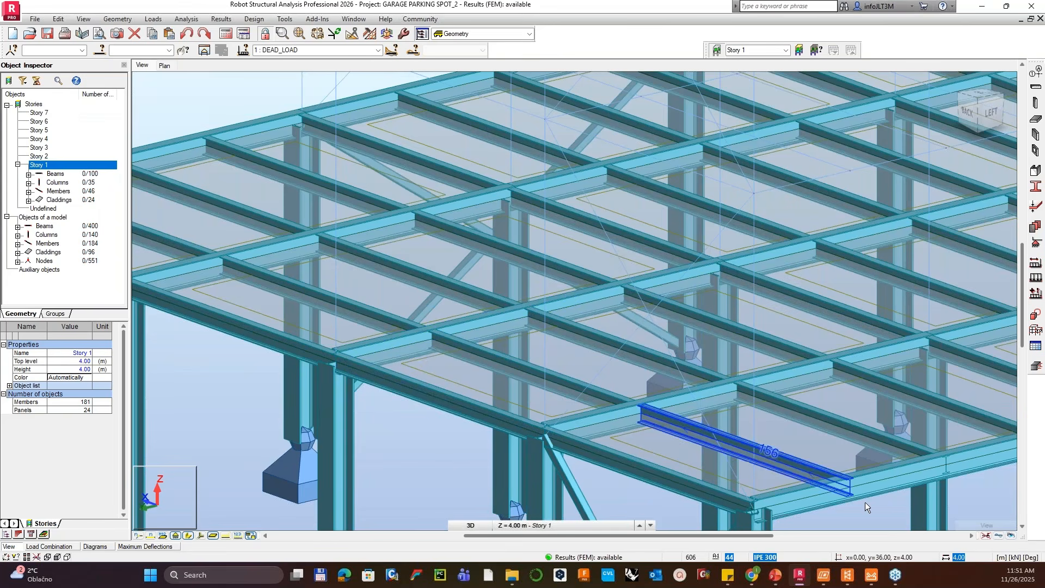
- Switch to the Checkbot project and examine the Group 4 beam connections across the garage structure
click(769, 578)
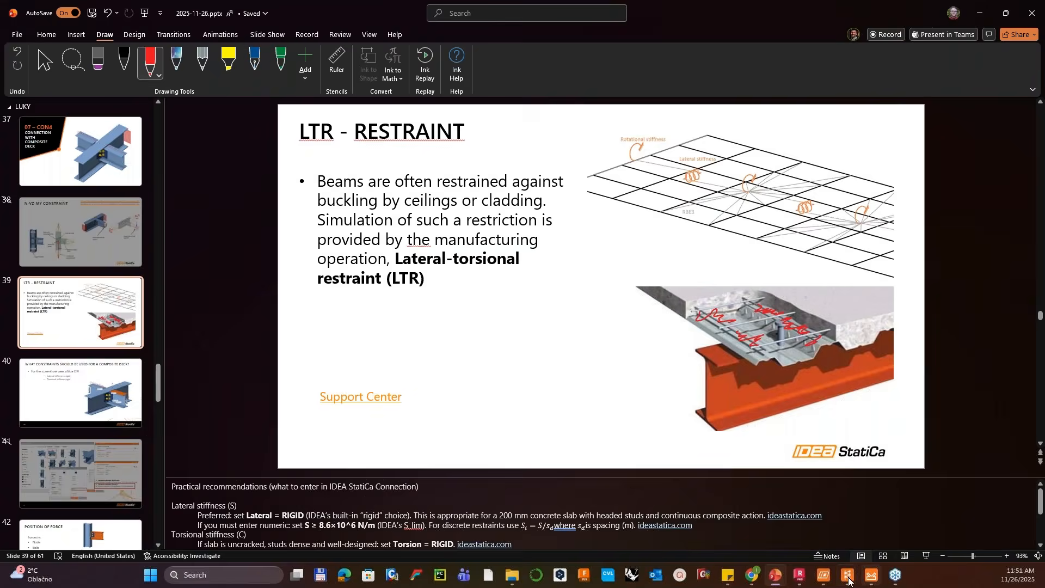
mouse_move(848, 580)
click(823, 548)
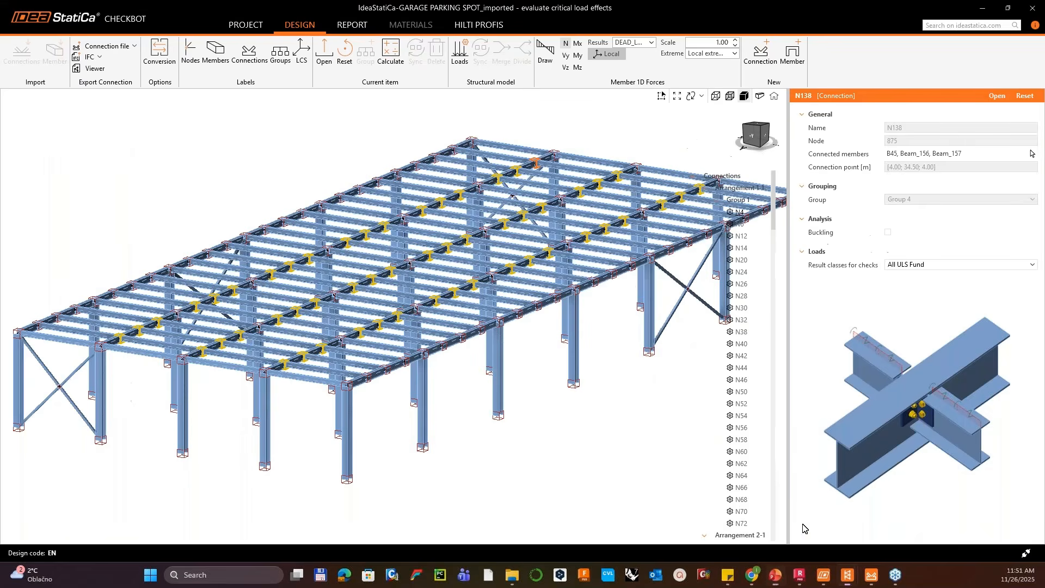
middle_drag(518, 345, 467, 374)
scroll(376, 351, down, 1)
right_drag(327, 361, 336, 357)
scroll(336, 357, up, 3)
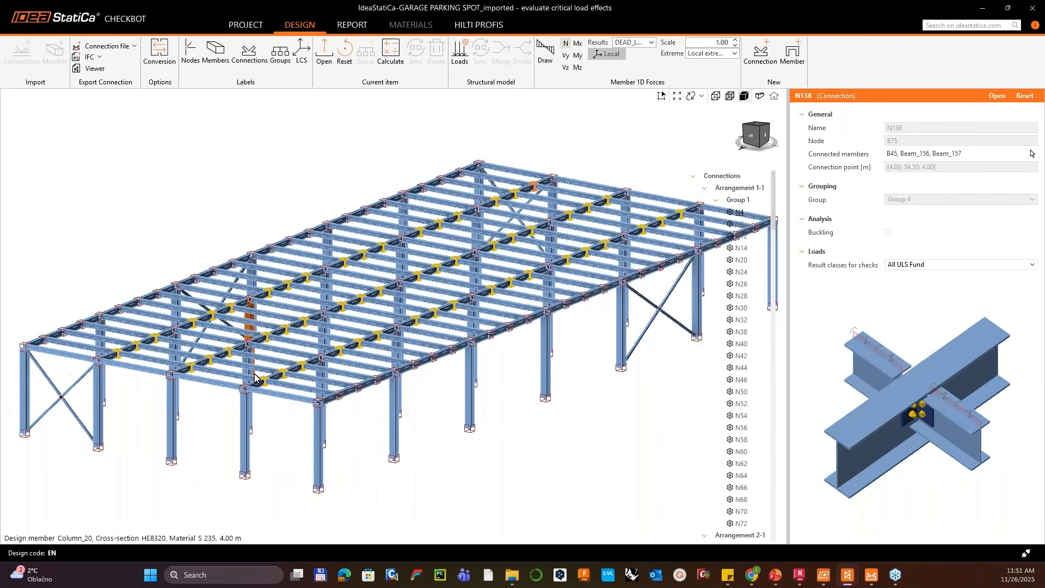
scroll(254, 377, up, 2)
scroll(254, 377, up, 5)
scroll(489, 324, down, 4)
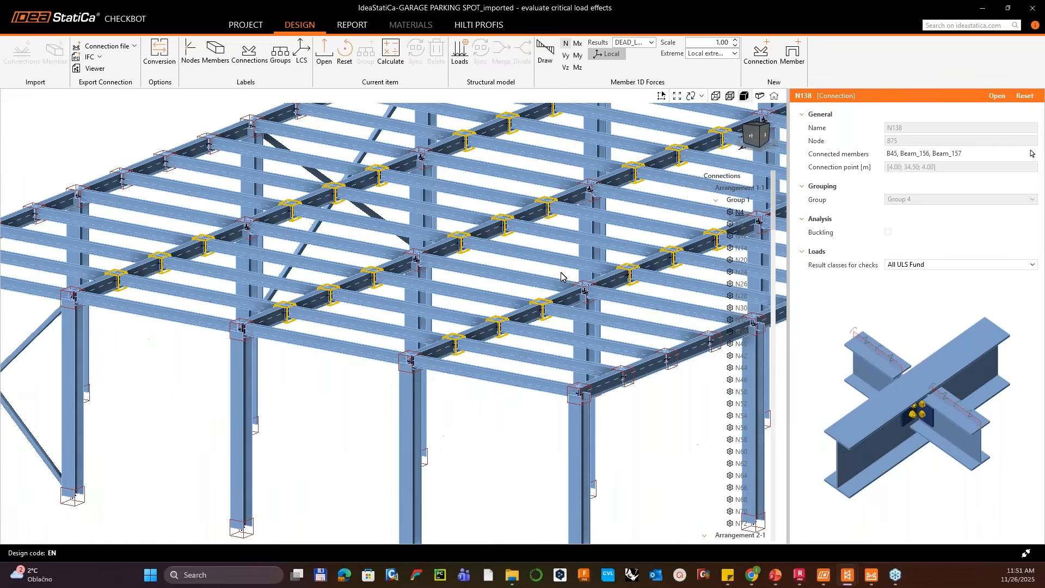
middle_drag(562, 276, 417, 323)
scroll(417, 324, down, 7)
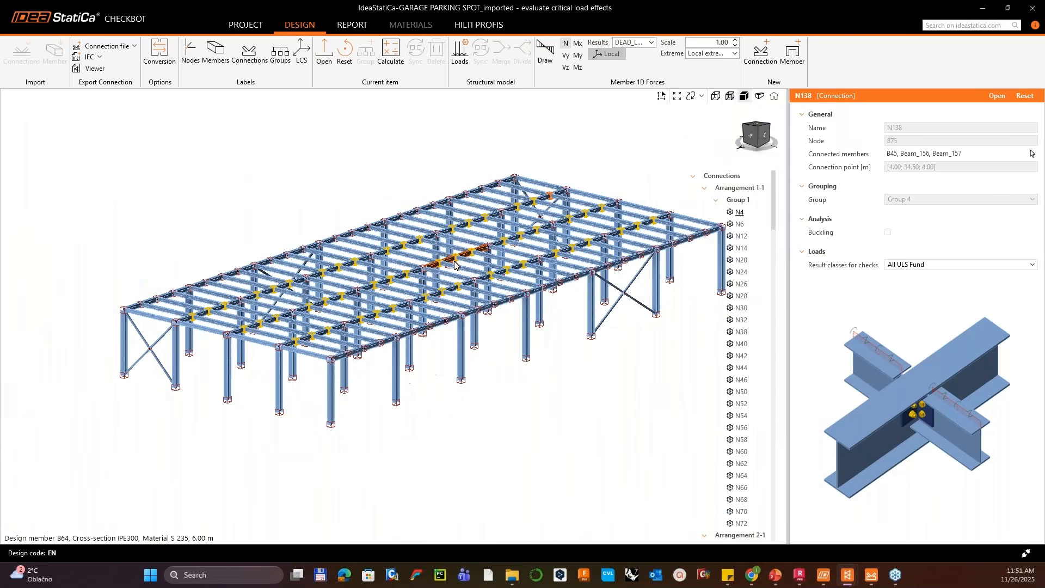
- Switch to connection N138 in IDEA StatiCa Connection, maximize it, and review which ULS load effects are active
click(874, 583)
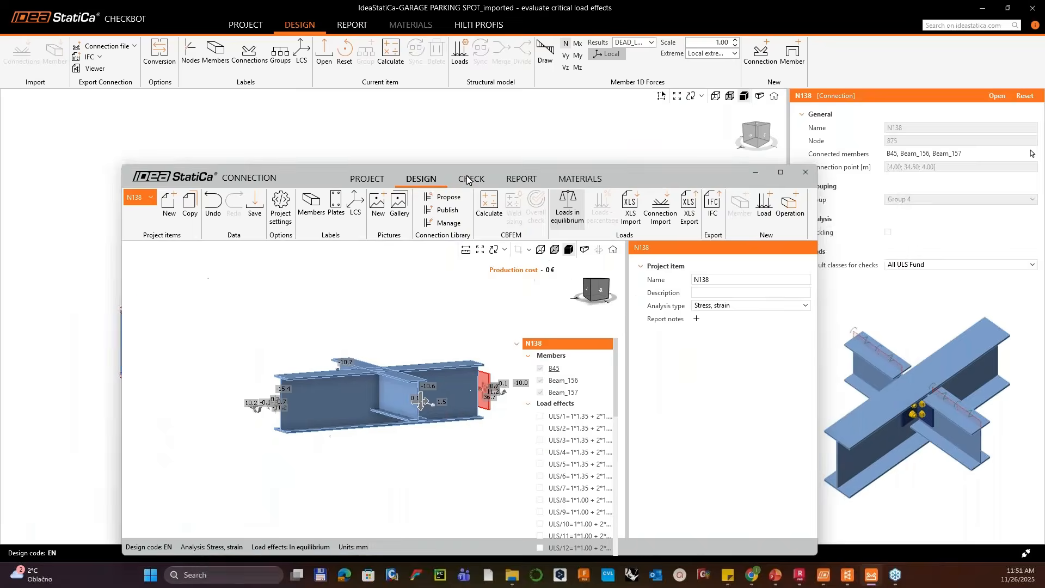
drag(469, 175, 443, 136)
click(755, 139)
ctrl+middle_drag(356, 296, 359, 321)
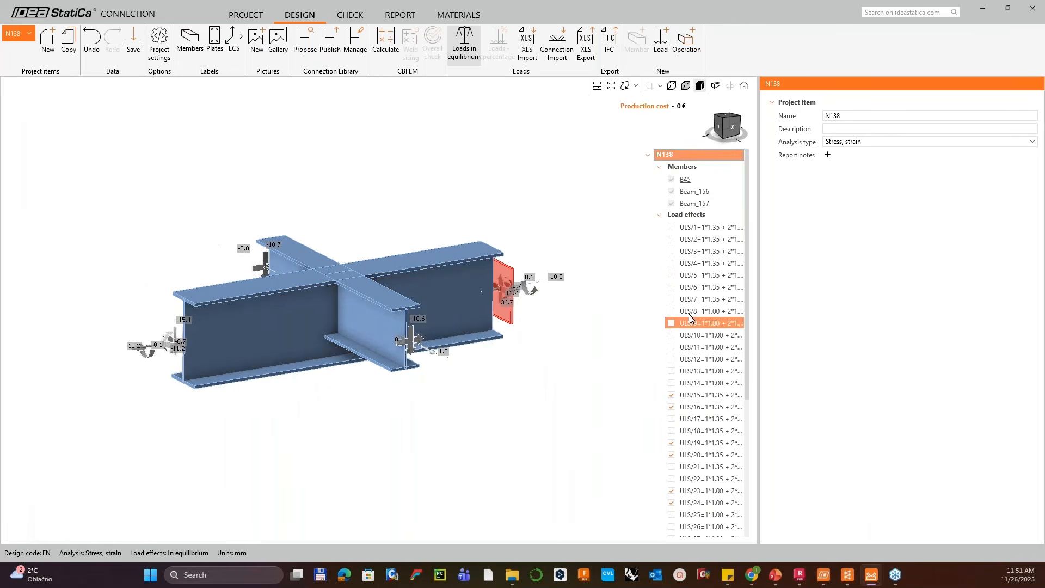
scroll(704, 287, down, 1)
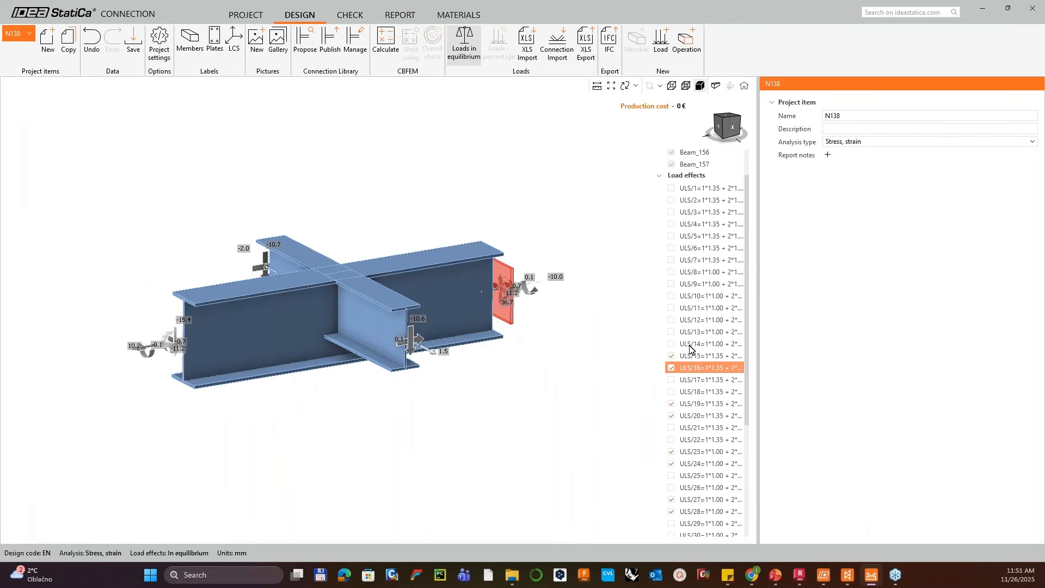
scroll(691, 327, down, 2)
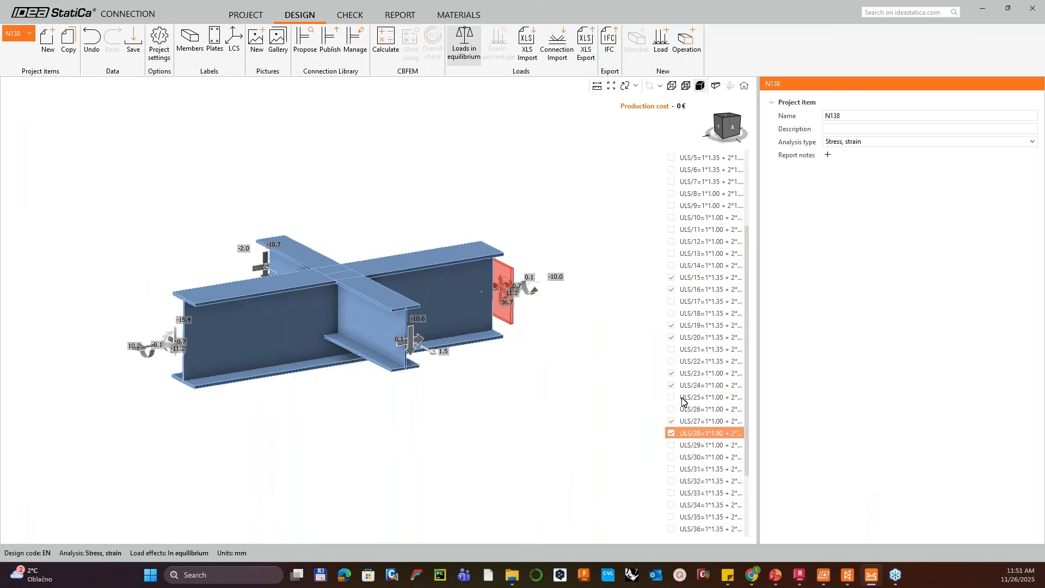
ctrl+middle_drag(426, 252, 435, 255)
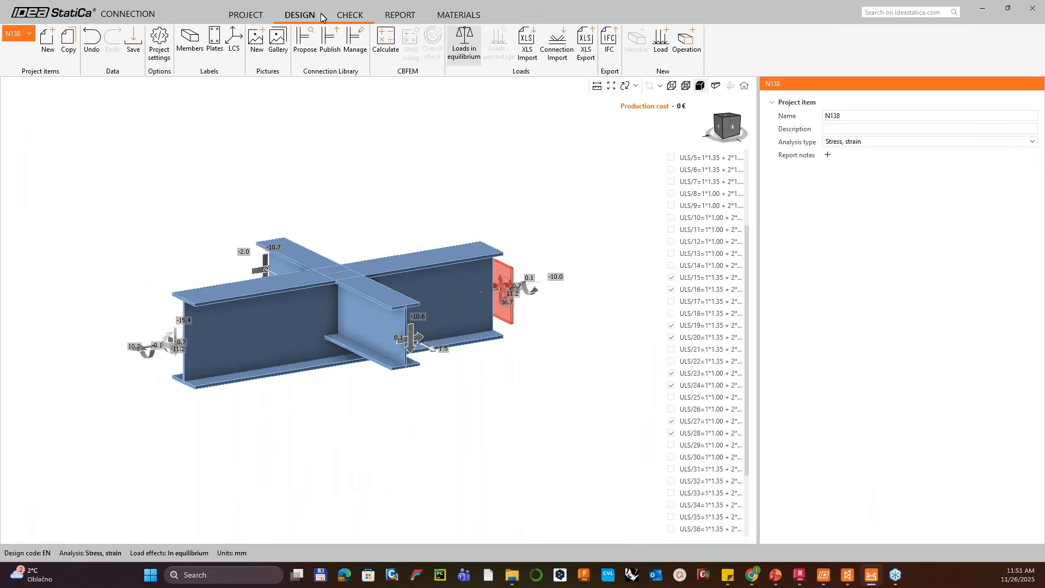
- Propose a design for N138 from the connection library and apply the predefined Doubled cleat template
click(305, 42)
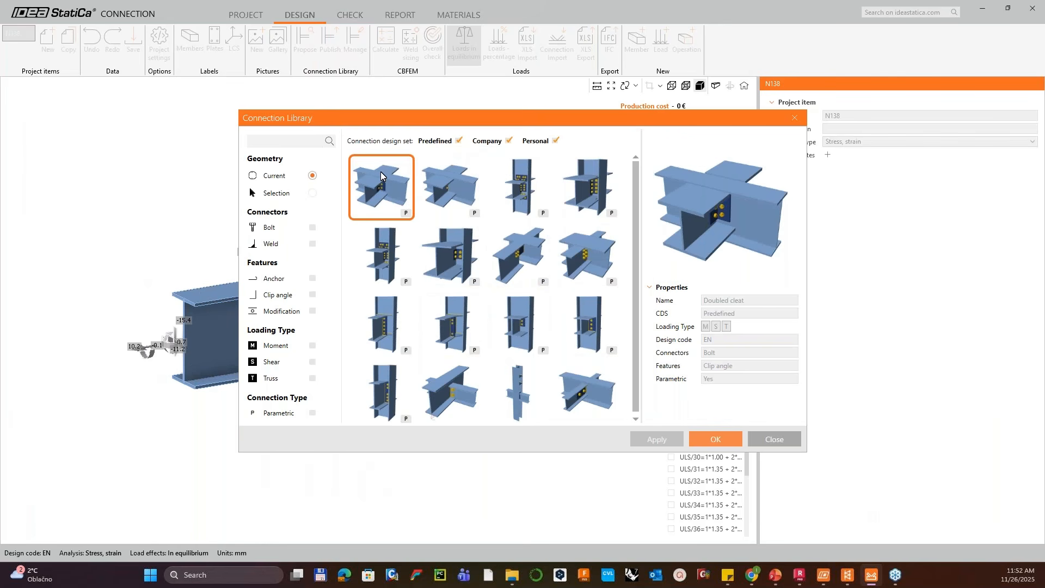
click(717, 439)
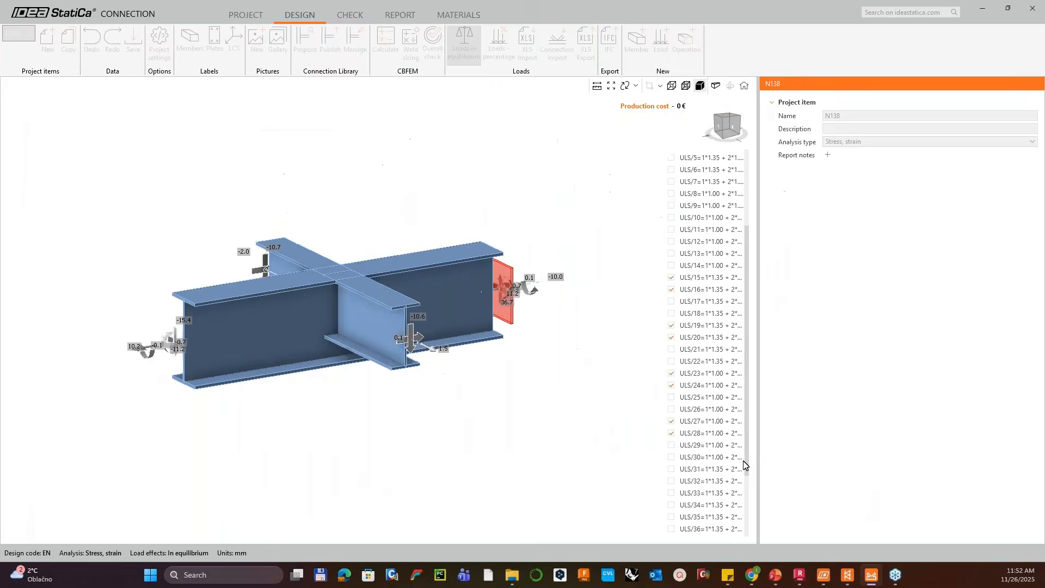
click(558, 390)
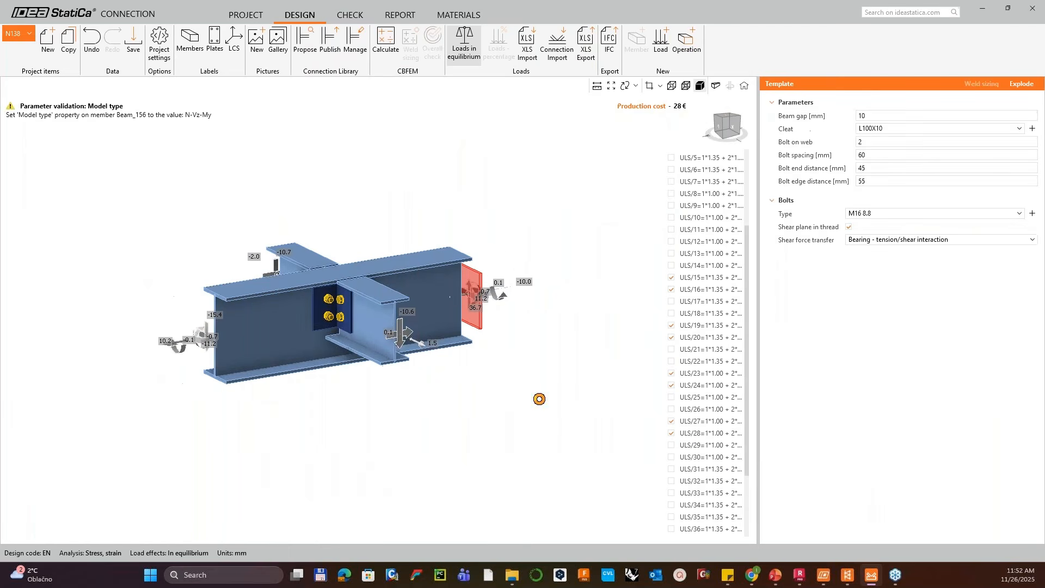
scroll(393, 313, up, 2)
middle_drag(394, 313, 280, 273)
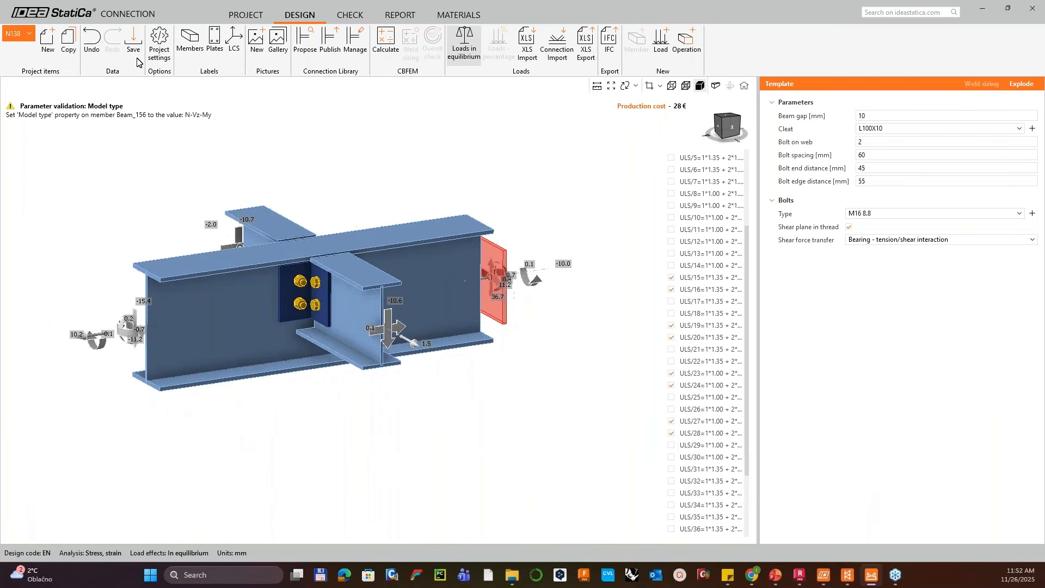
- Examine the model type validation note for Beam_156 and the bolted cleats on connection N138
click(34, 110)
click(116, 110)
middle_drag(328, 311, 354, 289)
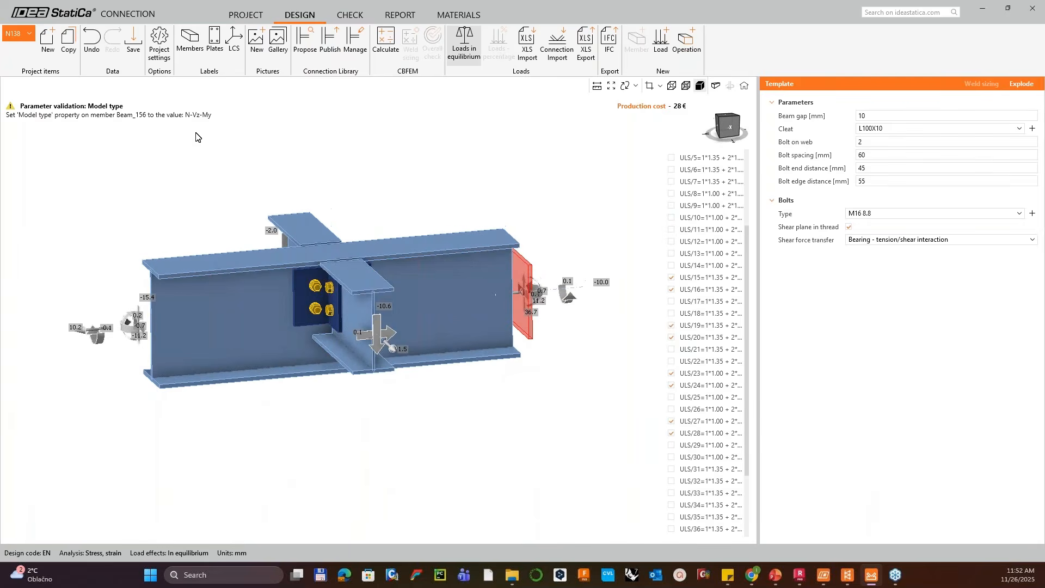
middle_drag(373, 199, 370, 200)
middle_drag(329, 286, 307, 268)
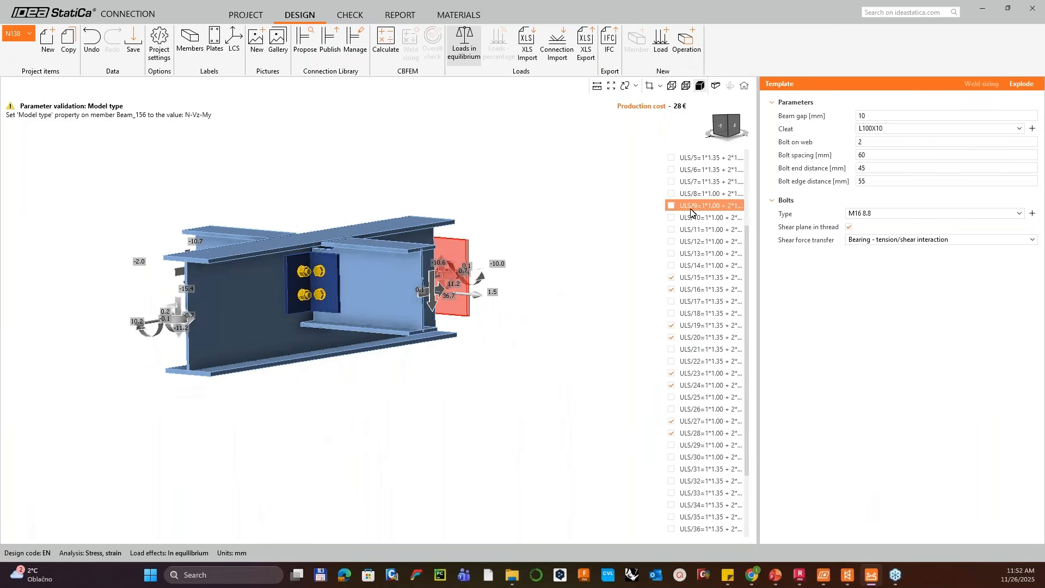
- Add a Lateral-Torsional Restraint operation on top flange 1 of Beam_156 in connection N138
scroll(754, 263, down, 3)
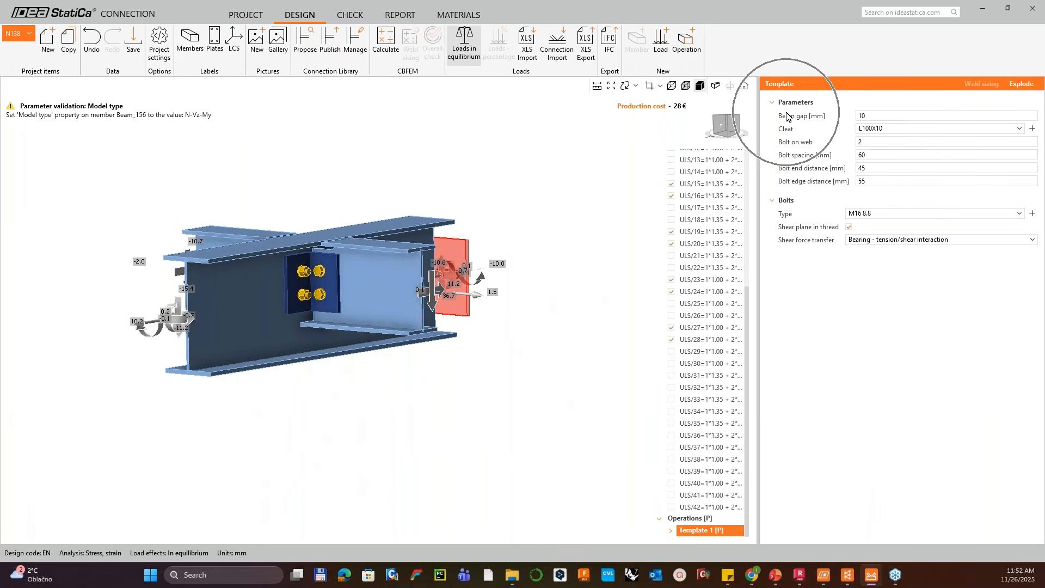
click(686, 47)
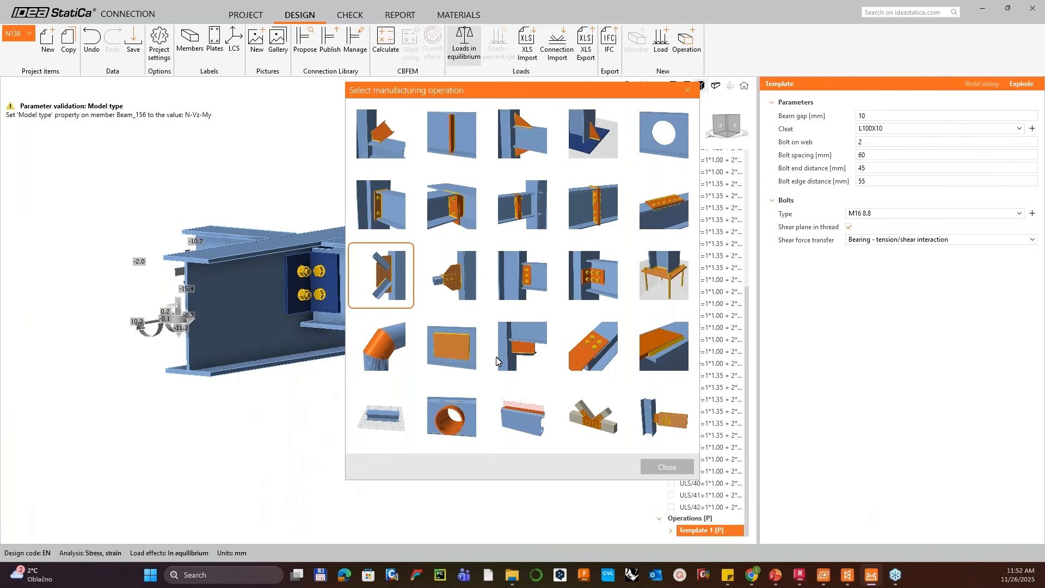
click(517, 426)
right_drag(380, 196, 377, 203)
middle_drag(378, 203, 451, 229)
middle_drag(319, 236, 357, 242)
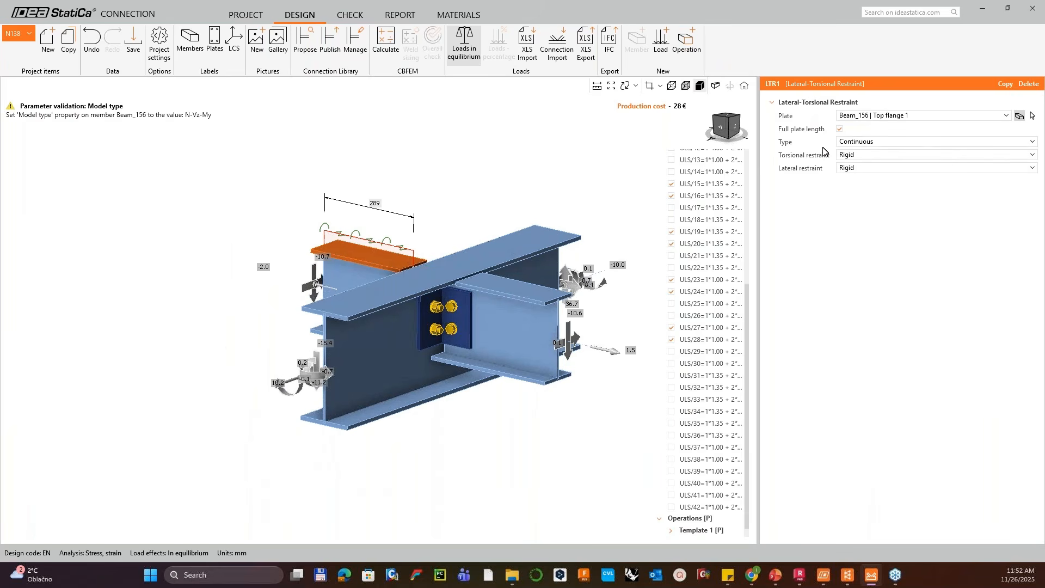
- Set the lateral-torsional restraint type to Discrete and inspect the restraint symbols on the Beam_156 top flange
click(865, 144)
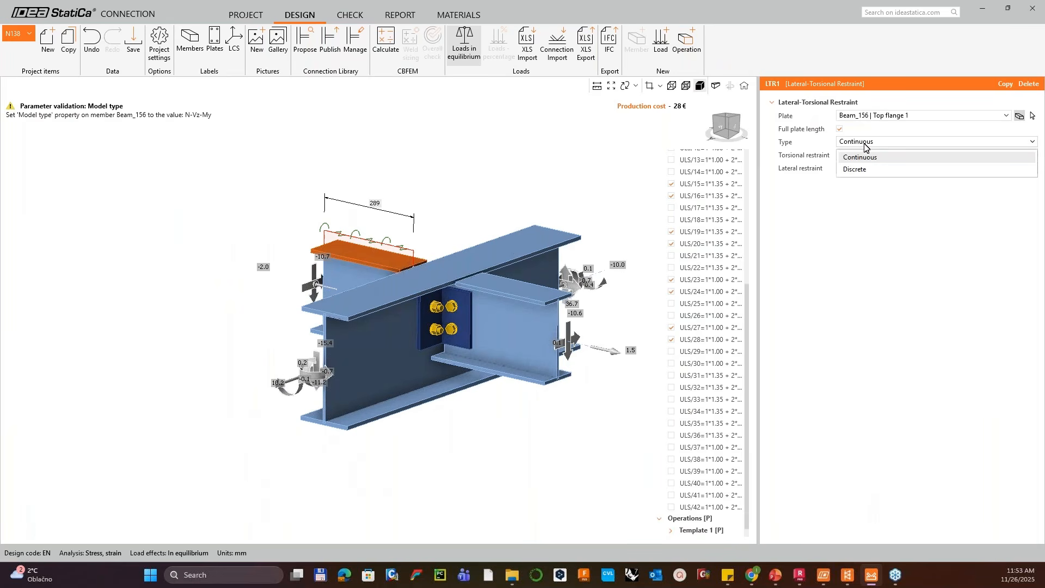
click(867, 169)
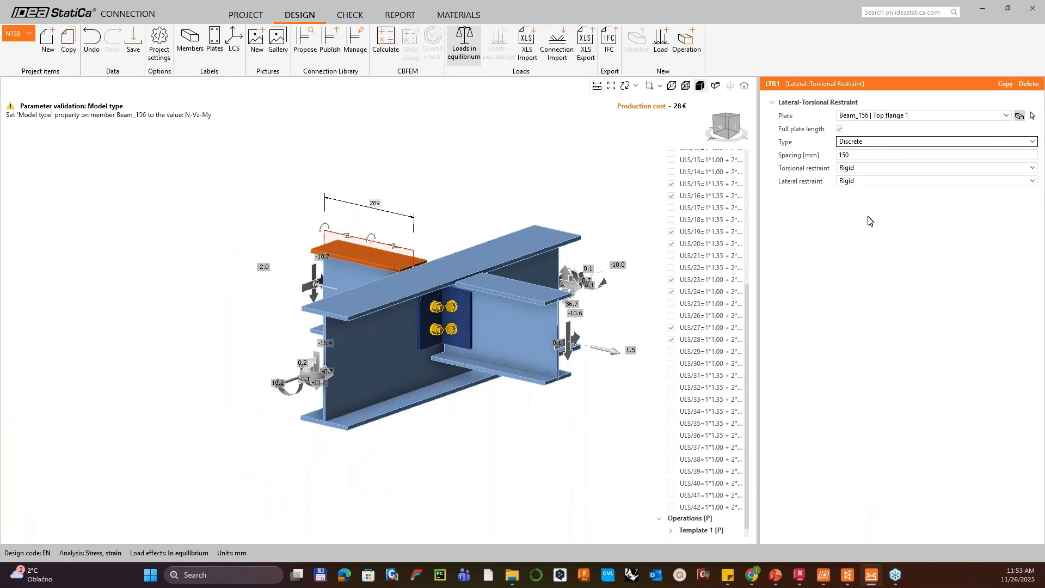
right_drag(403, 242, 320, 245)
scroll(320, 243, up, 5)
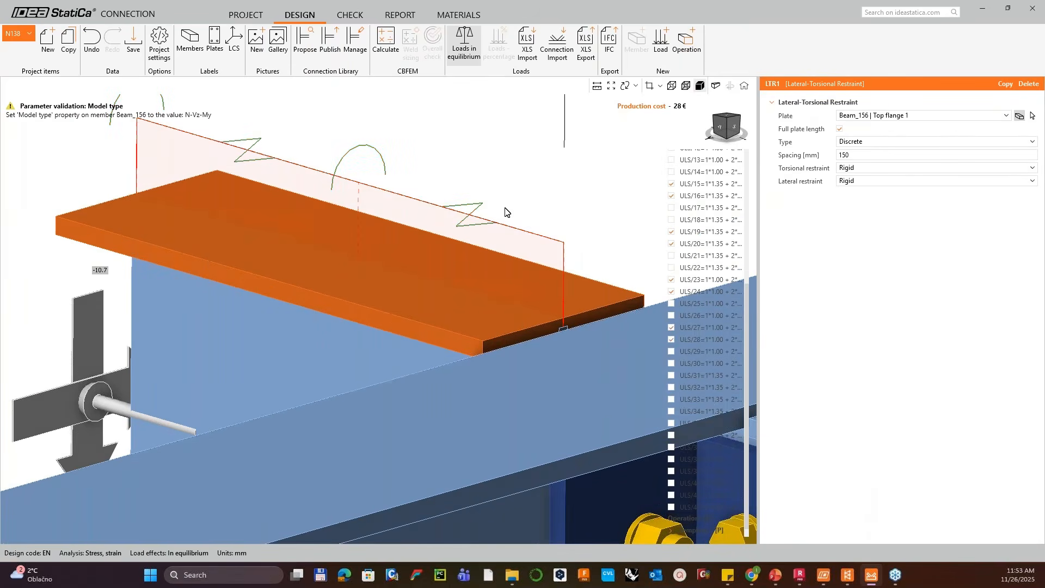
scroll(512, 210, down, 3)
scroll(544, 207, up, 1)
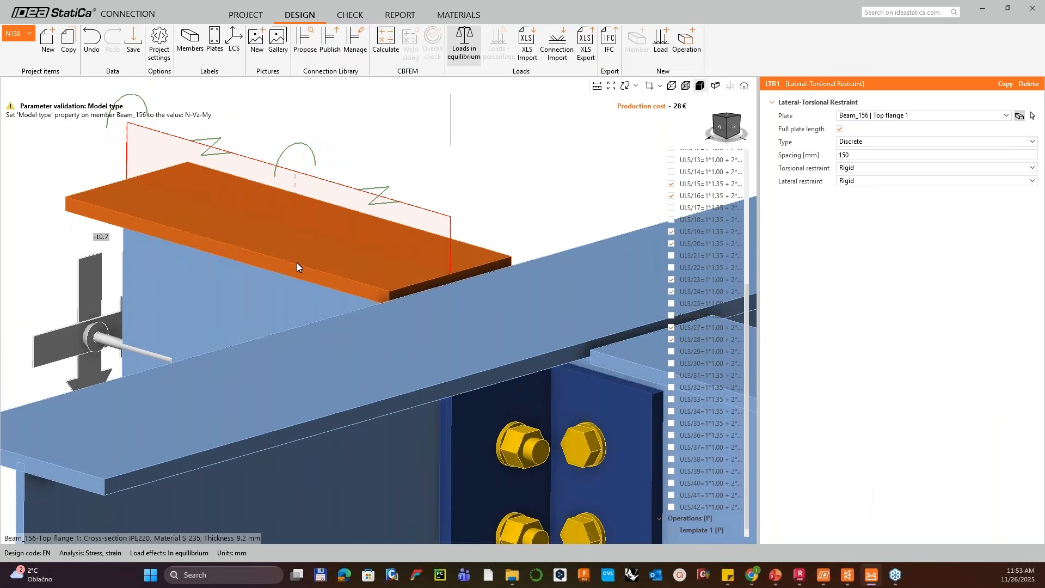
- Review the lateral restraint setting and try Set stiffness for the torsional restraint on the Beam_156 top flange
click(850, 180)
scroll(256, 331, down, 4)
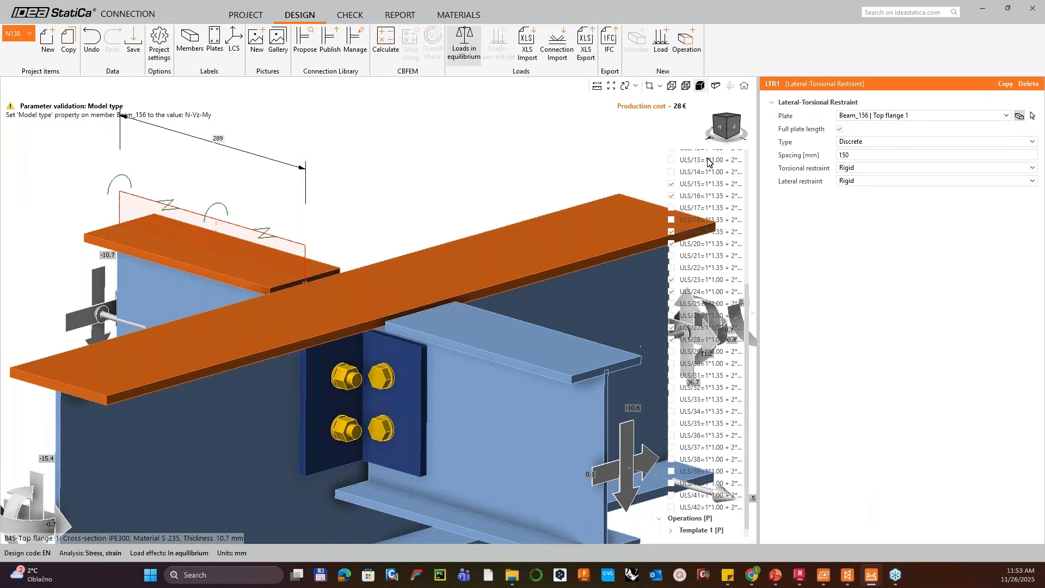
click(810, 175)
middle_drag(382, 262, 354, 252)
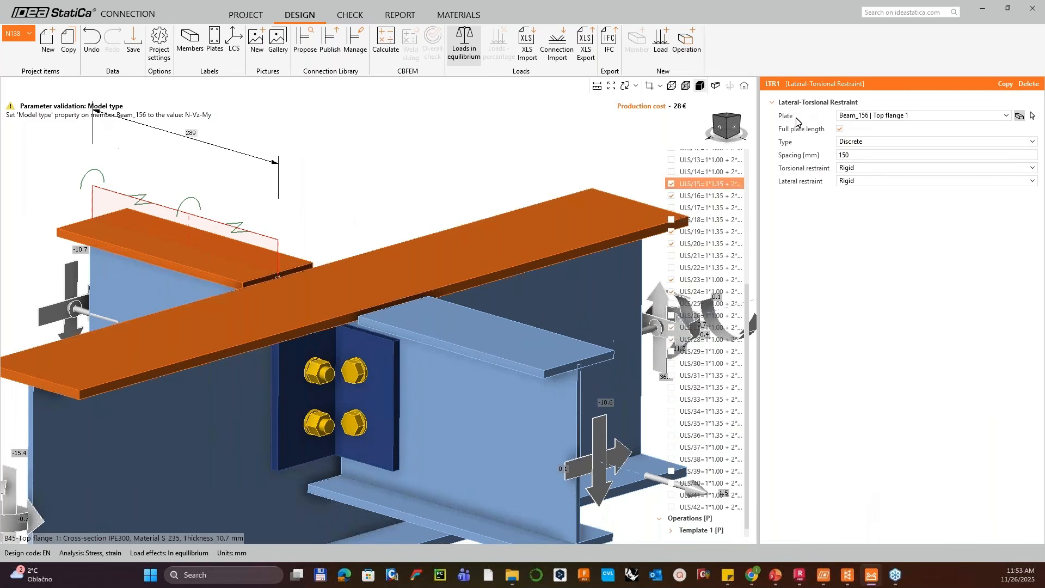
click(860, 168)
click(877, 210)
key(ctrl)
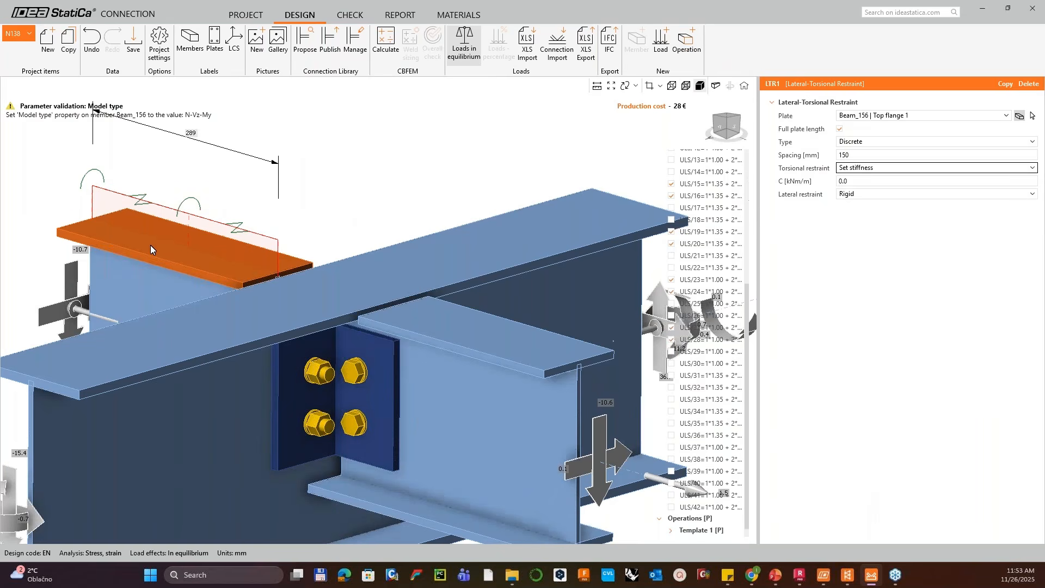
scroll(278, 221, down, 4)
right_drag(326, 243, 361, 237)
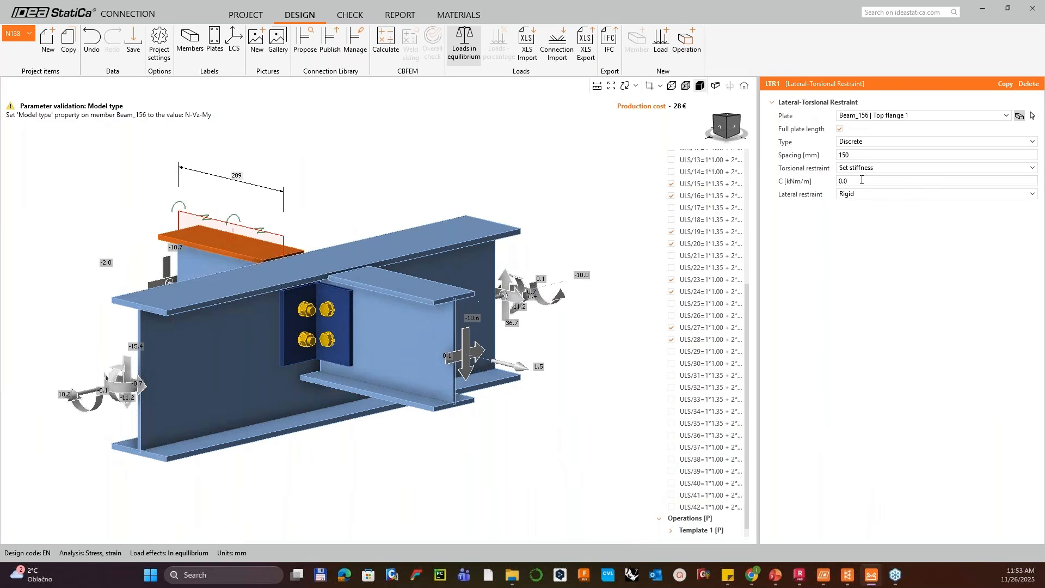
right_drag(233, 288, 215, 275)
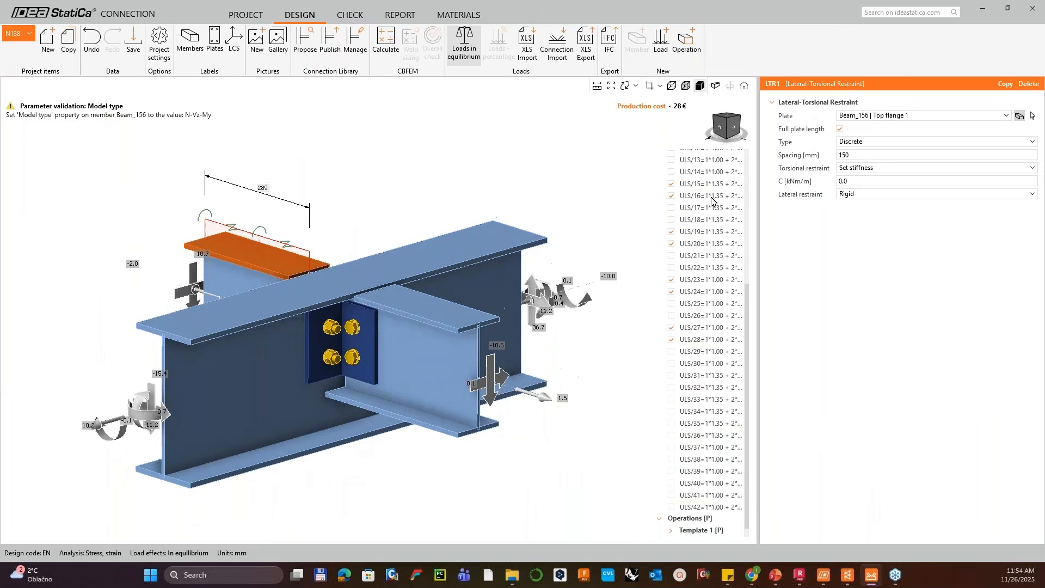
- Return the torsional restraint of the Beam_156 top flange to Rigid
click(876, 170)
click(862, 193)
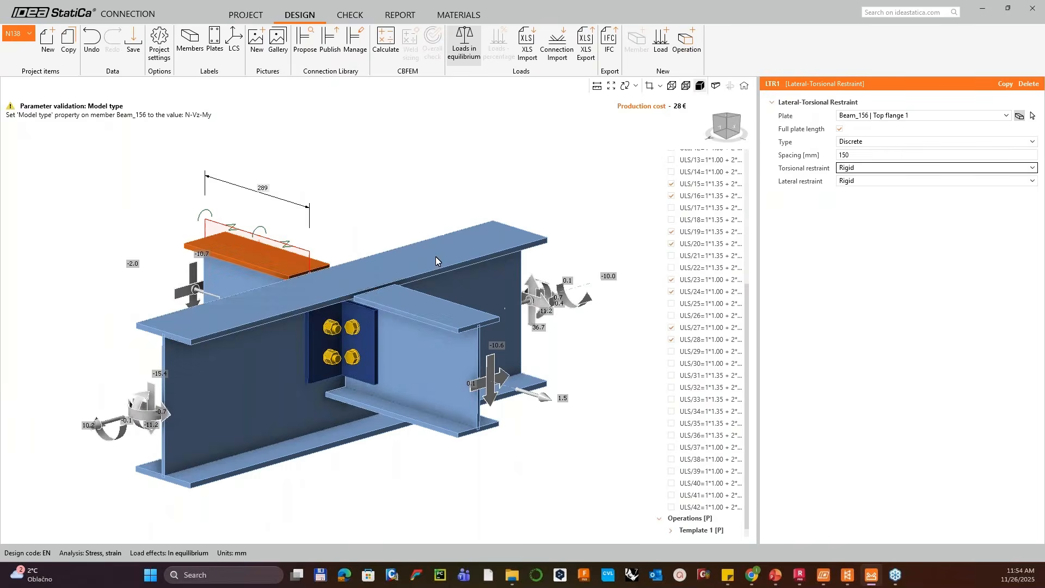
middle_drag(416, 243, 429, 246)
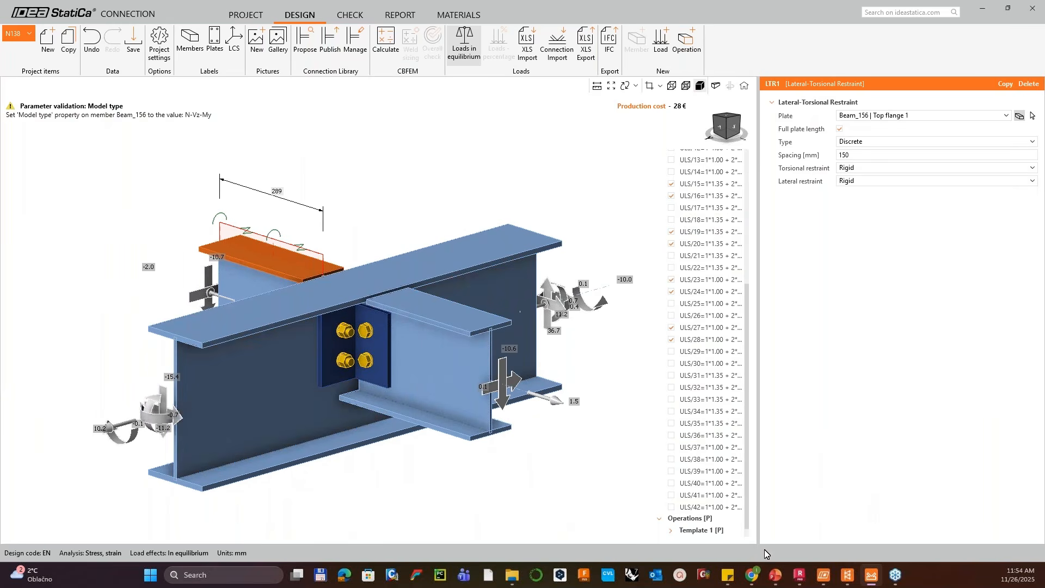
- Switch to the PowerPoint presentation and open the Support Center article linked on the LTR - Restraint slide
mouse_move(753, 582)
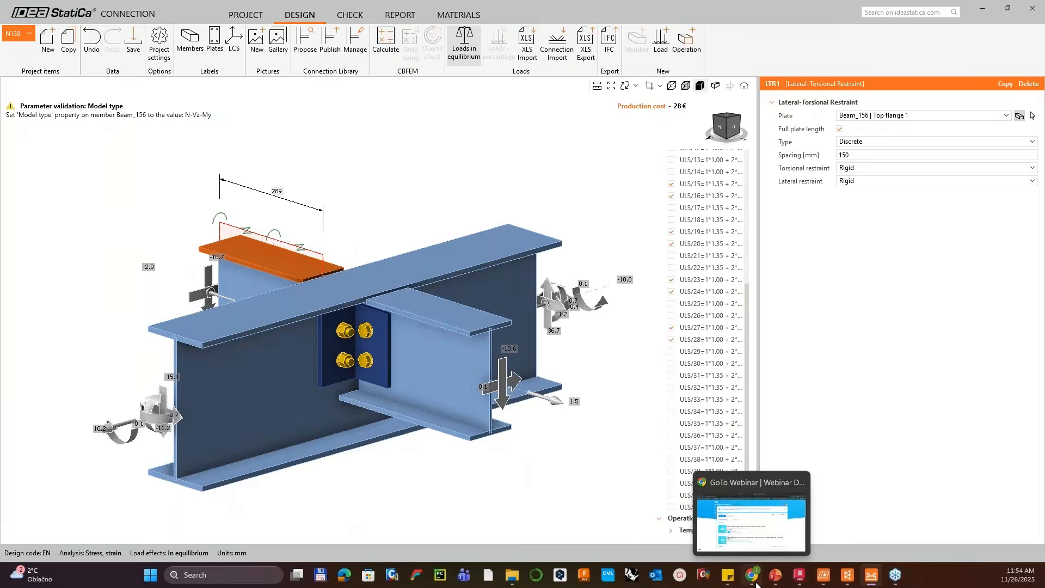
click(776, 581)
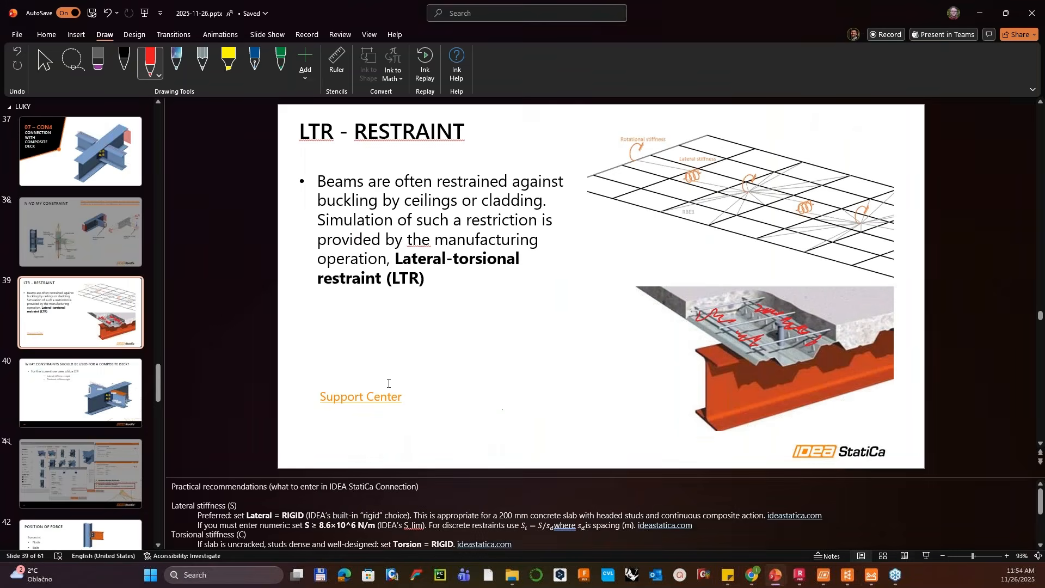
double_click(380, 399)
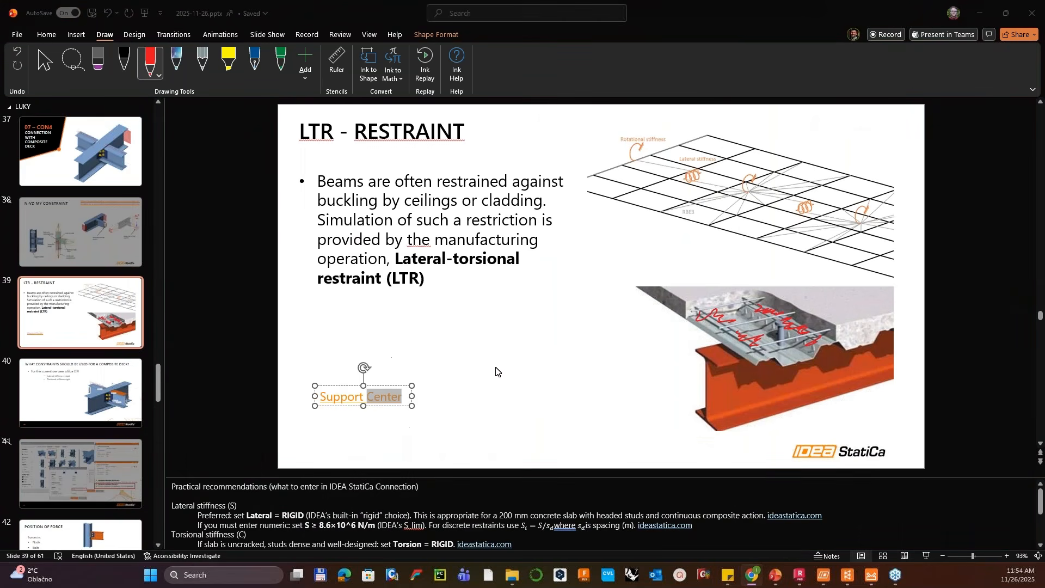
drag(895, 235, 550, 175)
click(733, 143)
- Read the model description, stiffness definitions and verification charts in the lateral-torsional restraint article
scroll(426, 334, down, 6)
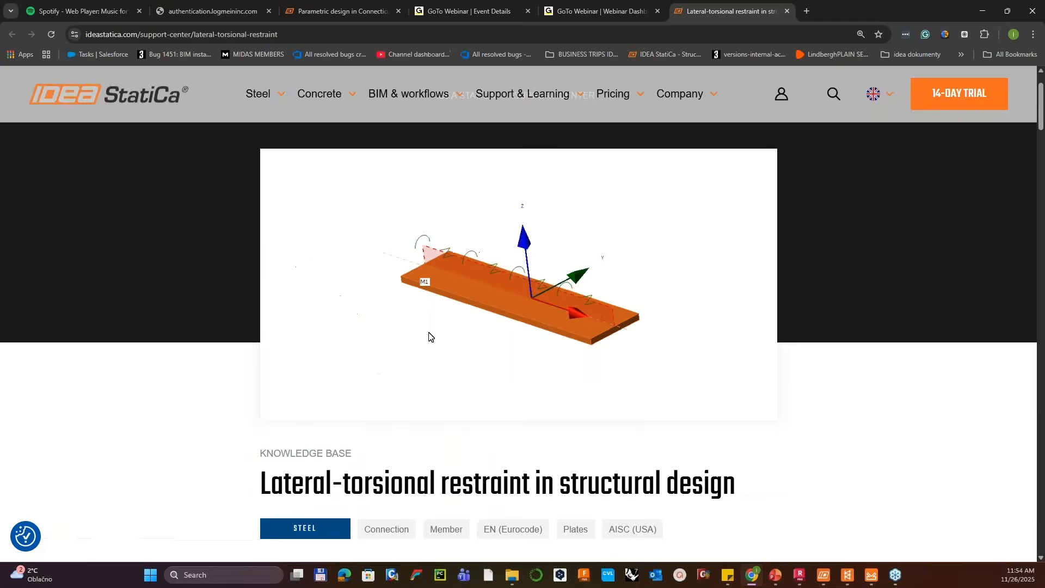
scroll(464, 345, down, 2)
scroll(393, 302, up, 1)
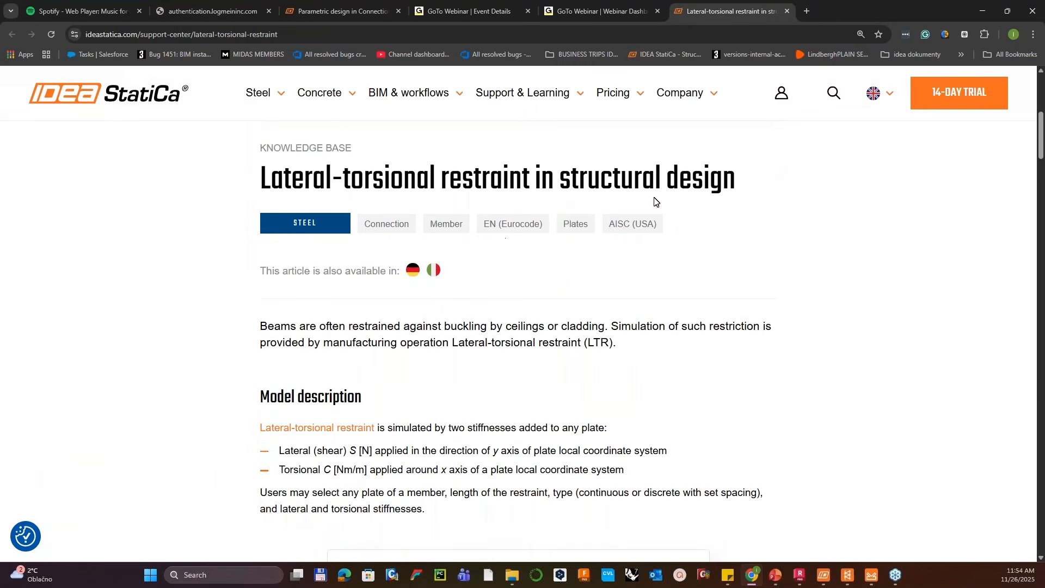
scroll(655, 201, down, 10)
scroll(642, 257, down, 5)
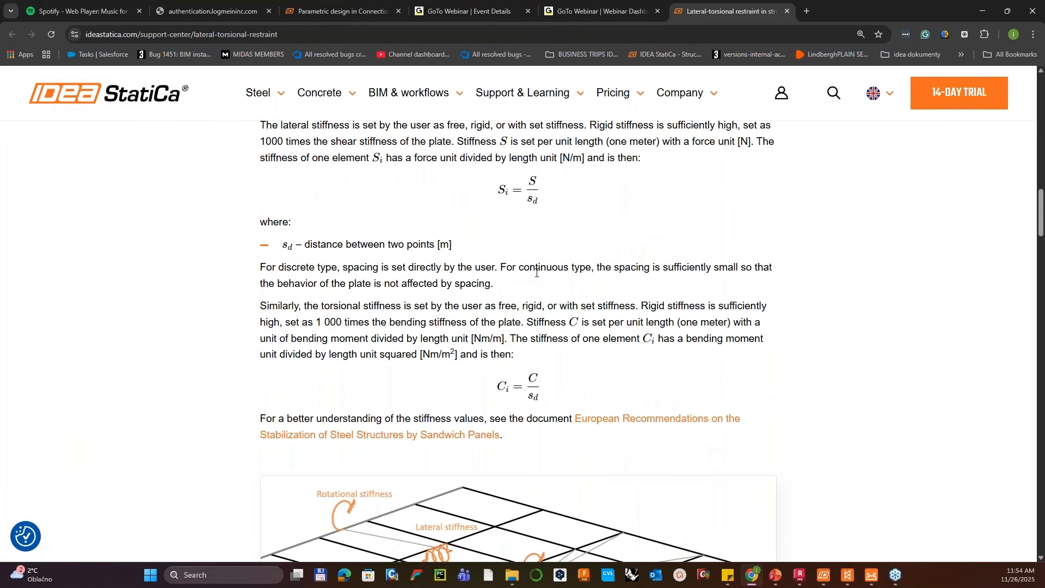
scroll(522, 275, down, 2)
scroll(505, 278, down, 2)
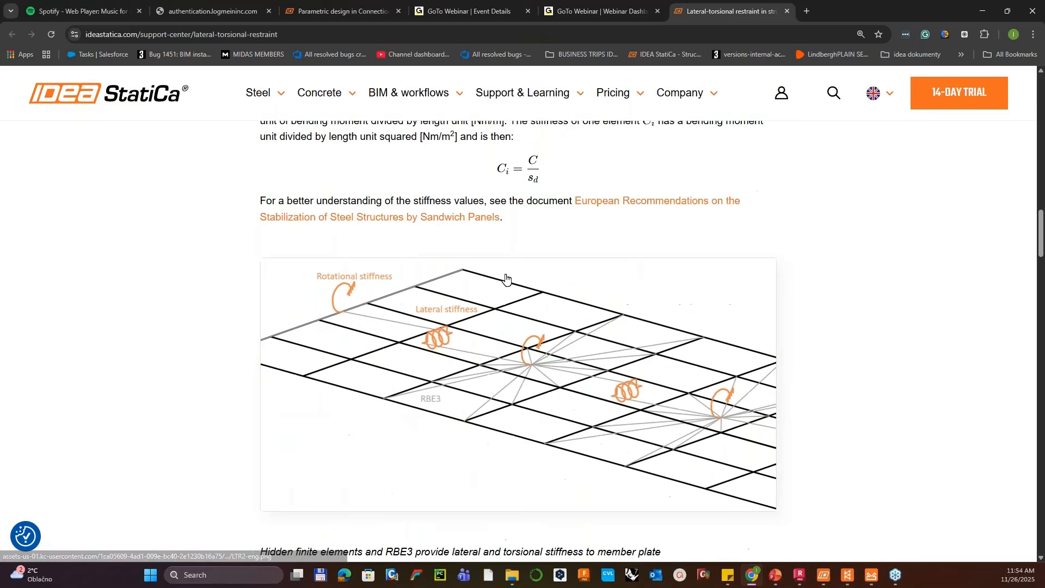
scroll(495, 276, down, 1)
scroll(493, 298, down, 13)
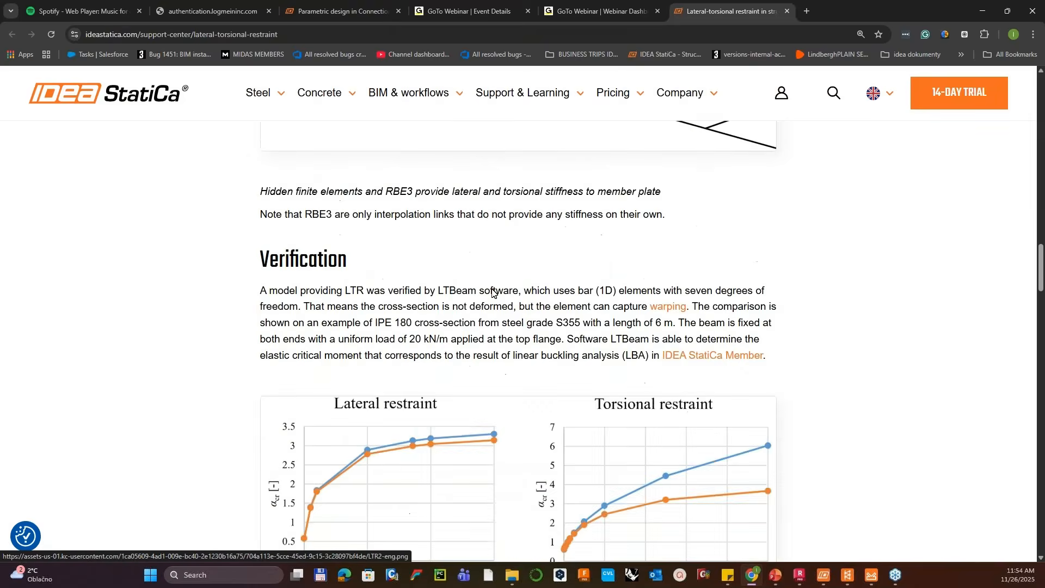
scroll(494, 305, down, 6)
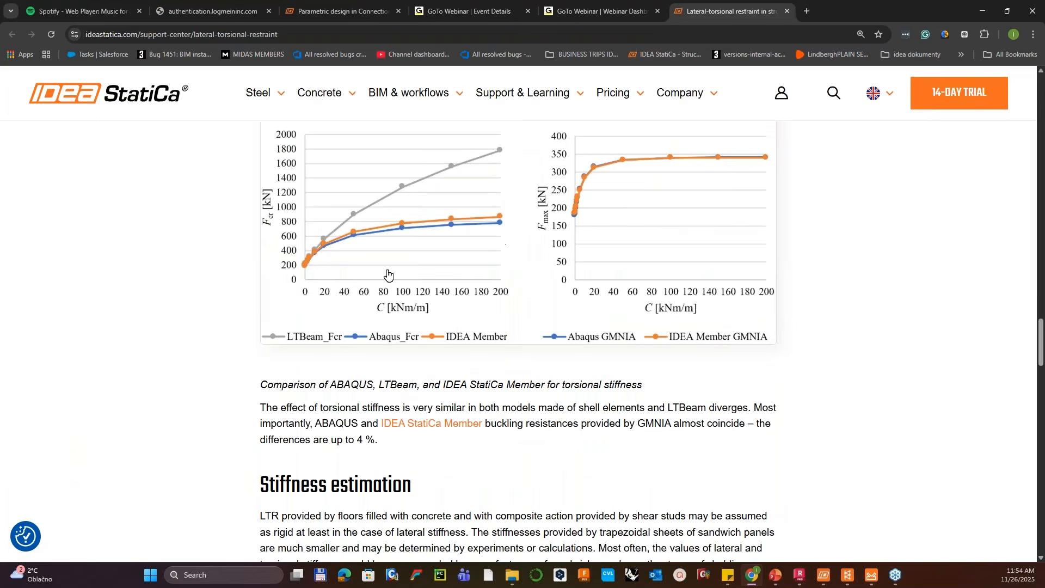
- Read the Stiffness estimation section covering trapezoidal sheets and sandwich panels in the lateral-torsional restraint article
click(403, 335)
scroll(403, 335, down, 5)
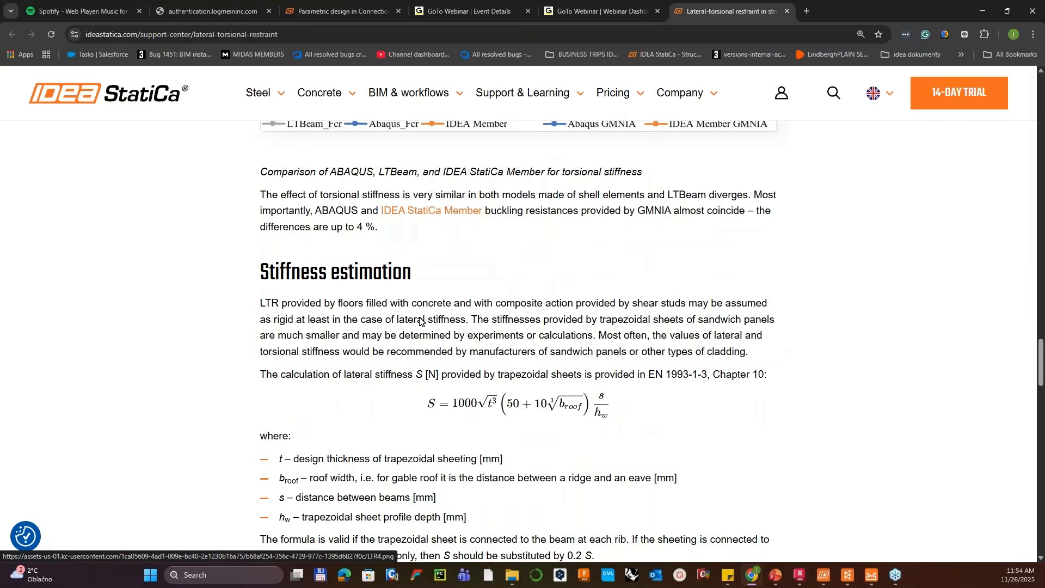
scroll(433, 288, up, 5)
scroll(433, 289, down, 6)
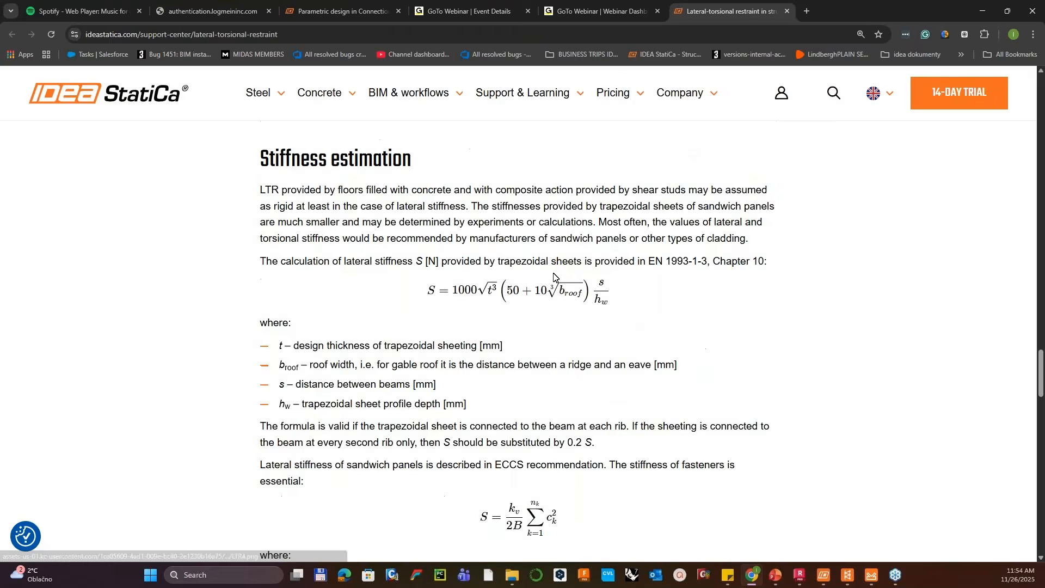
scroll(457, 296, down, 2)
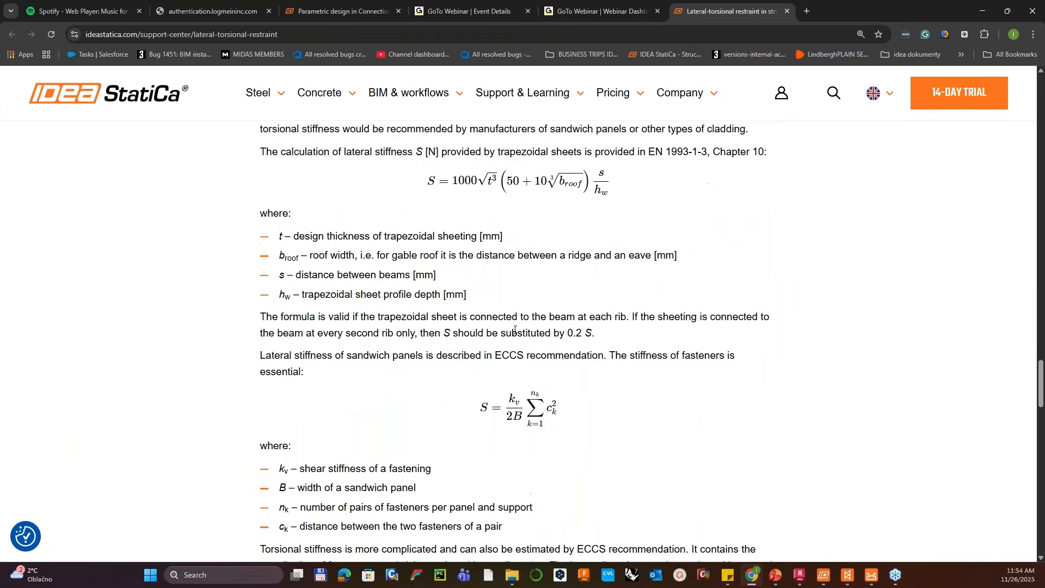
scroll(598, 381, down, 5)
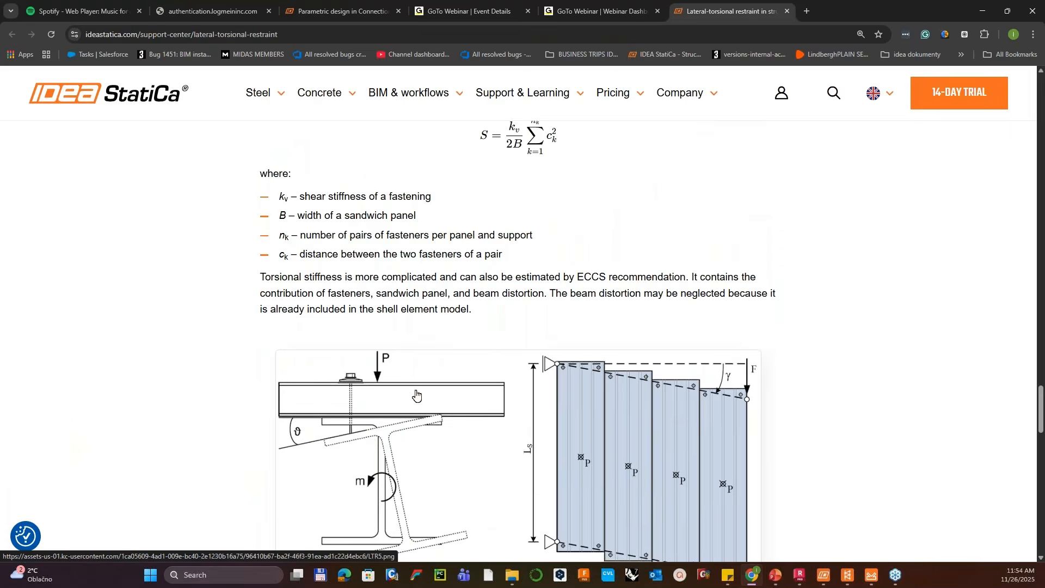
scroll(416, 395, down, 5)
scroll(416, 394, down, 3)
scroll(495, 379, up, 10)
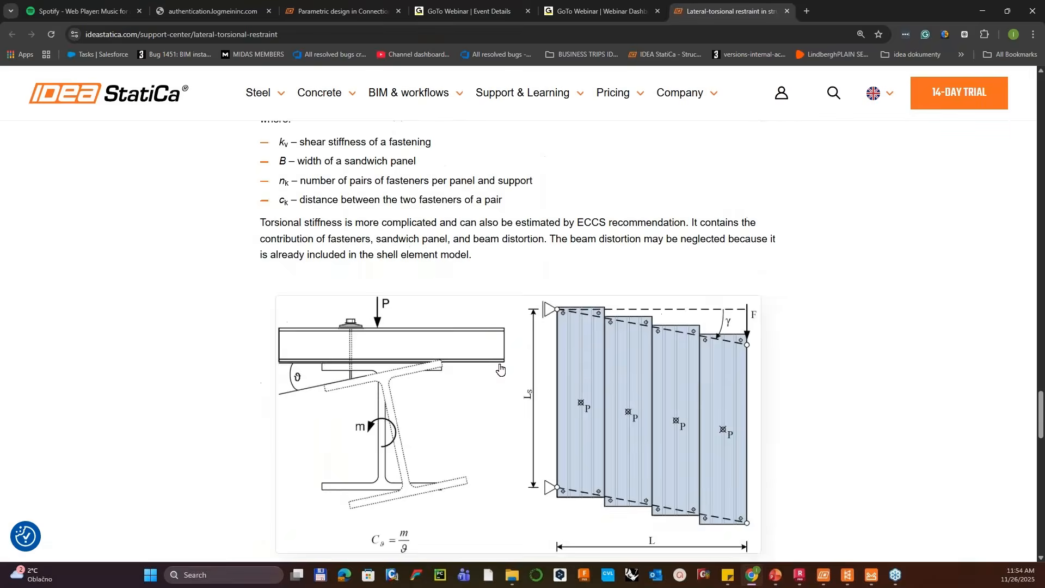
- Go back to the stiffness description and open the linked European Recommendations on the Stabilization of Steel Structures by Sandwich Panels
scroll(639, 311, up, 18)
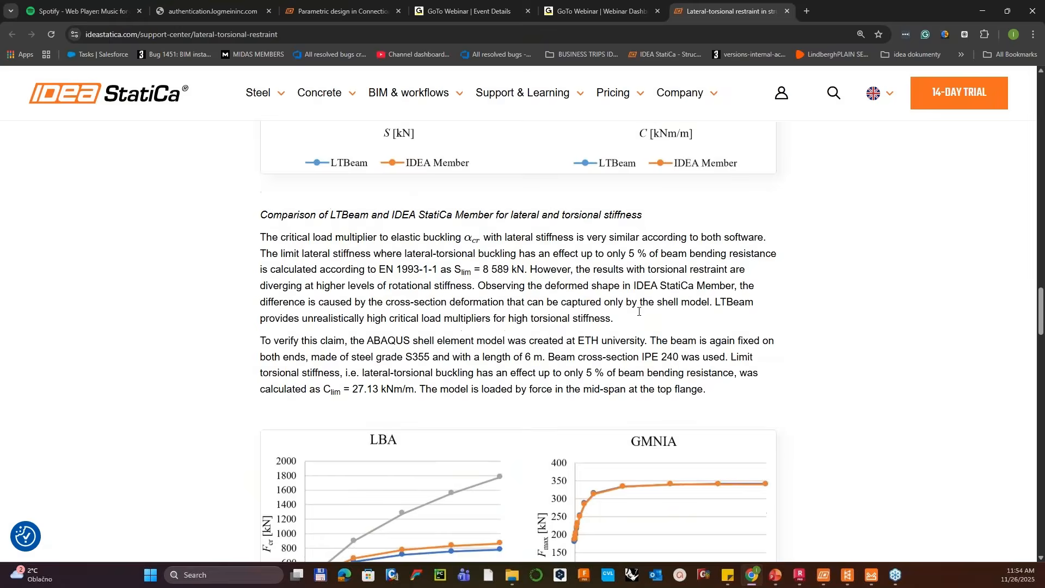
scroll(648, 327, up, 4)
scroll(674, 372, up, 9)
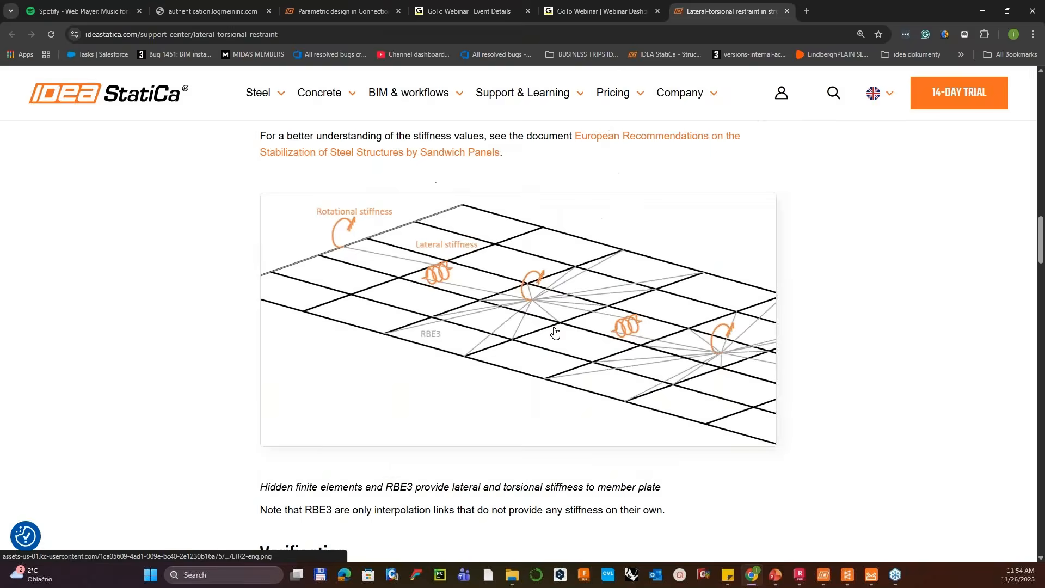
click(663, 367)
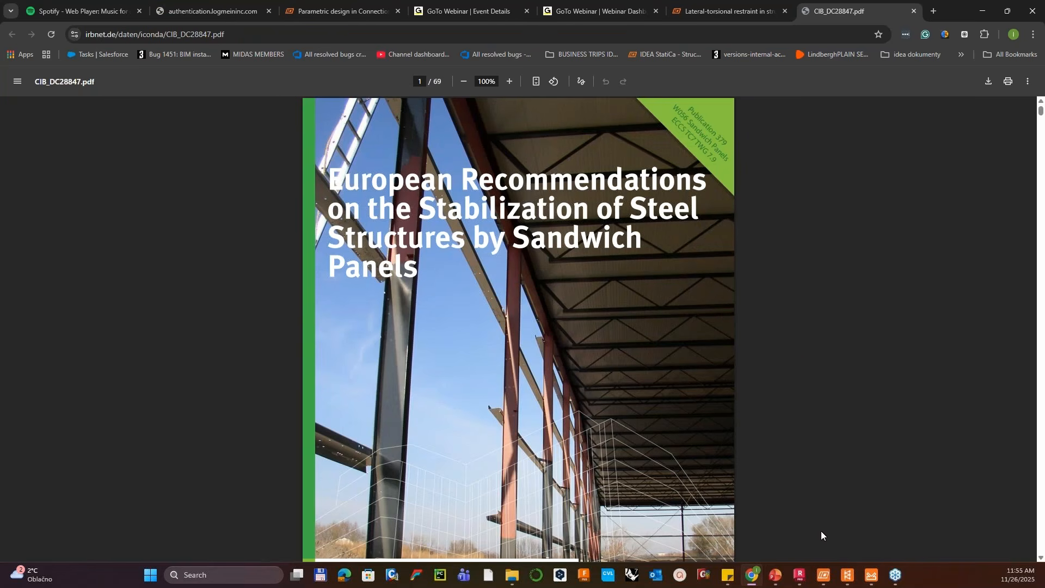
- Return to PowerPoint, present the LTR - Restraint slide and the following composite deck constraints slide, and end the slide show
click(975, 16)
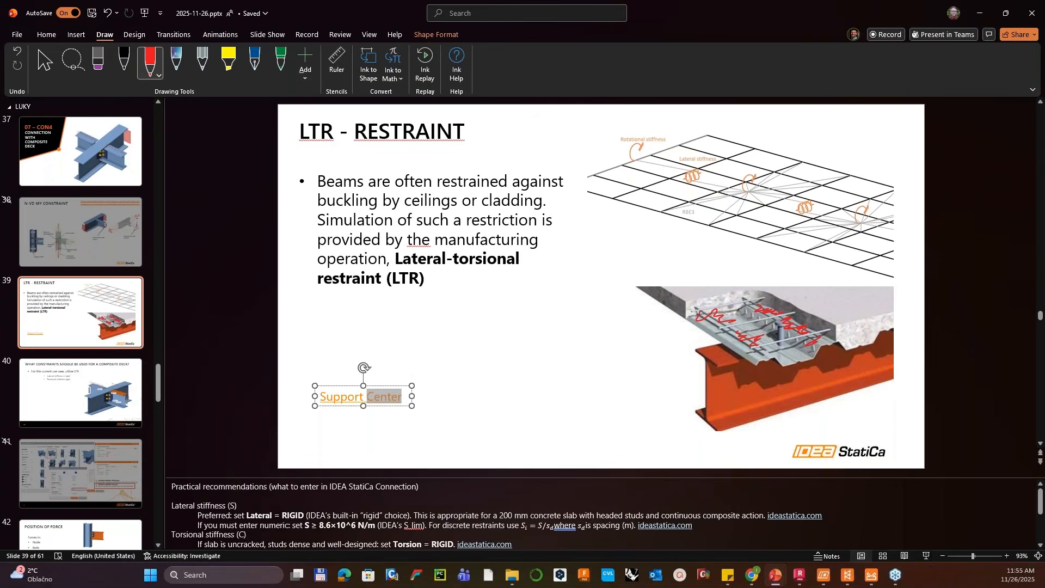
click(926, 556)
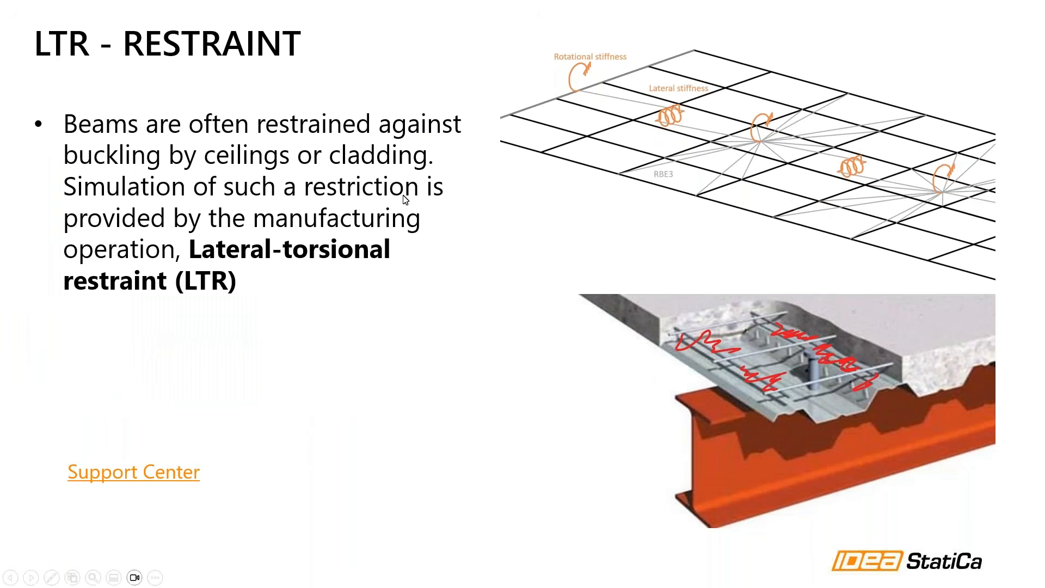
click(478, 239)
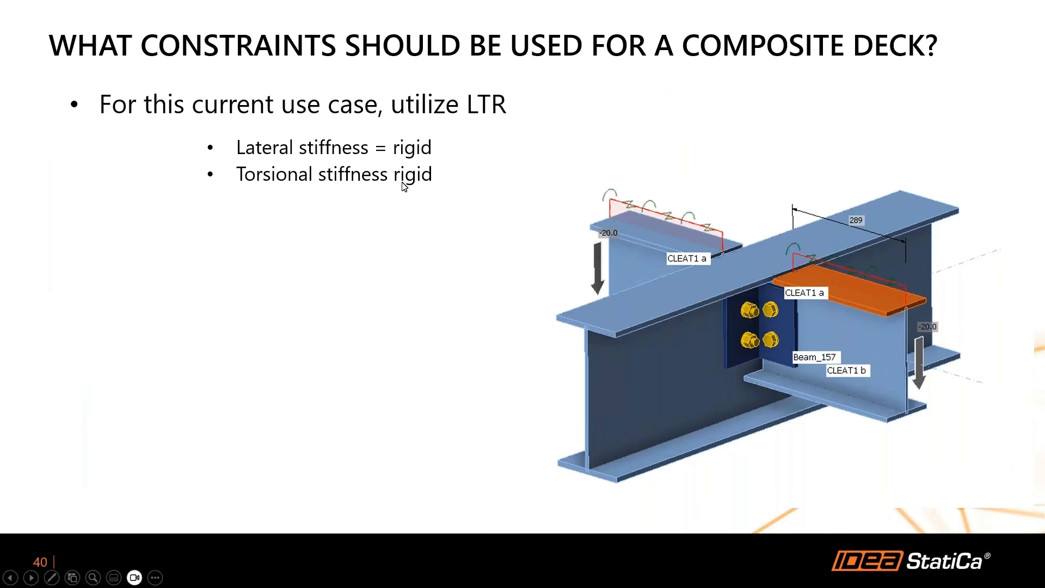
key(Escape)
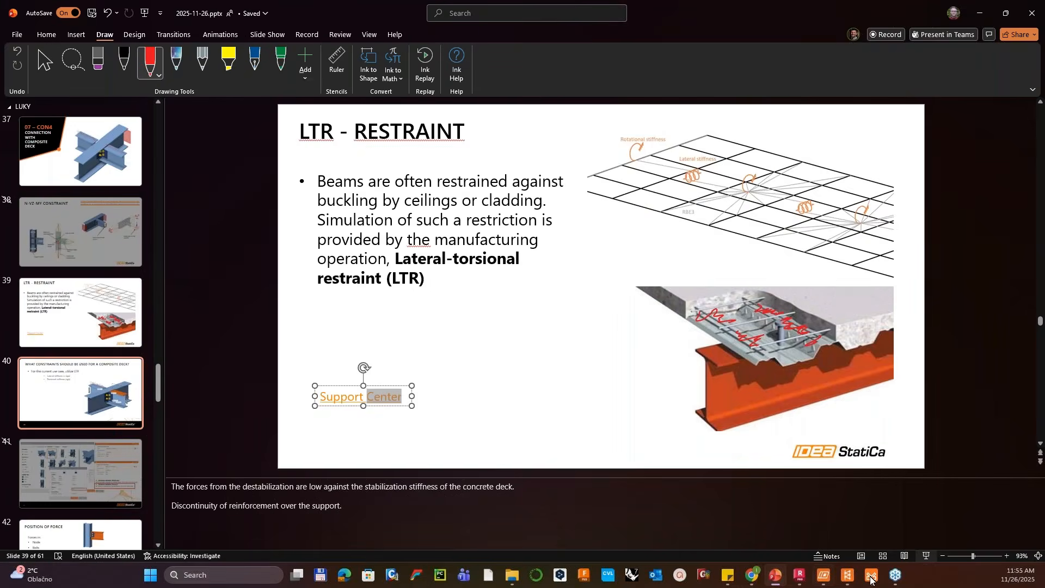
- Switch back to IDEA StatiCa Connection and add a continuous lateral-torsional restraint with rigid torsional and lateral stiffness on Beam_157's top flange
click(872, 575)
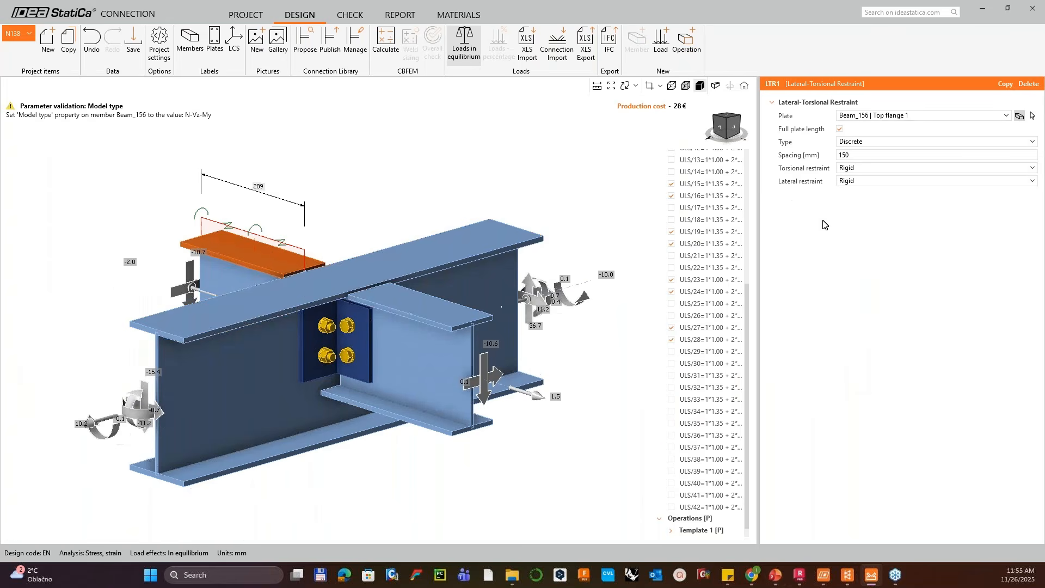
click(435, 345)
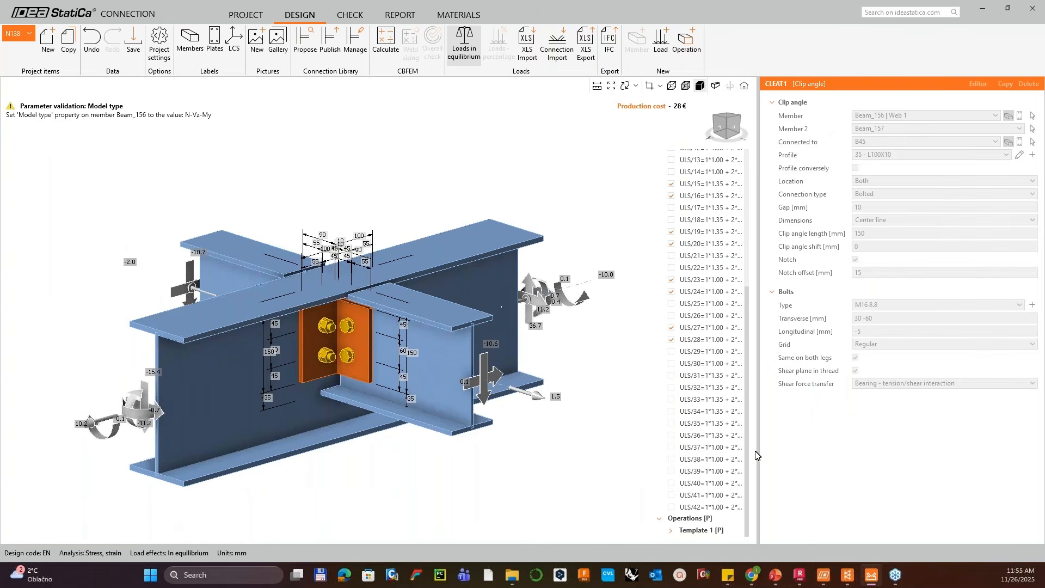
click(686, 531)
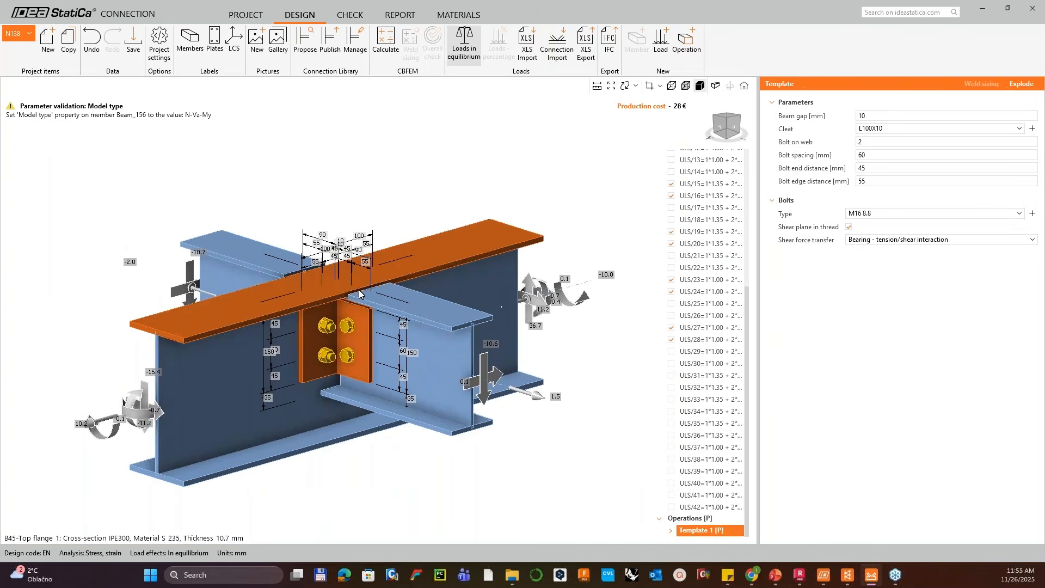
click(686, 47)
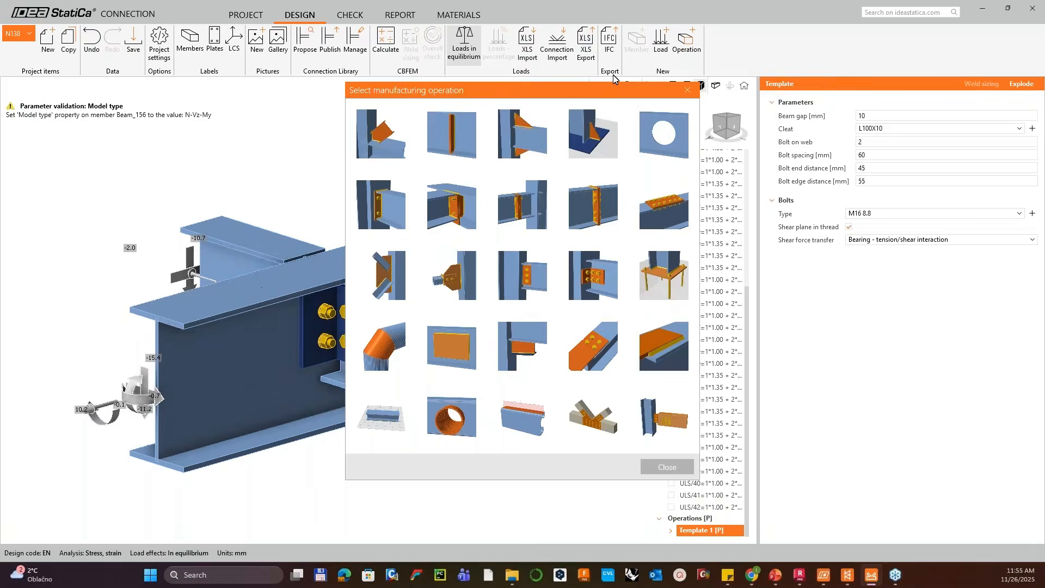
click(529, 424)
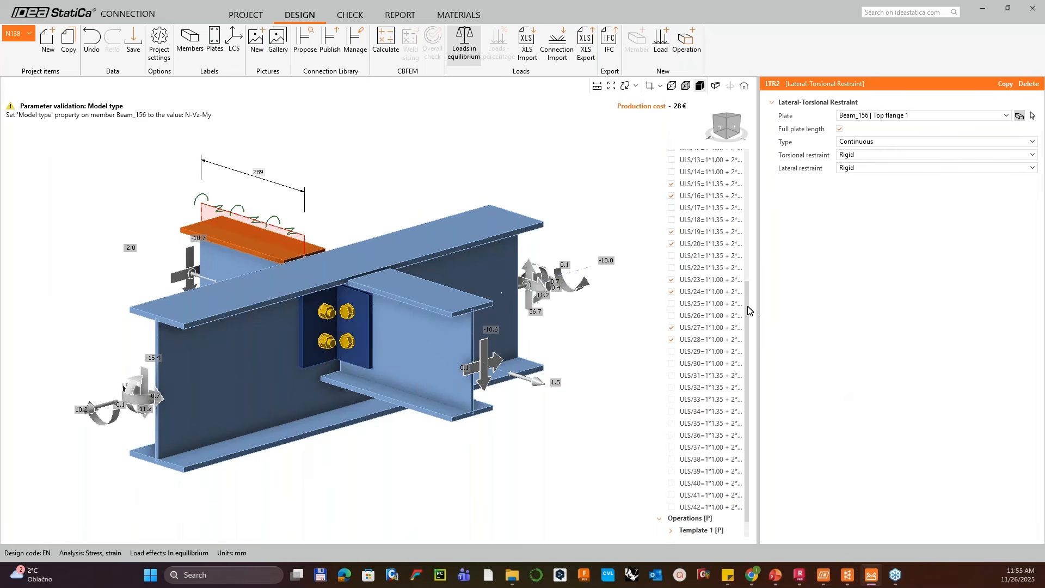
click(898, 117)
click(883, 217)
- Show load effect ULS/15 for Beam_157 / End in a transparent view looking straight at the connection's side
right_drag(326, 305, 426, 275)
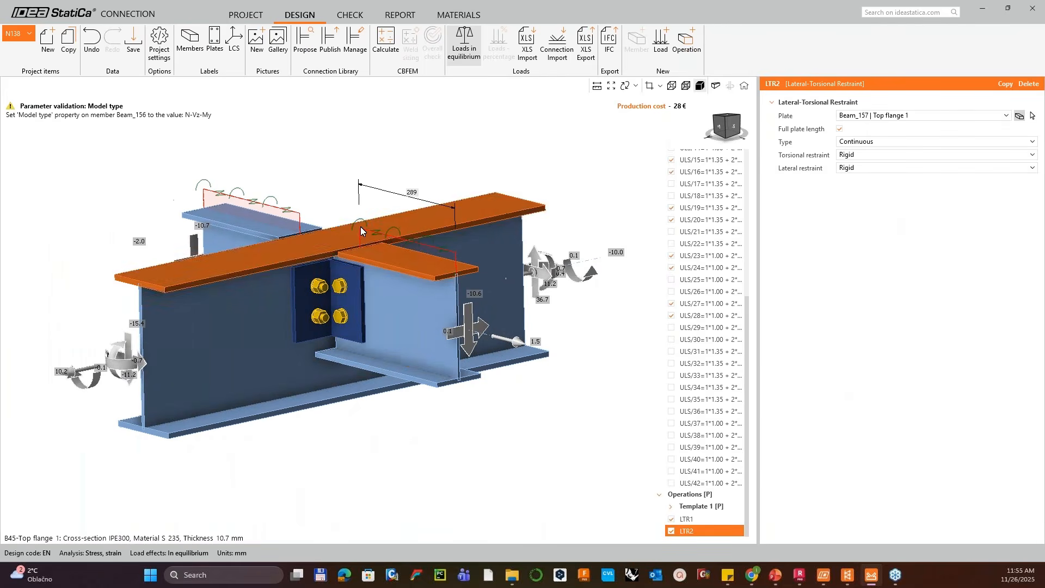
right_drag(361, 354, 262, 302)
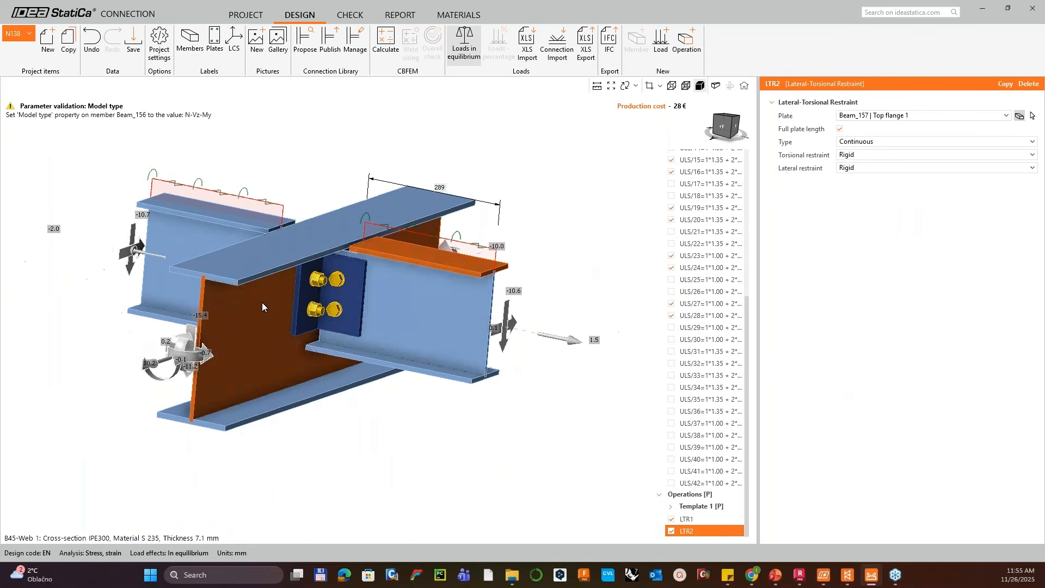
click(726, 125)
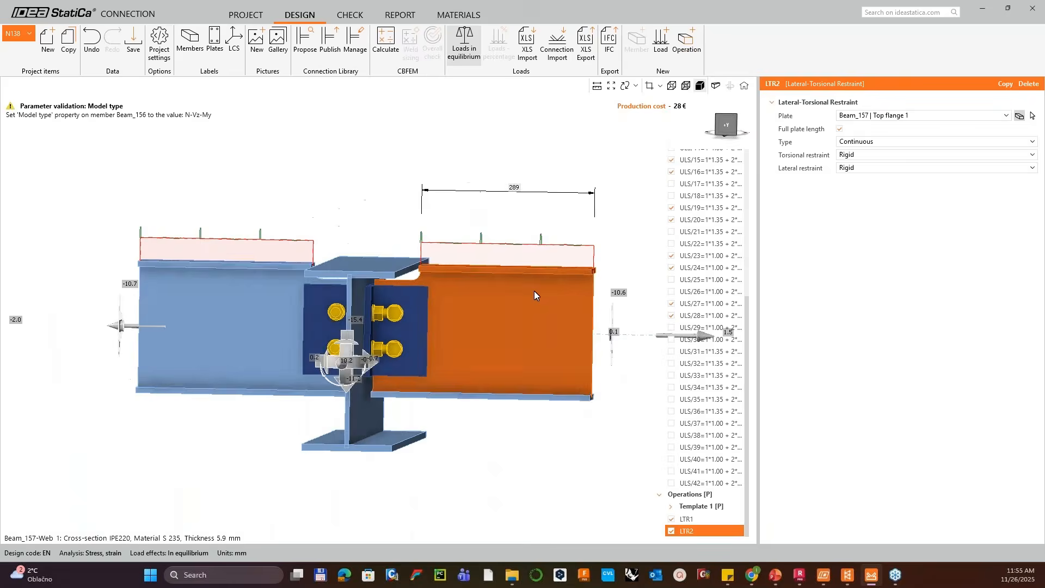
click(462, 288)
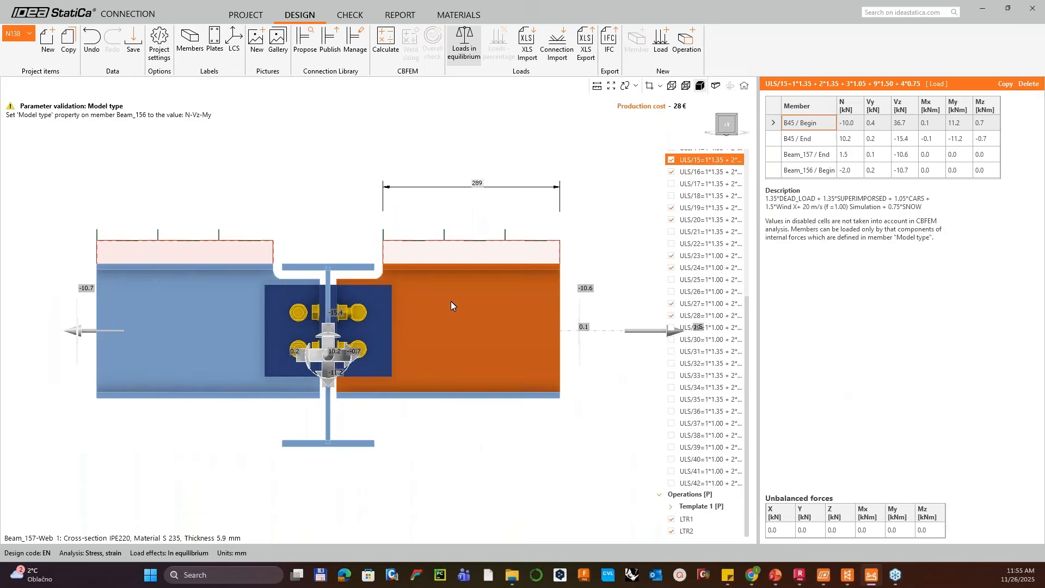
click(776, 154)
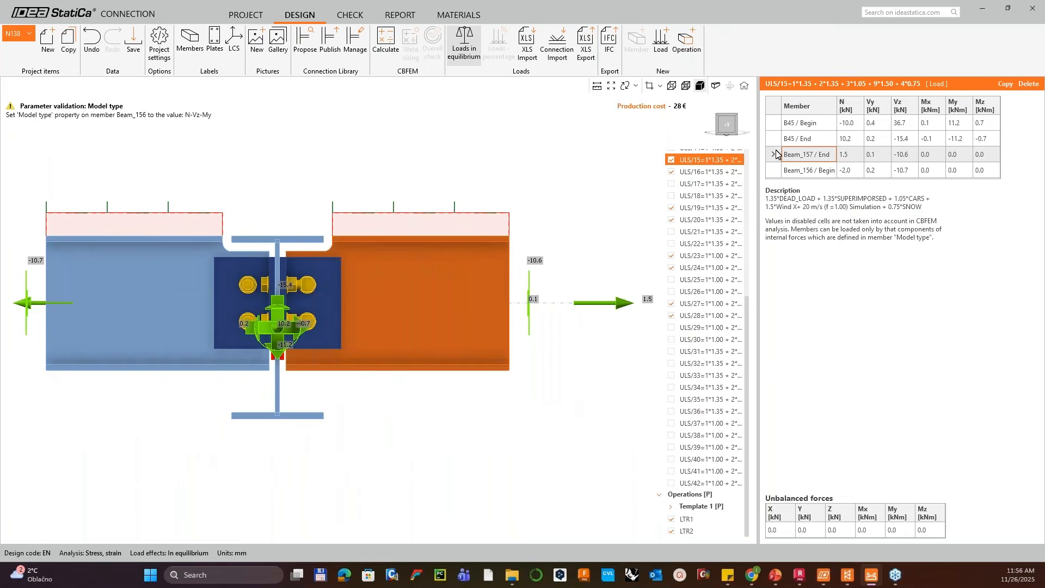
click(686, 87)
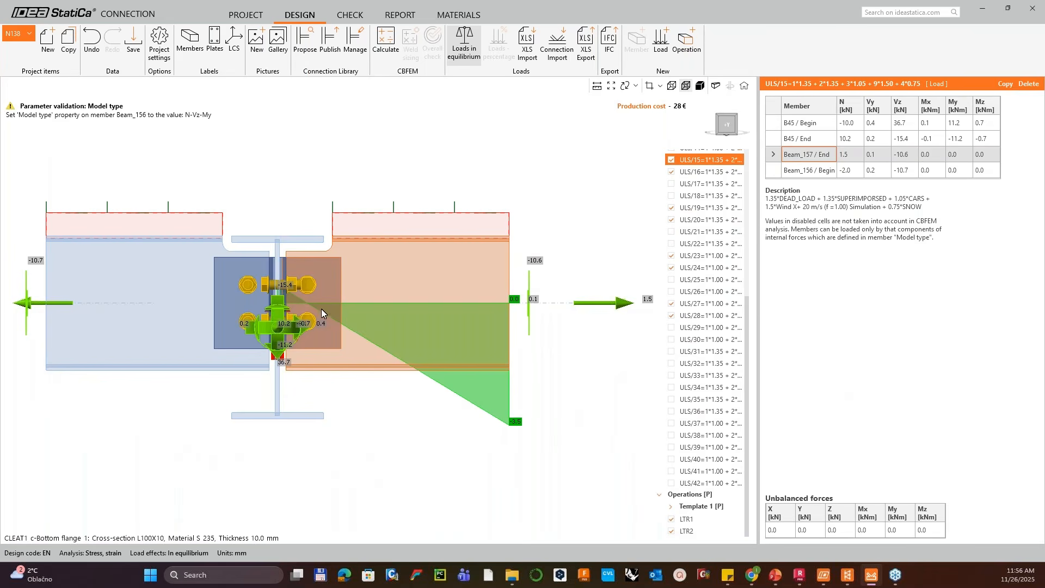
- Examine the Beam_157 force diagram around the clip angle bolts and open Beam_156's model type and Forces in properties
scroll(297, 309, up, 2)
scroll(297, 309, up, 2)
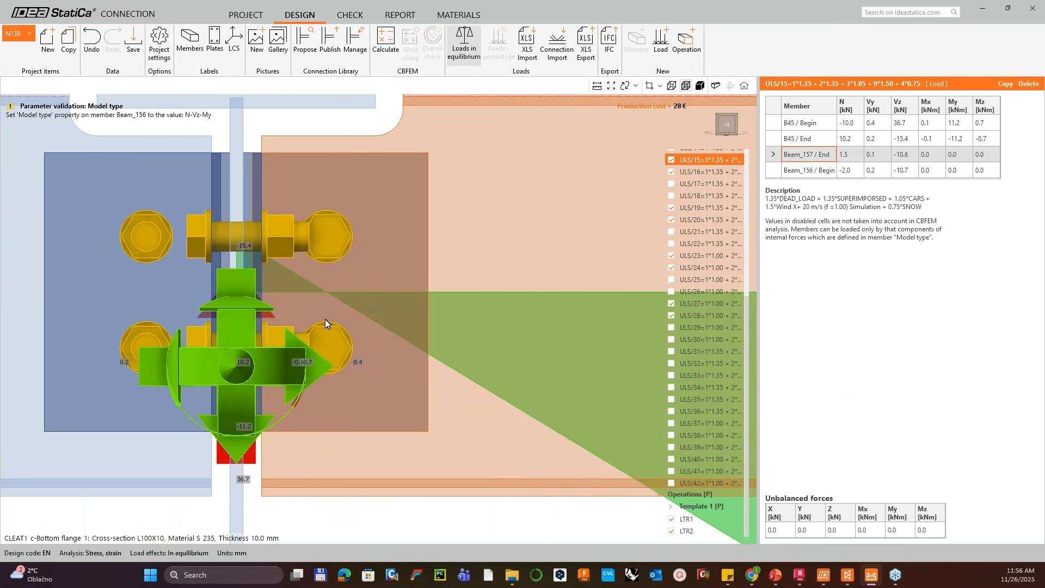
scroll(328, 240, down, 1)
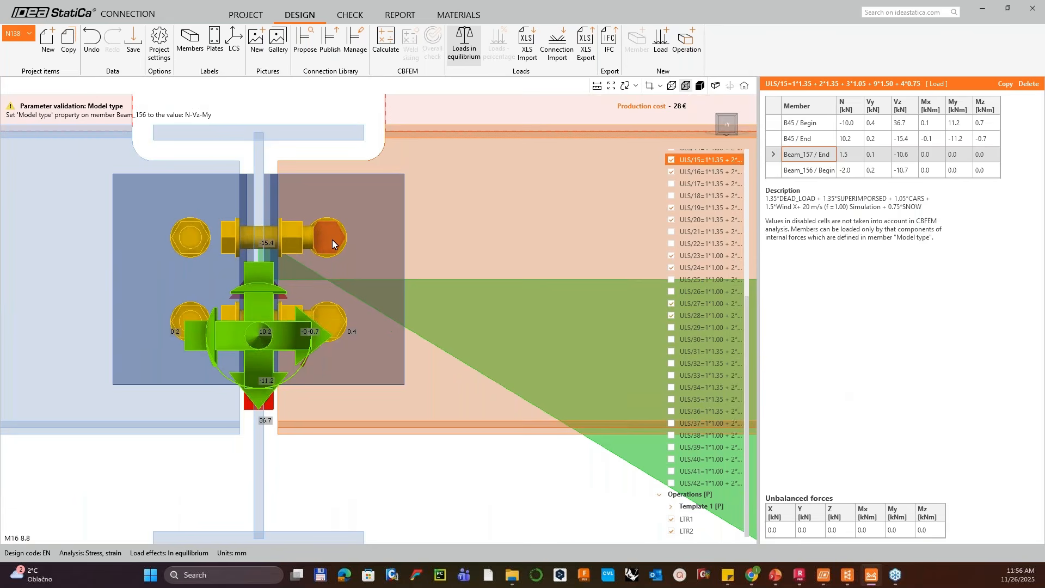
scroll(353, 259, down, 2)
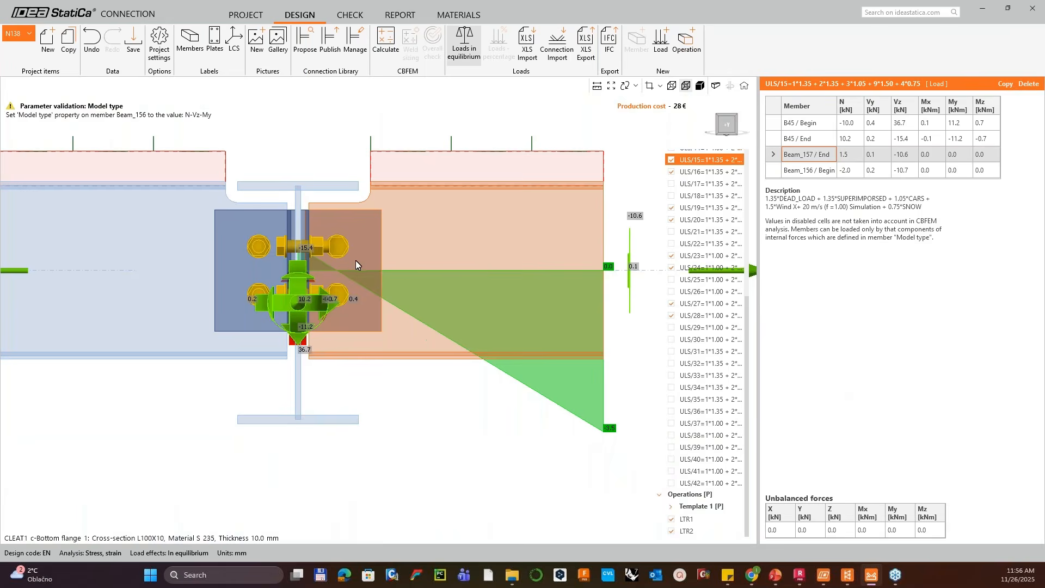
right_drag(396, 274, 353, 276)
scroll(339, 265, up, 4)
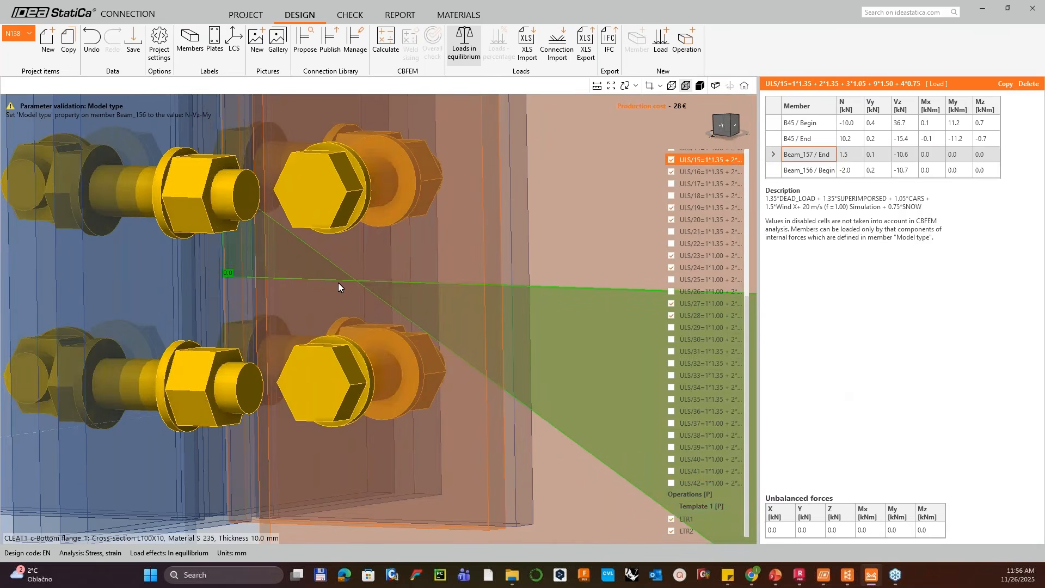
scroll(338, 282, down, 1)
middle_drag(615, 258, 523, 241)
drag(746, 321, 737, 149)
click(695, 193)
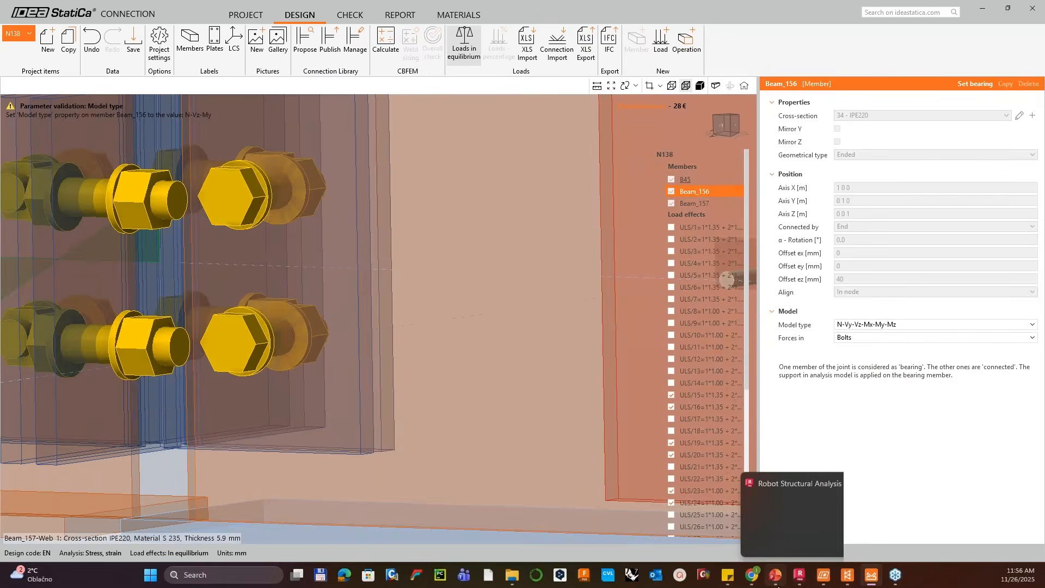
- Switch to PowerPoint and present slide 42, Position of Force
click(775, 574)
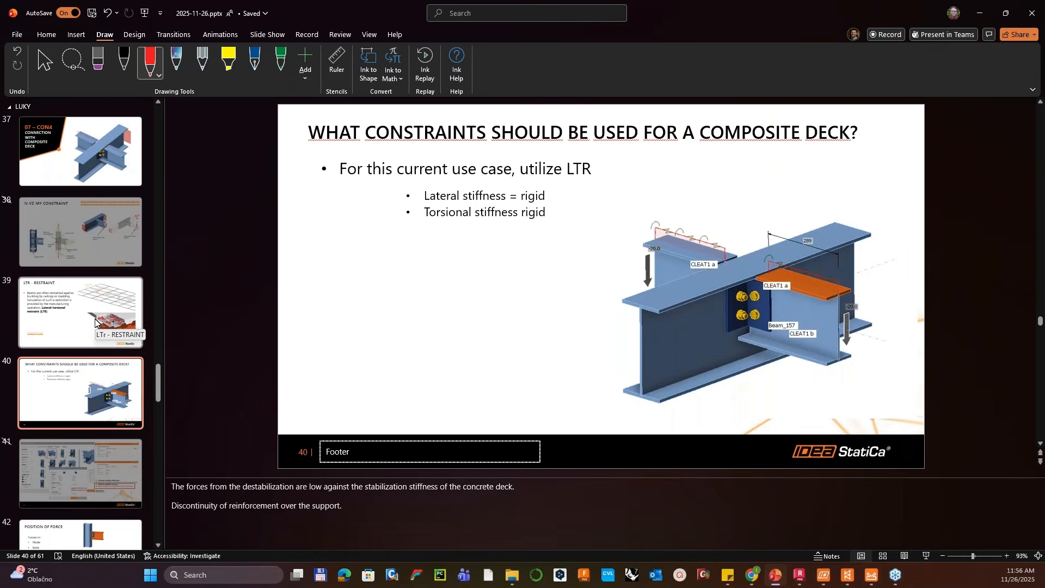
scroll(105, 486, down, 1)
click(105, 485)
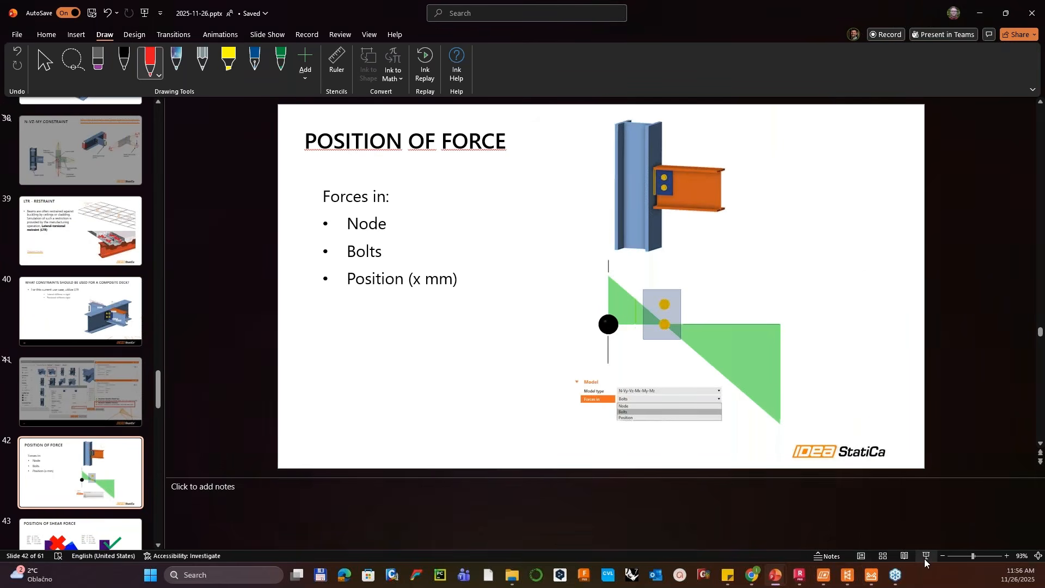
click(925, 556)
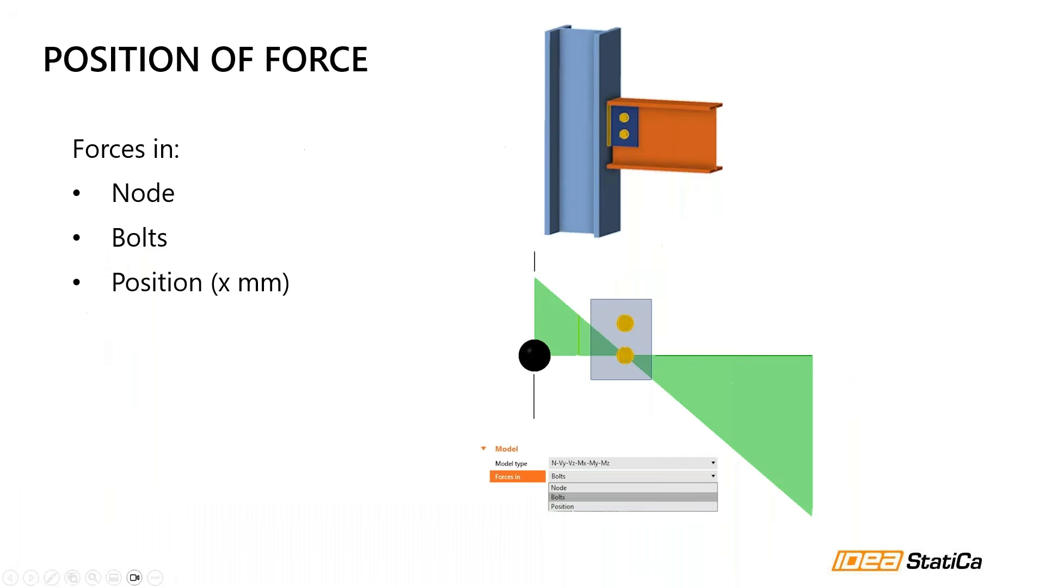
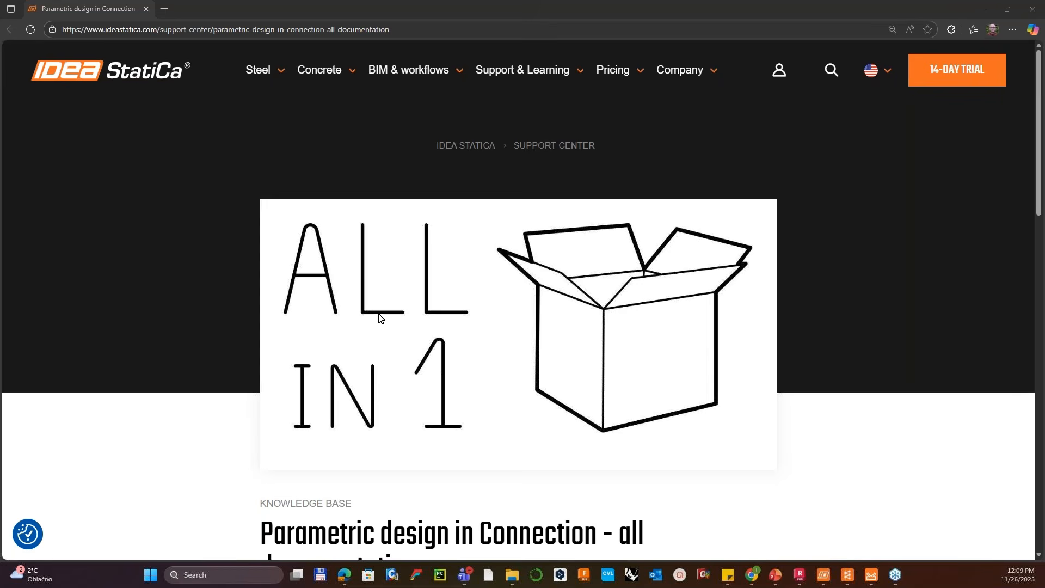
- Read the introduction, tutorials, articles and blog posts listed in the support article Parametric design in Connection - all documentation
scroll(654, 308, down, 1)
scroll(654, 308, down, 4)
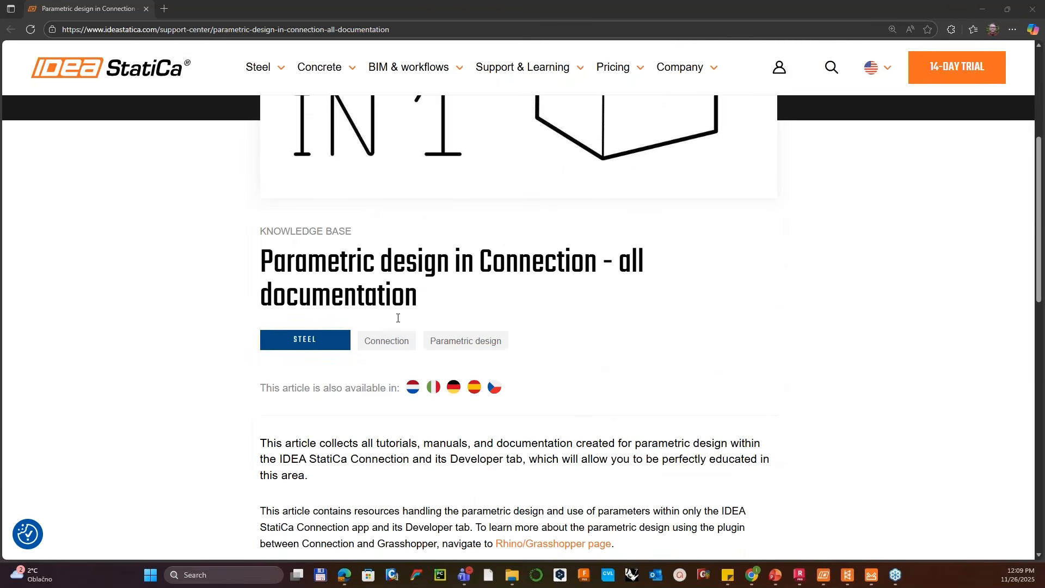
scroll(404, 299, down, 2)
scroll(416, 296, up, 2)
drag(285, 264, 457, 322)
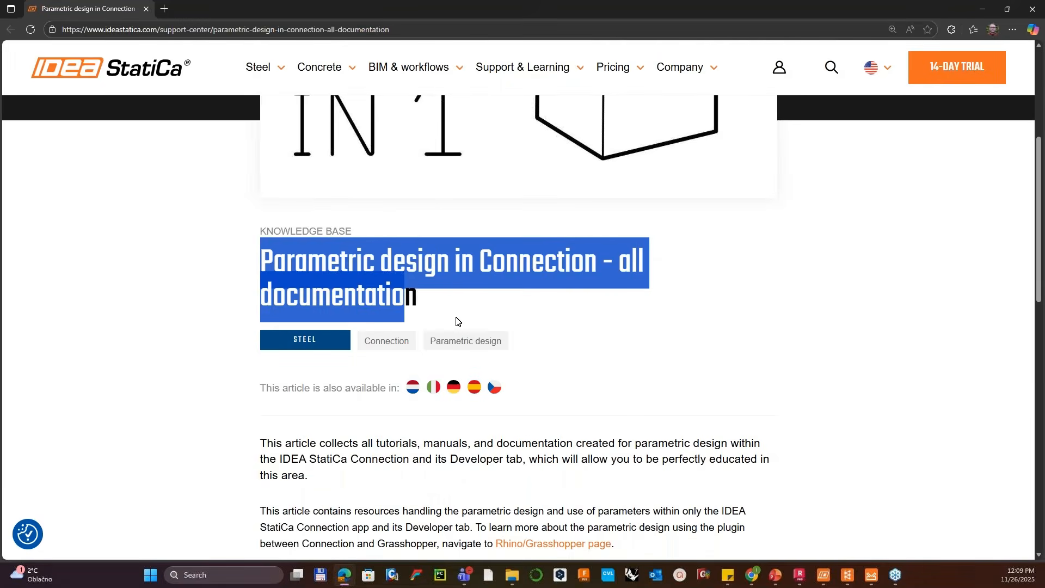
click(451, 317)
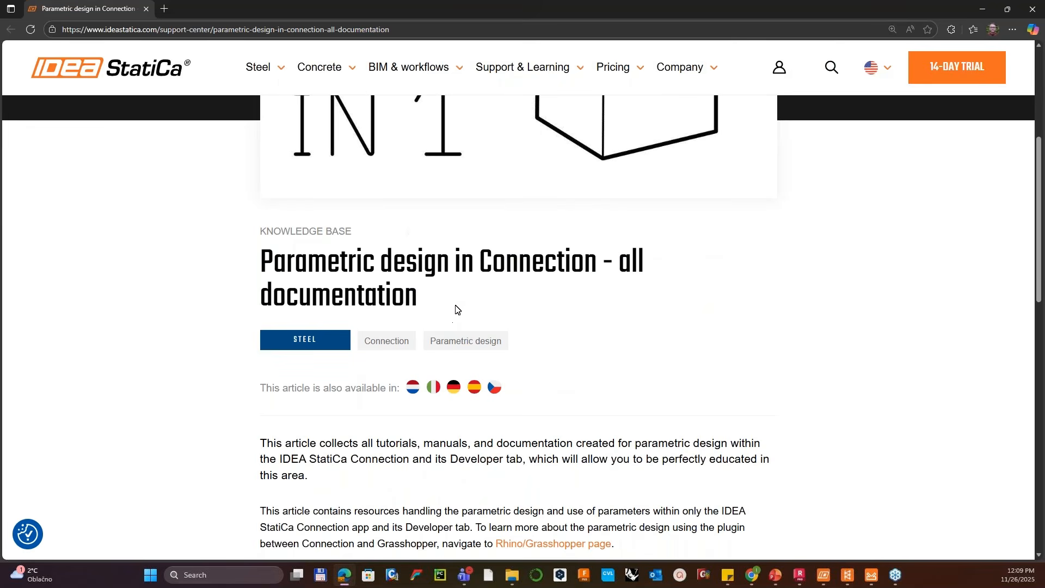
scroll(483, 312, down, 1)
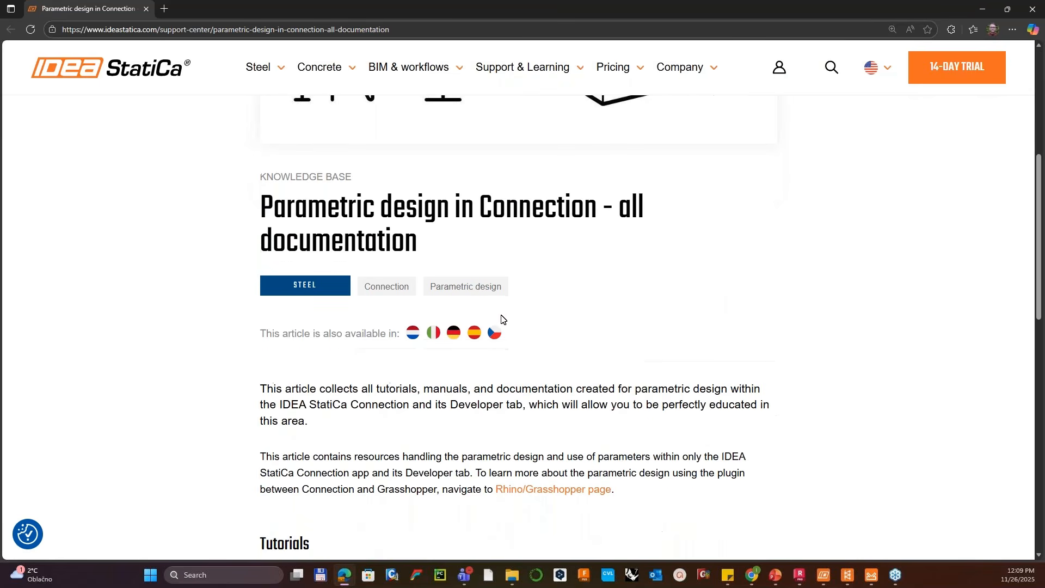
scroll(501, 319, down, 3)
scroll(497, 313, up, 2)
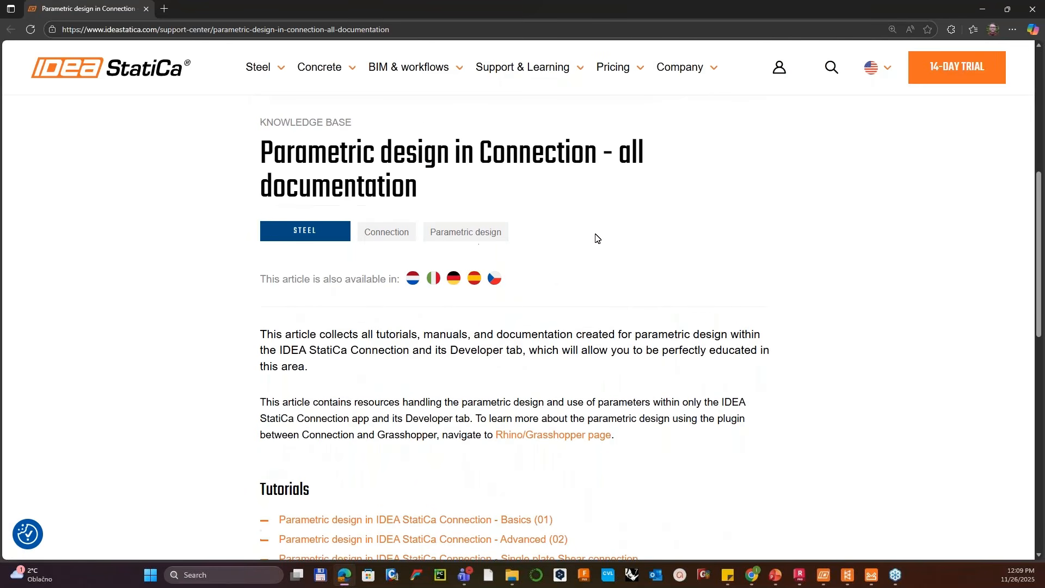
scroll(597, 238, down, 4)
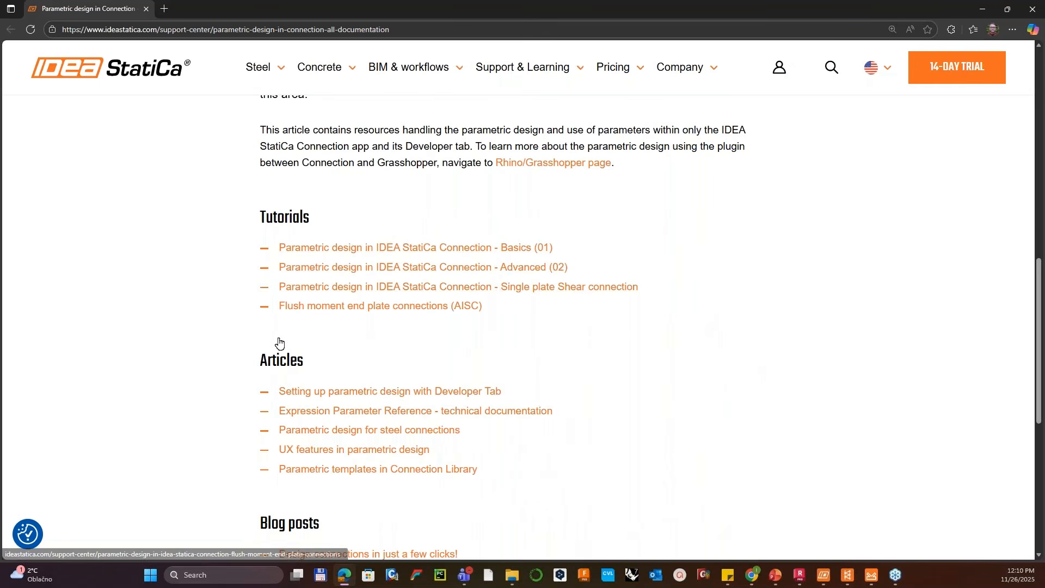
scroll(424, 454, down, 2)
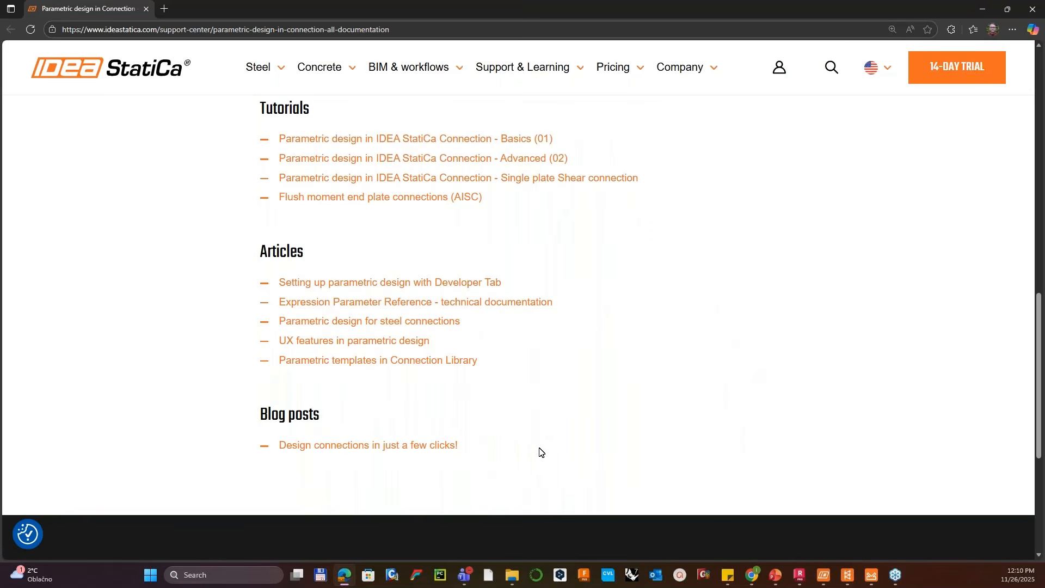
- Go to the IDEA StatiCa Support Center and open its Tutorials section
scroll(538, 452, up, 5)
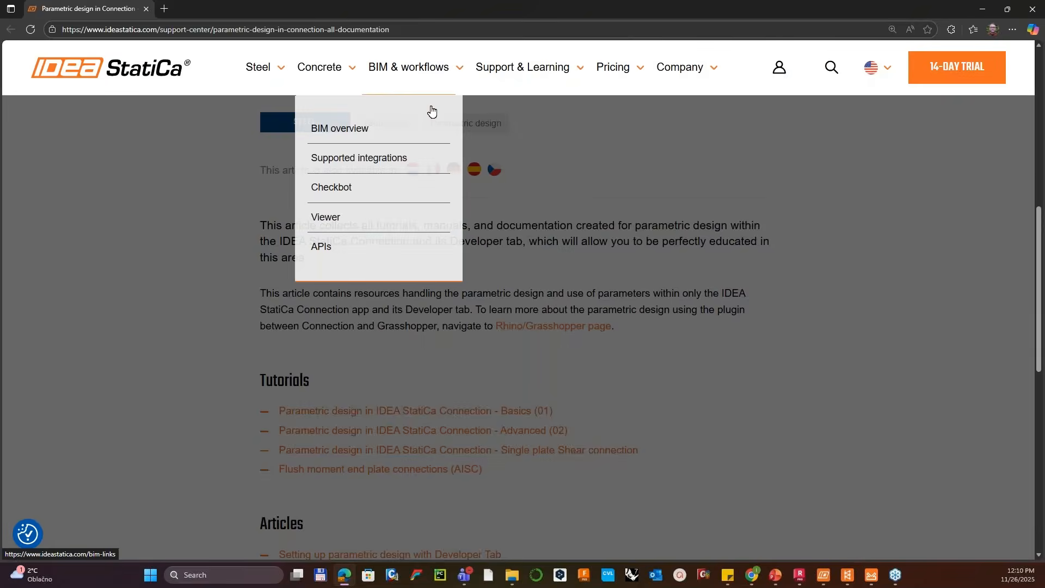
mouse_move(512, 86)
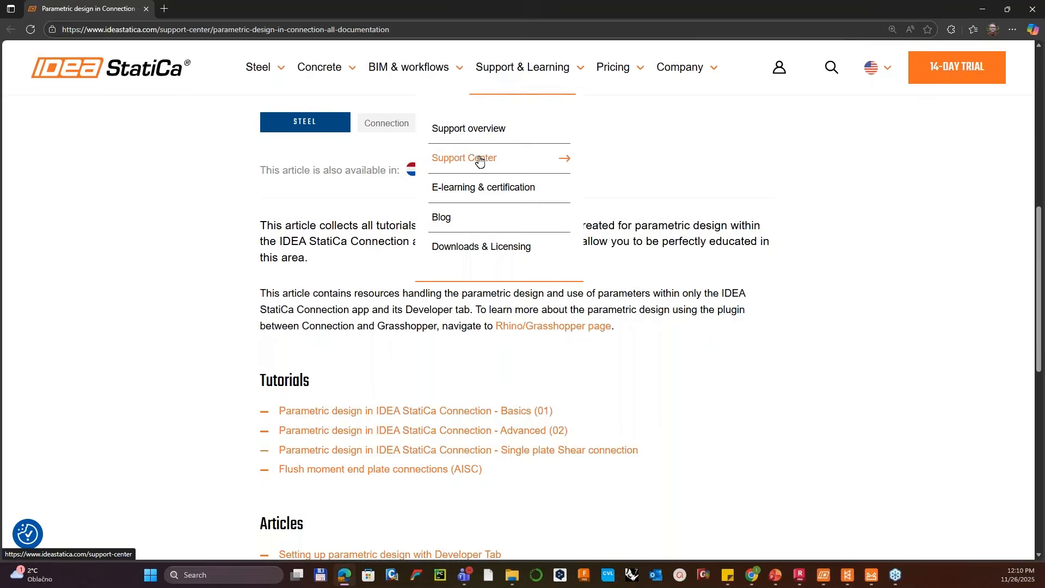
click(480, 158)
scroll(467, 417, down, 4)
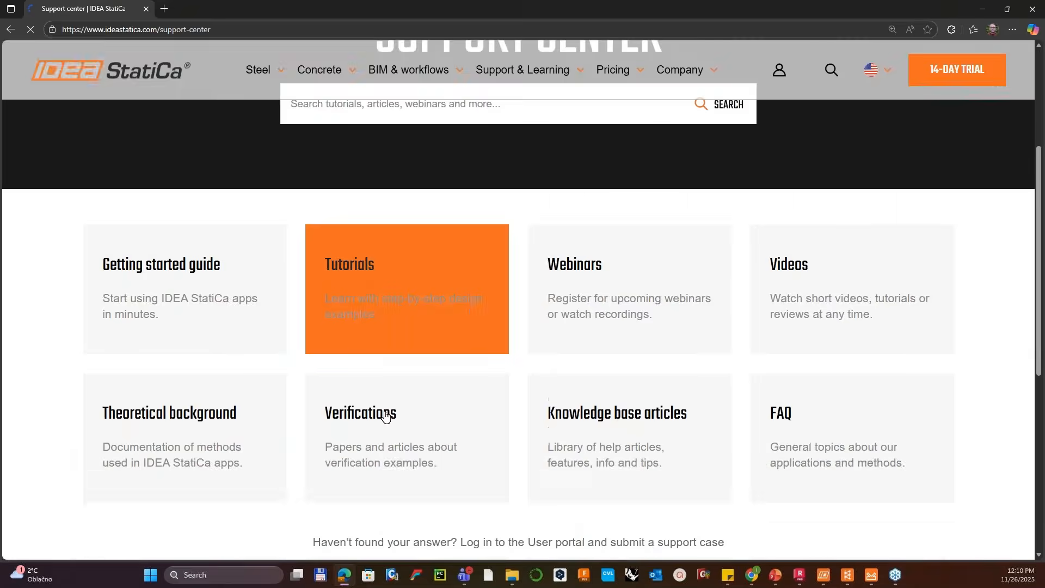
click(405, 315)
scroll(294, 305, down, 5)
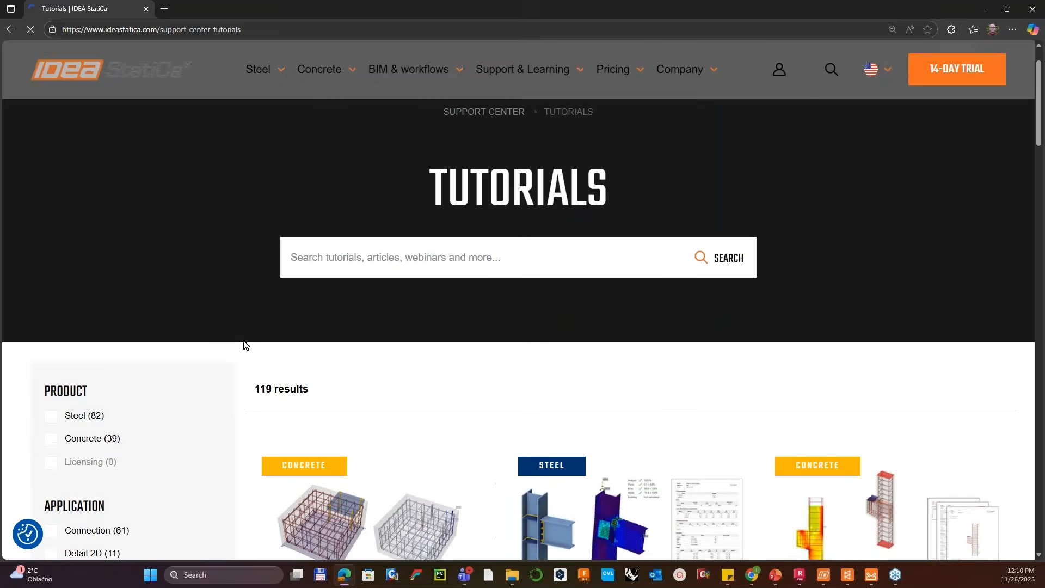
- Filter the tutorials by the IDEA Open Model (API) application and the Steel product, and look through the parametric design tutorials
click(90, 460)
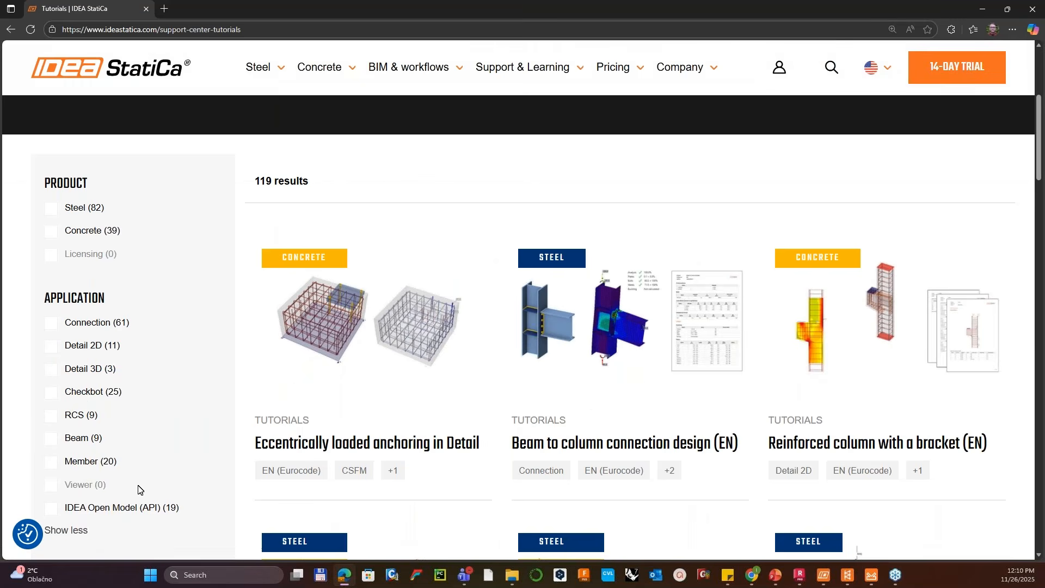
click(106, 507)
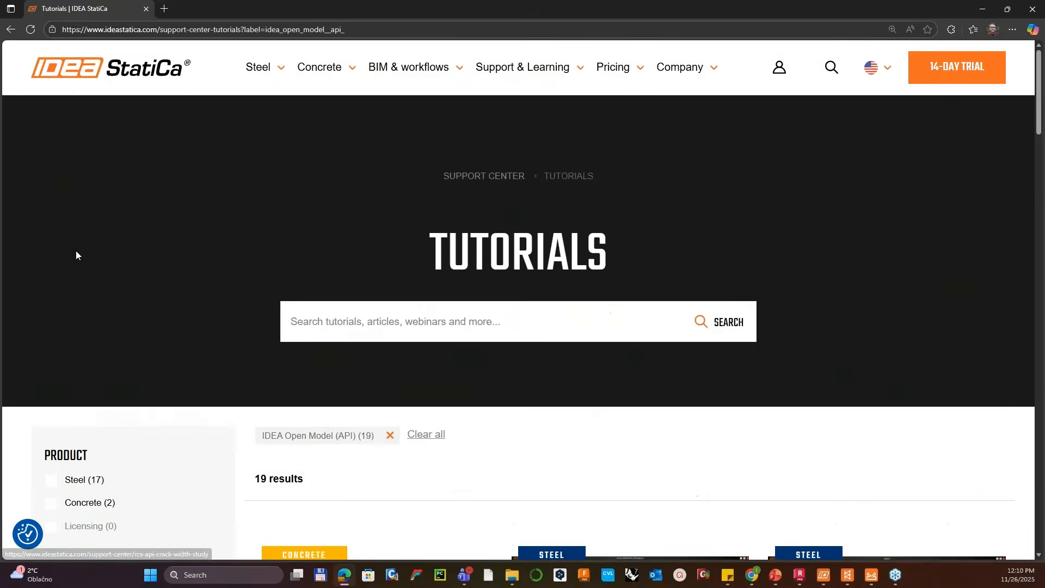
scroll(116, 331, down, 3)
click(71, 320)
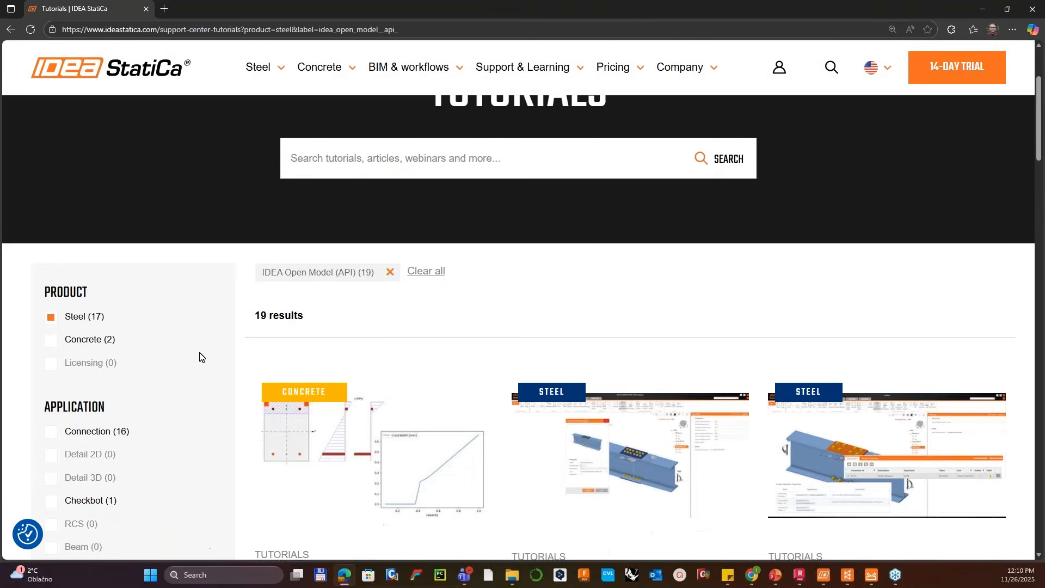
scroll(622, 390, down, 7)
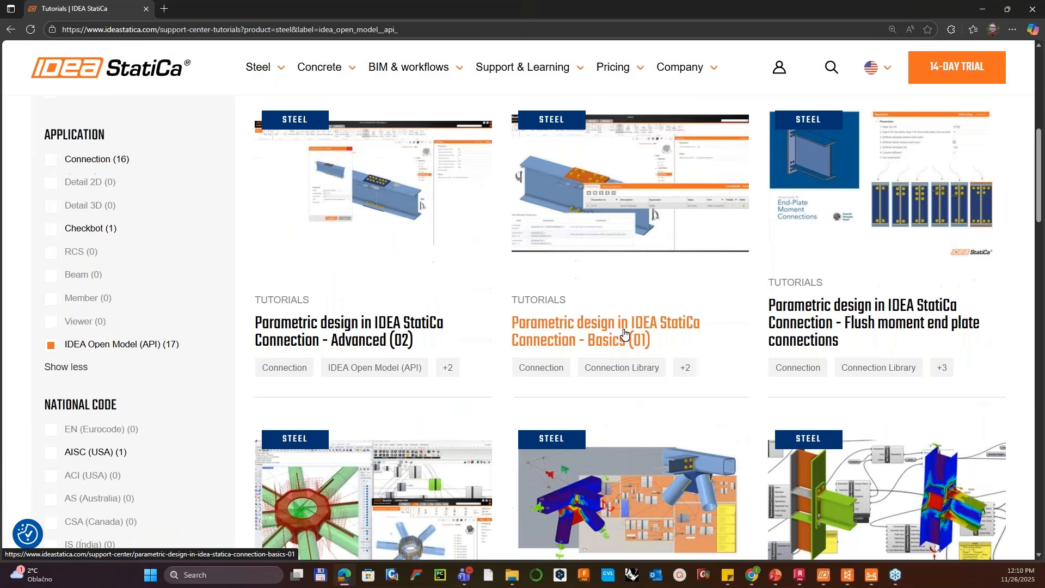
- Look over the filtered parametric design tutorials, including Basics (01) and Advanced (02), and the Grasshopper API link tutorials
scroll(429, 273, up, 2)
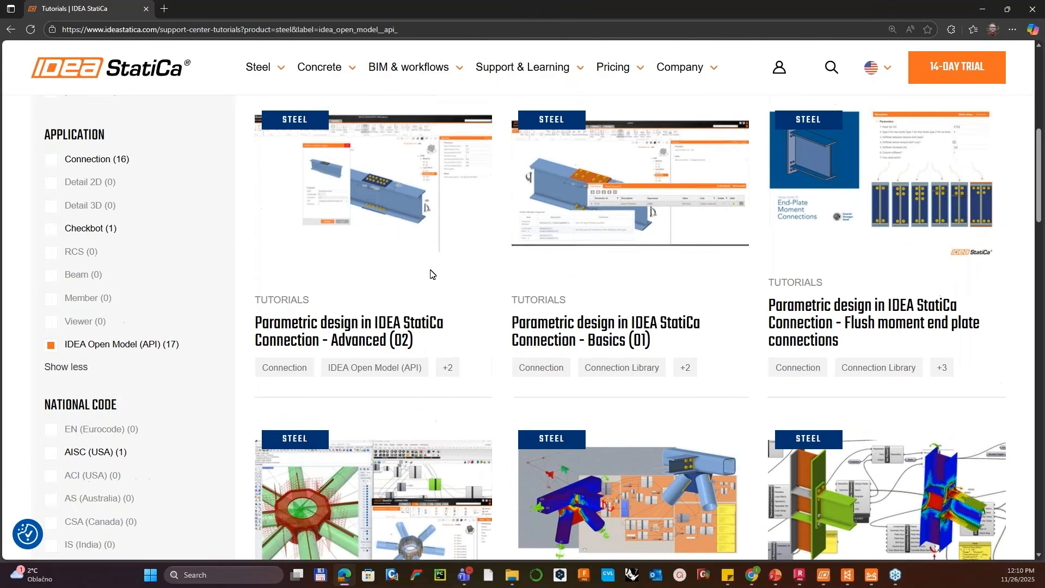
click(372, 339)
click(606, 340)
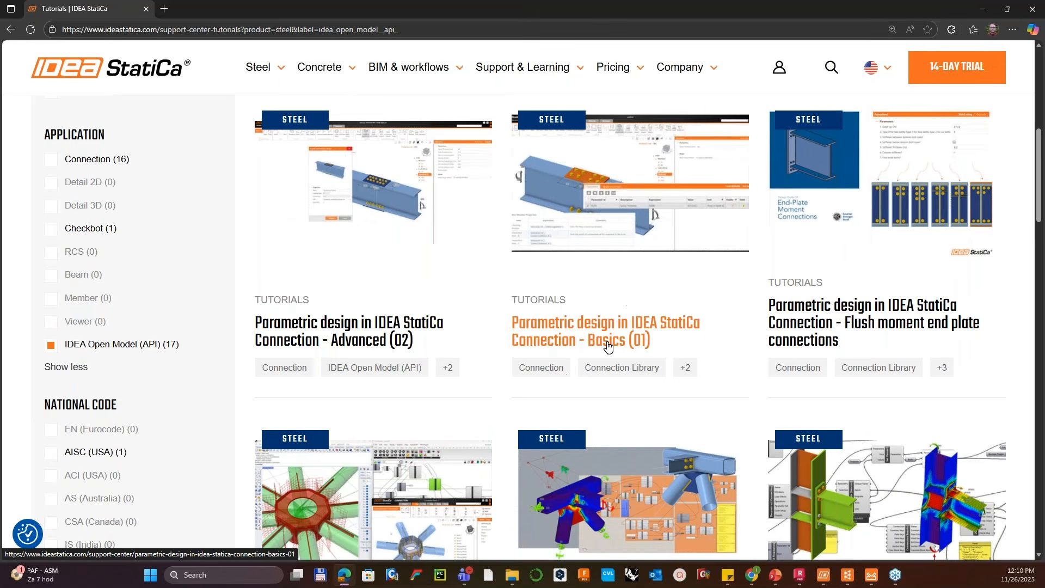
scroll(830, 343, down, 4)
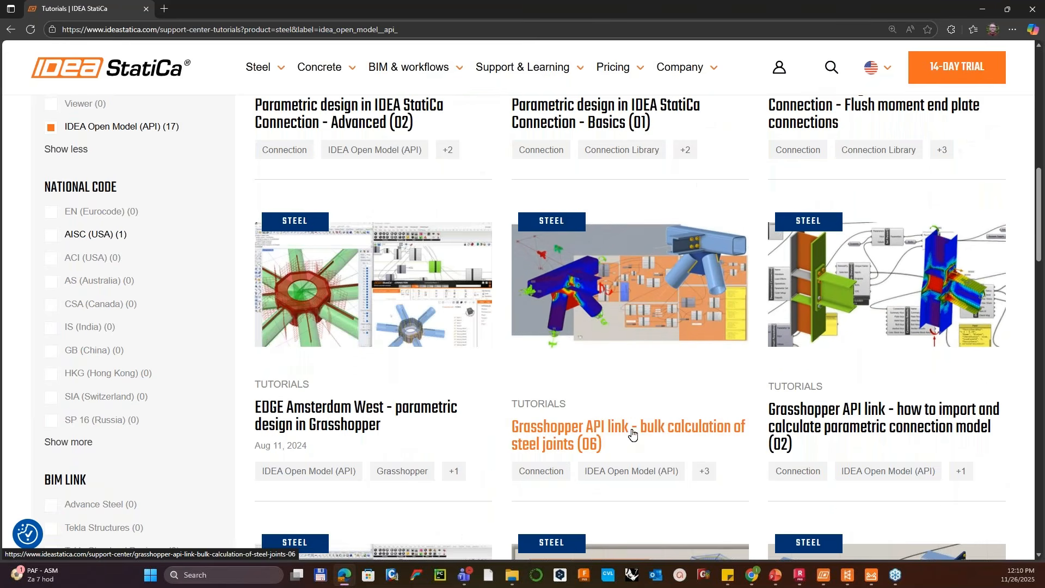
scroll(627, 427, up, 4)
scroll(845, 313, down, 4)
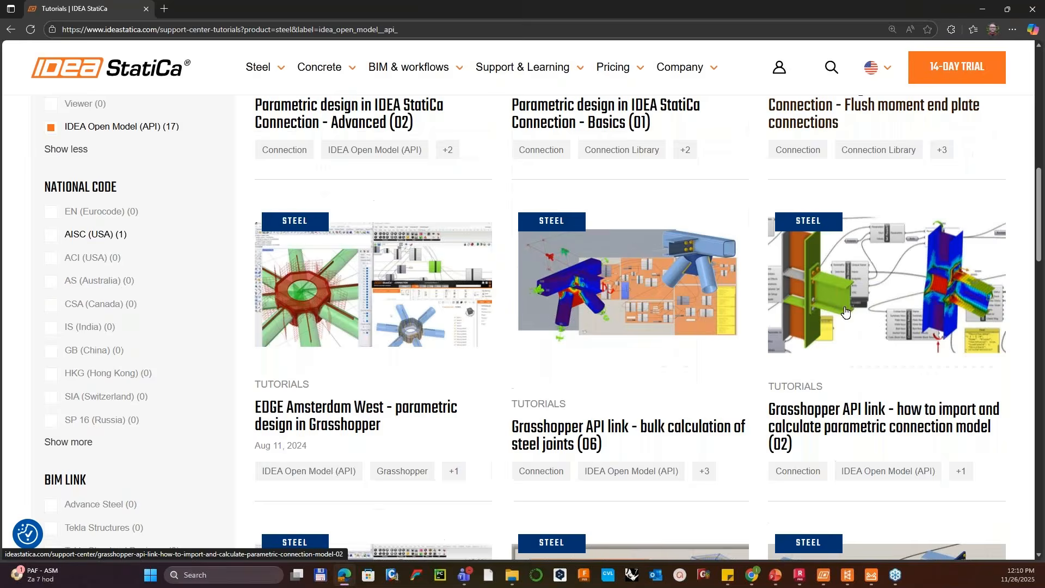
- Look through the remaining filtered tutorials down to the How to get started with API series, including Basics 01
scroll(845, 311, down, 13)
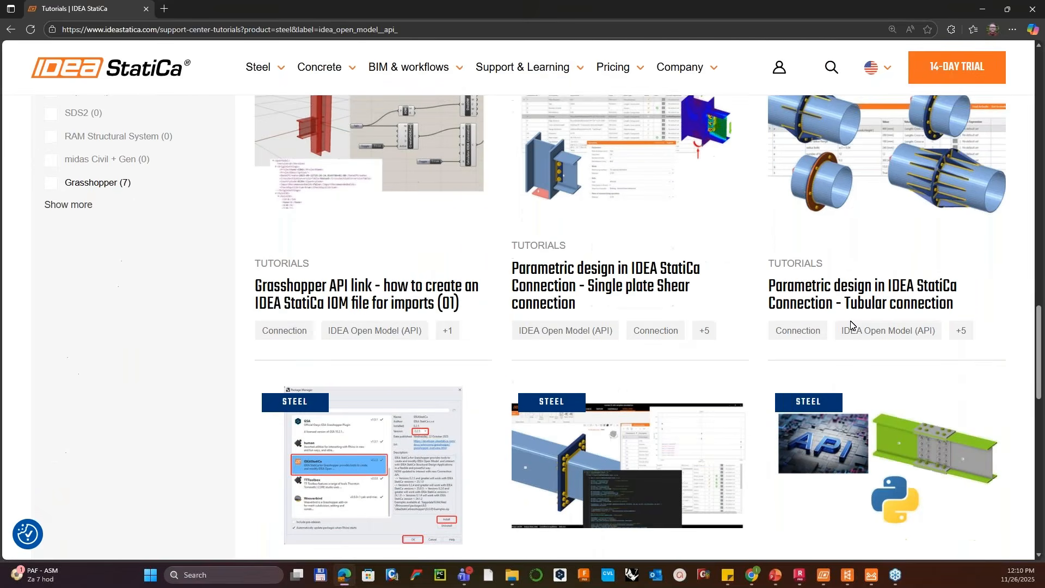
scroll(850, 325, down, 3)
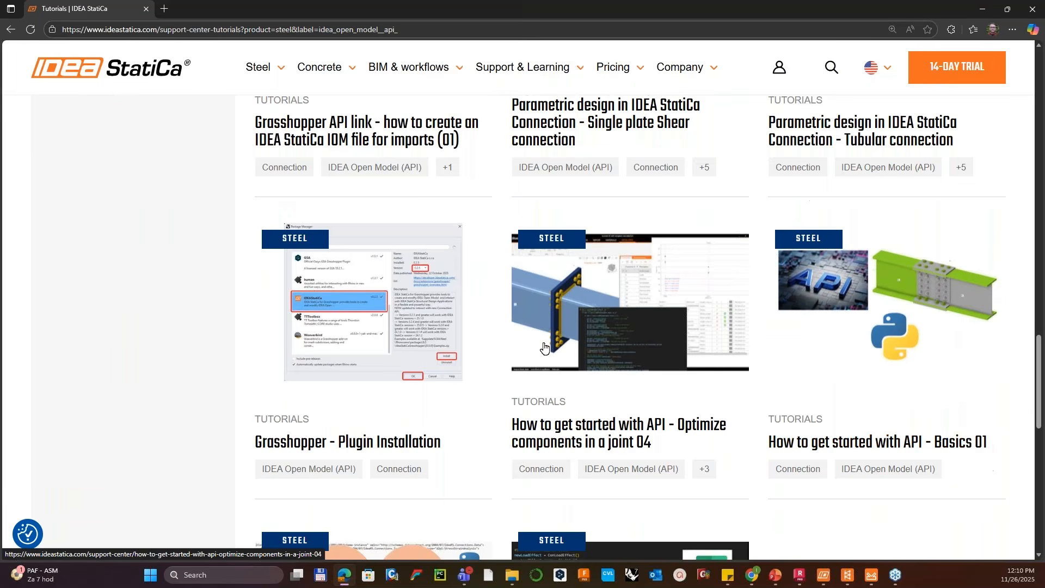
scroll(540, 347, down, 2)
scroll(497, 320, down, 2)
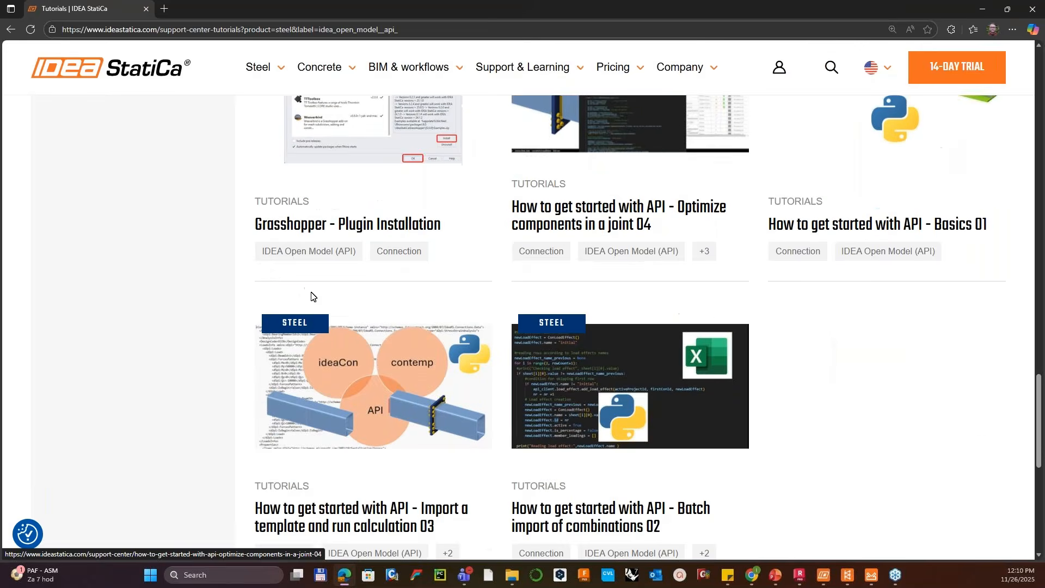
click(867, 228)
click(866, 227)
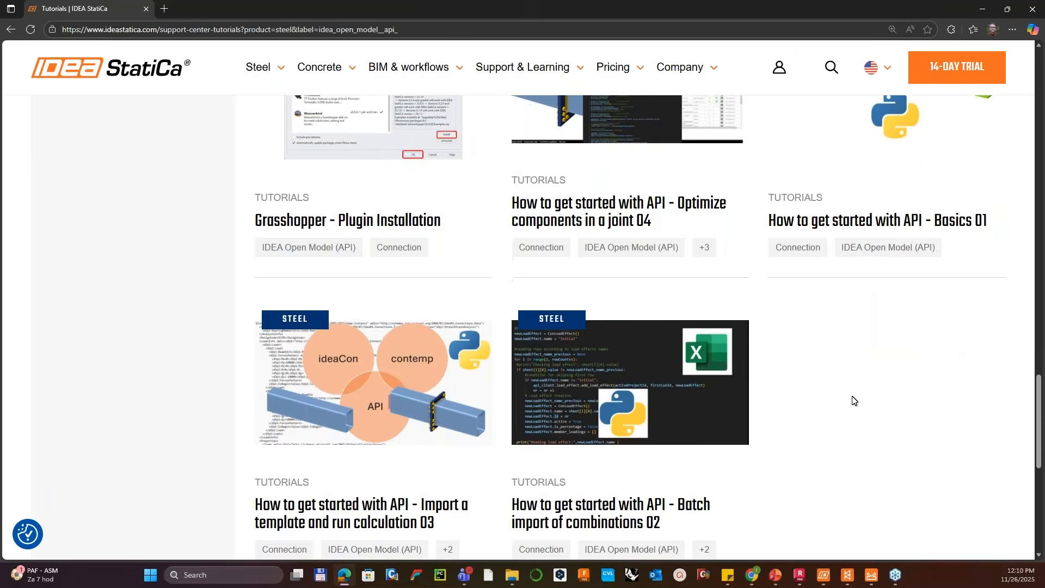
scroll(853, 403, down, 2)
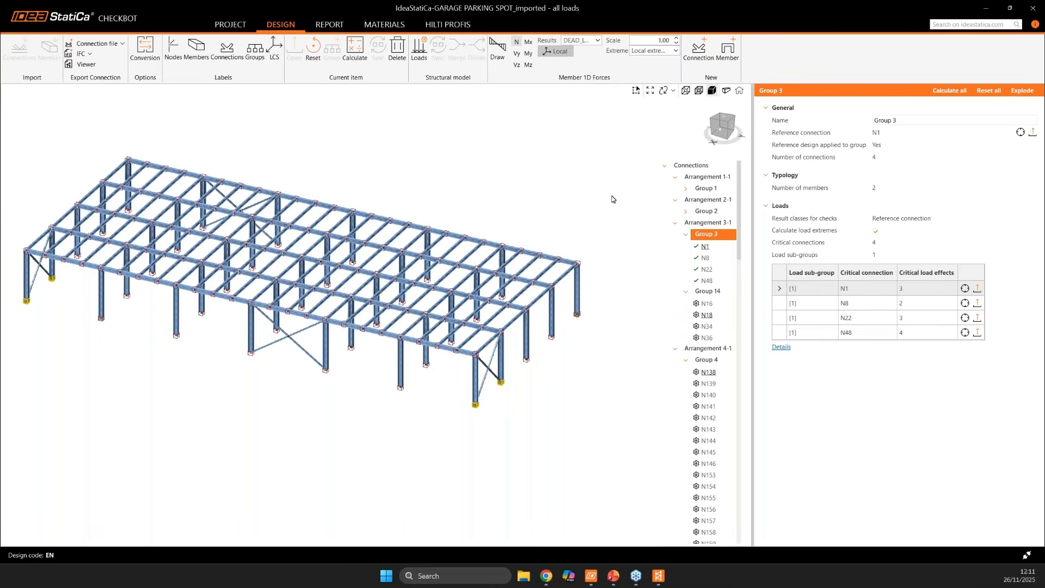
- In Checkbot, remove connection N48 from Group 3 of the garage parking model
click(634, 235)
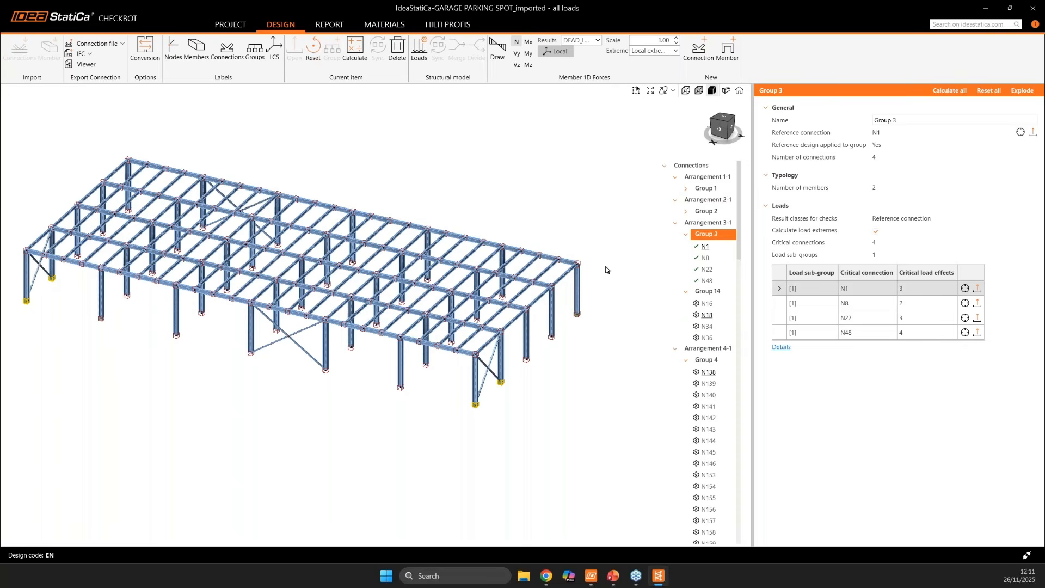
click(716, 281)
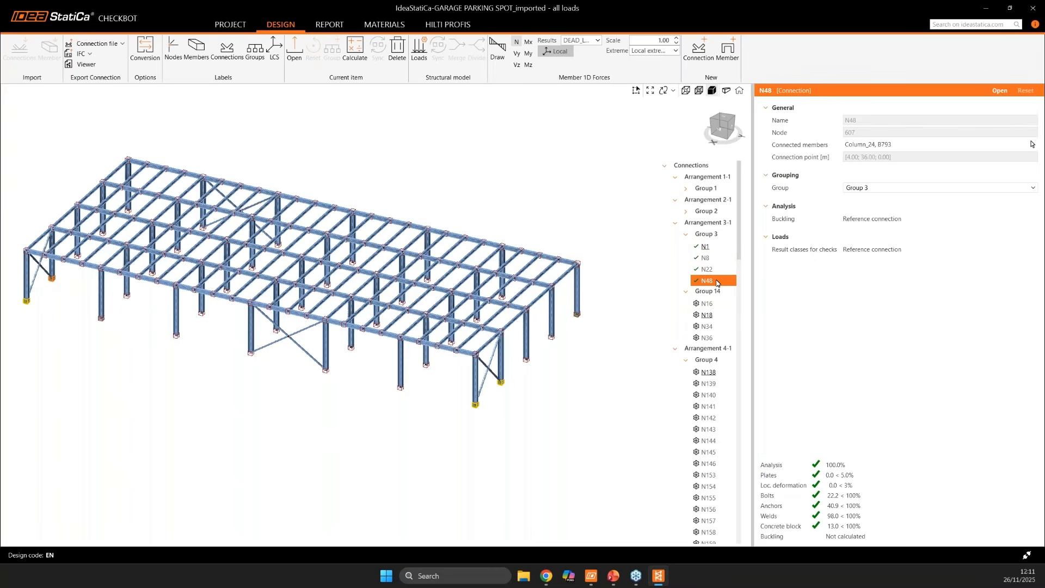
right_click(711, 283)
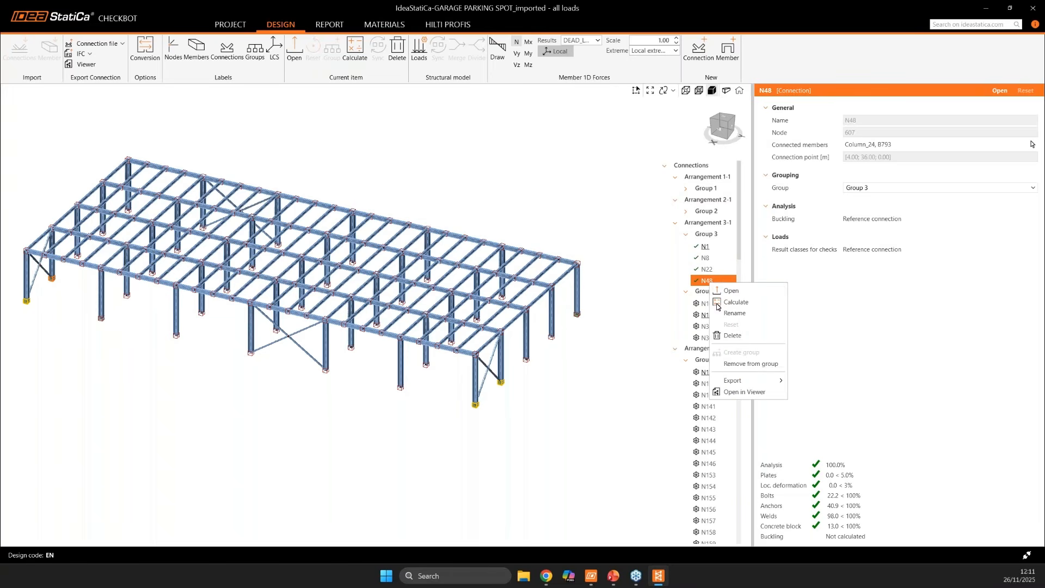
click(740, 365)
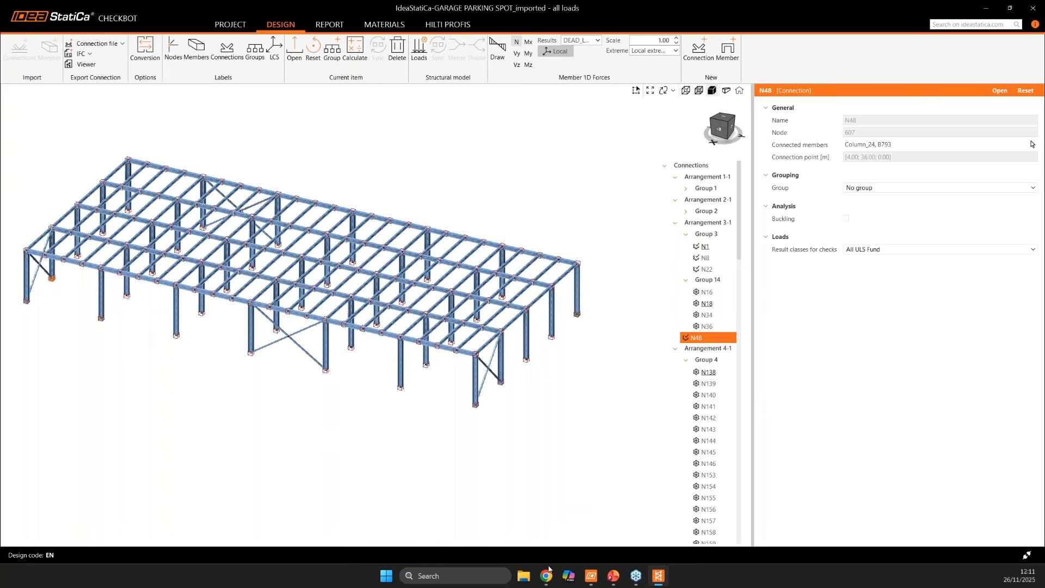
- Switch to Chrome and go to the IDEA StatiCa home page in its English (EU) version
click(547, 574)
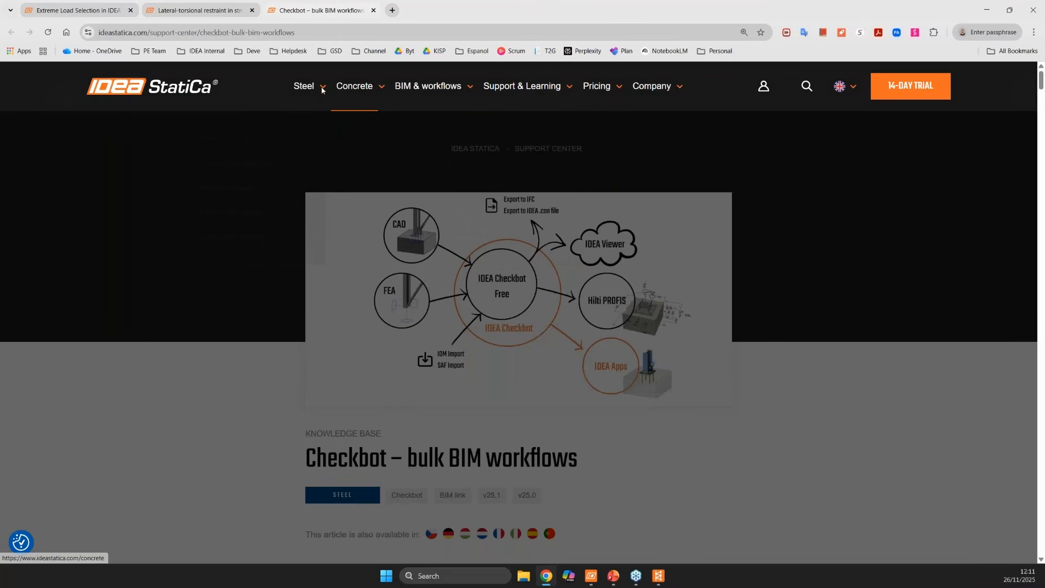
mouse_move(326, 94)
mouse_move(363, 125)
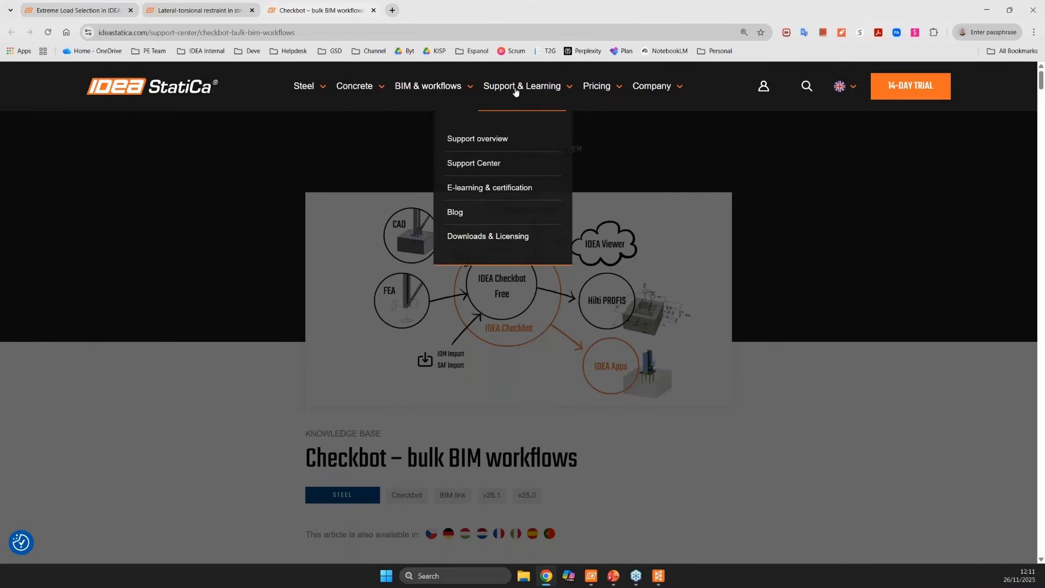
click(202, 85)
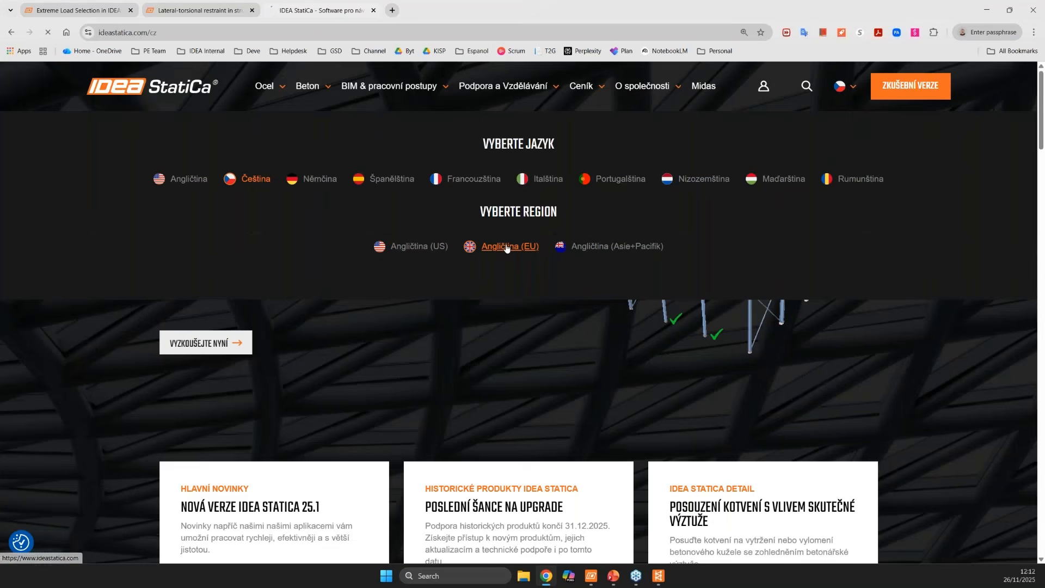
click(504, 246)
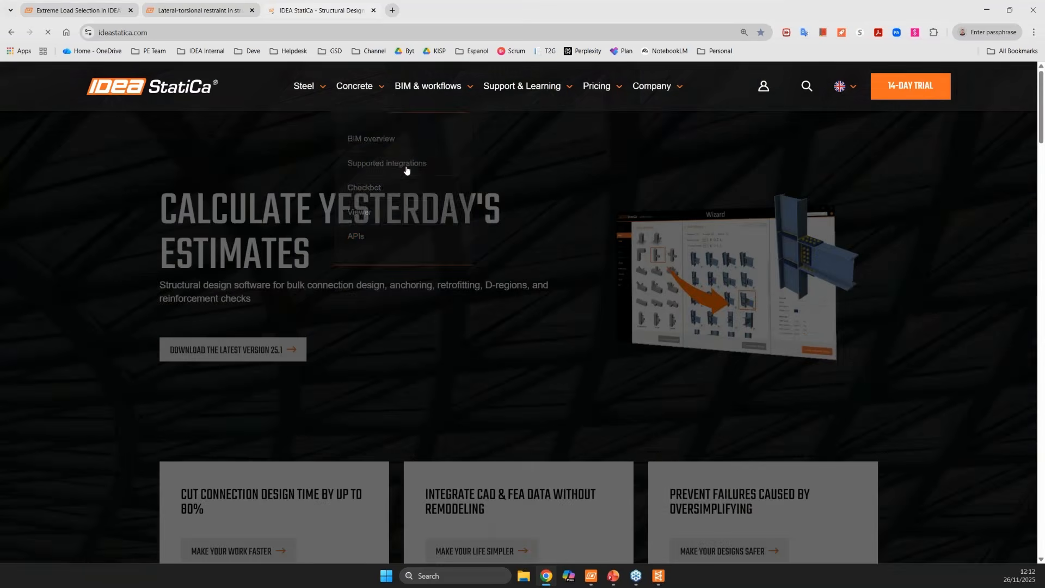
- Open the version 25.1 release notes from the home page and review the highlights down to the bulk work section
scroll(537, 383, down, 8)
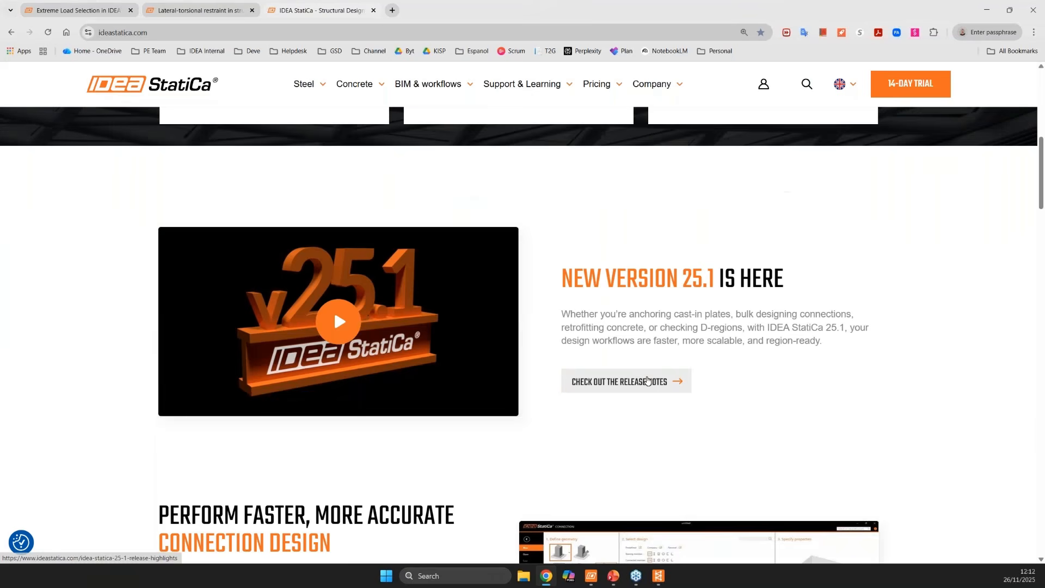
click(646, 380)
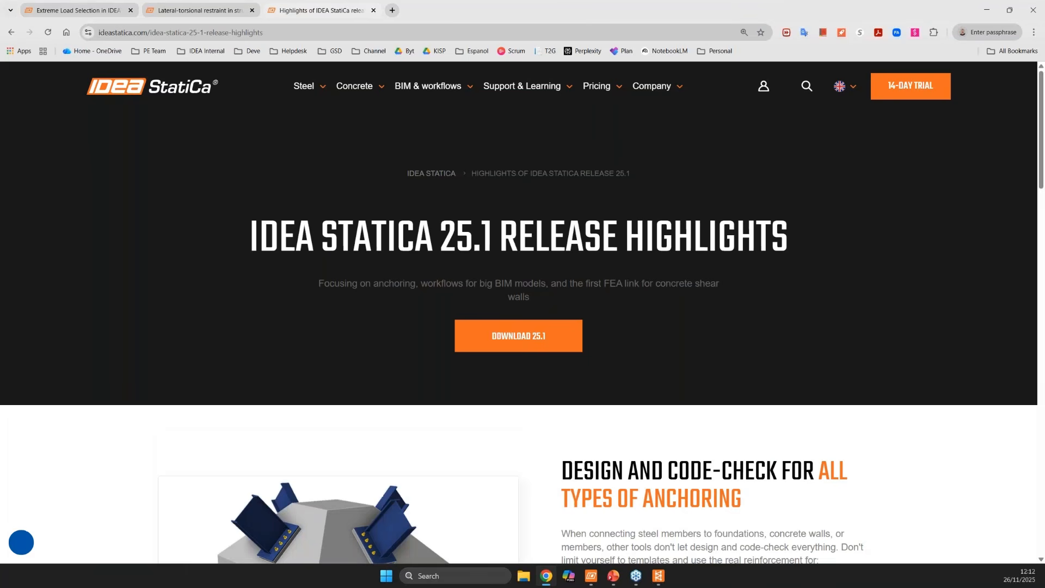
scroll(647, 264, down, 5)
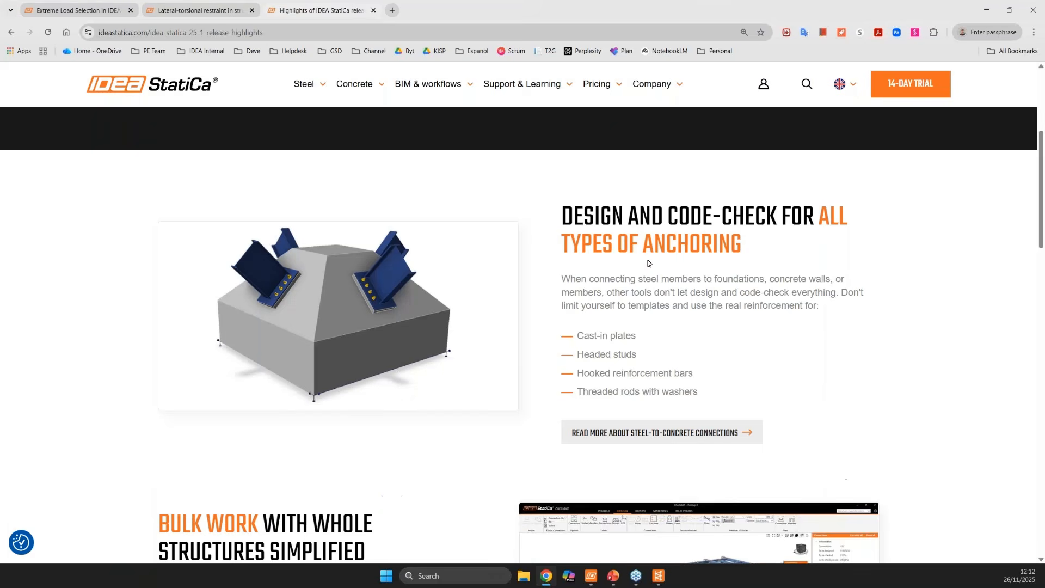
scroll(648, 263, down, 6)
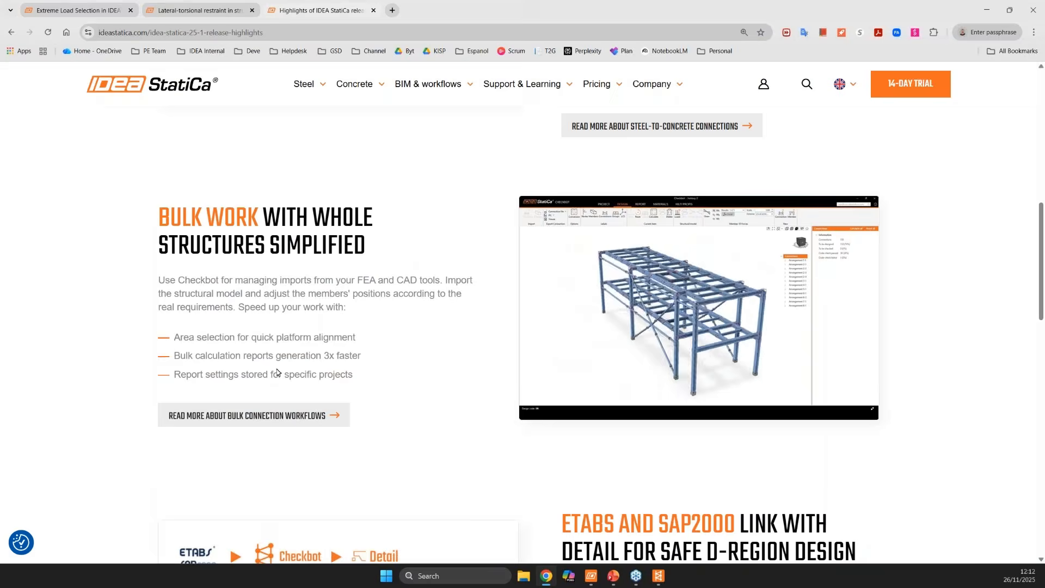
- Open the article about bulk connection workflows and look through its sections on grouping, area selection and report generation
click(282, 415)
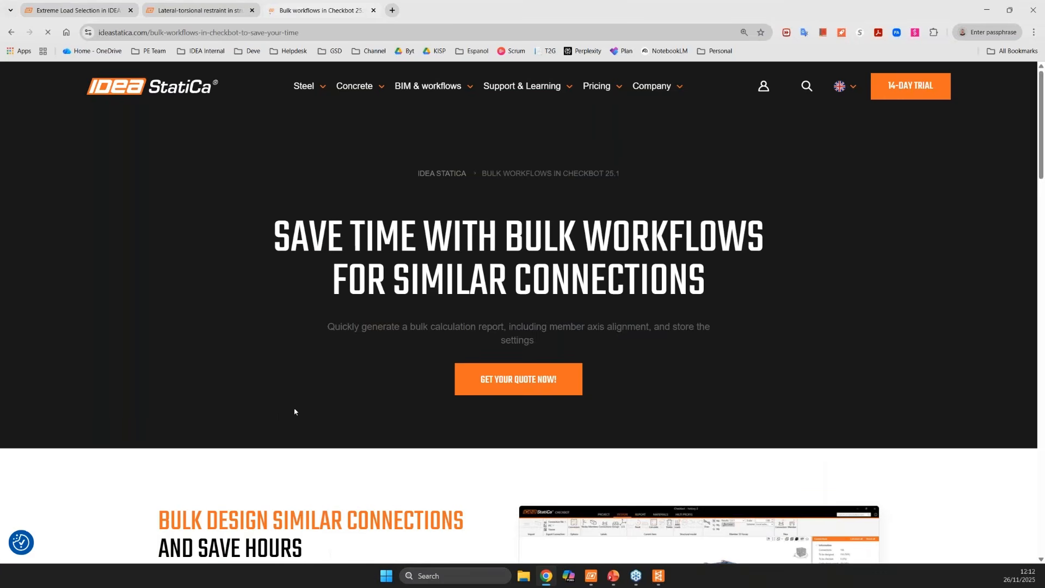
scroll(377, 376, down, 20)
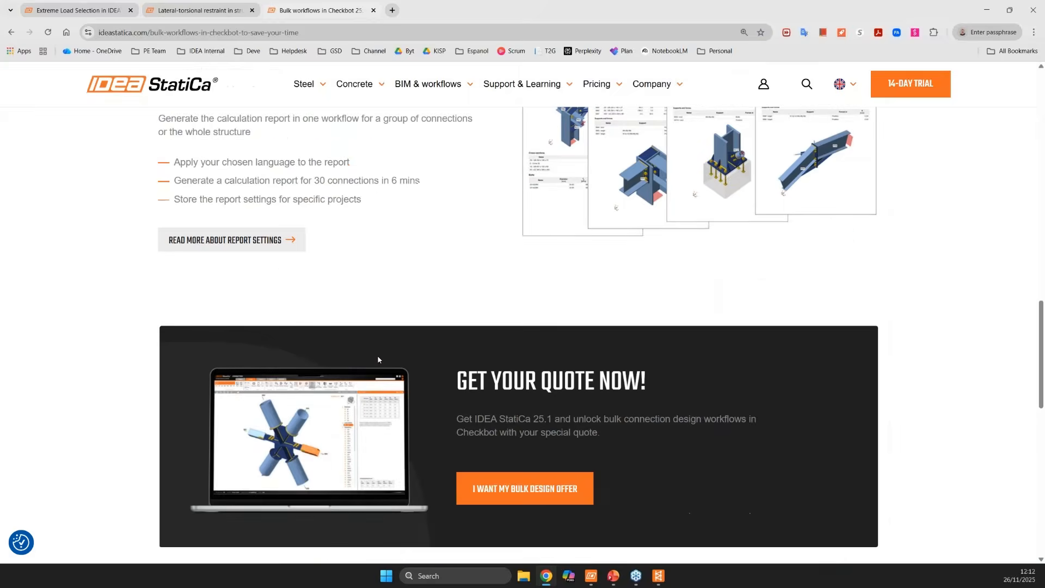
scroll(377, 360, up, 10)
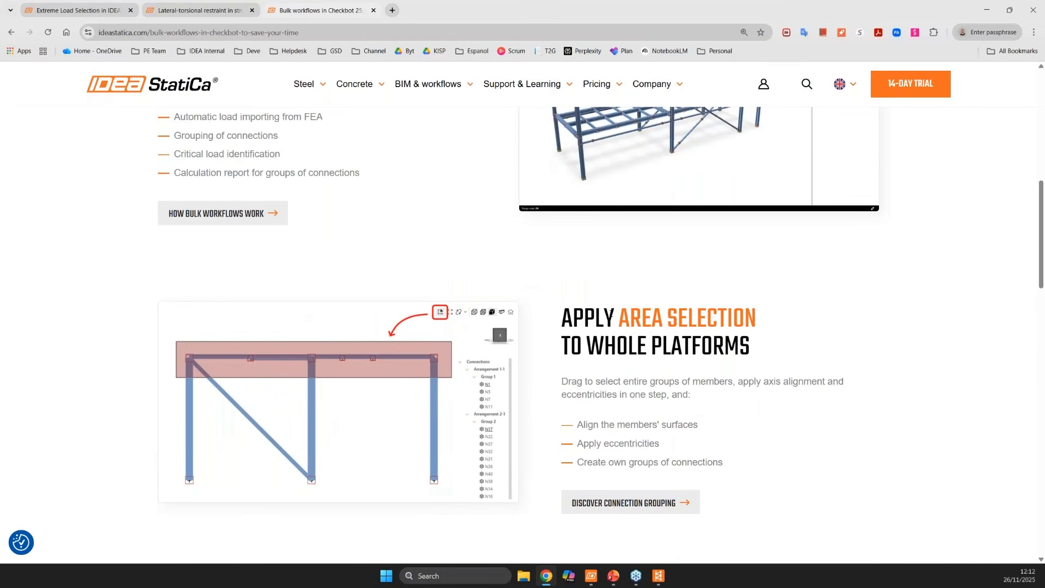